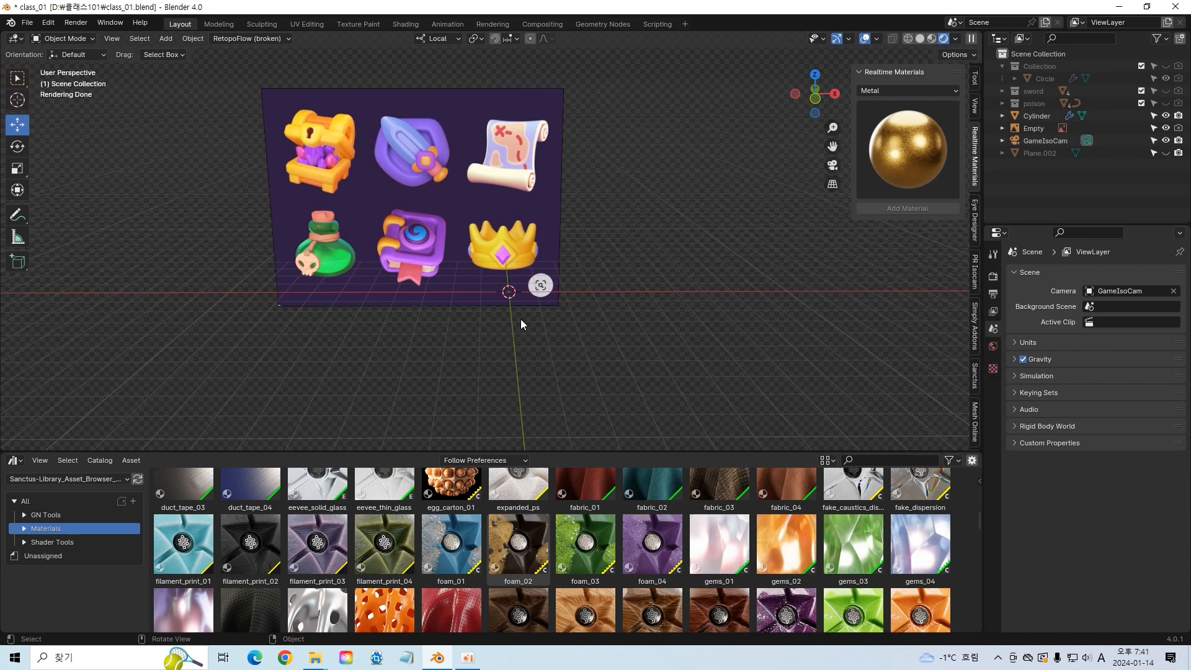
# Step: In front view, add a 16-vertex mesh circle at the crown reference and scale it by about 1.37
pyautogui.moveTo(496, 318); pyautogui.dragTo(499, 319, button='middle')
pyautogui.press('KP_1')
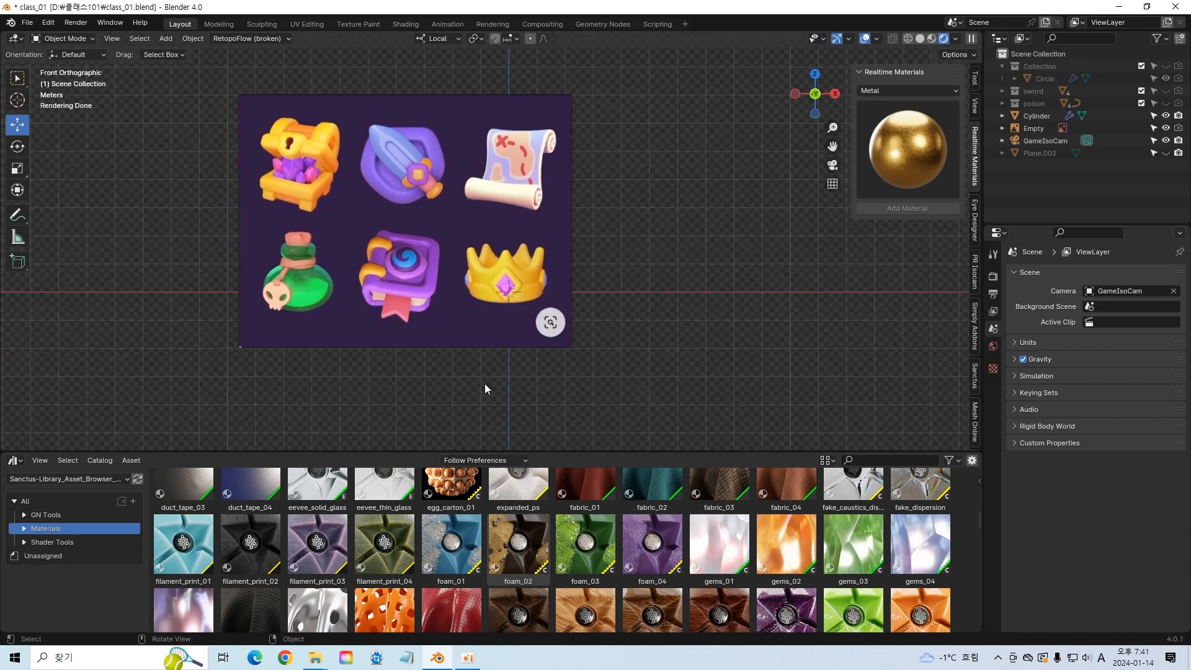
pyautogui.hotkey('shift', 'a')
pyautogui.moveTo(508, 324)
pyautogui.click(583, 351)
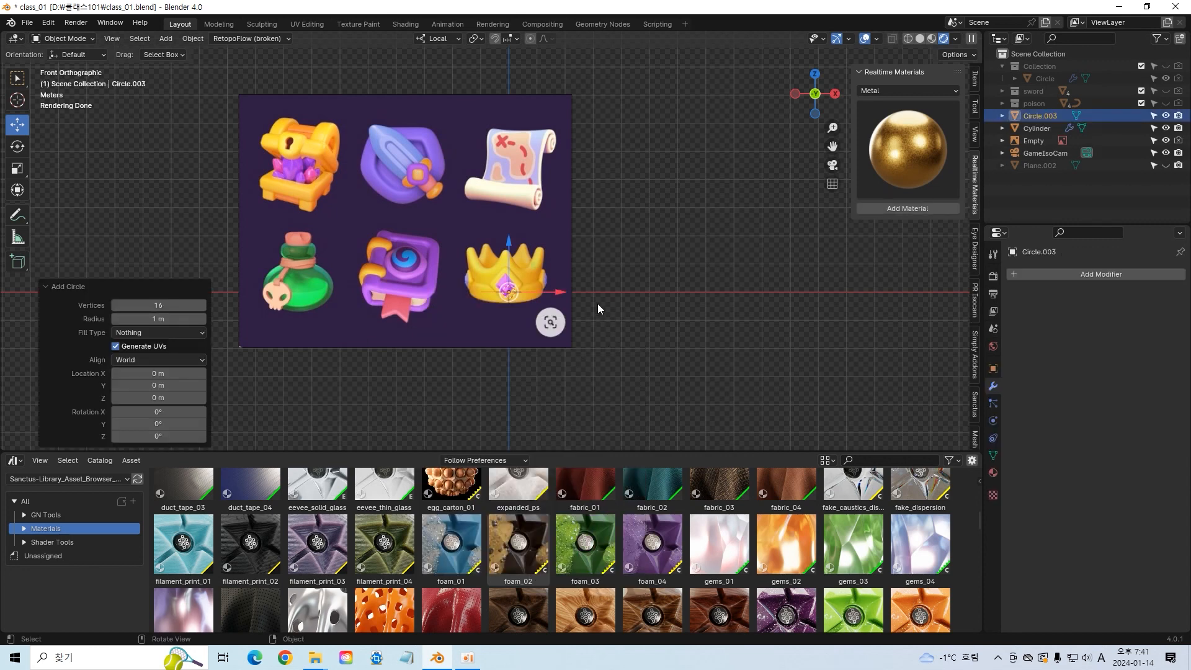
pyautogui.press('s')
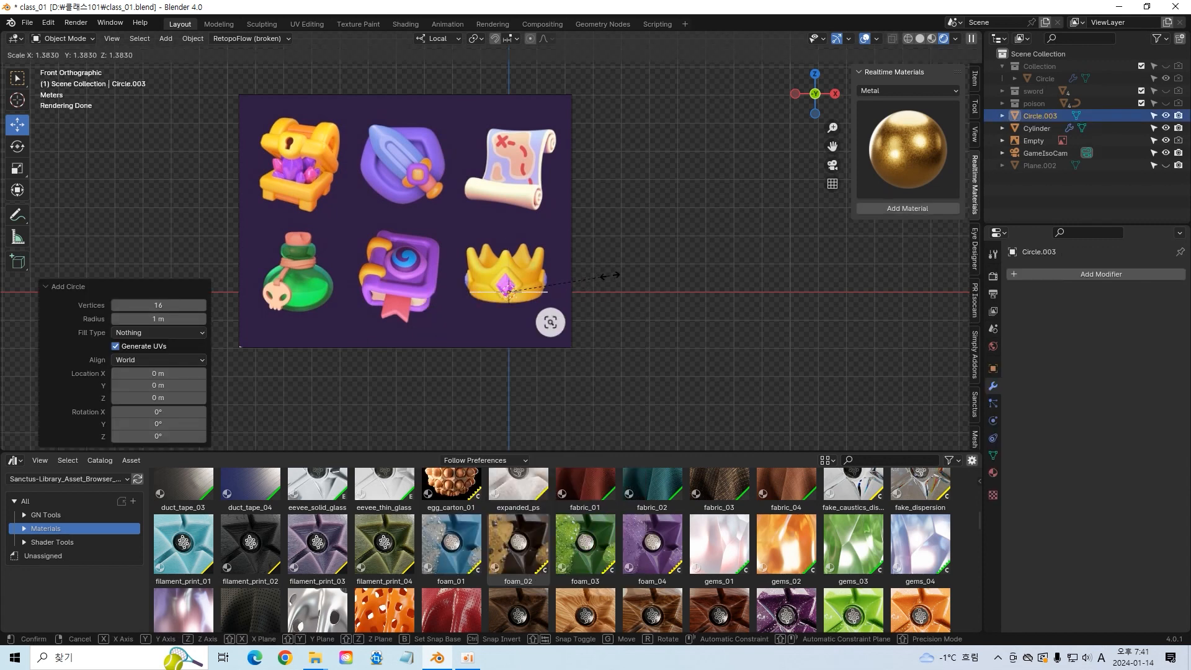
pyautogui.click(607, 276)
pyautogui.press('KP_7')
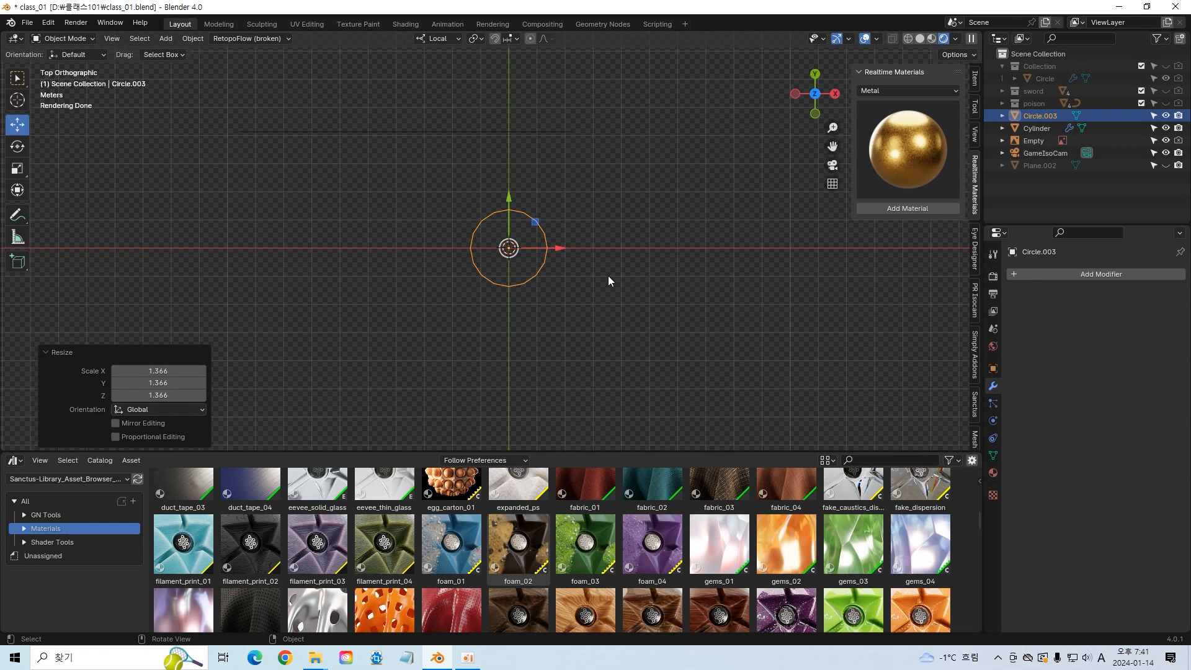
# Step: Extrude the circle straight up to the reference crown's tips to form an open tube wall
pyautogui.press('Tab')
pyautogui.press('KP_1')
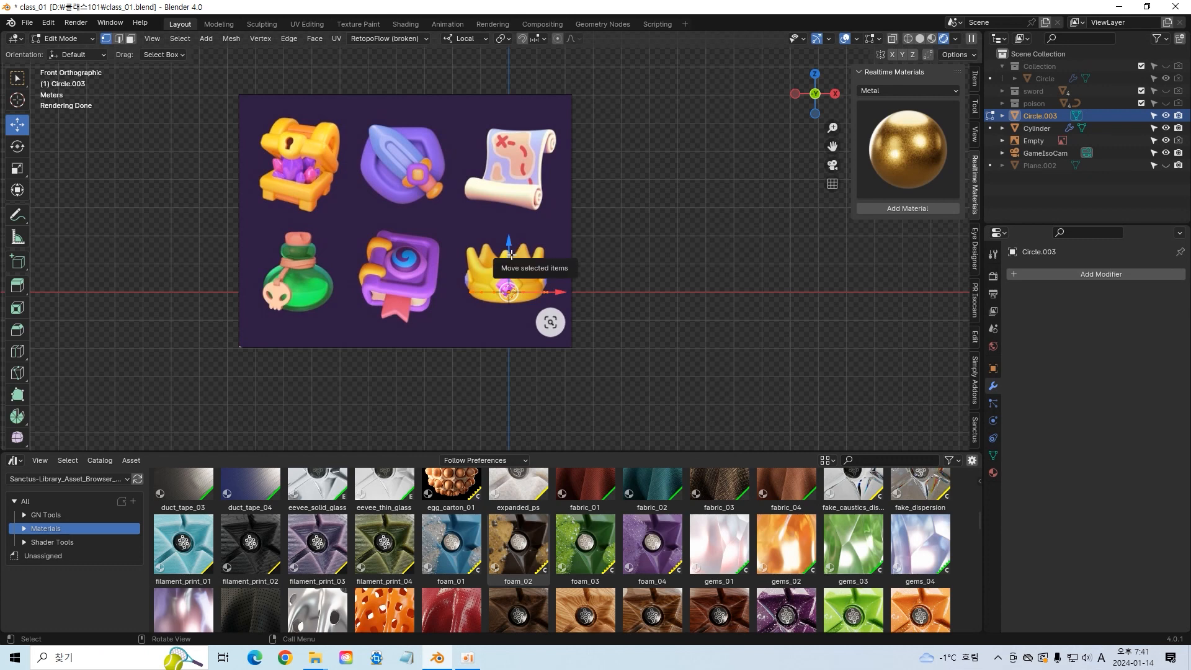
pyautogui.moveTo(616, 276); pyautogui.dragTo(556, 266, button='middle')
pyautogui.press('KP_1')
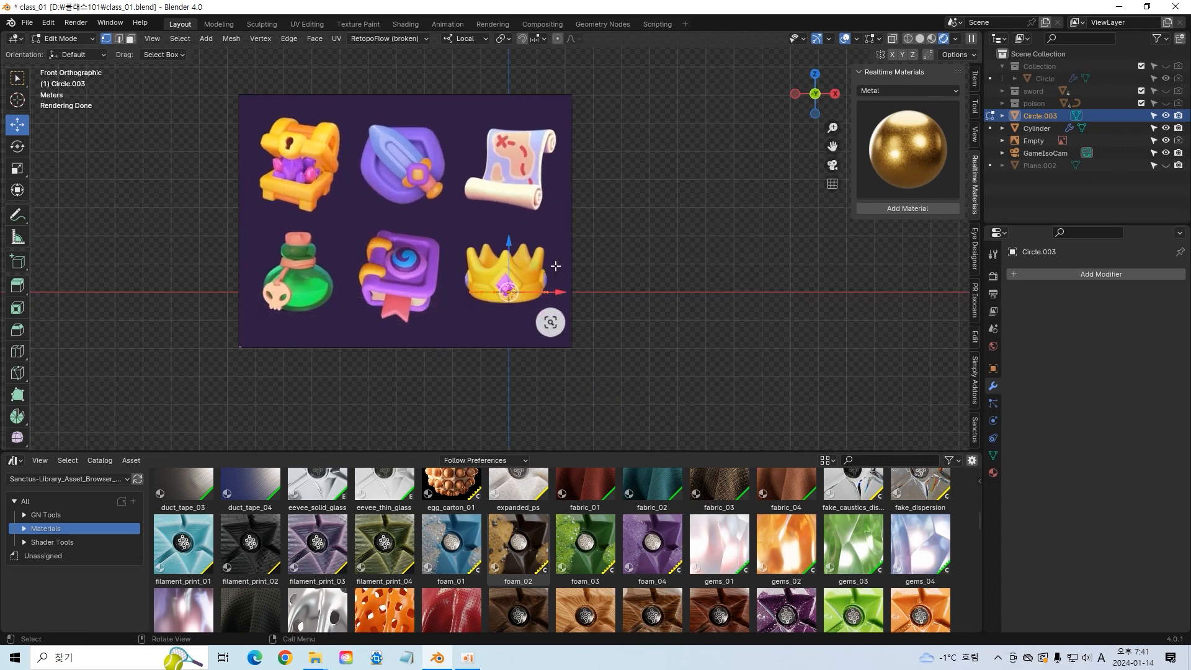
pyautogui.press('e')
pyautogui.rightClick(529, 260)
pyautogui.moveTo(508, 260); pyautogui.dragTo(508, 212)
pyautogui.moveTo(736, 245); pyautogui.dragTo(529, 271, button='middle')
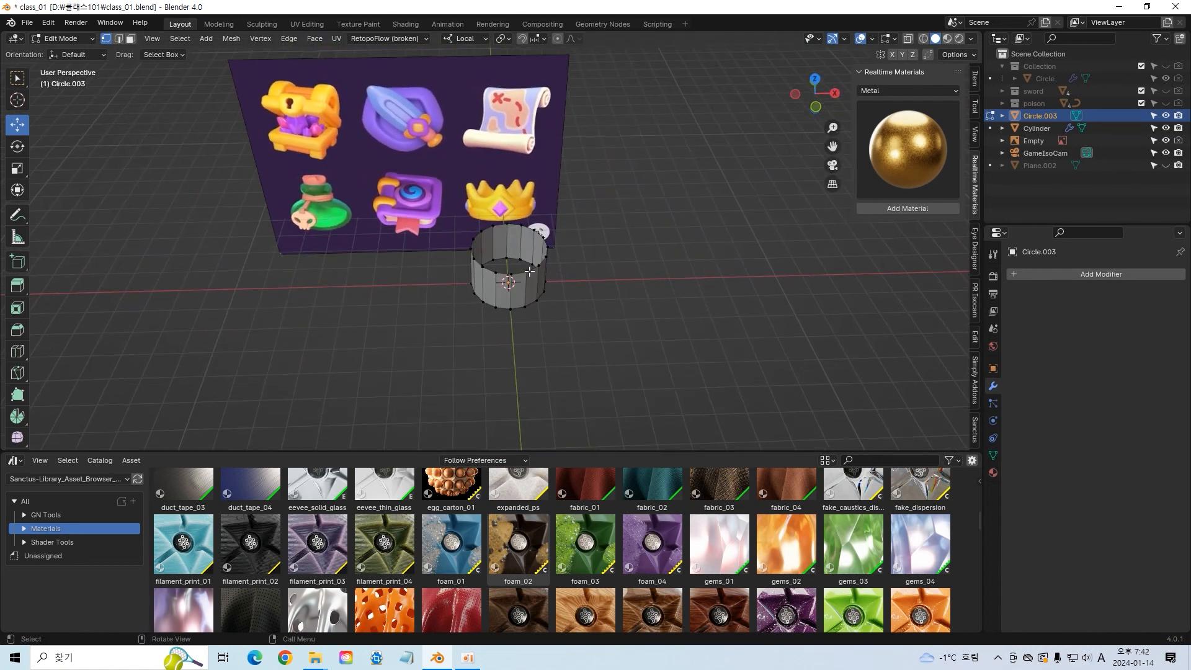
# Step: Try selecting every other vertex of the tube's top edge loop with Checker Deselect, and clear the selection
pyautogui.click(525, 270)
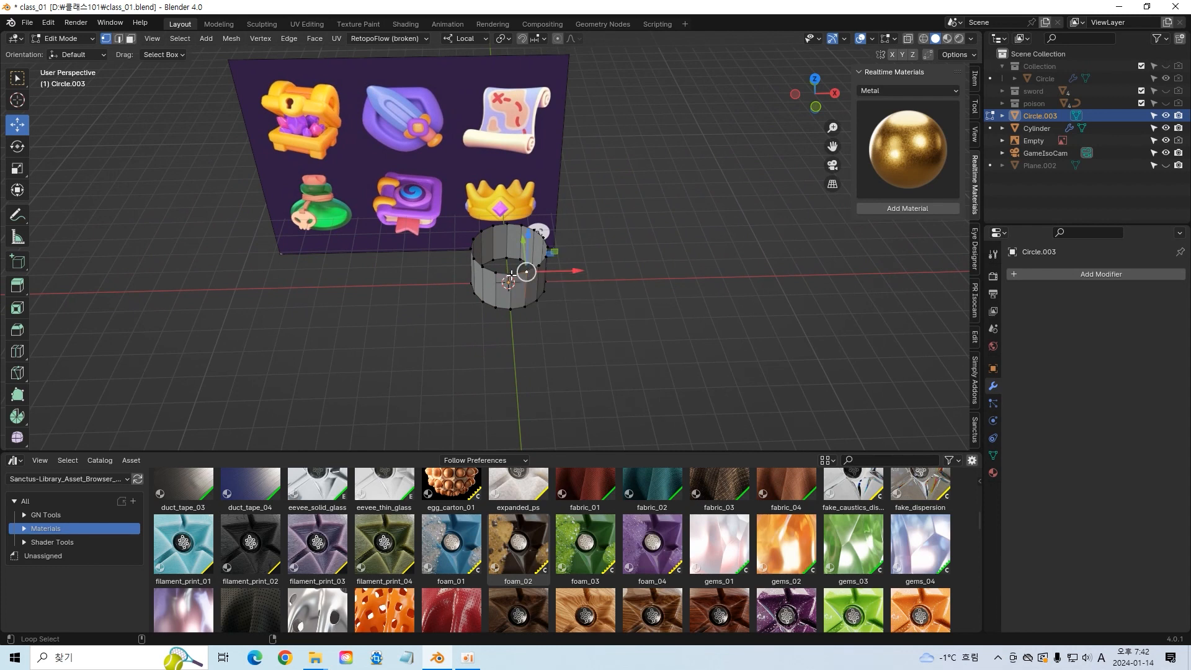
pyautogui.moveTo(540, 266); pyautogui.dragTo(557, 190, button='middle')
pyautogui.click(180, 38)
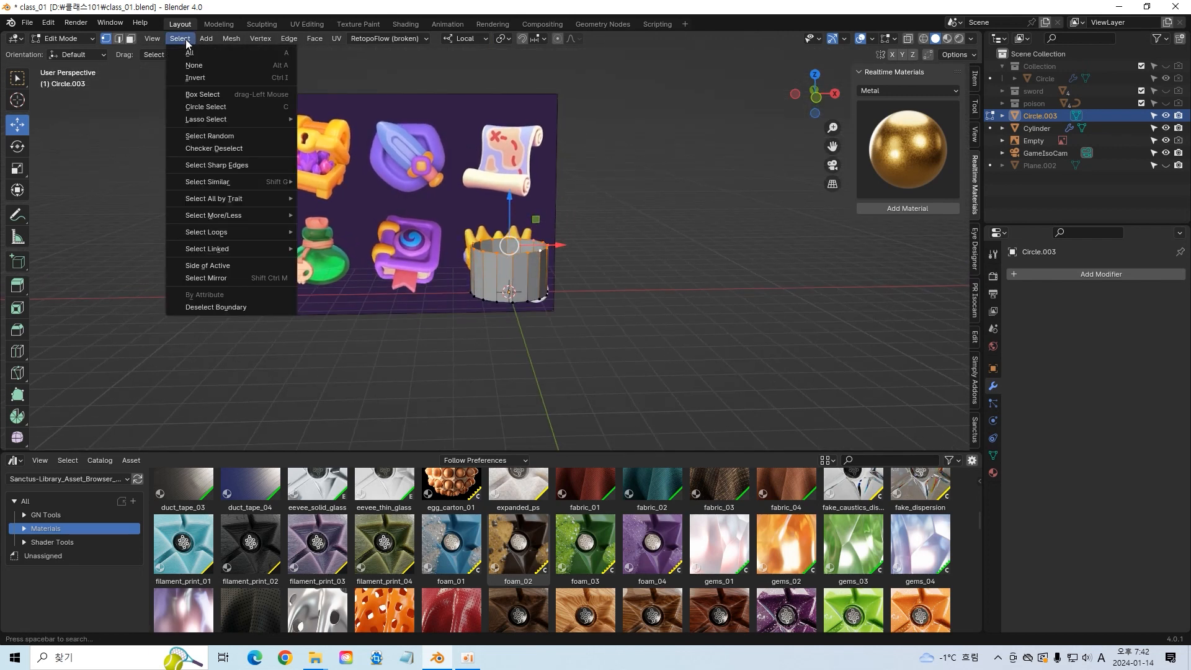
pyautogui.click(231, 151)
pyautogui.moveTo(580, 266); pyautogui.dragTo(573, 312, button='middle')
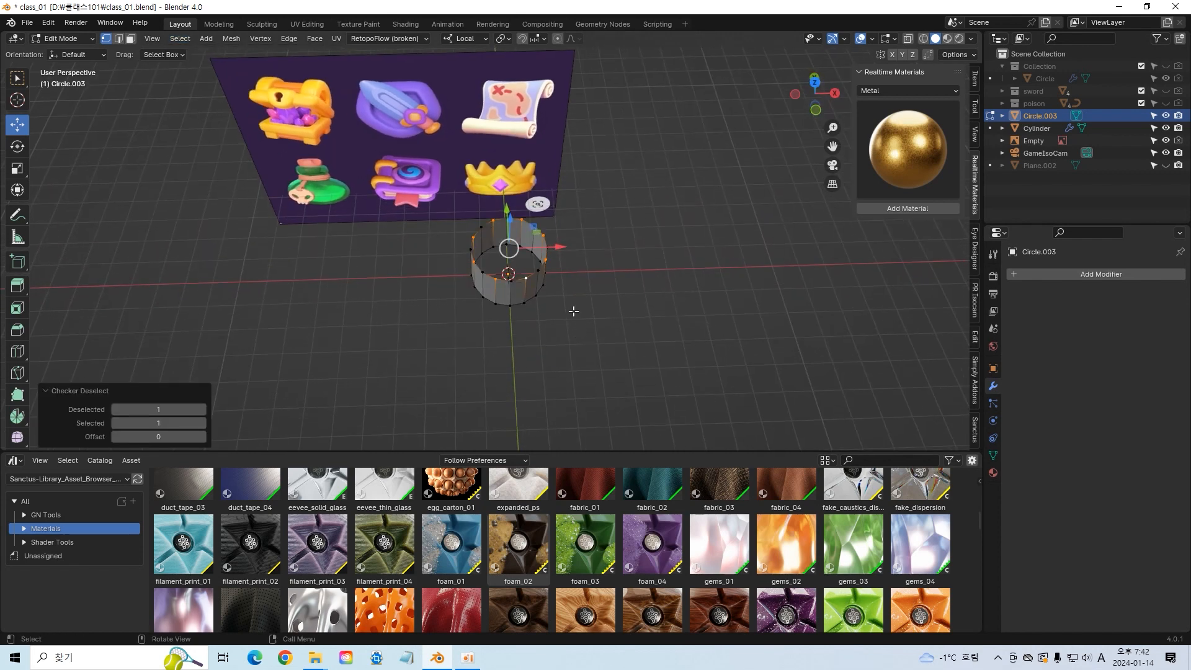
pyautogui.press('KP_1')
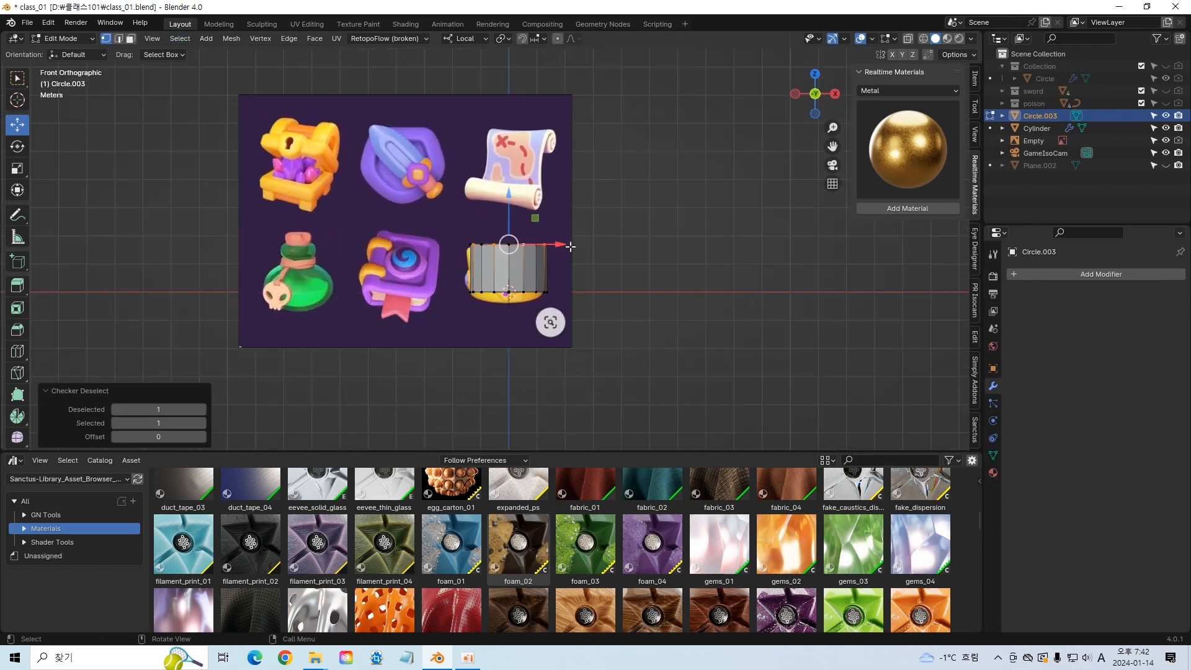
pyautogui.click(654, 243)
# Step: Switch to wireframe shading and lower the tube's whole top edge loop to the valleys of the reference crown
pyautogui.click(924, 39)
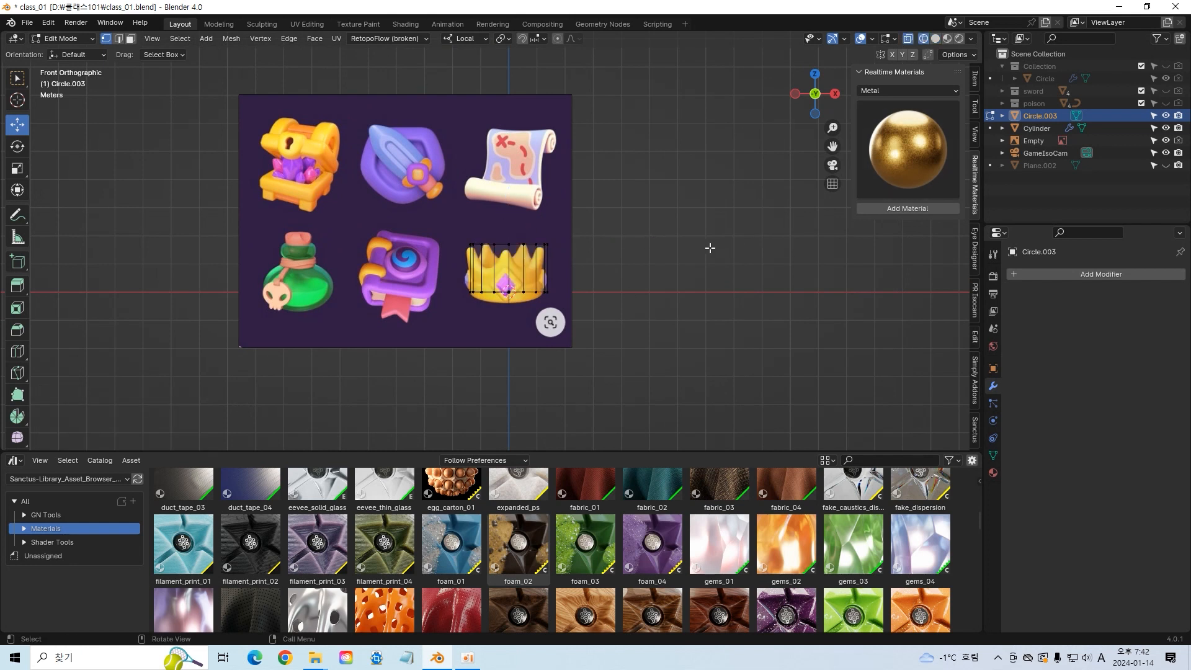
pyautogui.moveTo(512, 203); pyautogui.dragTo(512, 221)
pyautogui.hotkey('alt', 'a')
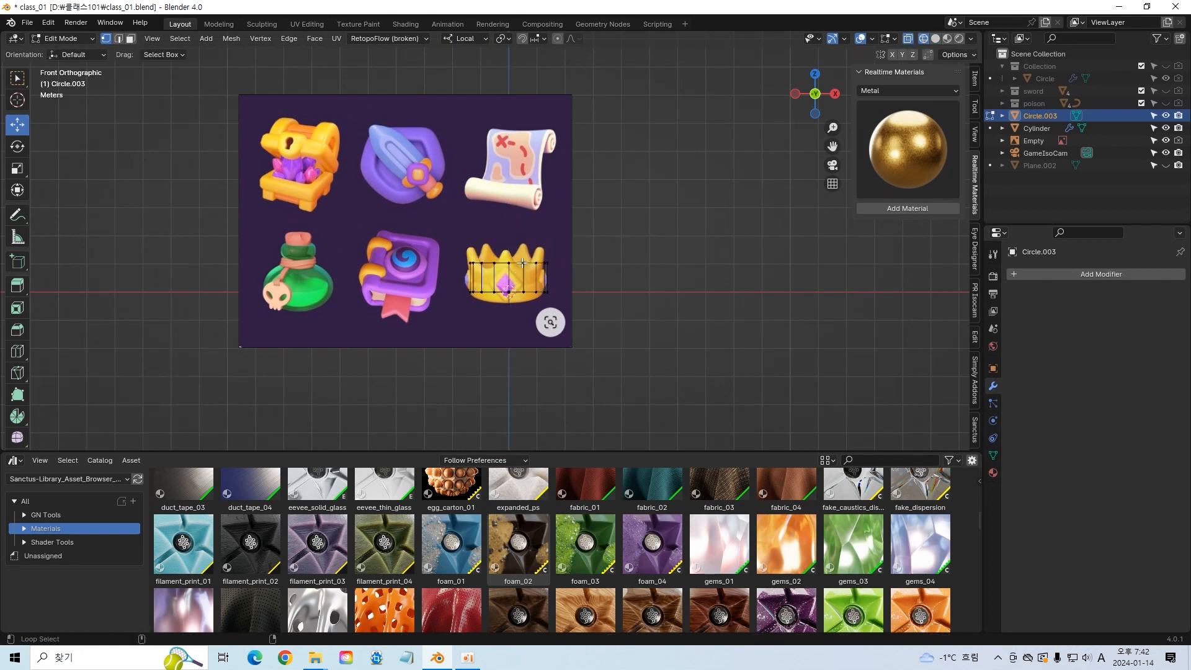
# Step: Apply Checker Deselect to the top edge loop and raise the alternate vertices about 0.68 m to form the crown's points
pyautogui.moveTo(181, 43)
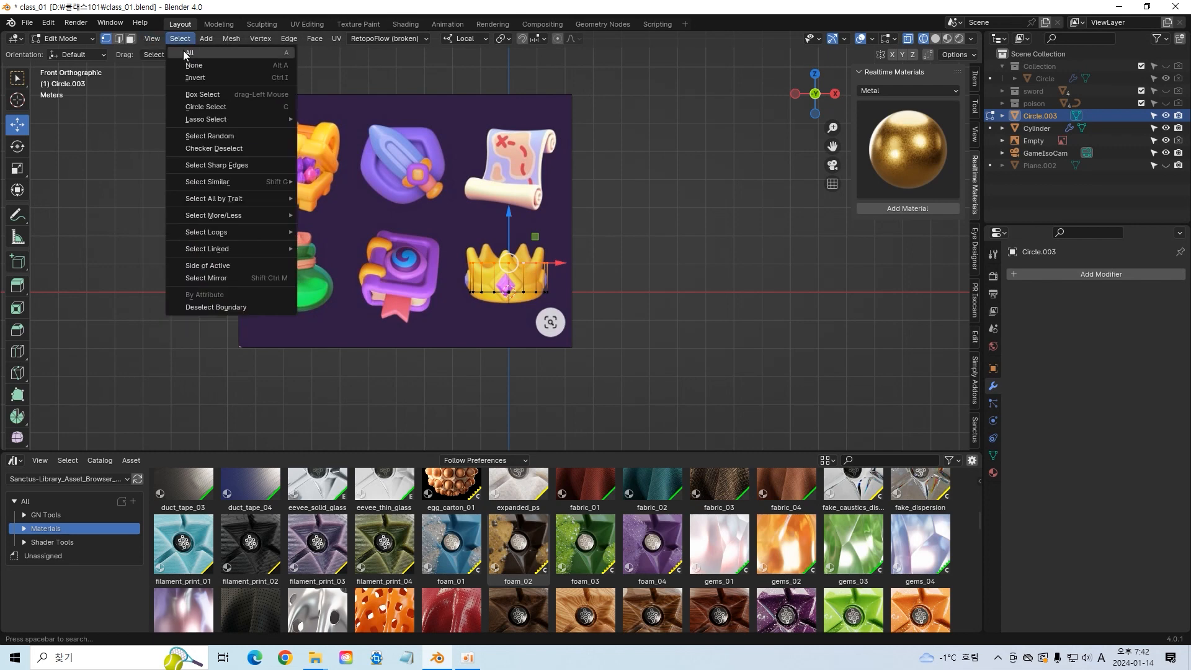
pyautogui.click(233, 149)
pyautogui.moveTo(509, 225); pyautogui.dragTo(547, 238, button='middle')
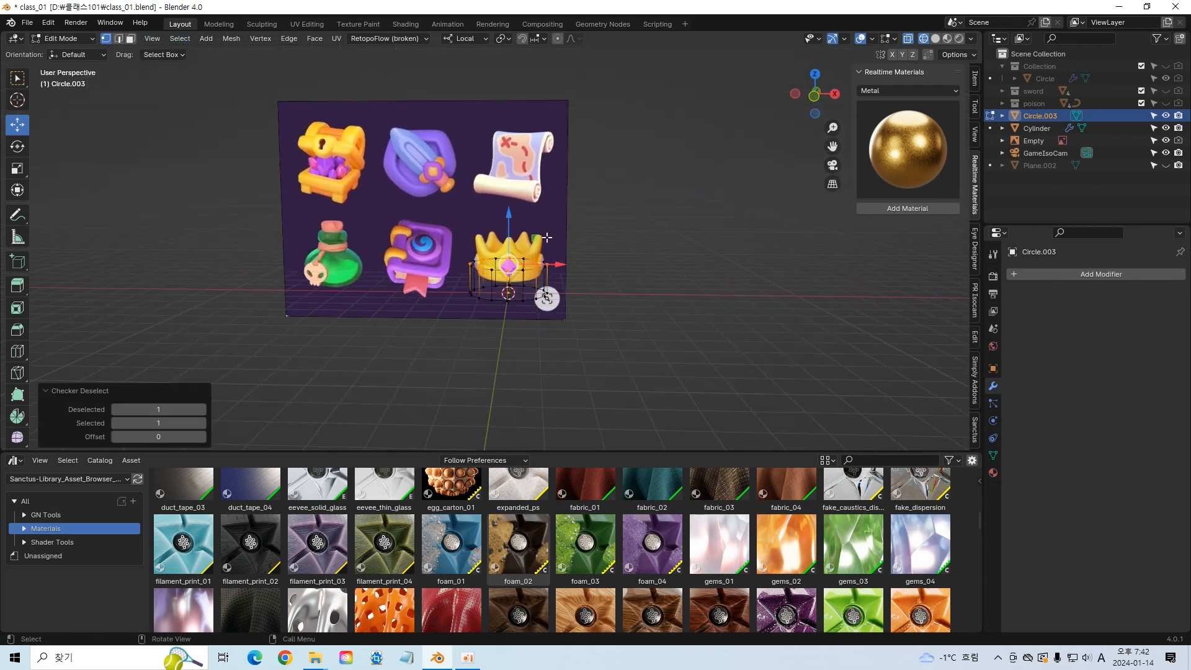
pyautogui.press('KP_1')
pyautogui.moveTo(509, 225); pyautogui.dragTo(512, 202)
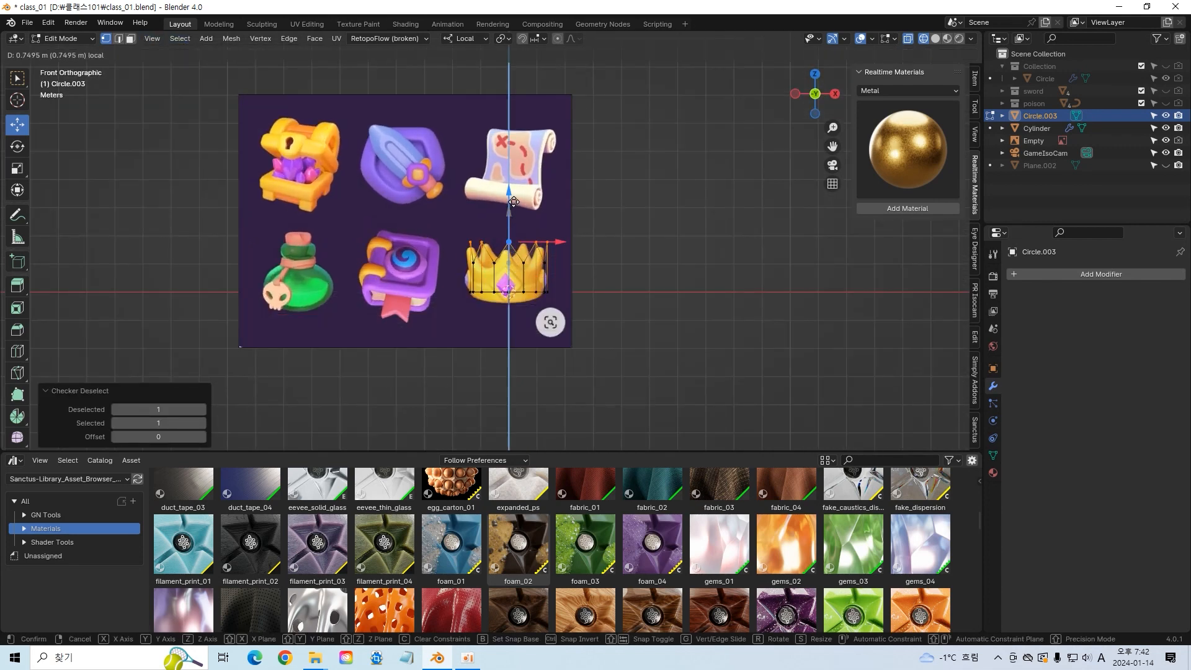
pyautogui.moveTo(514, 204); pyautogui.dragTo(514, 204)
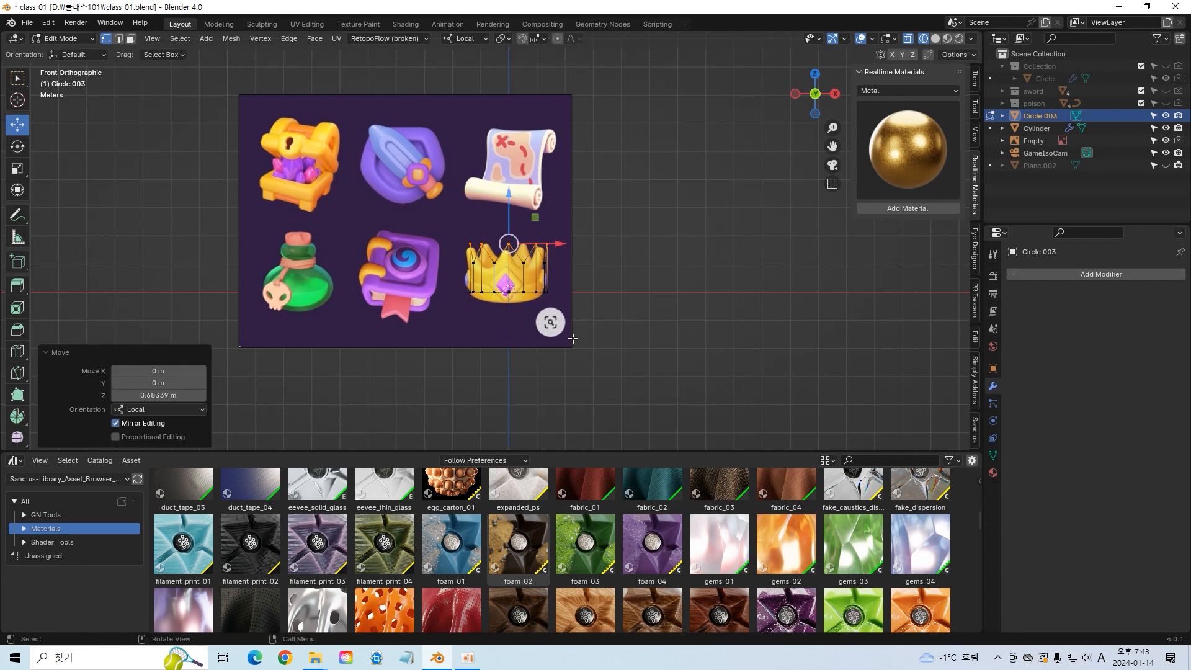
# Step: Return to Object Mode with solid shading and shade the crown smooth
pyautogui.moveTo(607, 283); pyautogui.dragTo(523, 300, button='middle')
pyautogui.press('Tab')
pyautogui.click(674, 304)
pyautogui.rightClick(539, 284)
pyautogui.click(539, 284)
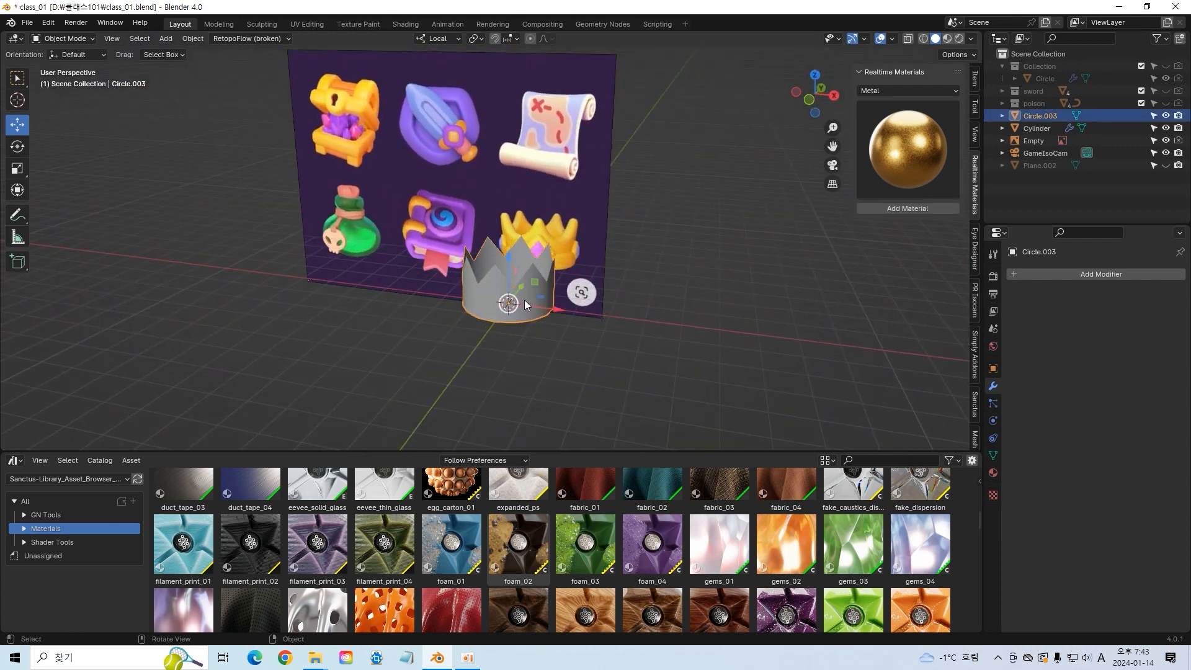
pyautogui.click(524, 300)
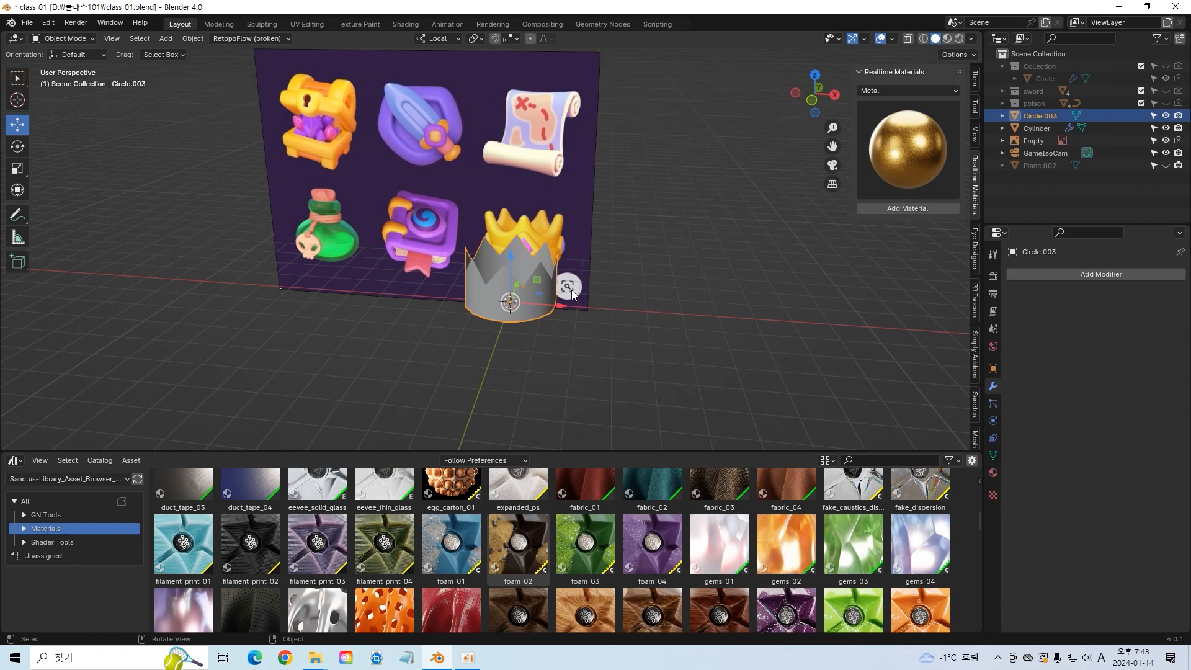
# Step: Try thickening the crown wall by extruding its faces along normals, and add a level 2 Subdivision modifier
pyautogui.press('Tab')
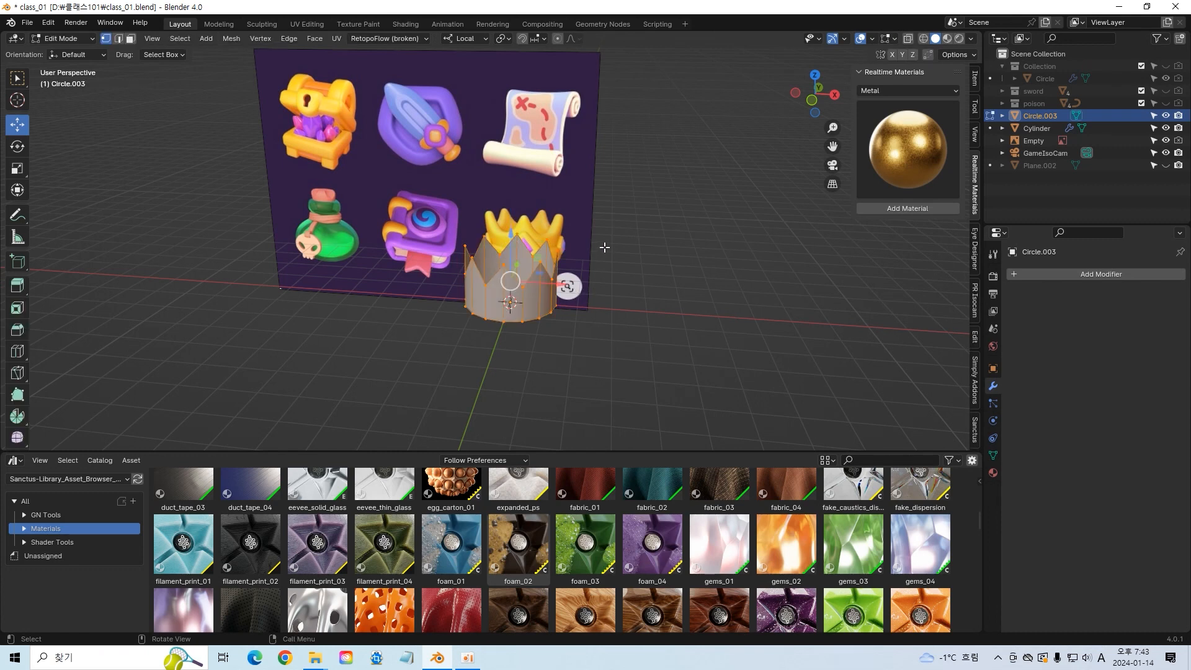
pyautogui.hotkey('alt', 'e')
pyautogui.click(604, 247)
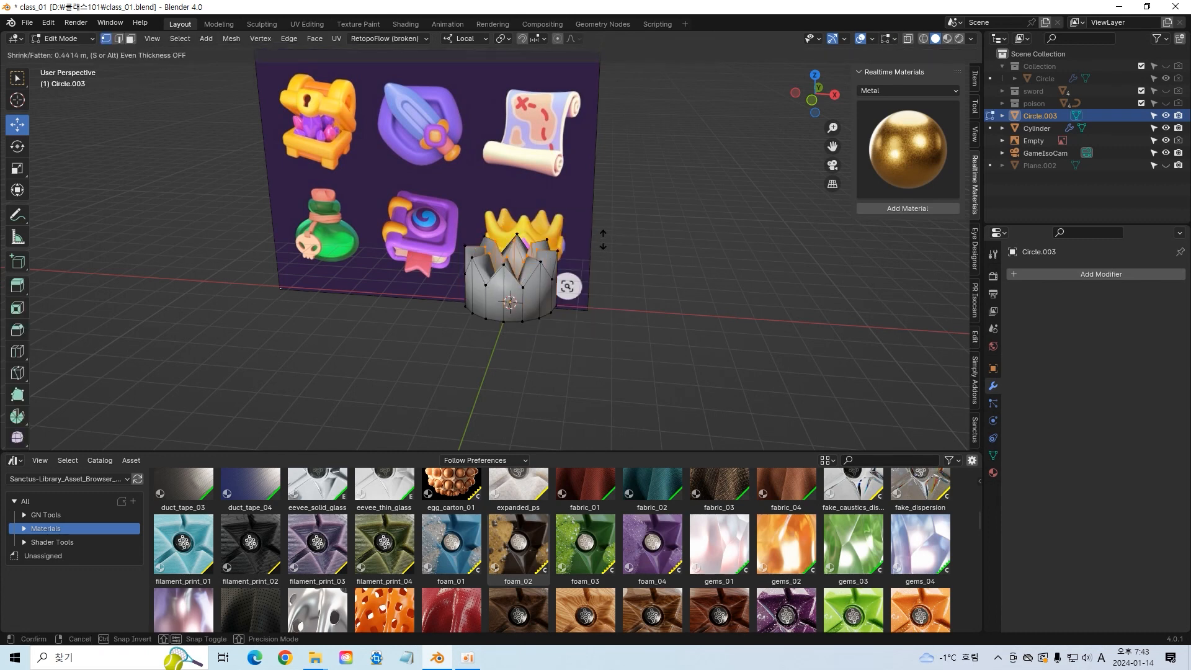
pyautogui.click(604, 245)
pyautogui.press('Tab')
pyautogui.hotkey('ctrl', '2')
pyautogui.moveTo(589, 337)
pyautogui.mouseDown(button='middle')
pyautogui.moveTo(653, 324)
pyautogui.moveTo(604, 329)
pyautogui.mouseUp(button='middle')
pyautogui.scroll(1, 604, 329)
# Step: Try shifting vertices of the crown's bottom rim sideways in wireframe shading, and undo the moves
pyautogui.click(924, 38)
pyautogui.moveTo(815, 159)
pyautogui.mouseDown(button='middle')
pyautogui.moveTo(792, 193)
pyautogui.moveTo(667, 241)
pyautogui.mouseUp(button='middle')
pyautogui.press('Tab')
pyautogui.click(497, 322)
pyautogui.moveTo(497, 321); pyautogui.dragTo(531, 321)
pyautogui.hotkey('ctrl', 'z')
pyautogui.click(475, 321)
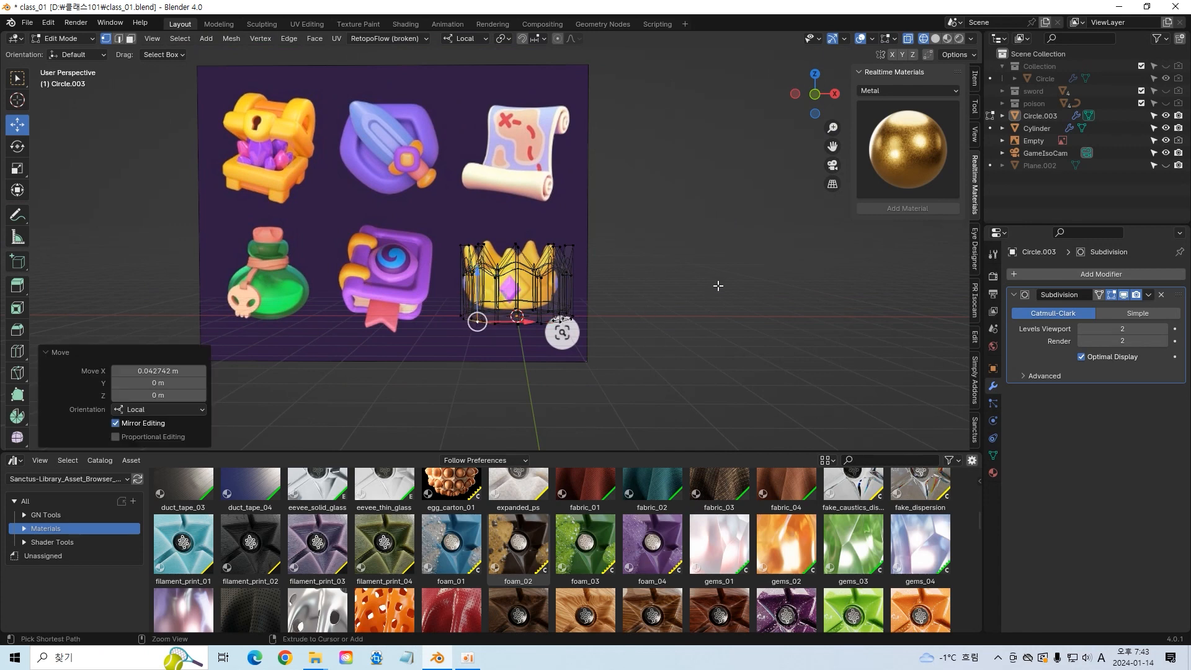
pyautogui.hotkey('ctrl', 'z')
# Step: Return to solid shading and undo back to the thin crown wall without the extrusion or Subdivision modifier
pyautogui.click(1161, 294)
pyautogui.click(935, 38)
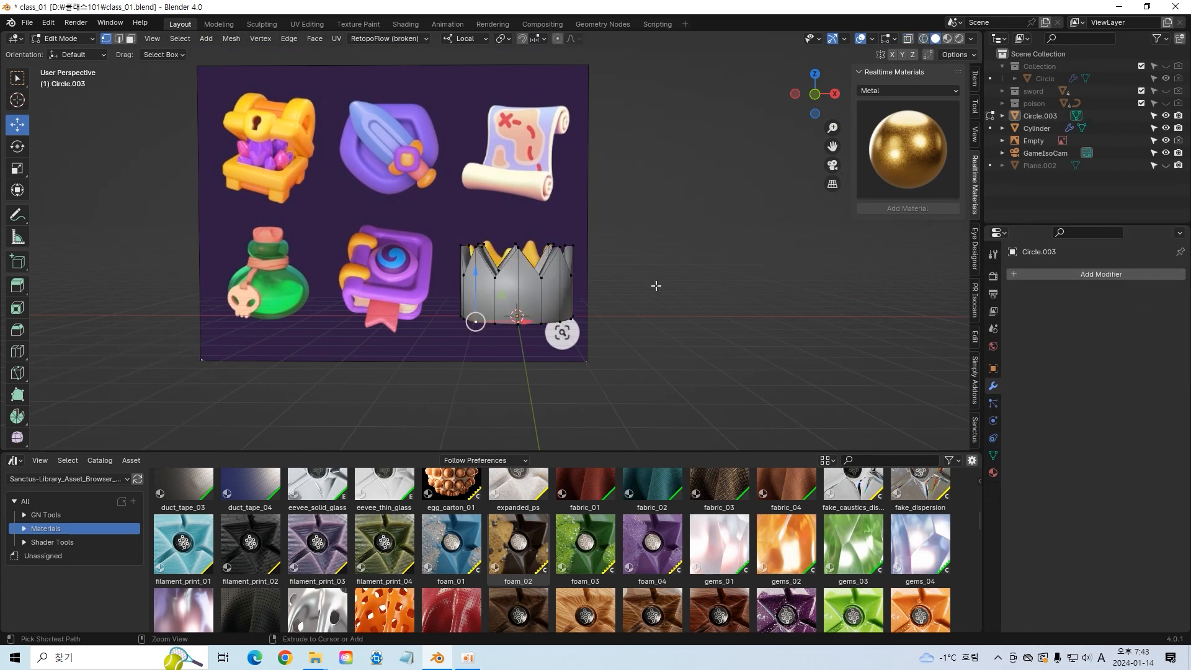
pyautogui.hotkey('ctrl', 'z')
pyautogui.hotkey('ctrl', 'z')
pyautogui.hotkey('ctrl', 'z')
pyautogui.hotkey('ctrl', 'z')
pyautogui.hotkey('ctrl', 'z')
pyautogui.hotkey('ctrl', 'z')
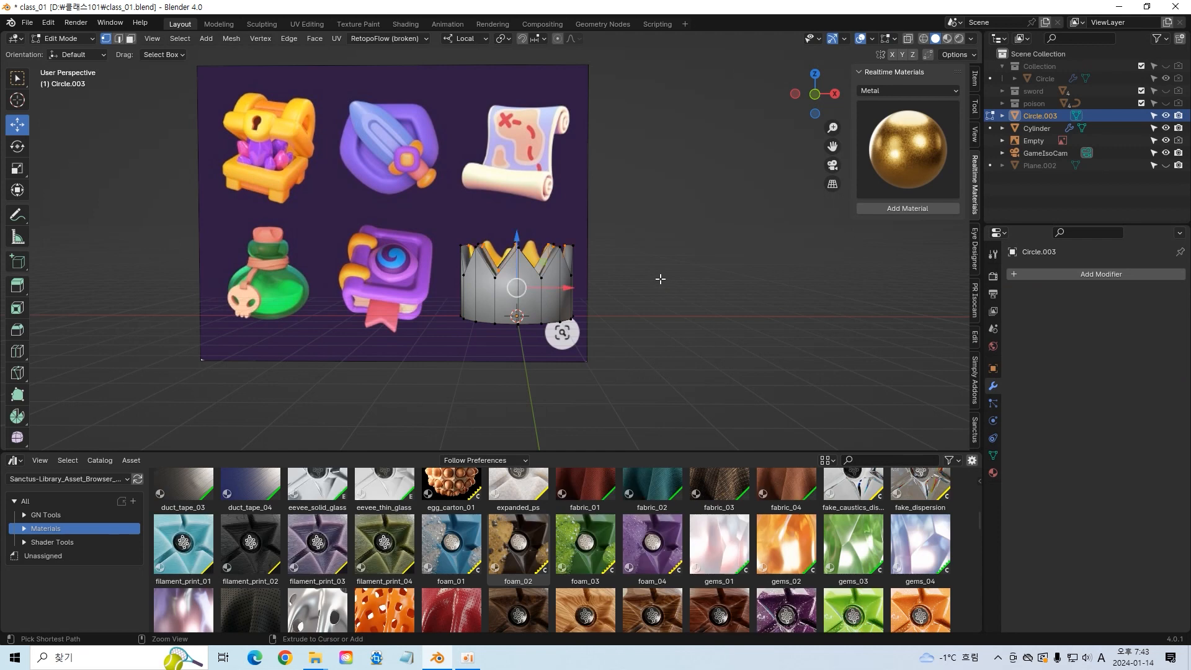
# Step: Add a Solidify modifier to the crown and set its thickness to -0.13 m
pyautogui.moveTo(661, 279); pyautogui.dragTo(664, 296, button='middle')
pyautogui.press('Tab')
pyautogui.click(1047, 274)
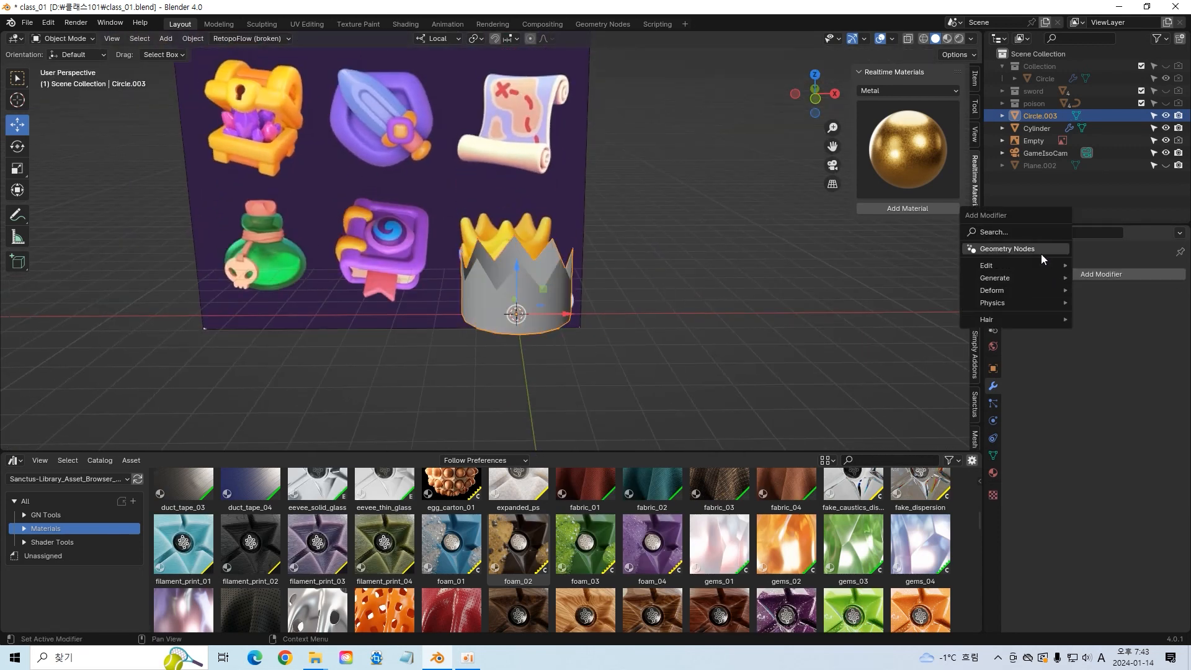
pyautogui.click(1061, 273)
pyautogui.moveTo(1059, 273)
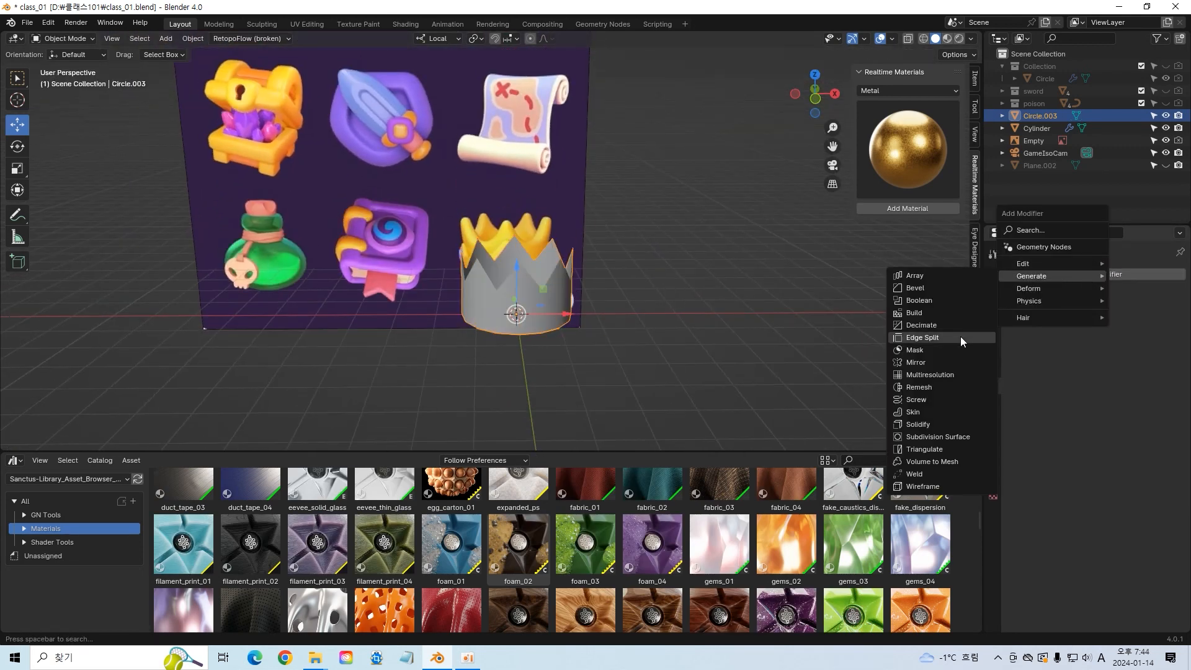
pyautogui.click(947, 423)
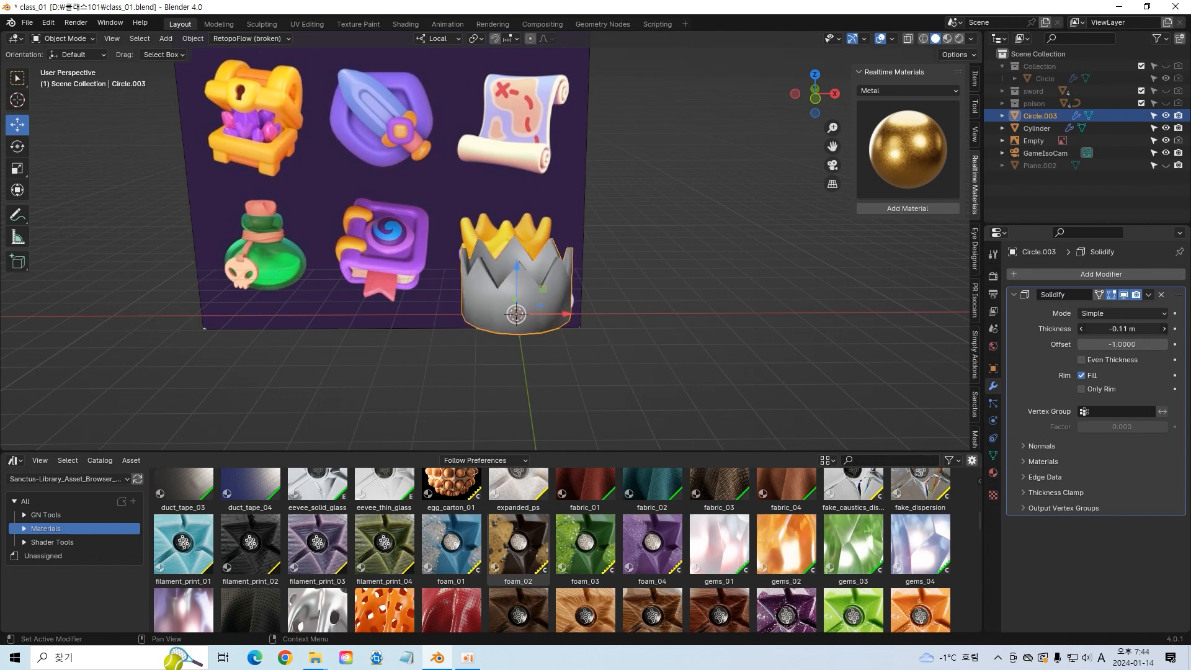
pyautogui.moveTo(1121, 329); pyautogui.dragTo(1116, 328)
# Step: Add a Subdivision modifier at level 2 to the crown after the Solidify modifier
pyautogui.moveTo(639, 332); pyautogui.dragTo(687, 357, button='middle')
pyautogui.click(1102, 274)
pyautogui.hotkey('ctrl', '2')
pyautogui.moveTo(542, 284); pyautogui.dragTo(725, 314, button='middle')
# Step: Select the crown's upper tip vertices in front wireframe view, raise them along Z, and return to solid Object Mode
pyautogui.press('Tab')
pyautogui.press('KP_1')
pyautogui.click(927, 40)
pyautogui.moveTo(423, 211); pyautogui.dragTo(662, 260)
pyautogui.press('g')
pyautogui.press('z')
pyautogui.moveTo(525, 195); pyautogui.dragTo(524, 191)
pyautogui.click(935, 40)
pyautogui.press('Tab')
pyautogui.moveTo(700, 286)
pyautogui.mouseDown(button='middle')
pyautogui.moveTo(579, 237)
pyautogui.moveTo(707, 255)
pyautogui.moveTo(689, 281)
pyautogui.mouseUp(button='middle')
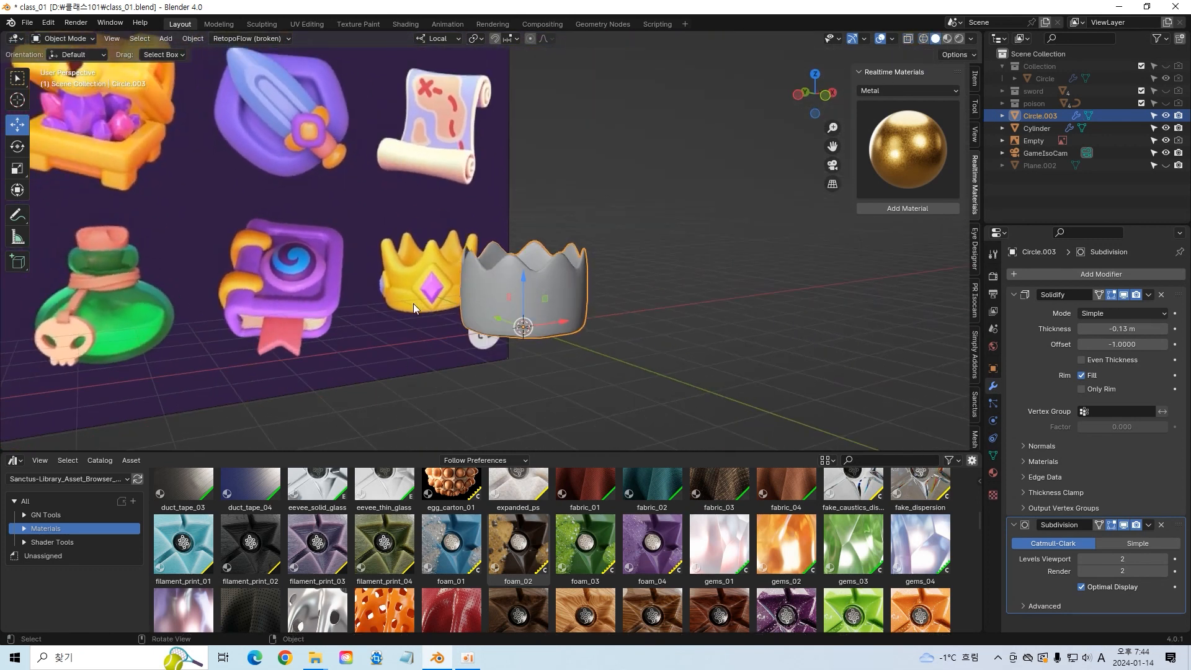
# Step: Add one centred loop cut horizontally around the crown's wall with factor 0
pyautogui.press('Tab')
pyautogui.moveTo(548, 308); pyautogui.dragTo(537, 316, button='middle')
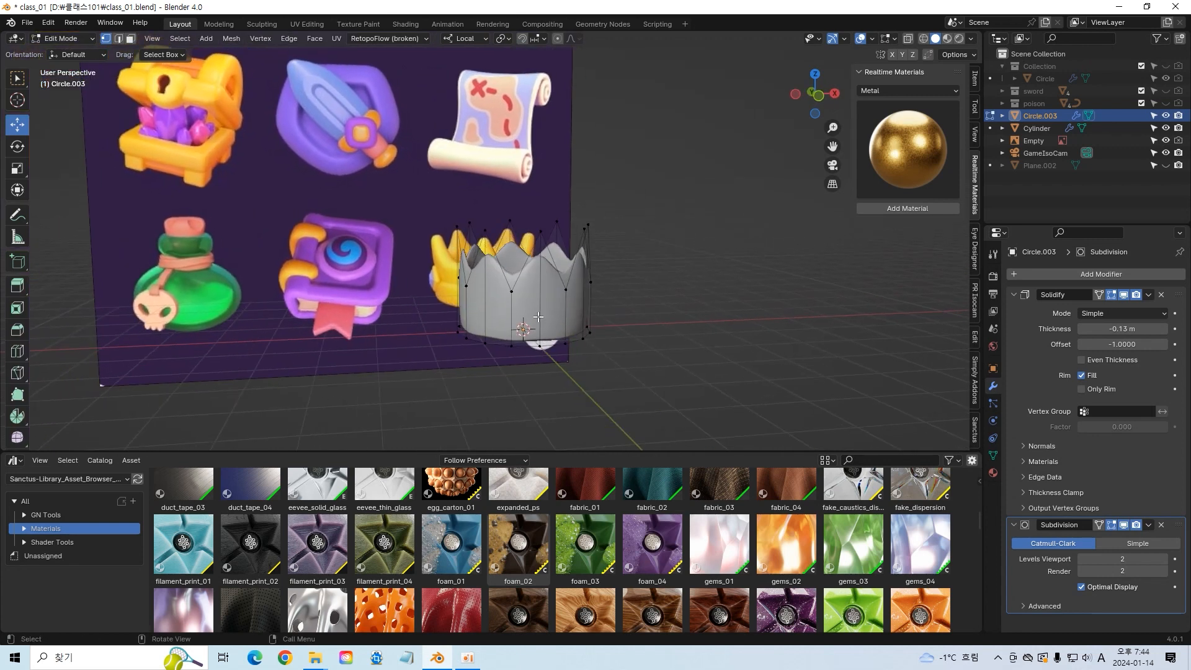
pyautogui.hotkey('ctrl', 'r')
pyautogui.click(537, 316)
pyautogui.rightClick(538, 316)
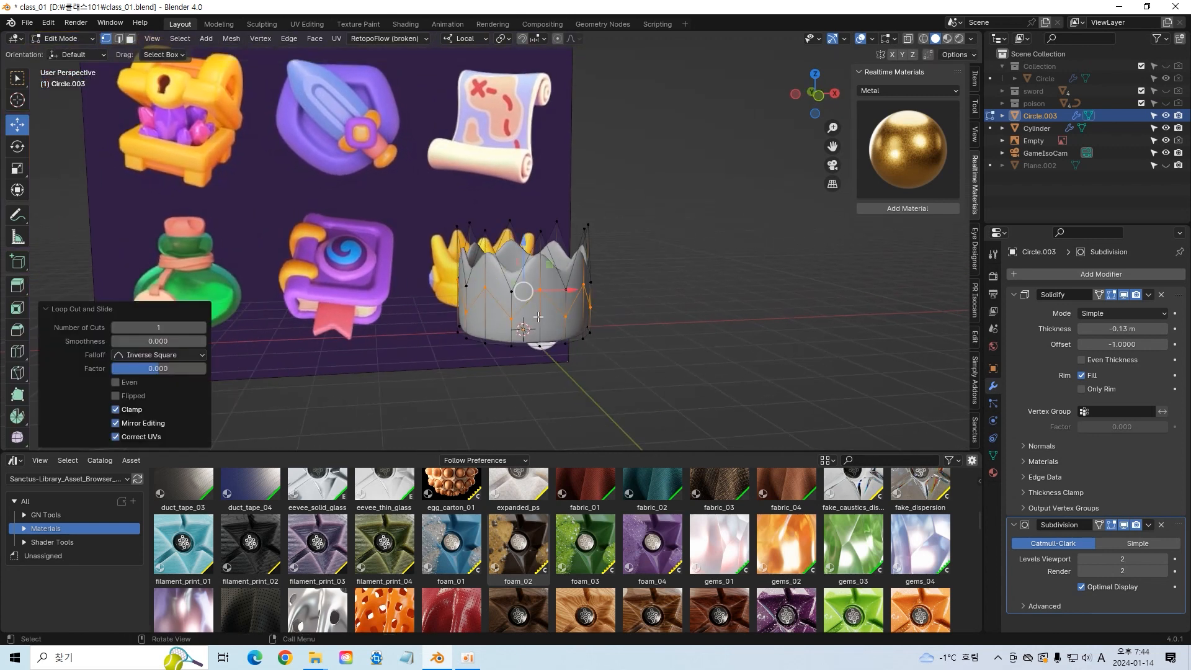
pyautogui.moveTo(592, 289)
pyautogui.mouseDown(button='middle')
pyautogui.moveTo(624, 288)
pyautogui.moveTo(592, 293)
pyautogui.mouseUp(button='middle')
# Step: Flatten the new edge loop by scaling it to 0 along Z, and move it down toward the crown's base
pyautogui.click(627, 286)
pyautogui.keyDown('alt'); pyautogui.click(563, 313); pyautogui.keyUp('alt')
pyautogui.press('s')
pyautogui.press('z')
pyautogui.press('0')
pyautogui.press('Return')
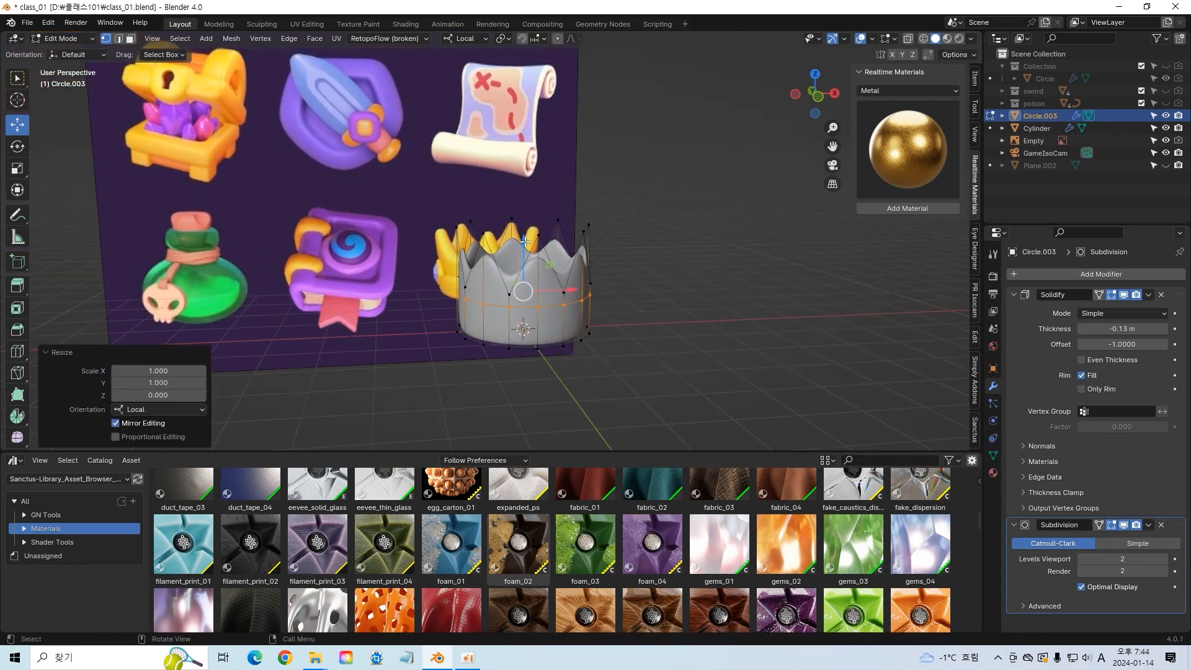
pyautogui.moveTo(522, 246); pyautogui.dragTo(526, 267)
pyautogui.click(658, 298)
# Step: In face mode, select the complete ring of faces along the crown's bottom edge
pyautogui.moveTo(658, 297); pyautogui.dragTo(632, 316, button='middle')
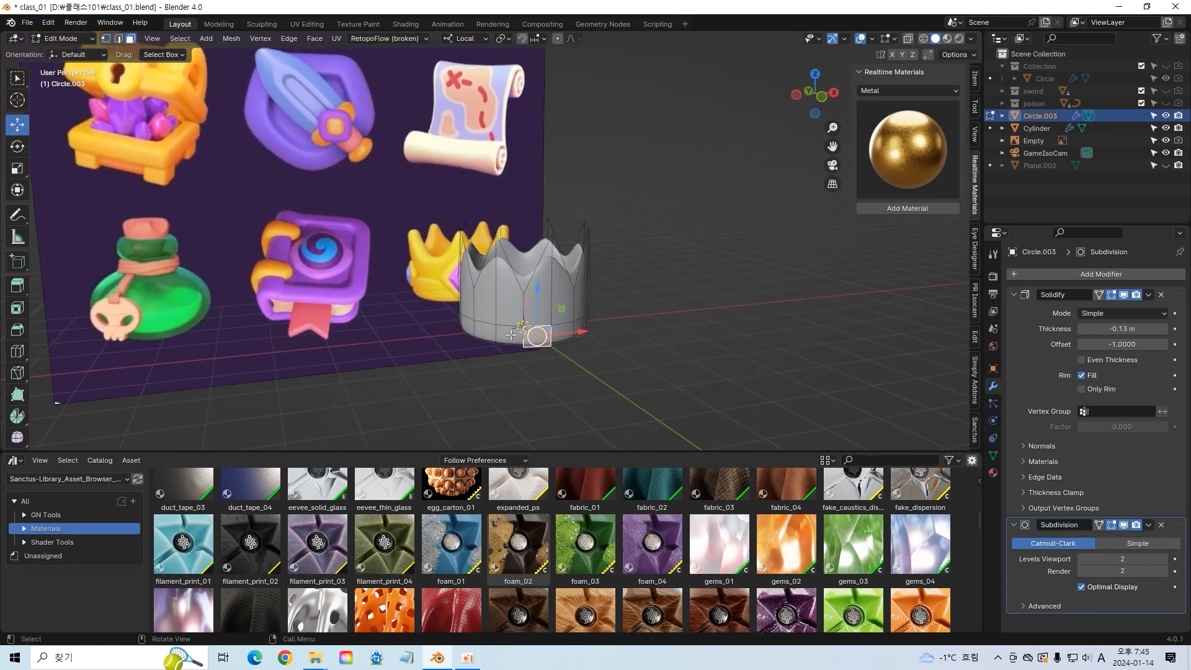
pyautogui.moveTo(546, 329); pyautogui.dragTo(628, 355, button='middle')
pyautogui.click(551, 344)
pyautogui.keyDown('shift'); pyautogui.click(525, 347); pyautogui.keyUp('shift')
pyautogui.keyDown('shift'); pyautogui.click(499, 344); pyautogui.keyUp('shift')
pyautogui.keyDown('shift'); pyautogui.click(481, 341); pyautogui.keyUp('shift')
pyautogui.moveTo(481, 338)
pyautogui.mouseDown(button='middle')
pyautogui.moveTo(538, 333)
pyautogui.moveTo(539, 402)
pyautogui.moveTo(484, 390)
pyautogui.moveTo(498, 323)
pyautogui.mouseUp(button='middle')
pyautogui.keyDown('shift'); pyautogui.click(506, 335); pyautogui.keyUp('shift')
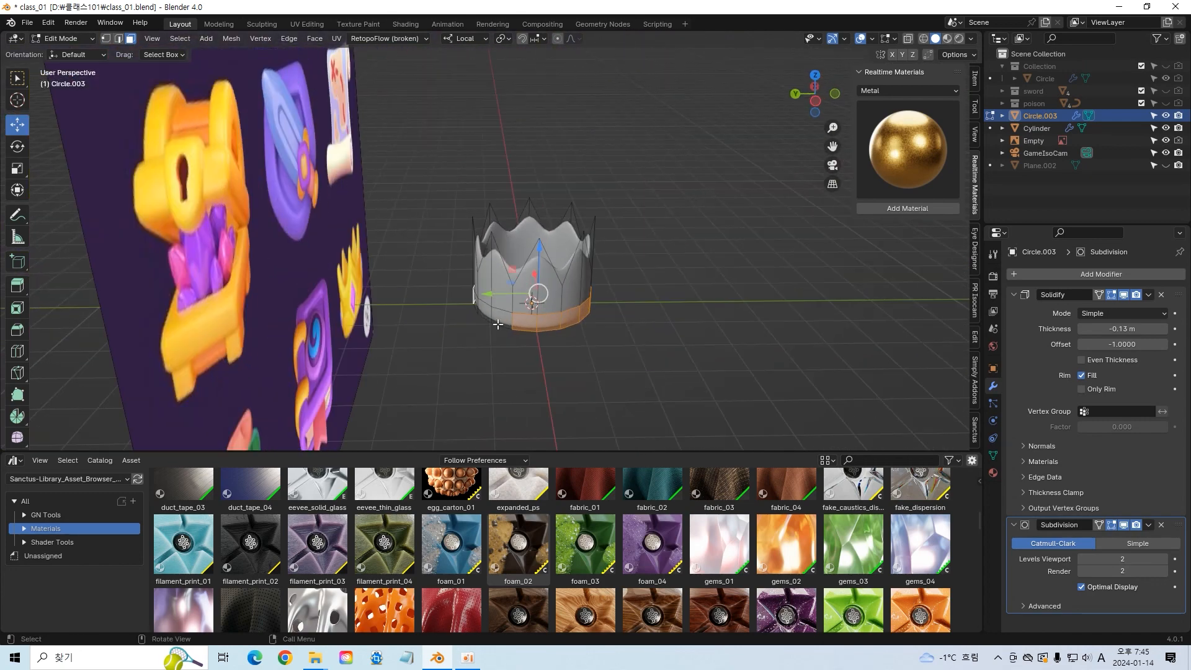
pyautogui.keyDown('shift'); pyautogui.moveTo(476, 297); pyautogui.dragTo(479, 300); pyautogui.keyUp('shift')
pyautogui.hotkey('ctrl', 'z')
pyautogui.moveTo(478, 300); pyautogui.dragTo(457, 333, button='middle')
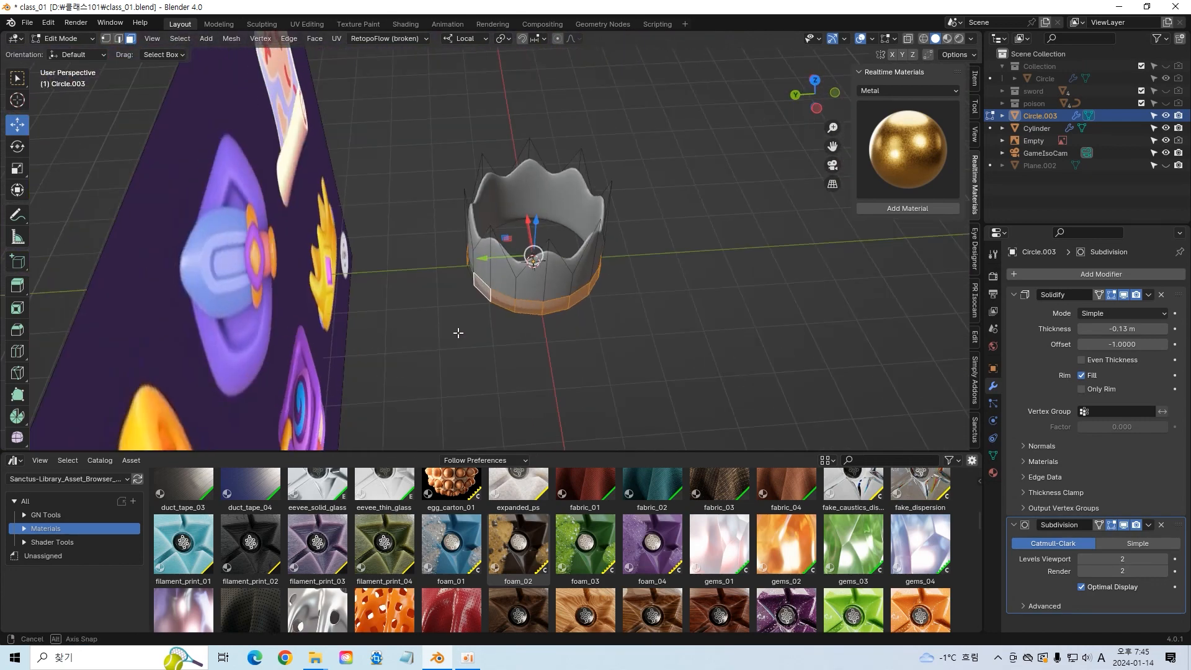
pyautogui.scroll(1, 457, 332)
pyautogui.moveTo(452, 277); pyautogui.dragTo(604, 372, button='middle')
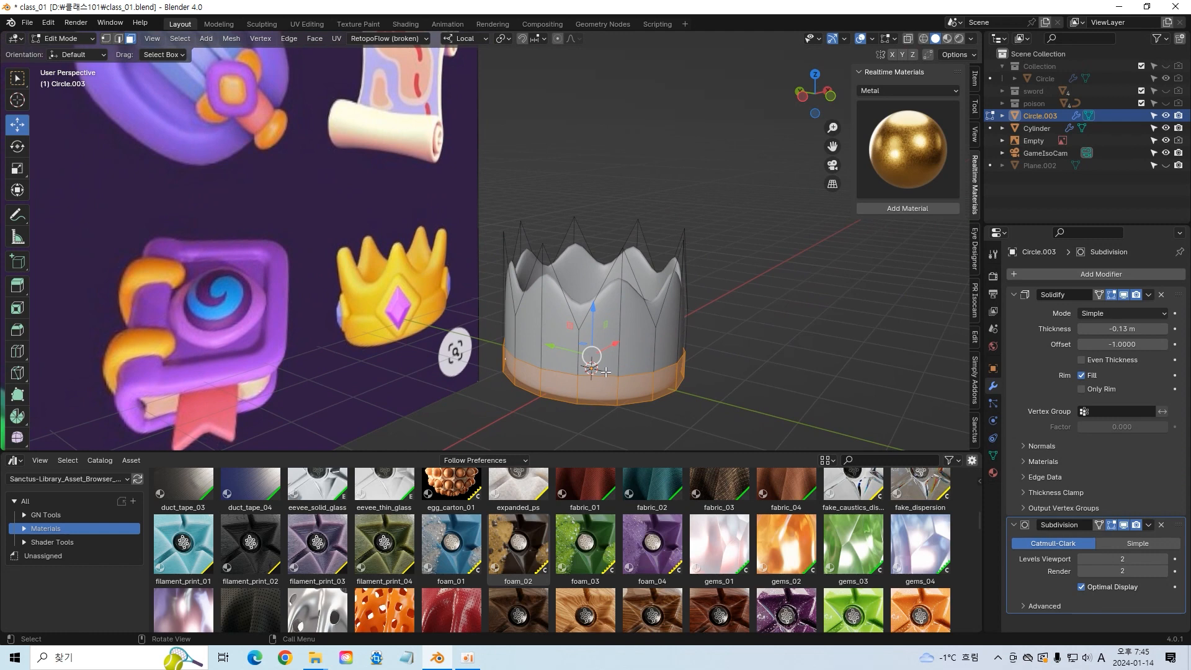
# Step: Extrude the crown's bottom ring of faces outward along their normals to form a protruding base rim
pyautogui.hotkey('alt', 'e')
pyautogui.click(605, 370)
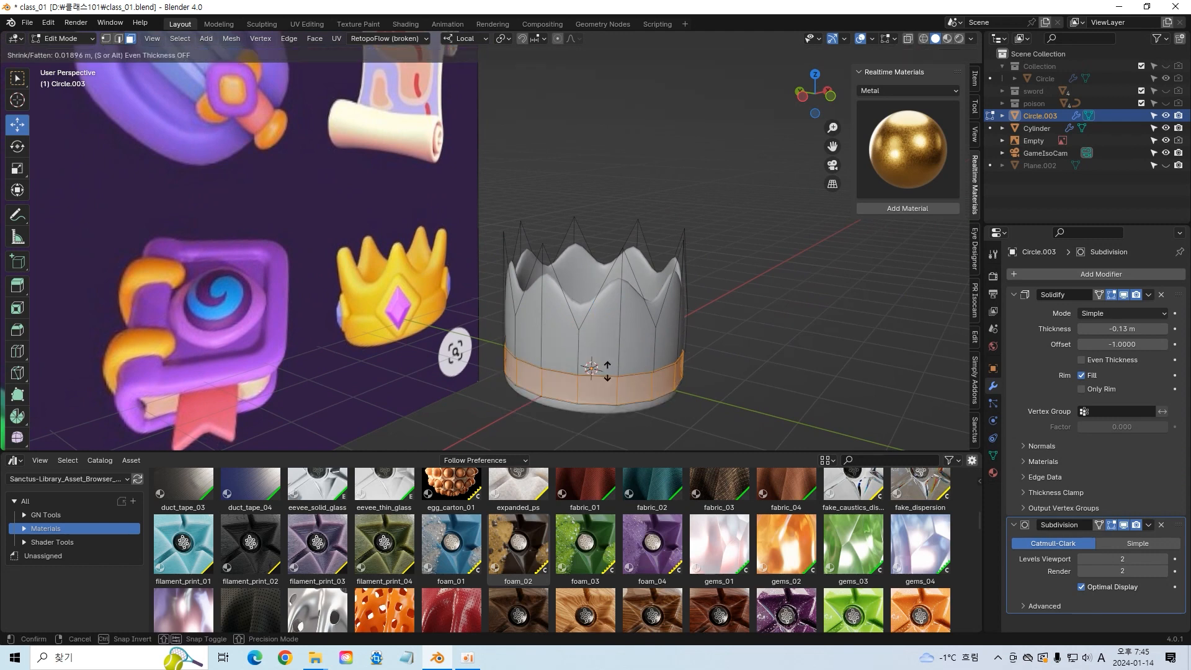
pyautogui.click(612, 377)
pyautogui.click(786, 364)
pyautogui.moveTo(787, 364); pyautogui.dragTo(717, 349, button='middle')
pyautogui.press('Tab')
pyautogui.press('Tab')
# Step: Add two loop cuts with factor 0 around the base rim and spread them apart along Z by about 1.9
pyautogui.moveTo(630, 351); pyautogui.dragTo(615, 403, button='middle')
pyautogui.click(616, 403)
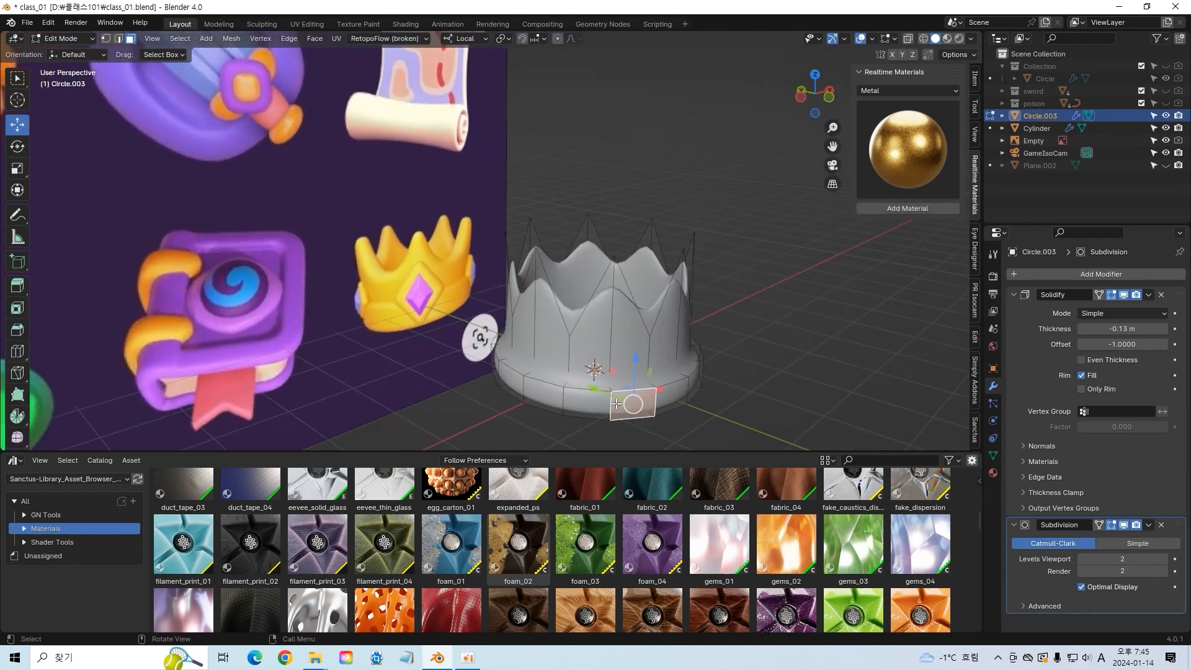
pyautogui.hotkey('ctrl', 'r')
pyautogui.scroll(1, 609, 407)
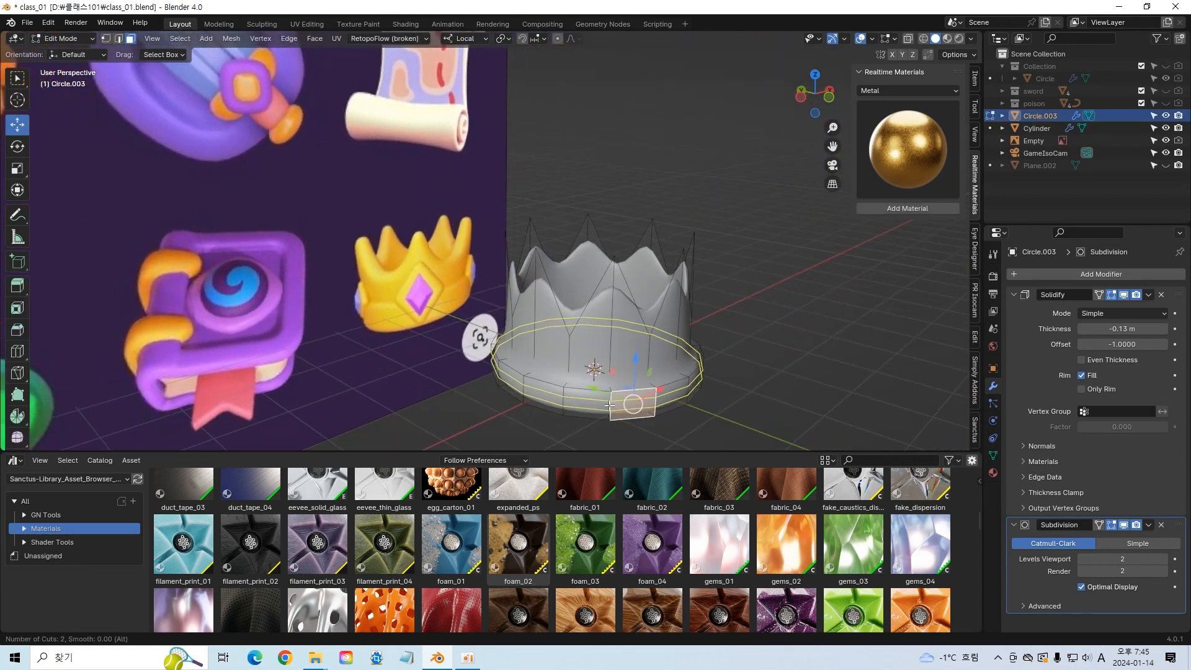
pyautogui.click(609, 407)
pyautogui.rightClick(643, 307)
pyautogui.press('s')
pyautogui.press('z')
pyautogui.press('z')
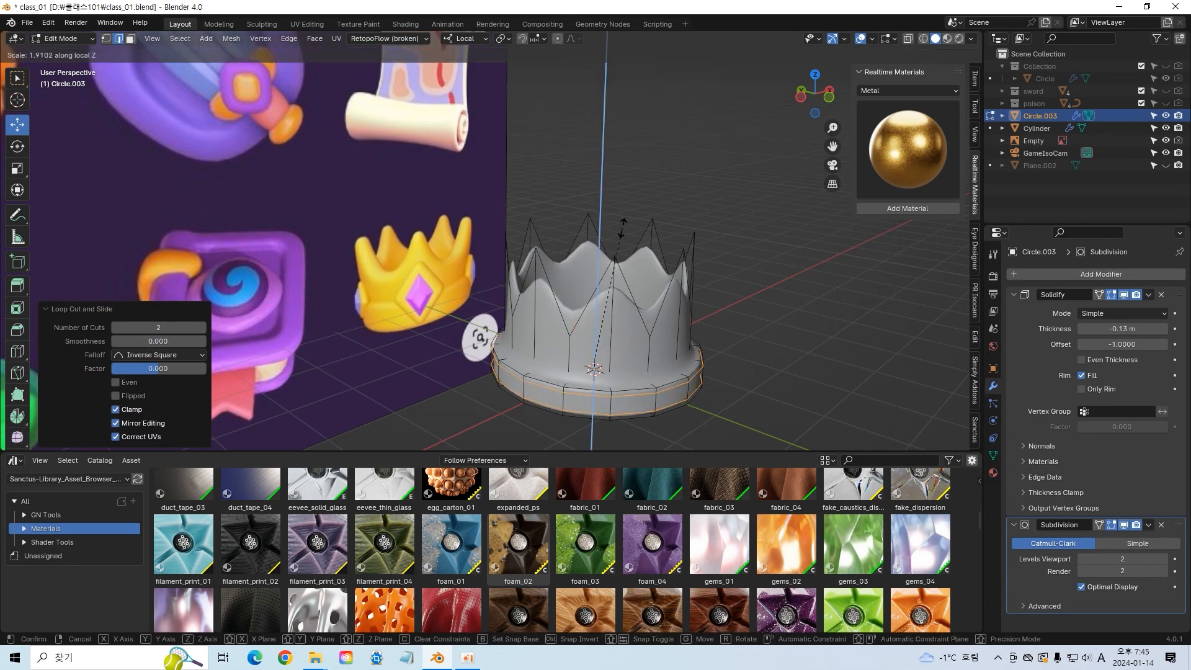
pyautogui.click(623, 230)
# Step: Position the supporting edge loops on the rim's upper ledge, one against the wall and one near the outer edge
pyautogui.moveTo(622, 229); pyautogui.dragTo(746, 323, button='middle')
pyautogui.press('g')
pyautogui.press('g')
pyautogui.scroll(2, 617, 409)
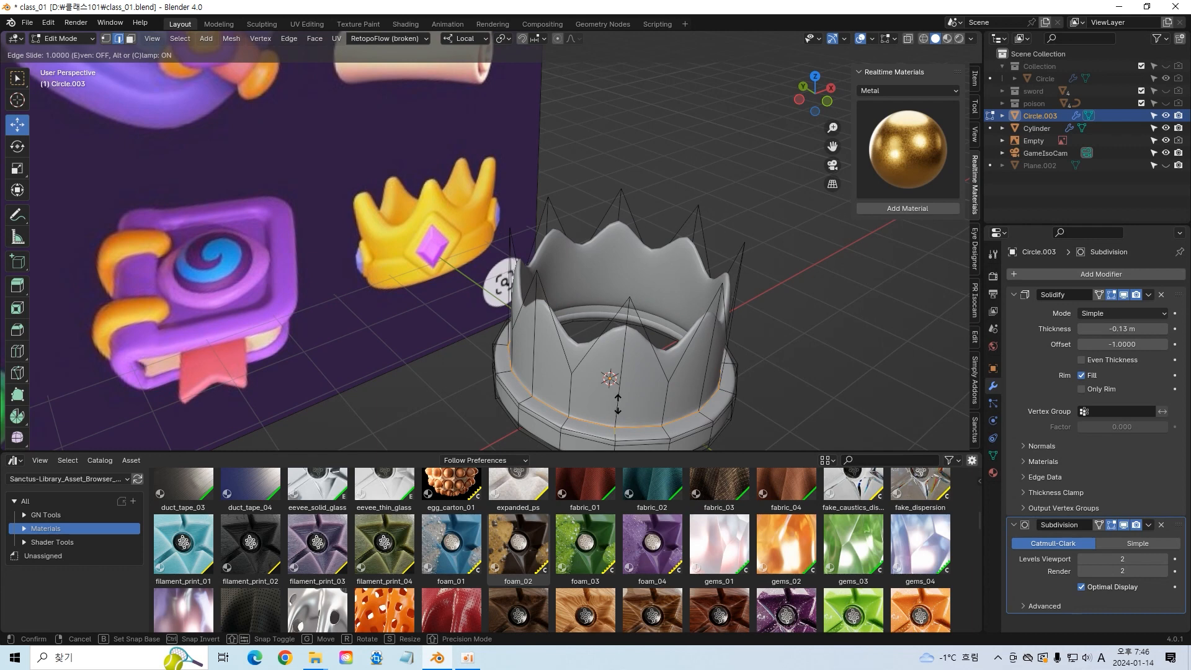
pyautogui.click(618, 403)
pyautogui.press('g')
pyautogui.press('g')
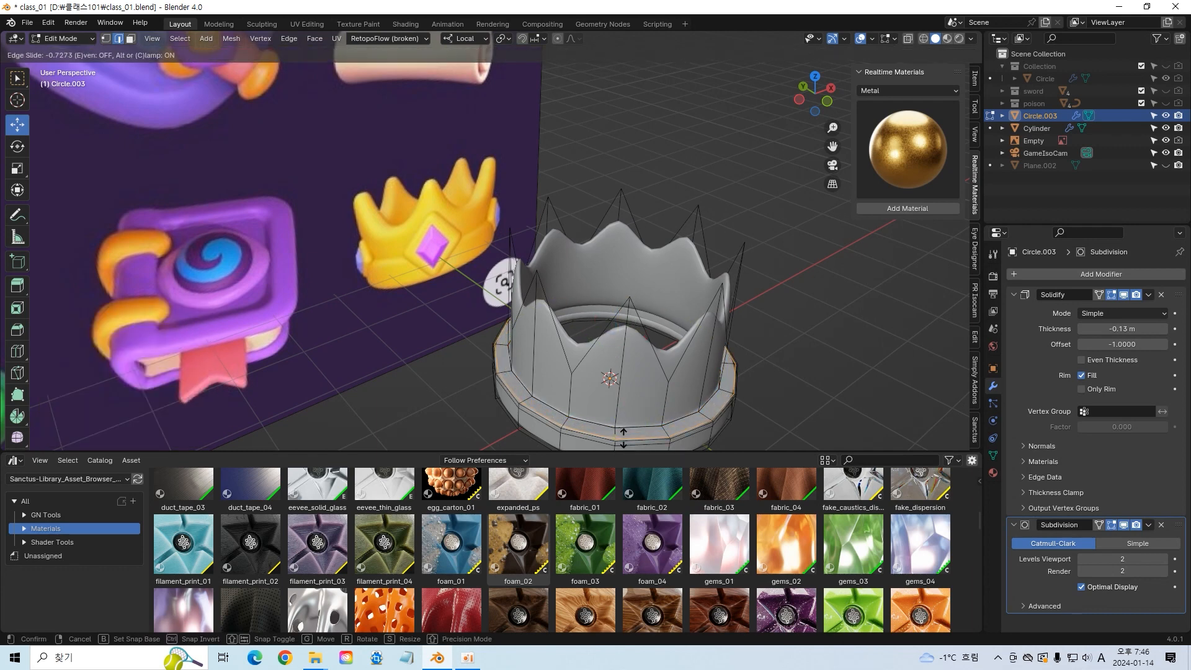
pyautogui.click(623, 434)
# Step: Add an edge loop around the crown's wall below the spikes, flatten it to 0 along Z, and lower it slightly
pyautogui.moveTo(623, 434); pyautogui.dragTo(563, 293, button='middle')
pyautogui.keyDown('alt'); pyautogui.click(563, 293); pyautogui.keyUp('alt')
pyautogui.press('s')
pyautogui.press('z')
pyautogui.press('0')
pyautogui.press('Return')
pyautogui.moveTo(569, 266)
pyautogui.mouseDown()
pyautogui.moveTo(571, 220)
pyautogui.moveTo(571, 276)
pyautogui.mouseUp()
pyautogui.click(574, 283)
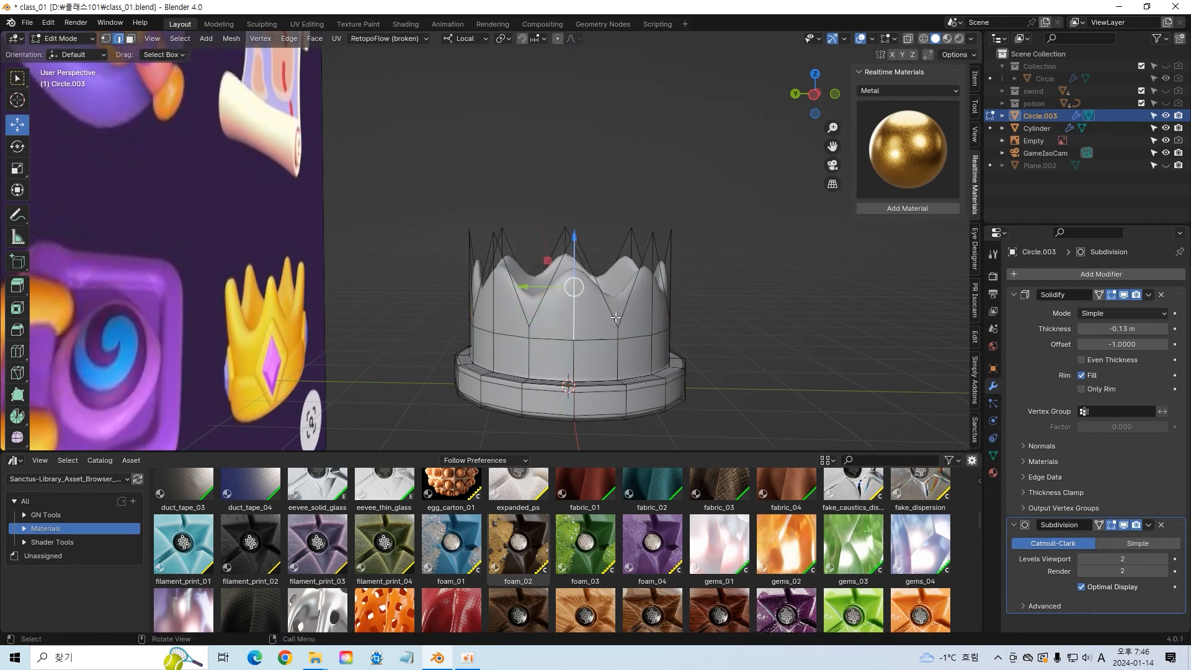
# Step: Set the crown's Subdivision viewport level to 3 in Object Mode
pyautogui.press('Tab')
pyautogui.moveTo(772, 324); pyautogui.dragTo(598, 316, button='middle')
pyautogui.rightClick(598, 316)
pyautogui.click(598, 316)
pyautogui.moveTo(690, 314); pyautogui.dragTo(874, 374, button='middle')
pyautogui.moveTo(611, 358); pyautogui.dragTo(563, 275, button='middle')
pyautogui.click(1164, 564)
pyautogui.moveTo(843, 361); pyautogui.dragTo(622, 405, button='middle')
# Step: Try moving the edge loop where the wall meets the rim upward along Z, and try deleting it
pyautogui.press('Tab')
pyautogui.moveTo(563, 376); pyautogui.dragTo(600, 377, button='middle')
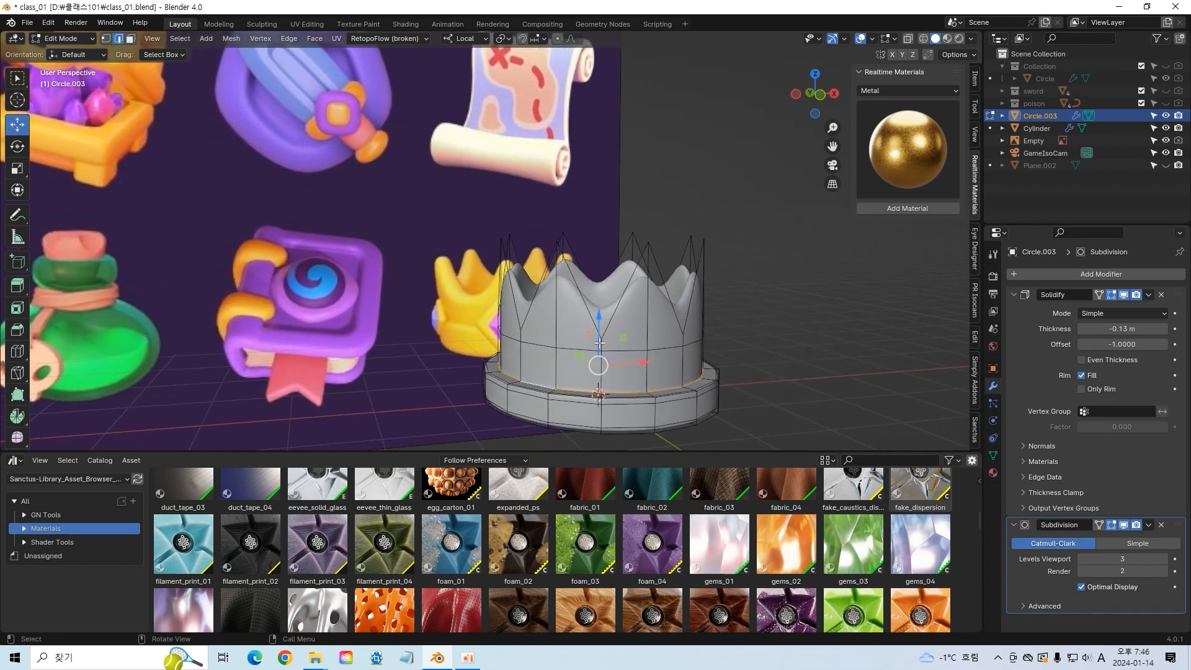
pyautogui.press('g')
pyautogui.press('z')
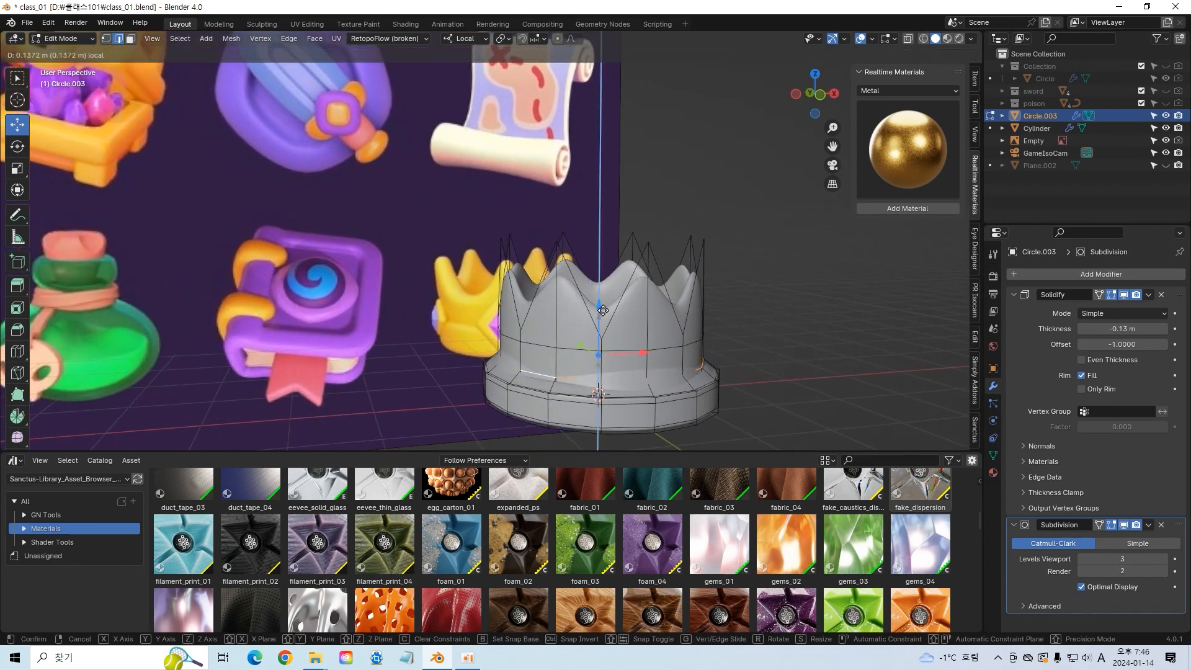
pyautogui.click(623, 400)
pyautogui.moveTo(623, 400); pyautogui.dragTo(628, 410, button='middle')
pyautogui.press('x')
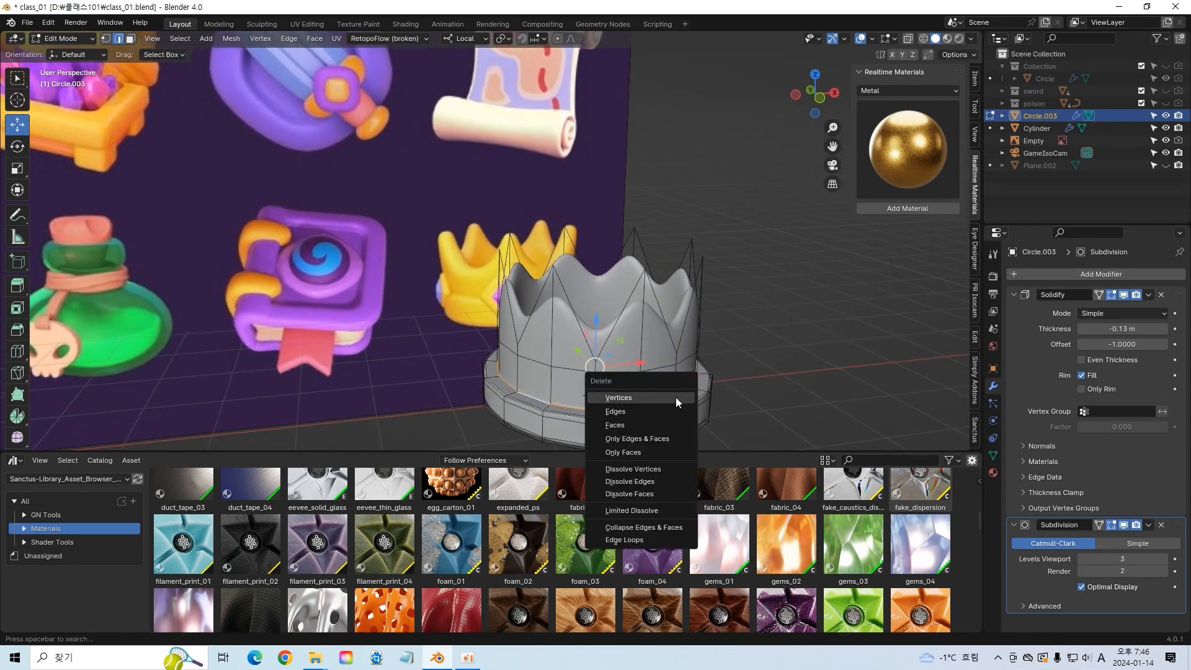
pyautogui.click(665, 411)
pyautogui.hotkey('ctrl', 'z')
# Step: Raise the edge loop where the crown's wall meets the rim along Z
pyautogui.moveTo(767, 387); pyautogui.dragTo(748, 379, button='middle')
pyautogui.moveTo(586, 333); pyautogui.dragTo(586, 317)
pyautogui.click(586, 317)
pyautogui.moveTo(777, 337); pyautogui.dragTo(700, 344, button='middle')
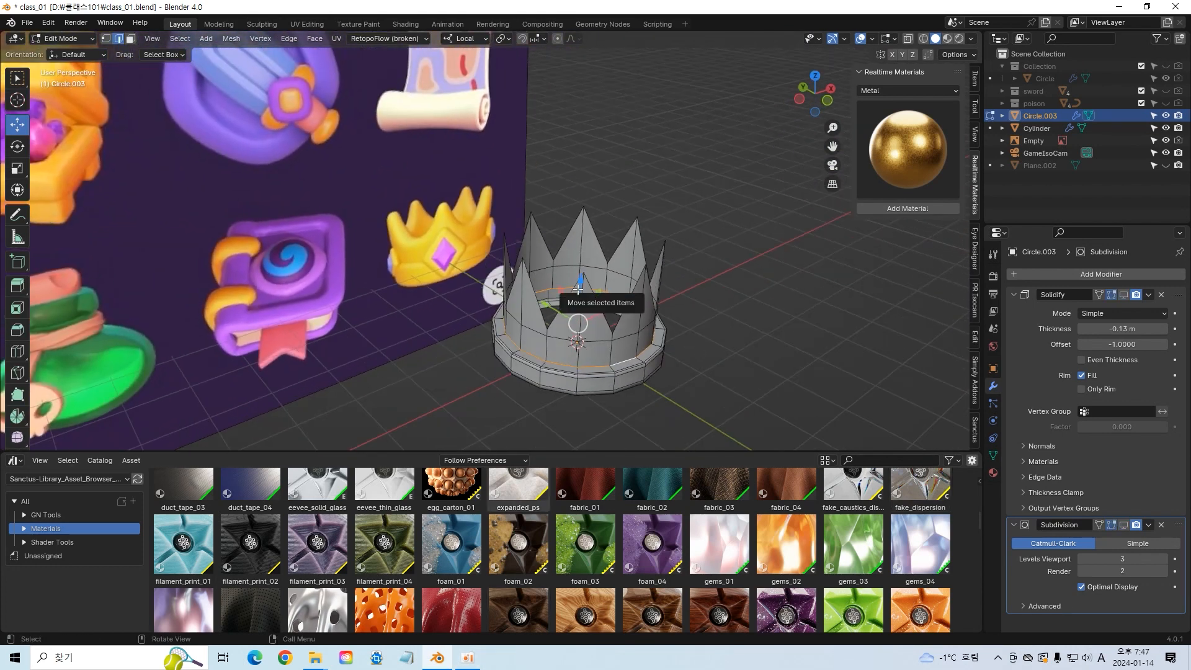
# Step: Try lowering the selected edge loop 0.268 m along Z and scaling it outward to about 1.16
pyautogui.moveTo(581, 289); pyautogui.dragTo(654, 304)
pyautogui.press('s')
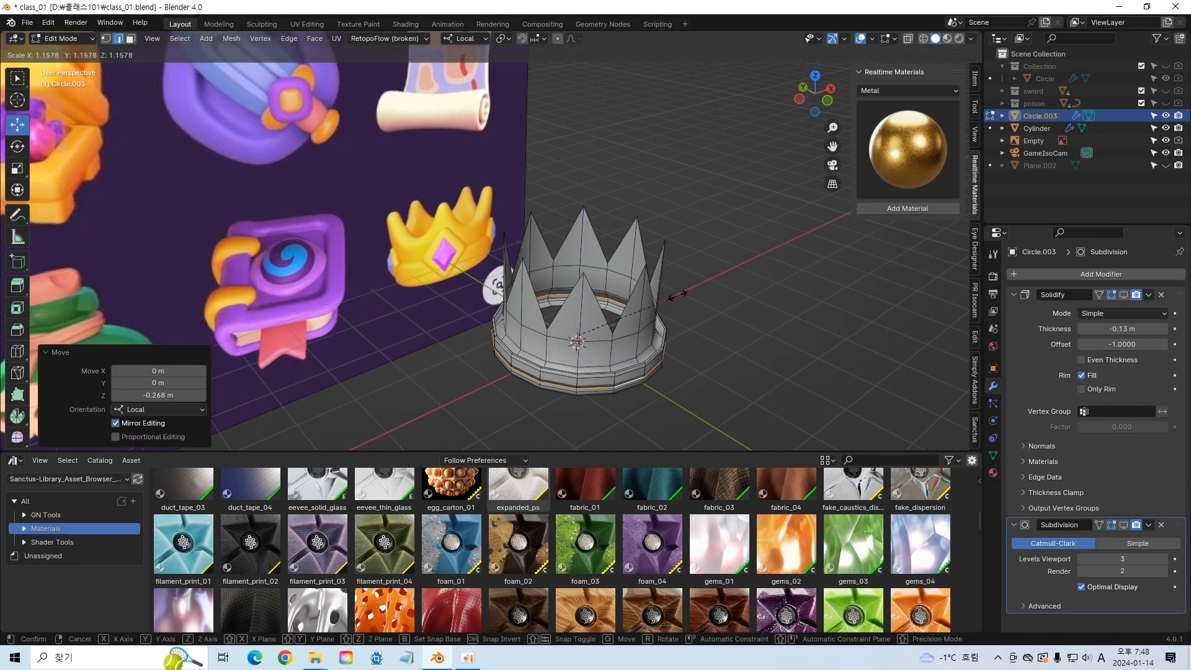
pyautogui.click(673, 299)
pyautogui.hotkey('ctrl', 'z')
pyautogui.rightClick(632, 384)
pyautogui.click(632, 385)
# Step: Raise the edge loop above the base rim slightly along Z, and show the Solidify and Subdivision modifiers again
pyautogui.moveTo(742, 372); pyautogui.dragTo(639, 365, button='middle')
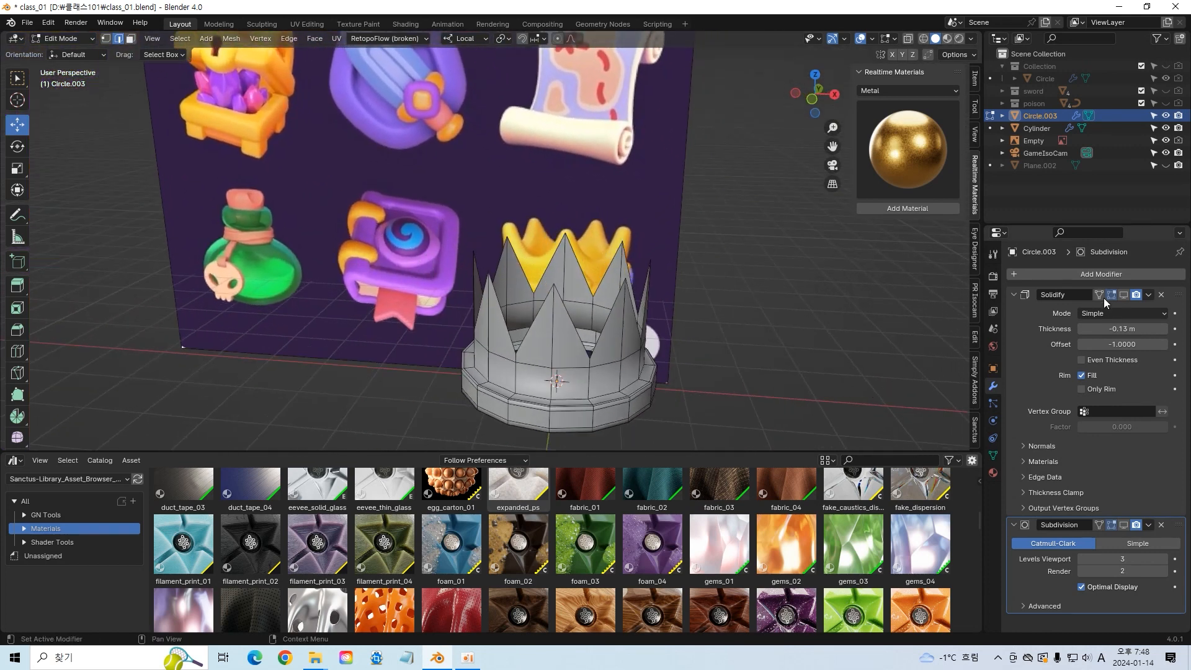
pyautogui.click(1123, 295)
pyautogui.click(1123, 524)
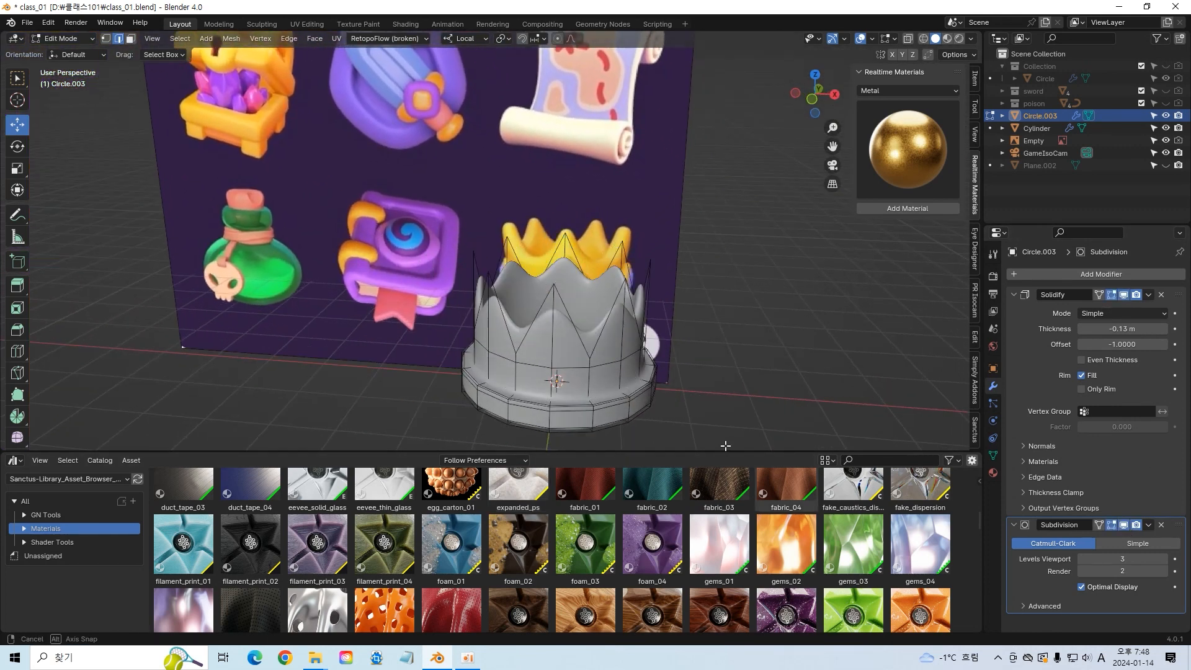
pyautogui.click(1122, 526)
pyautogui.moveTo(751, 434); pyautogui.dragTo(649, 394, button='middle')
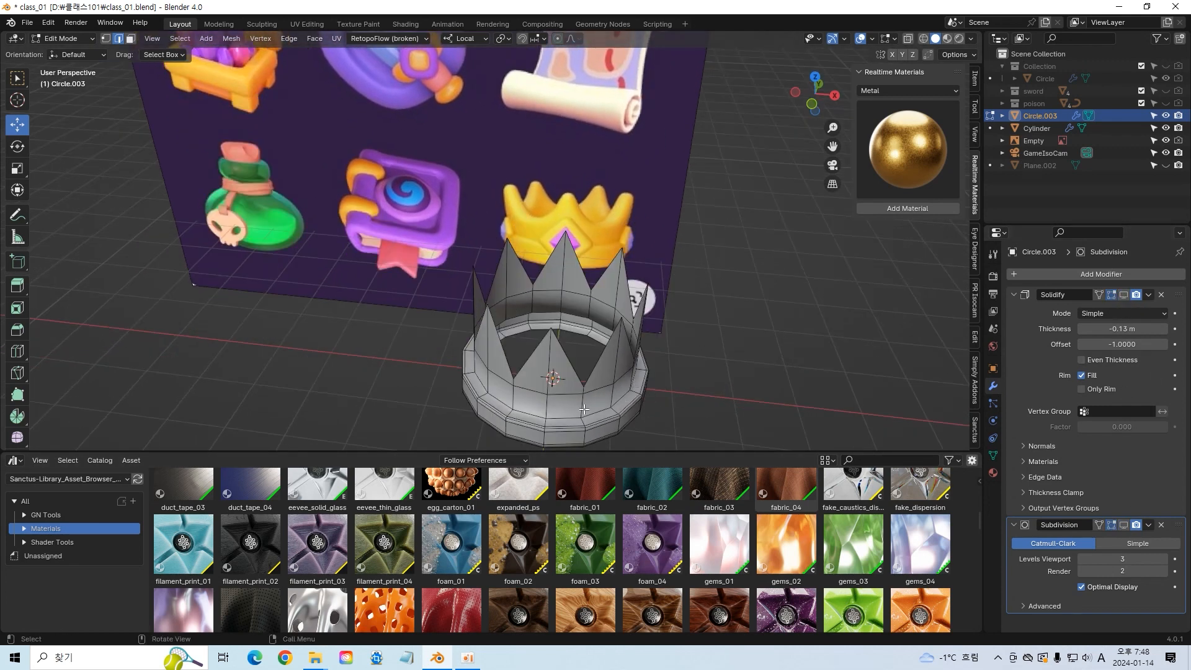
pyautogui.moveTo(607, 408); pyautogui.dragTo(645, 360, button='middle')
pyautogui.moveTo(563, 308); pyautogui.dragTo(566, 298)
pyautogui.click(880, 361)
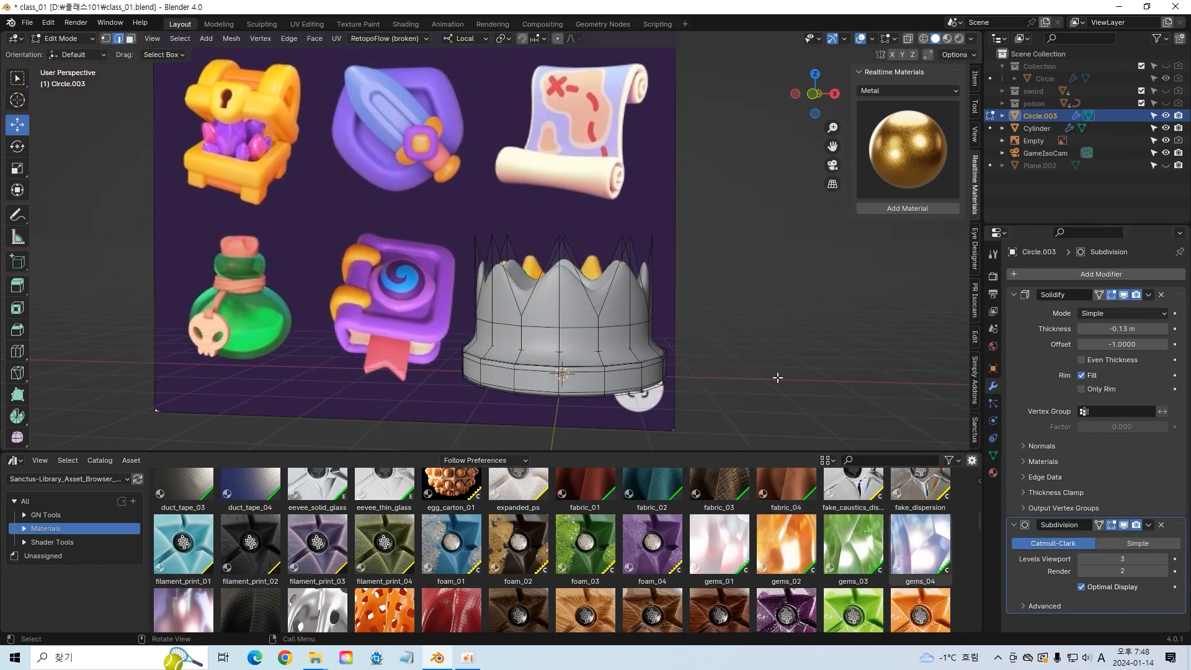
# Step: Delete the upper outer edge loop of the crown's base rim and return to Object Mode
pyautogui.press('Tab')
pyautogui.moveTo(752, 348); pyautogui.dragTo(606, 400, button='middle')
pyautogui.press('Tab')
pyautogui.scroll(2, 691, 403)
pyautogui.scroll(-2, 675, 391)
pyautogui.scroll(1, 651, 419)
pyautogui.press('Tab')
pyautogui.press('Tab')
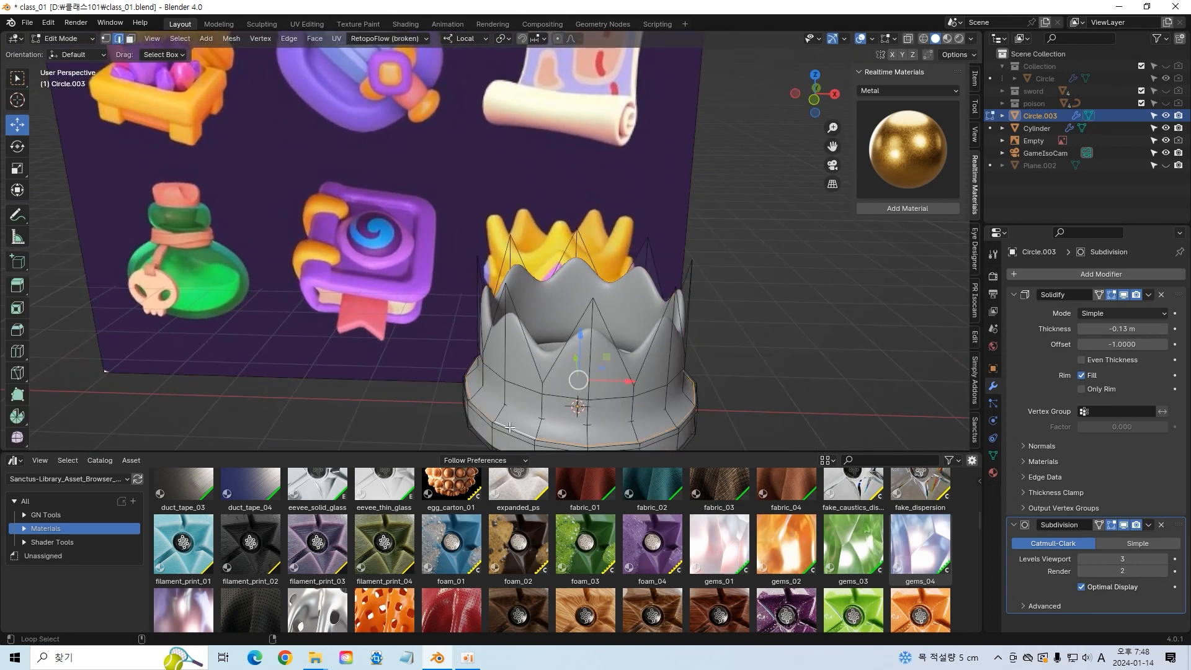
pyautogui.press('x')
pyautogui.click(559, 413)
pyautogui.press('Tab')
pyautogui.click(804, 375)
pyautogui.moveTo(804, 376); pyautogui.dragTo(689, 385, button='middle')
# Step: Add a plane, stand it upright by rotating it about its X axis, and move it in front of the crown
pyautogui.hotkey('shift', 'a')
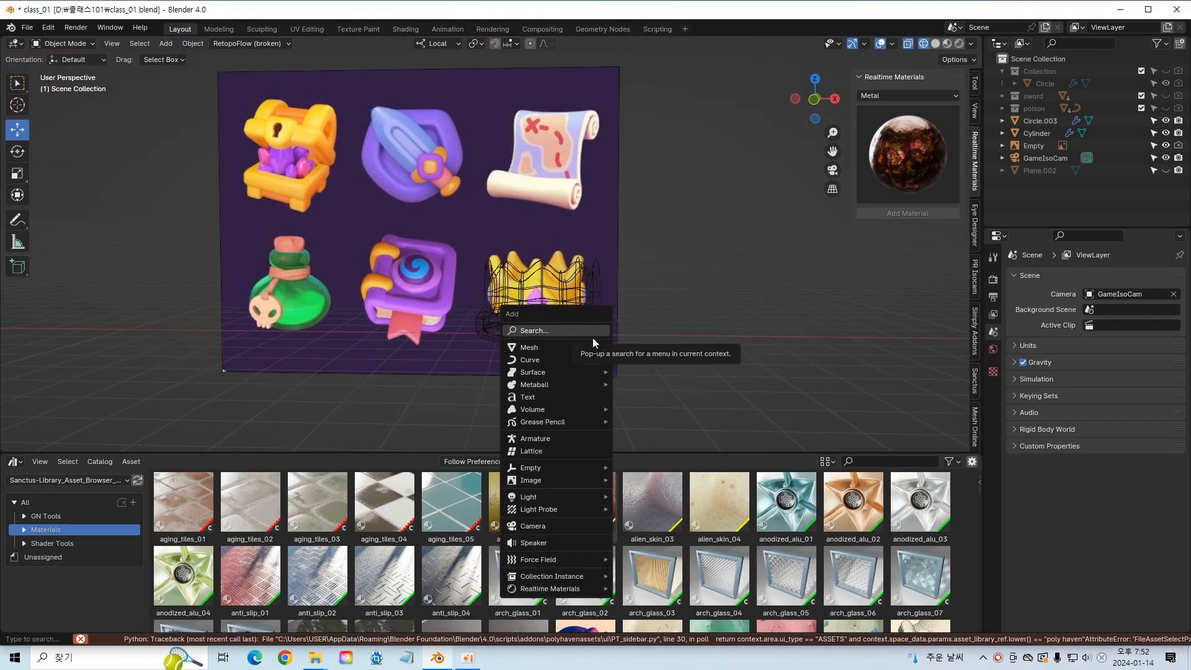
pyautogui.moveTo(529, 347)
pyautogui.click(670, 348)
pyautogui.press('KP_3')
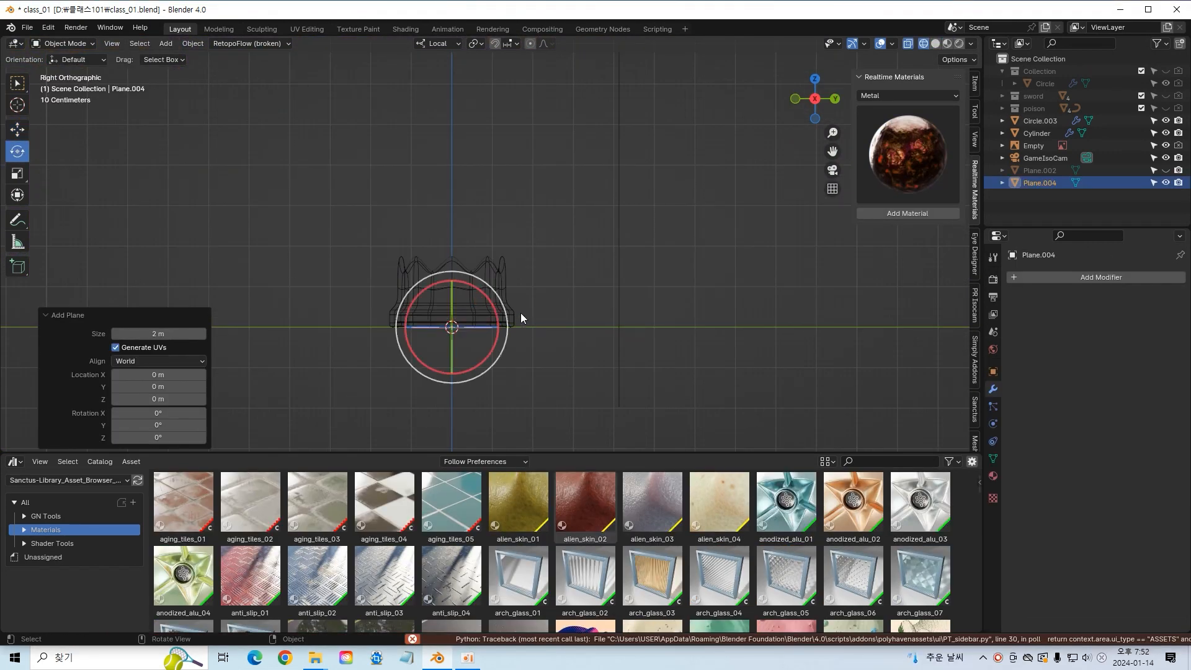
pyautogui.moveTo(498, 317); pyautogui.dragTo(420, 263)
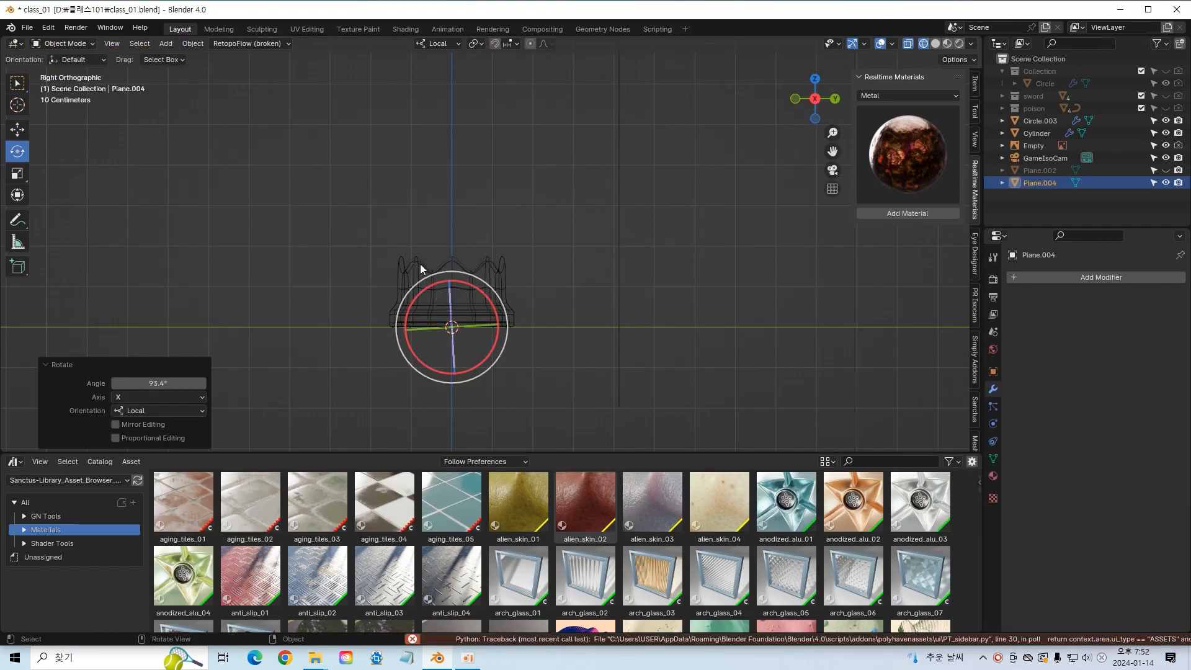
pyautogui.click(18, 129)
pyautogui.moveTo(405, 326); pyautogui.dragTo(320, 325)
# Step: Scale down the plane in the front view and position it over the gem of the reference crown
pyautogui.press('KP_1')
pyautogui.press('s')
pyautogui.click(576, 279)
pyautogui.moveTo(541, 277); pyautogui.dragTo(542, 267)
pyautogui.moveTo(590, 317); pyautogui.dragTo(602, 305)
pyautogui.press('s')
pyautogui.click(605, 305)
pyautogui.moveTo(541, 280); pyautogui.dragTo(541, 279)
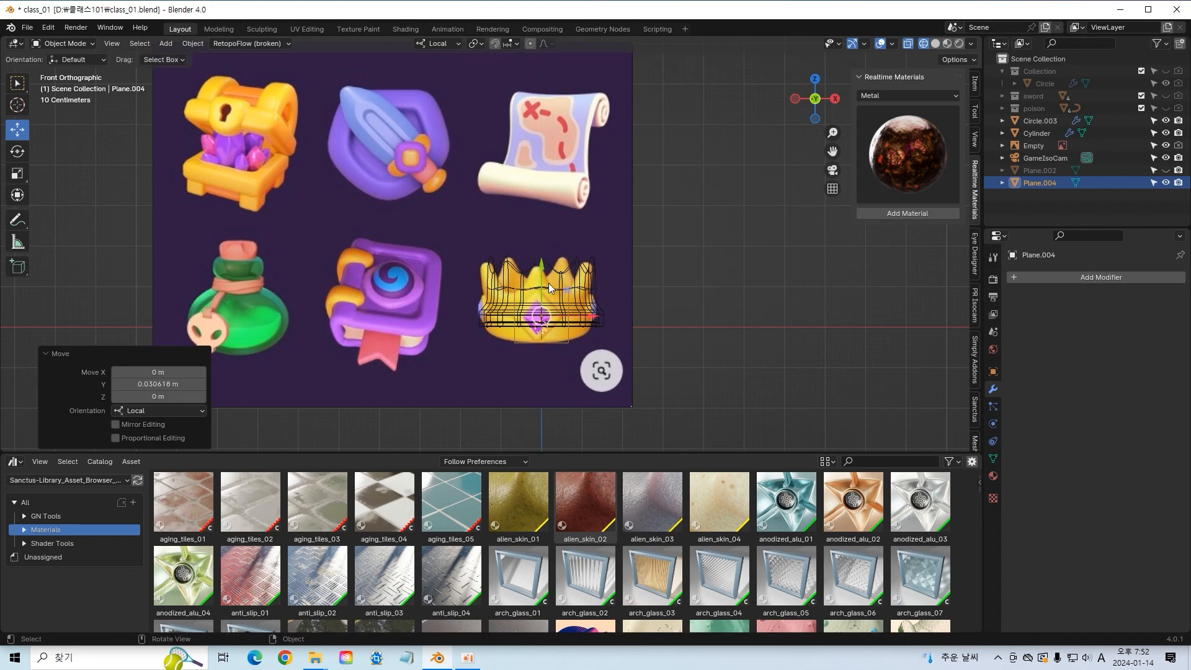
# Step: Extrude the plane's face along its normal into a thin block, and return to Object Mode
pyautogui.press('KP_3')
pyautogui.press('Tab')
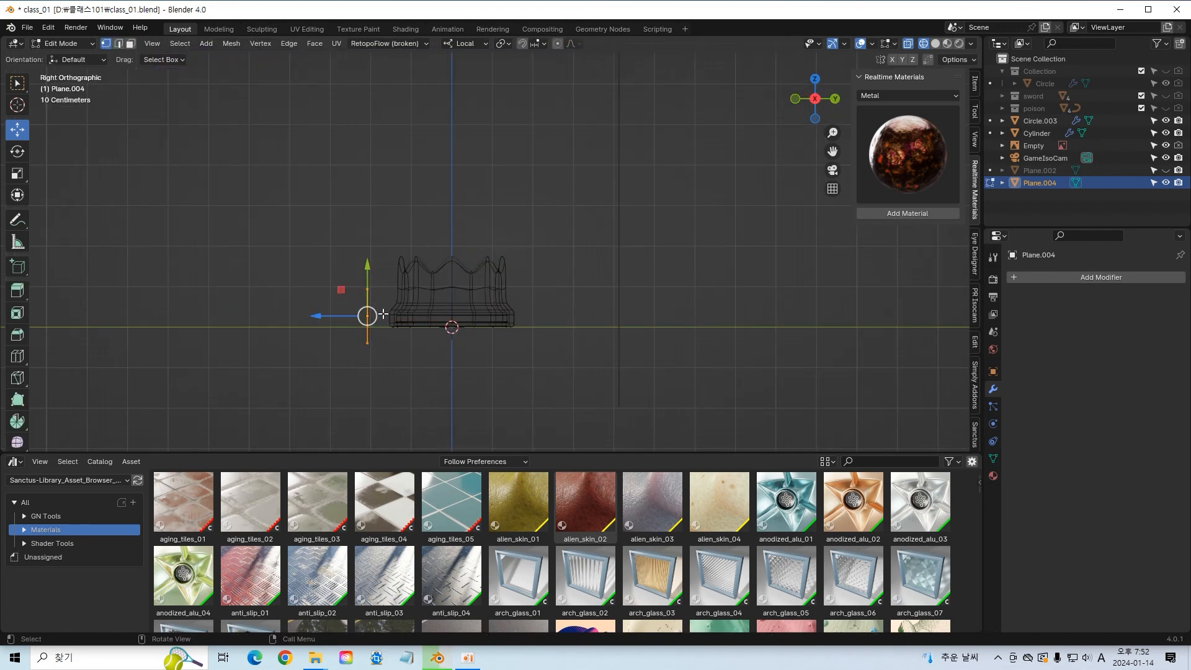
pyautogui.hotkey('ctrl', 's')
pyautogui.press('e')
pyautogui.rightClick(358, 315)
pyautogui.moveTo(345, 317); pyautogui.dragTo(360, 320)
pyautogui.press('Tab')
# Step: Select the thin block in front of the crown and save the file
pyautogui.moveTo(361, 321); pyautogui.dragTo(489, 310, button='middle')
pyautogui.press('KP_1')
pyautogui.click(674, 307)
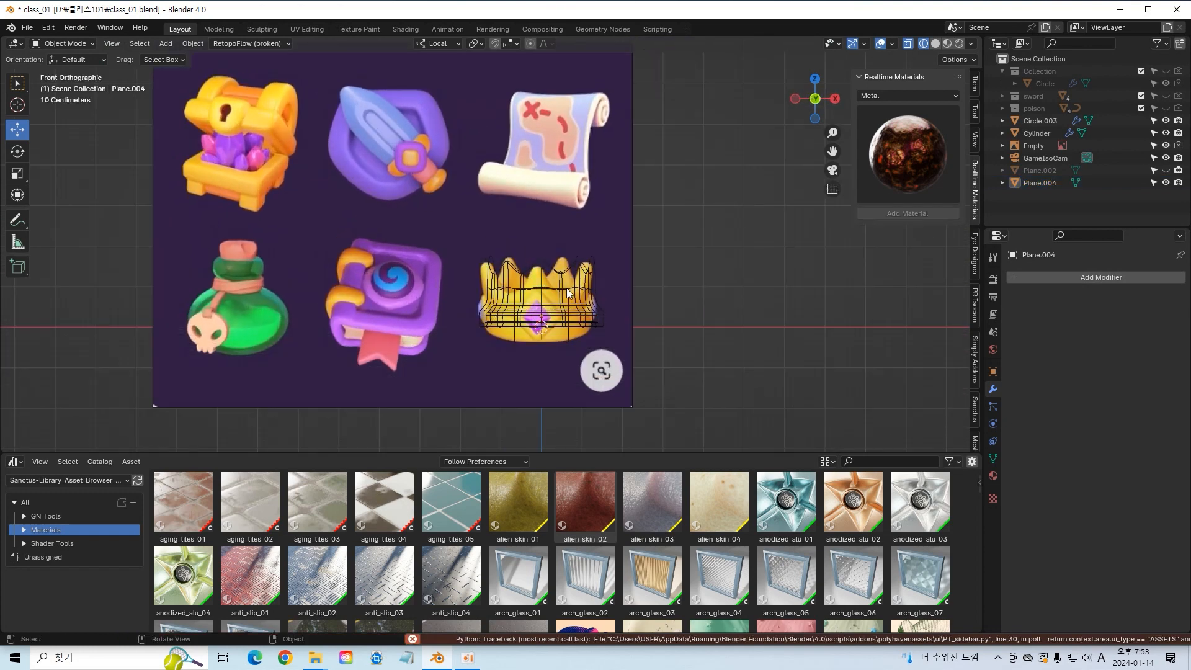
pyautogui.click(594, 271)
pyautogui.click(583, 359)
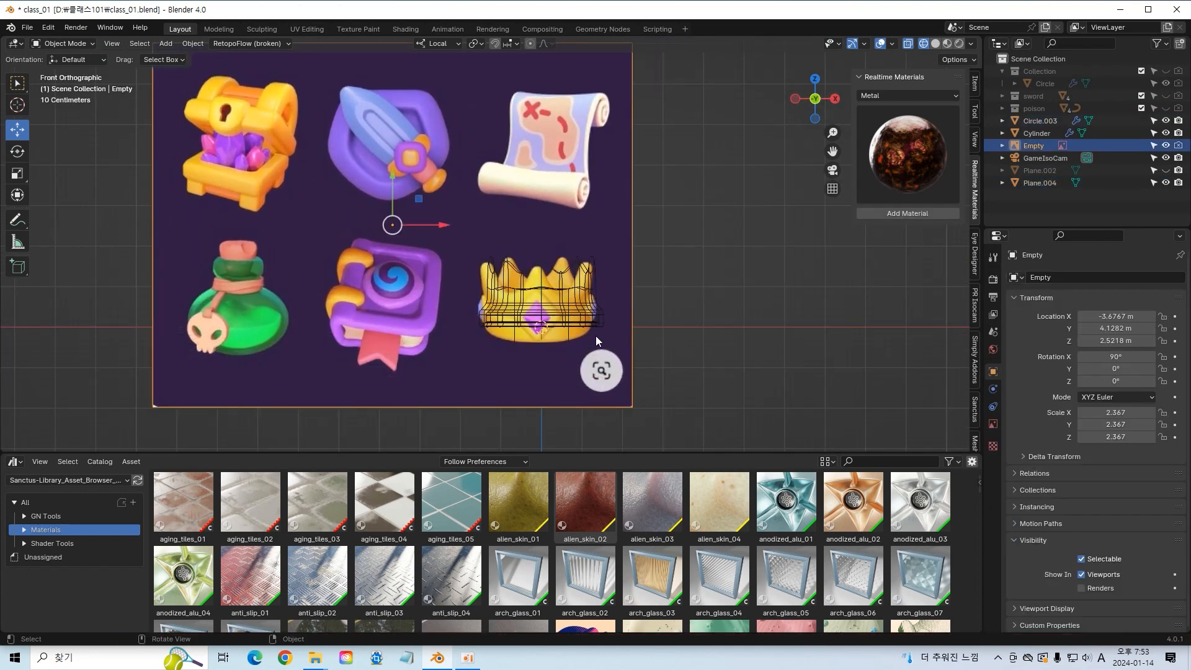
pyautogui.moveTo(567, 333); pyautogui.dragTo(574, 381, button='middle')
pyautogui.click(484, 379)
pyautogui.hotkey('ctrl', 's')
# Step: Add a Bevel modifier to the thin block with an amount of 0.05 m and 2 segments
pyautogui.click(1093, 277)
pyautogui.moveTo(1081, 322)
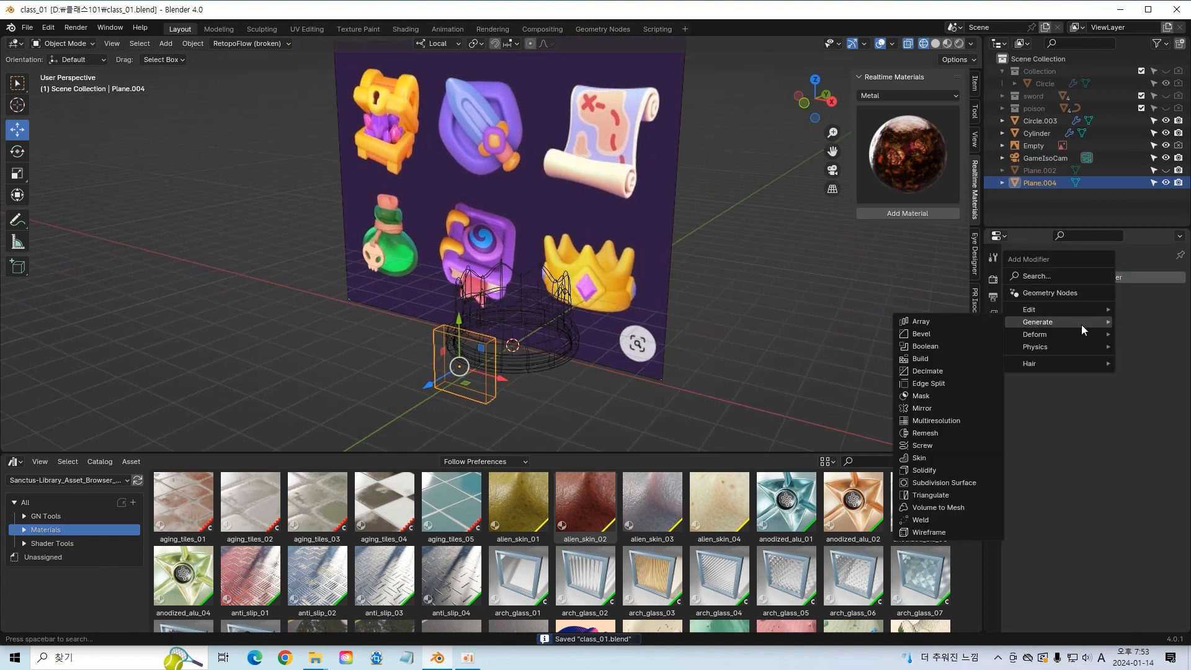
pyautogui.click(952, 333)
pyautogui.moveTo(922, 330); pyautogui.dragTo(635, 307, button='middle')
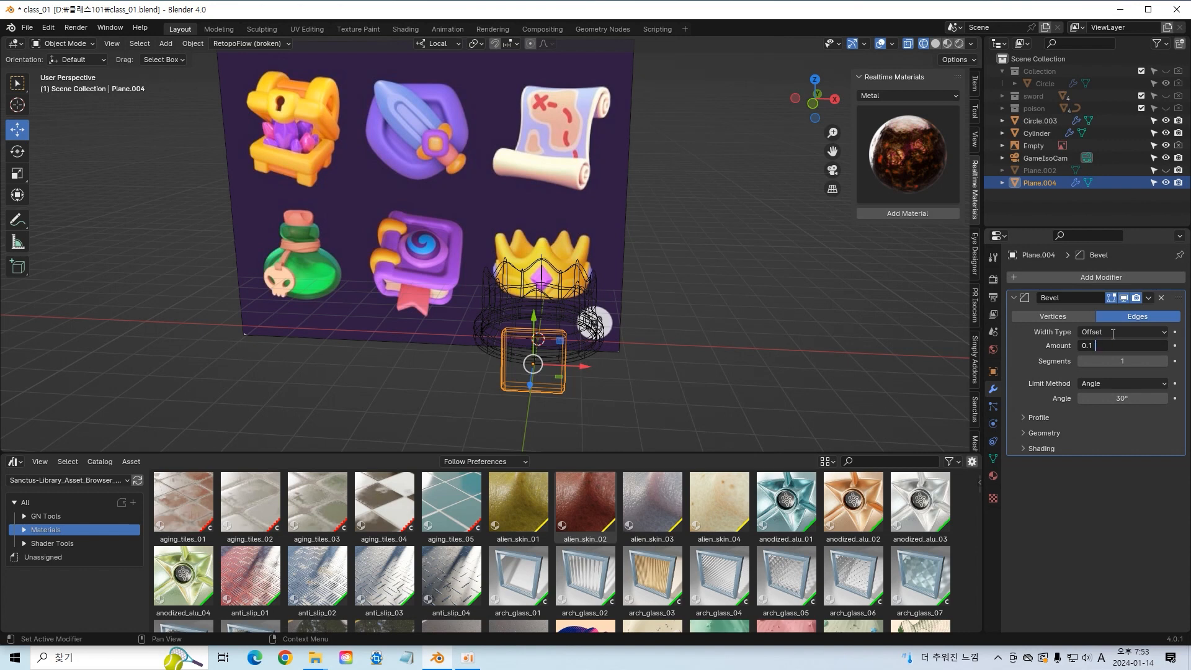
pyautogui.write('01')
pyautogui.press('Return')
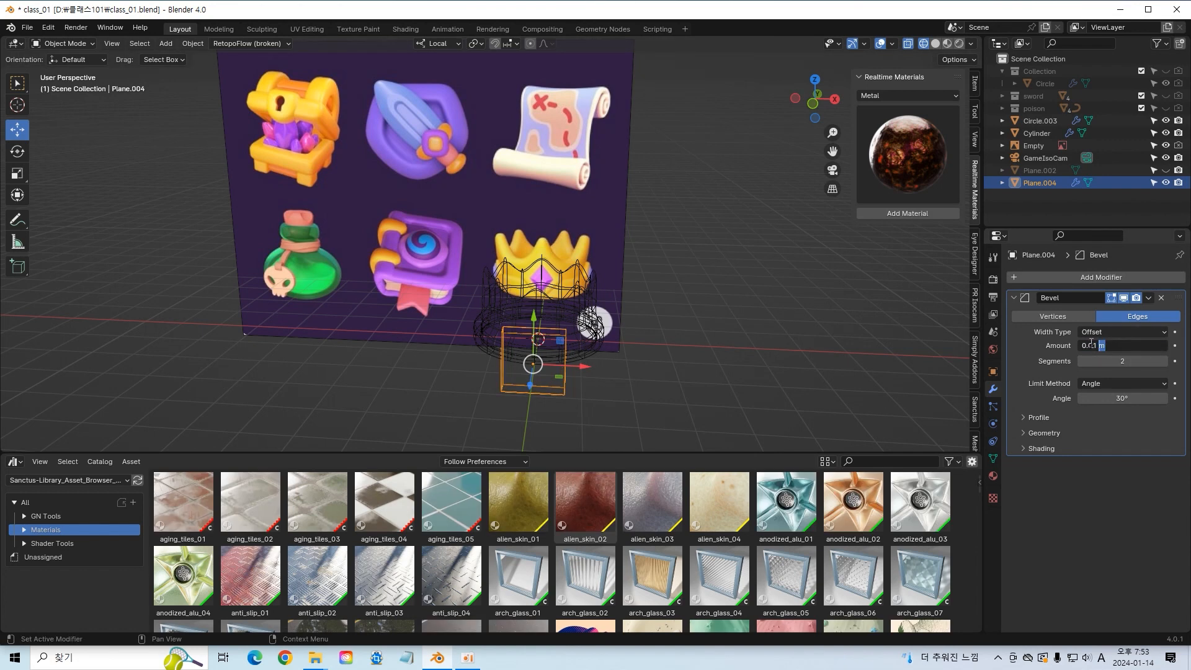
pyautogui.press('Return')
pyautogui.click(712, 294)
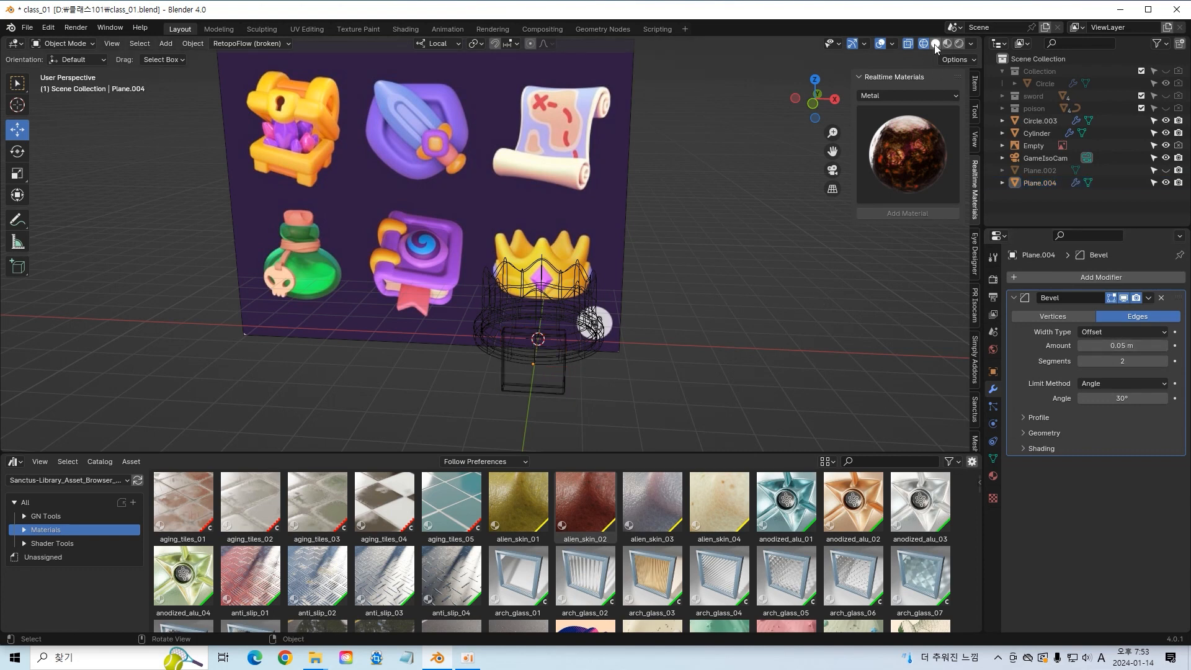
# Step: Switch to solid shading and rotate the block -45° about its local Z axis into a diamond
pyautogui.click(935, 43)
pyautogui.moveTo(698, 269)
pyautogui.mouseDown(button='middle')
pyautogui.moveTo(632, 222)
pyautogui.moveTo(805, 270)
pyautogui.moveTo(590, 340)
pyautogui.mouseUp(button='middle')
pyautogui.click(590, 340)
pyautogui.press('KP_1')
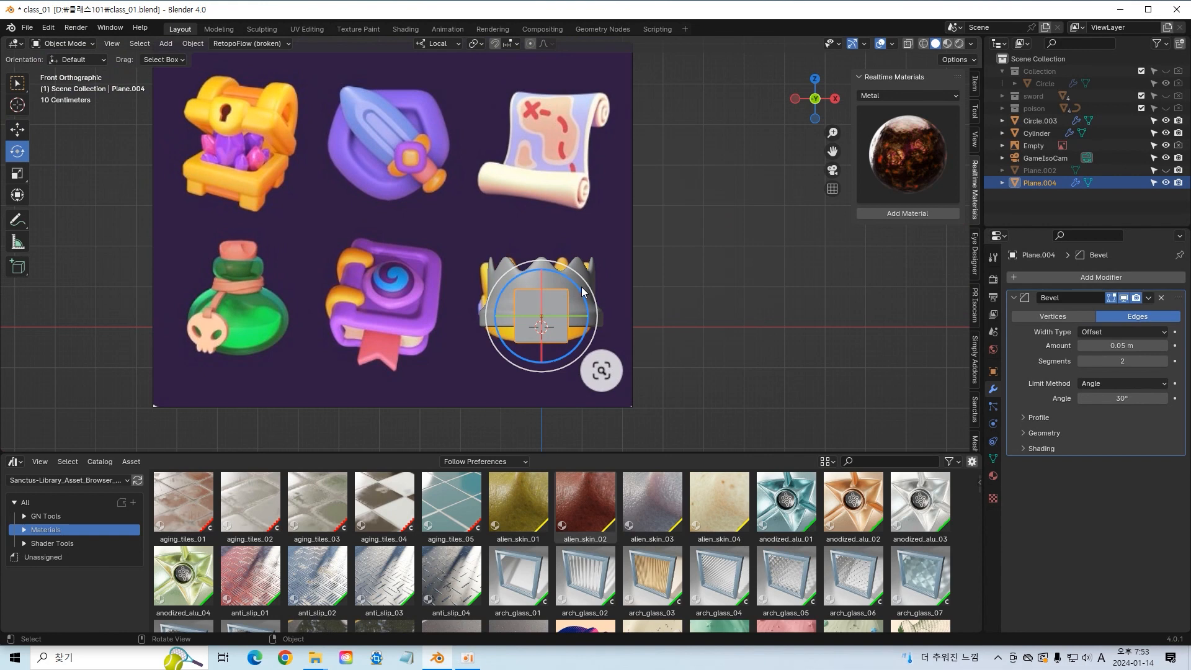
pyautogui.moveTo(583, 291); pyautogui.dragTo(584, 339)
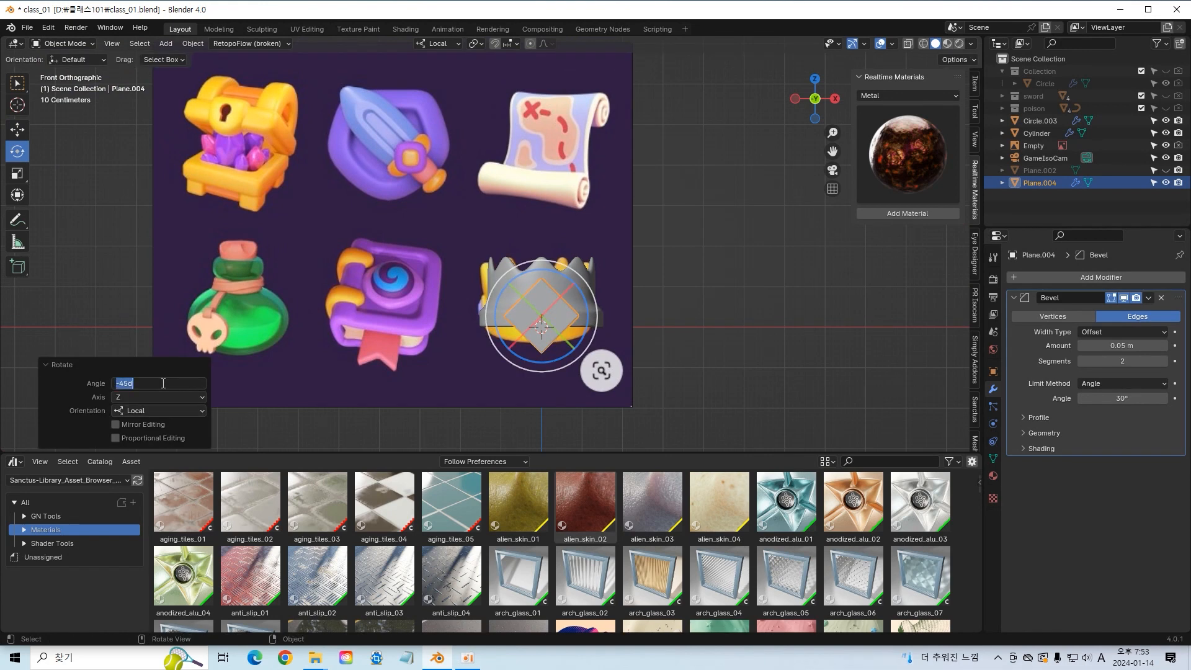
pyautogui.press('Return')
pyautogui.click(715, 306)
# Step: Reposition the diamond block along the global Y axis in front of the crown
pyautogui.click(586, 338)
pyautogui.moveTo(715, 306); pyautogui.dragTo(655, 334, button='middle')
pyautogui.press('g')
pyautogui.press('y')
pyautogui.press('y')
pyautogui.click(616, 337)
pyautogui.click(726, 335)
pyautogui.click(22, 128)
pyautogui.moveTo(210, 181); pyautogui.dragTo(323, 191, button='middle')
pyautogui.click(592, 323)
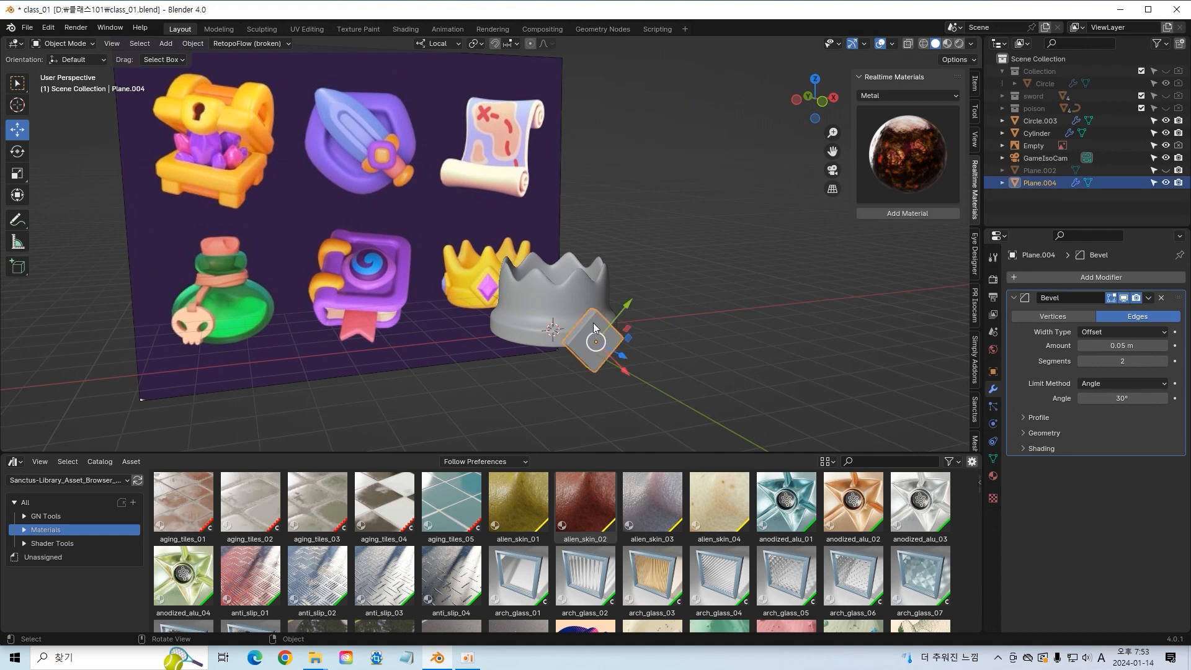
# Step: Replace the diamond block's Bevel modifier with a Subdivision Surface modifier
pyautogui.click(1161, 298)
pyautogui.click(1148, 278)
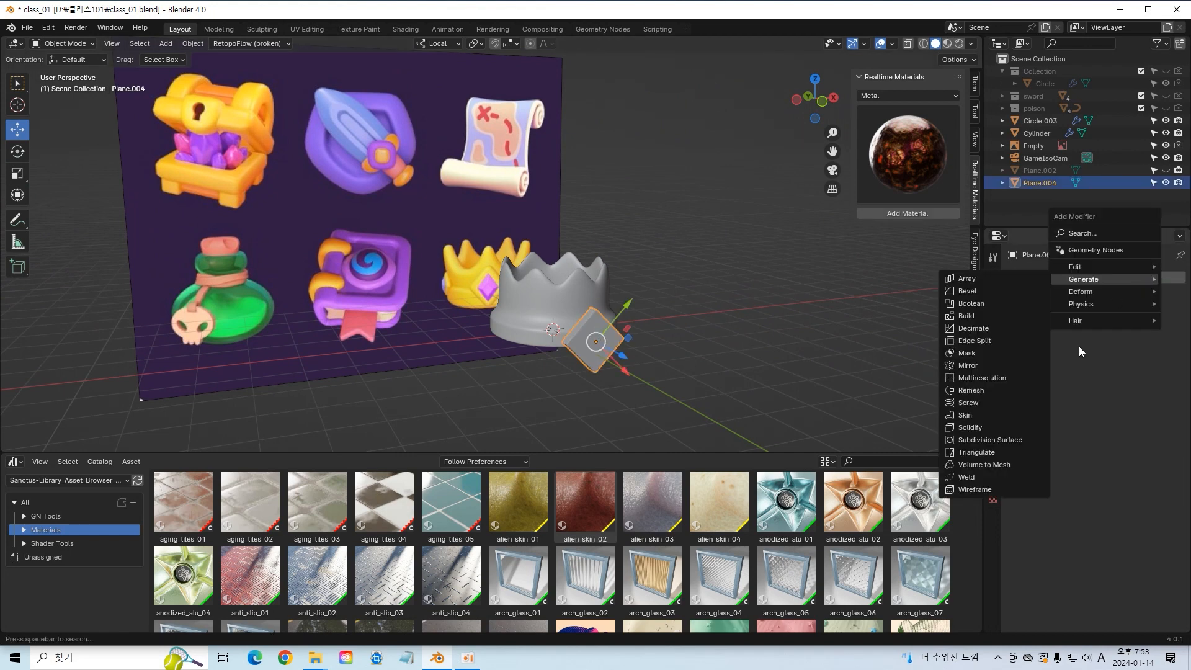
pyautogui.click(1004, 443)
# Step: Add two centred loop cuts across the diamond block's front in edit mode
pyautogui.press('Tab')
pyautogui.moveTo(701, 403); pyautogui.dragTo(677, 351, button='middle')
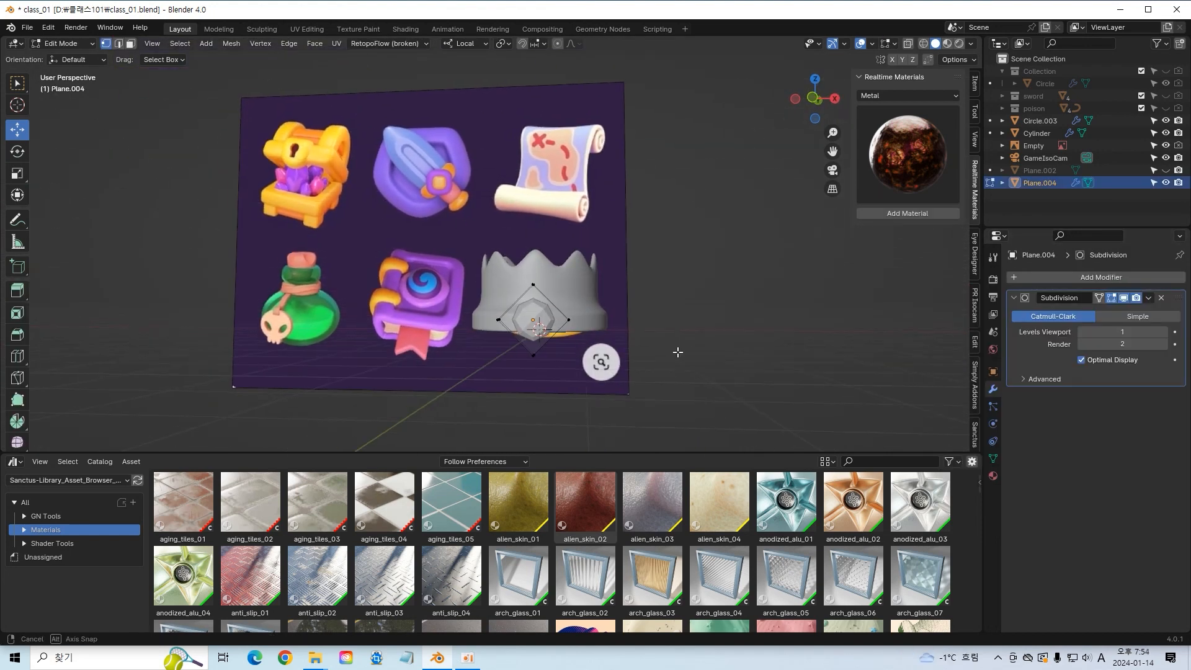
pyautogui.click(516, 329)
pyautogui.click(533, 325)
pyautogui.hotkey('ctrl', 'z')
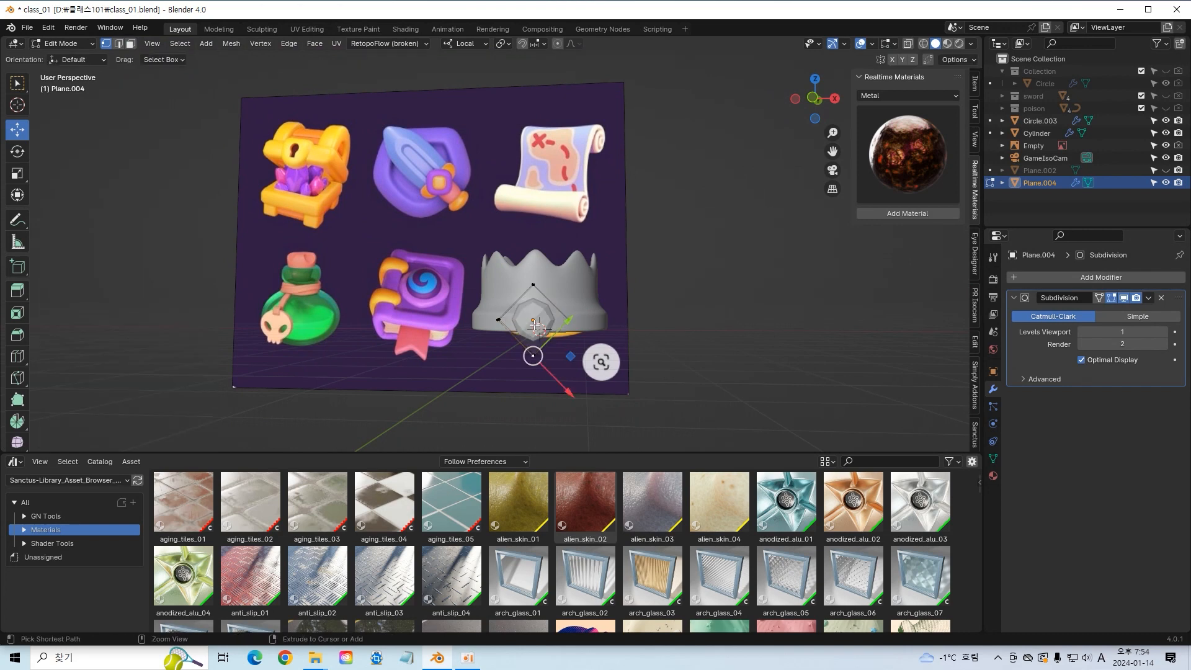
pyautogui.scroll(1, 534, 324)
pyautogui.click(535, 325)
pyautogui.rightClick(534, 324)
# Step: Spread the two new loop cuts apart along the block's local Y axis toward its edges
pyautogui.press('s')
pyautogui.press('y')
pyautogui.press('y')
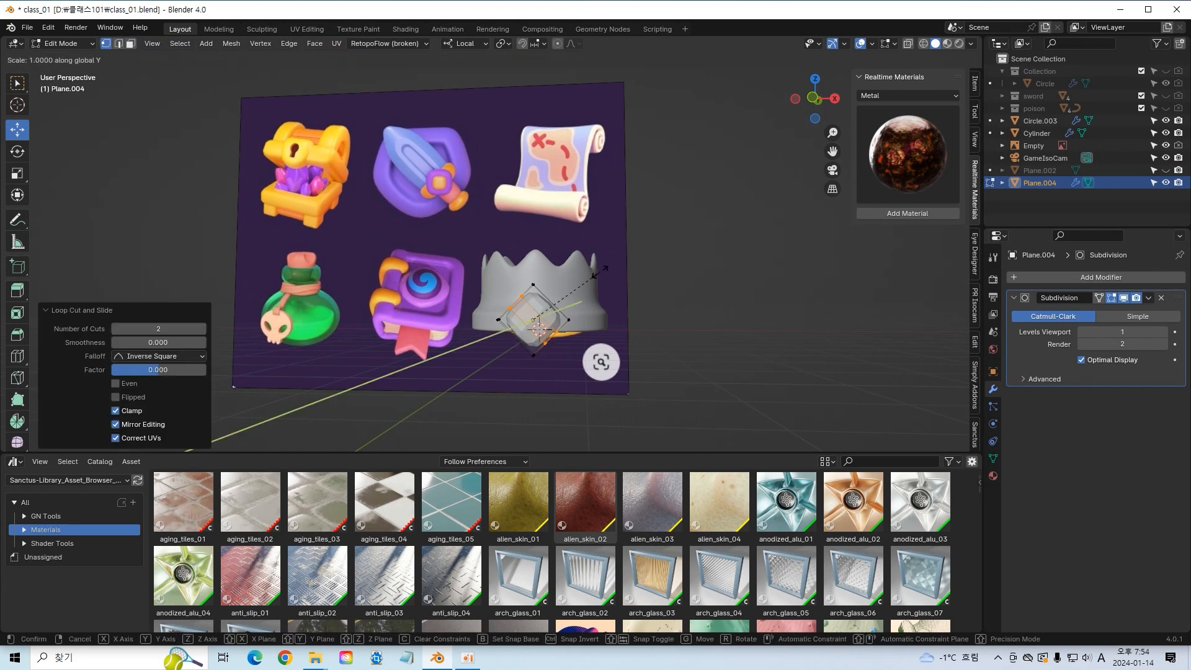
pyautogui.click(599, 276)
pyautogui.press('s')
pyautogui.press('y')
pyautogui.press('y')
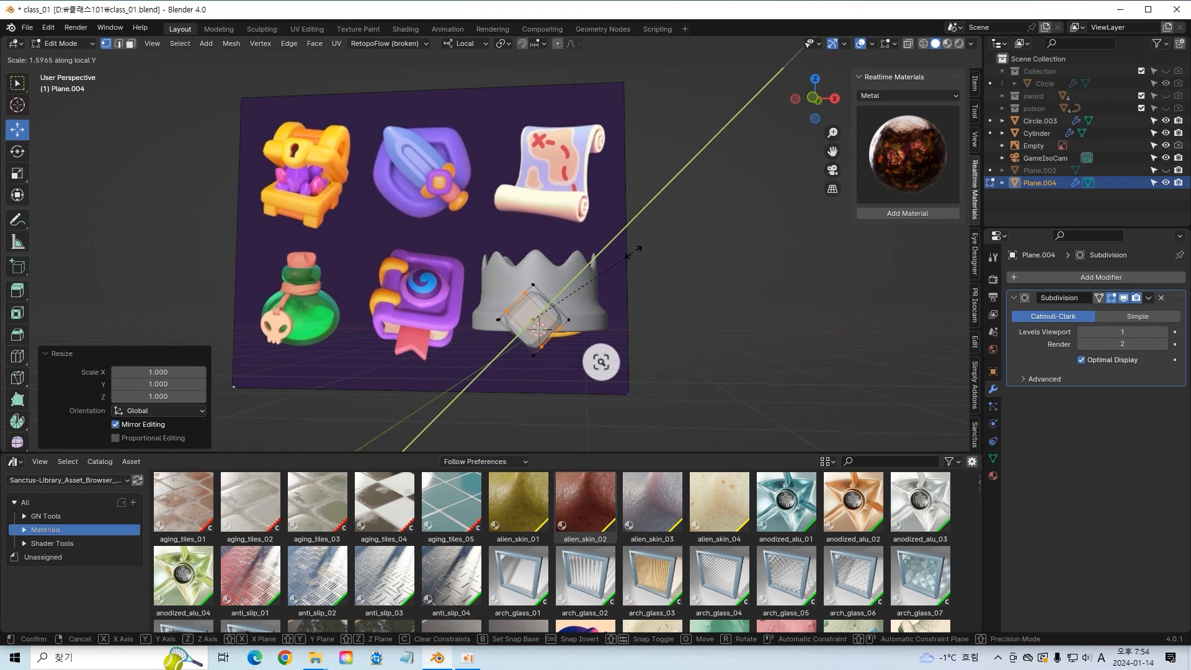
pyautogui.click(691, 214)
pyautogui.click(688, 215)
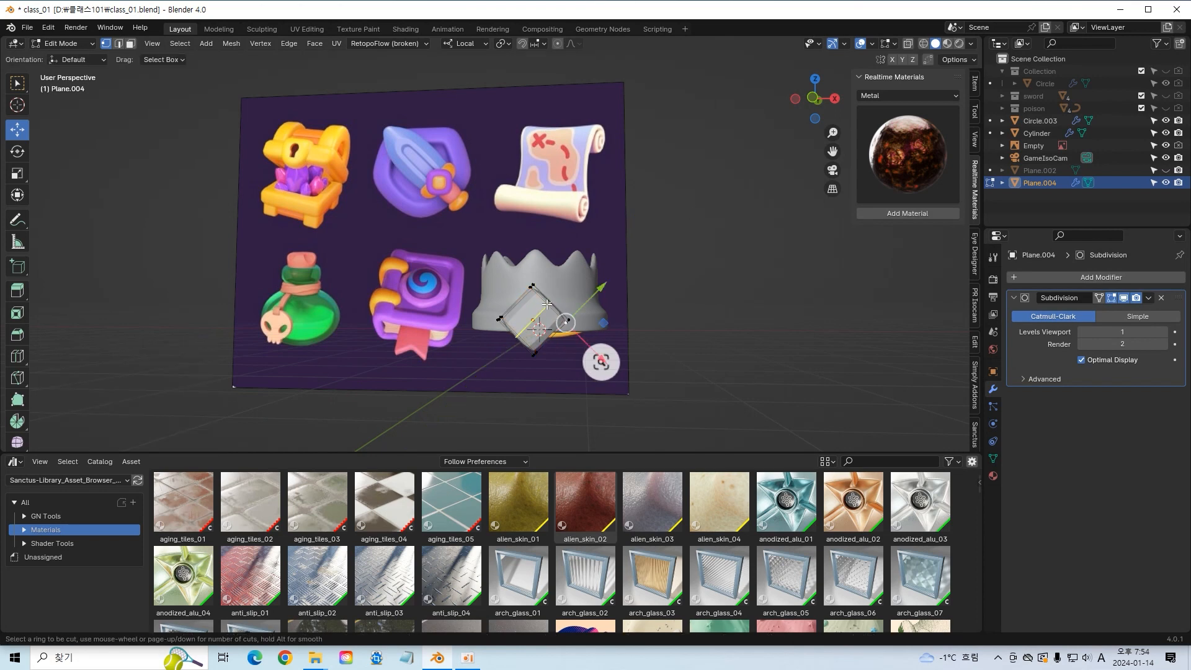
# Step: Add two loop cuts in the perpendicular direction and spread them toward the edges along the block's local X axis
pyautogui.click(547, 303)
pyautogui.rightClick(572, 326)
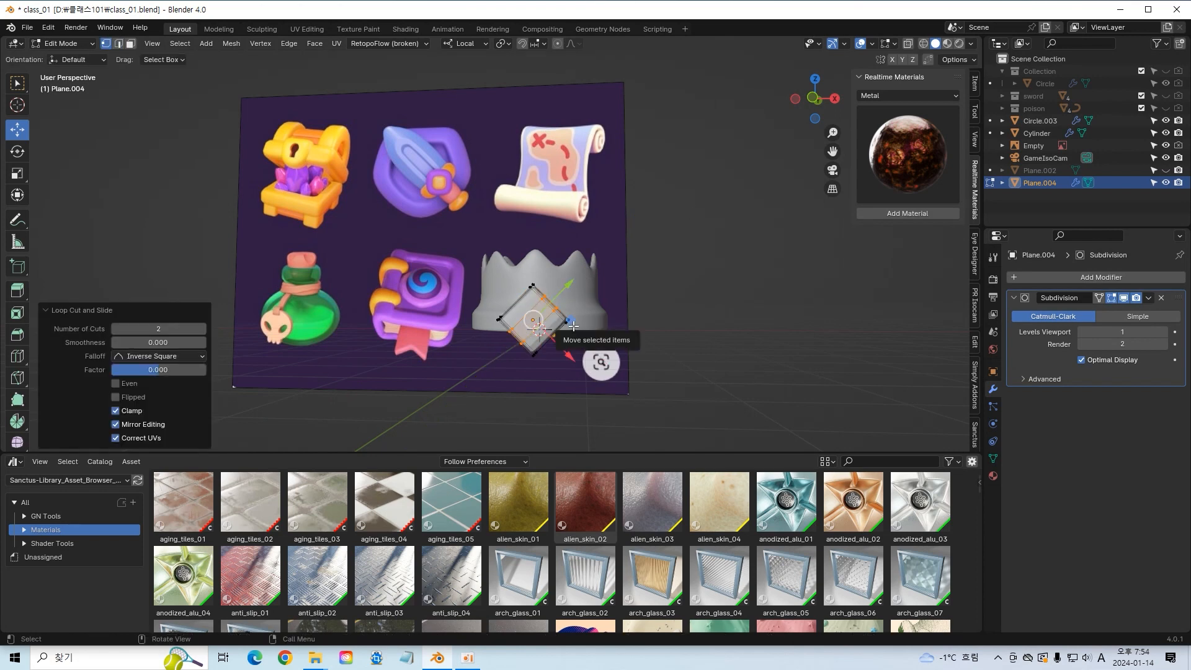
pyautogui.press('s')
pyautogui.press('x')
pyautogui.click(678, 323)
pyautogui.press('s')
pyautogui.press('x')
pyautogui.press('x')
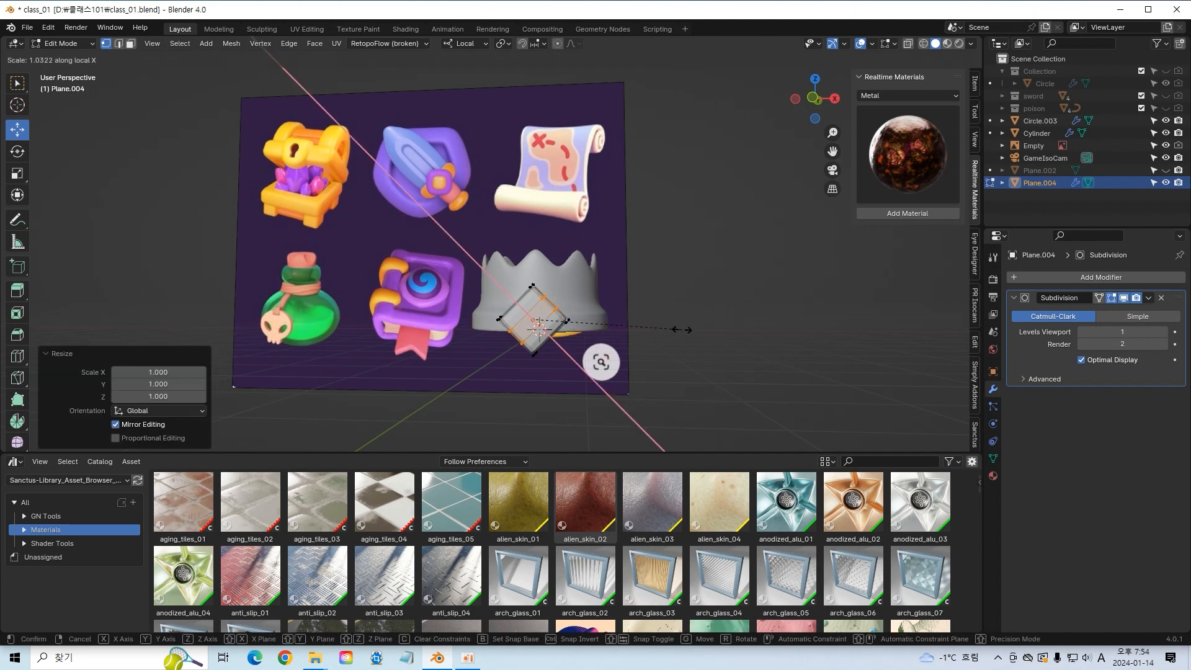
pyautogui.click(808, 318)
pyautogui.click(742, 317)
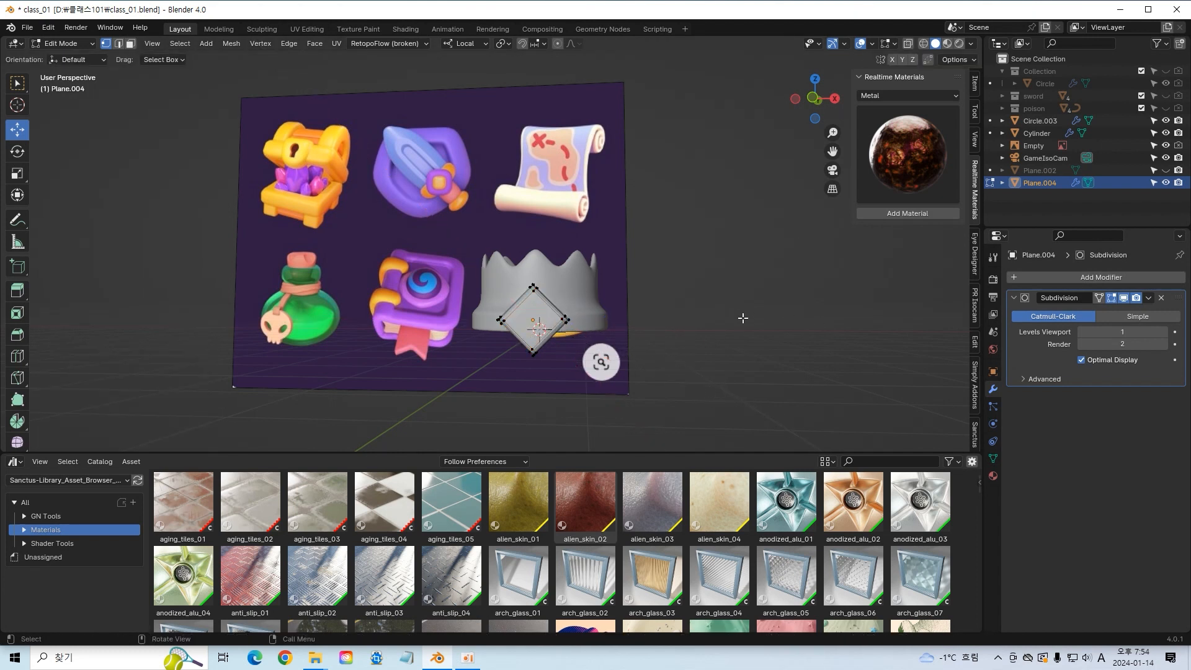
# Step: Return to object mode and shade the diamond block smooth
pyautogui.press('Tab')
pyautogui.click(738, 318)
pyautogui.click(544, 322)
pyautogui.rightClick(544, 319)
pyautogui.click(544, 318)
# Step: Add centred loop cuts through the thickness of the diamond block
pyautogui.moveTo(544, 323); pyautogui.dragTo(378, 326, button='middle')
pyautogui.press('Tab')
pyautogui.hotkey('ctrl', 'r')
pyautogui.scroll(1, 376, 326)
pyautogui.click(376, 325)
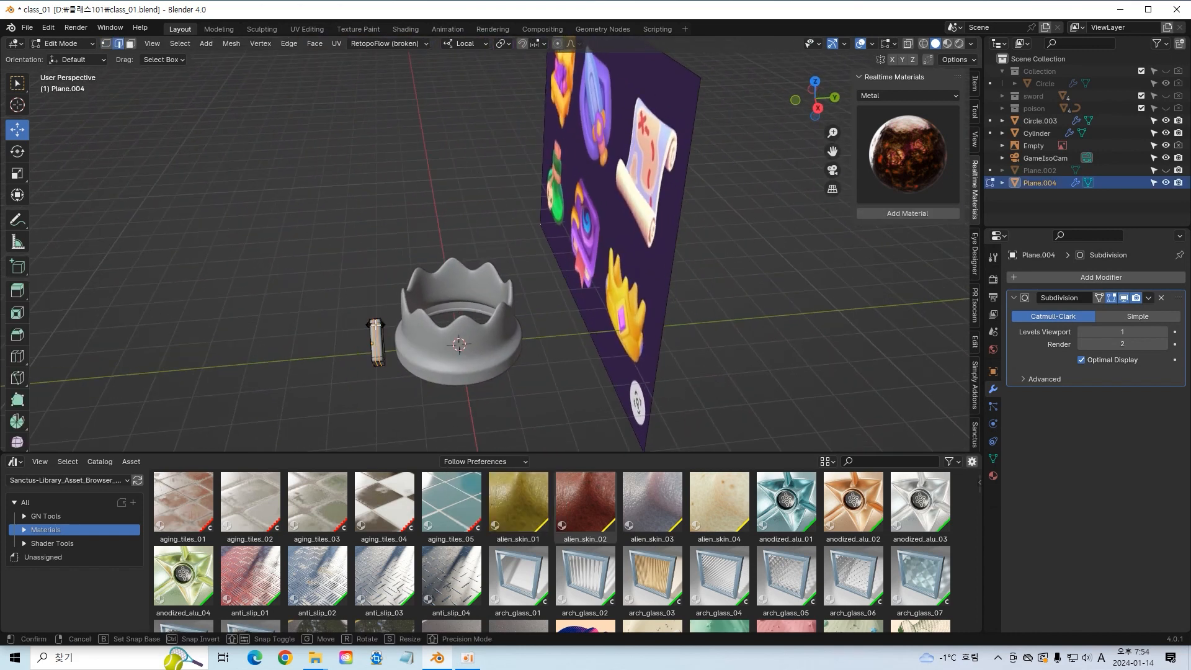
pyautogui.rightClick(379, 328)
# Step: Spread the thickness loop cuts apart toward the diamond's front and back faces
pyautogui.press('s')
pyautogui.press('z')
pyautogui.press('z')
pyautogui.click(385, 336)
pyautogui.hotkey('ctrl', 'z')
pyautogui.press('s')
pyautogui.press('z')
pyautogui.click(402, 341)
# Step: Scale the diamond block down in object mode and move it against the front of the crown
pyautogui.press('Tab')
pyautogui.moveTo(382, 405); pyautogui.dragTo(329, 314, button='middle')
pyautogui.moveTo(328, 314); pyautogui.dragTo(348, 311)
pyautogui.moveTo(428, 301); pyautogui.dragTo(396, 325, button='middle')
pyautogui.press('s')
pyautogui.click(549, 323)
pyautogui.press('g')
pyautogui.click(549, 315)
pyautogui.press('g')
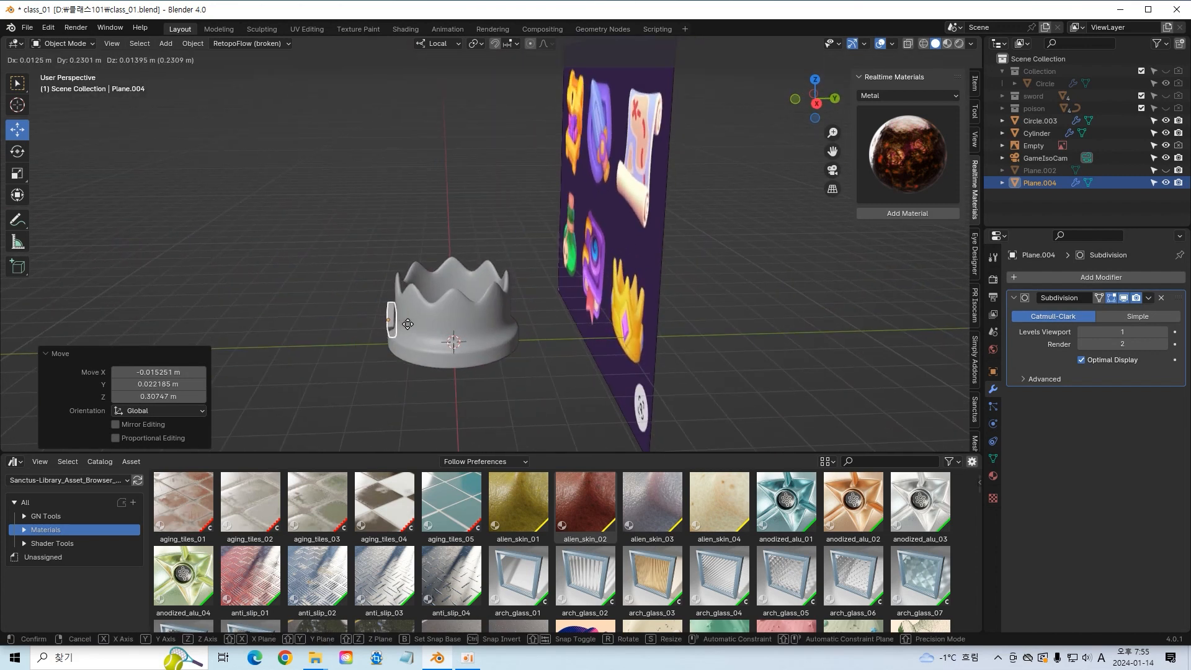
pyautogui.click(353, 384)
# Step: Move the diamond's selected vertices outward from the crown by about 0.09 m along the local Z axis
pyautogui.moveTo(353, 384); pyautogui.dragTo(429, 415, button='middle')
pyautogui.press('Tab')
pyautogui.moveTo(464, 342)
pyautogui.mouseDown(button='middle')
pyautogui.moveTo(434, 345)
pyautogui.moveTo(461, 347)
pyautogui.moveTo(446, 348)
pyautogui.mouseUp(button='middle')
pyautogui.press('g')
pyautogui.press('y')
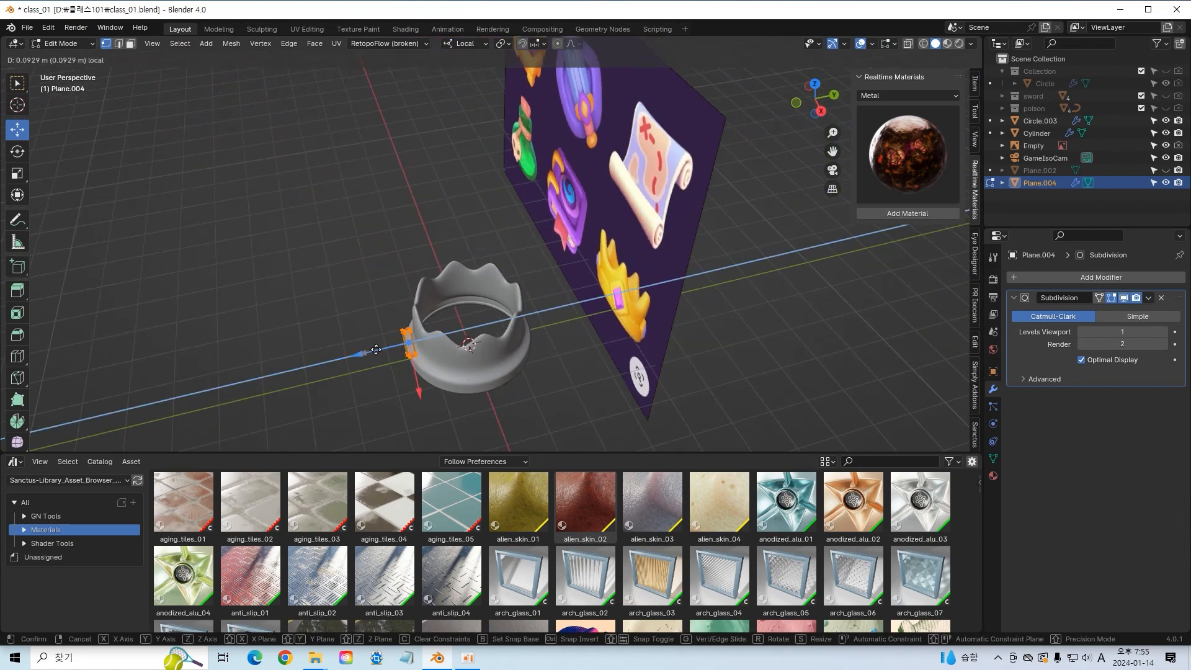
pyautogui.click(376, 349)
pyautogui.moveTo(324, 345); pyautogui.dragTo(550, 395, button='middle')
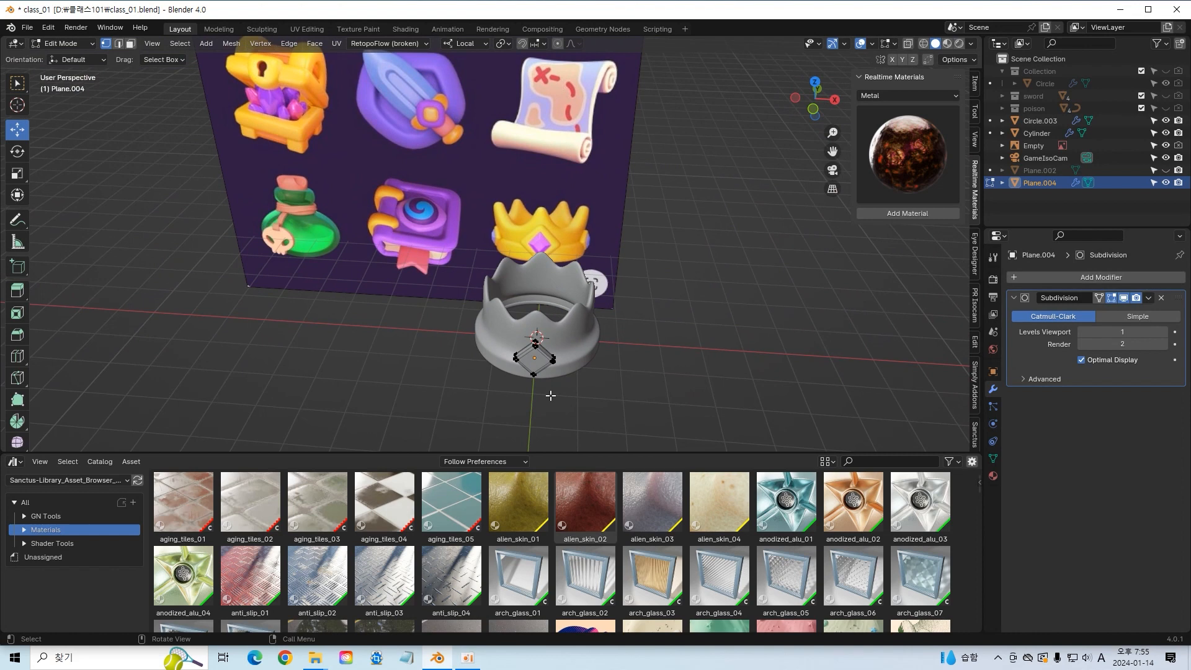
# Step: Delete the diamond block and add a new cube mesh from the front view
pyautogui.press('Tab')
pyautogui.press('Delete')
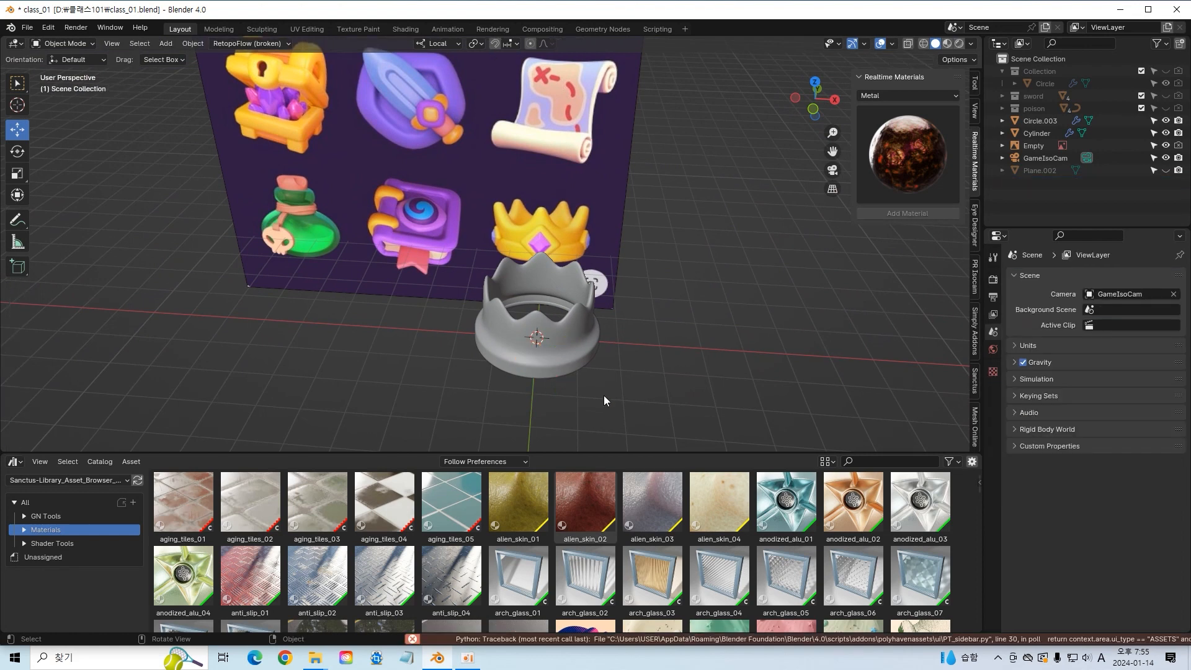
pyautogui.press('KP_1')
pyautogui.hotkey('shift', 'a')
pyautogui.moveTo(605, 355)
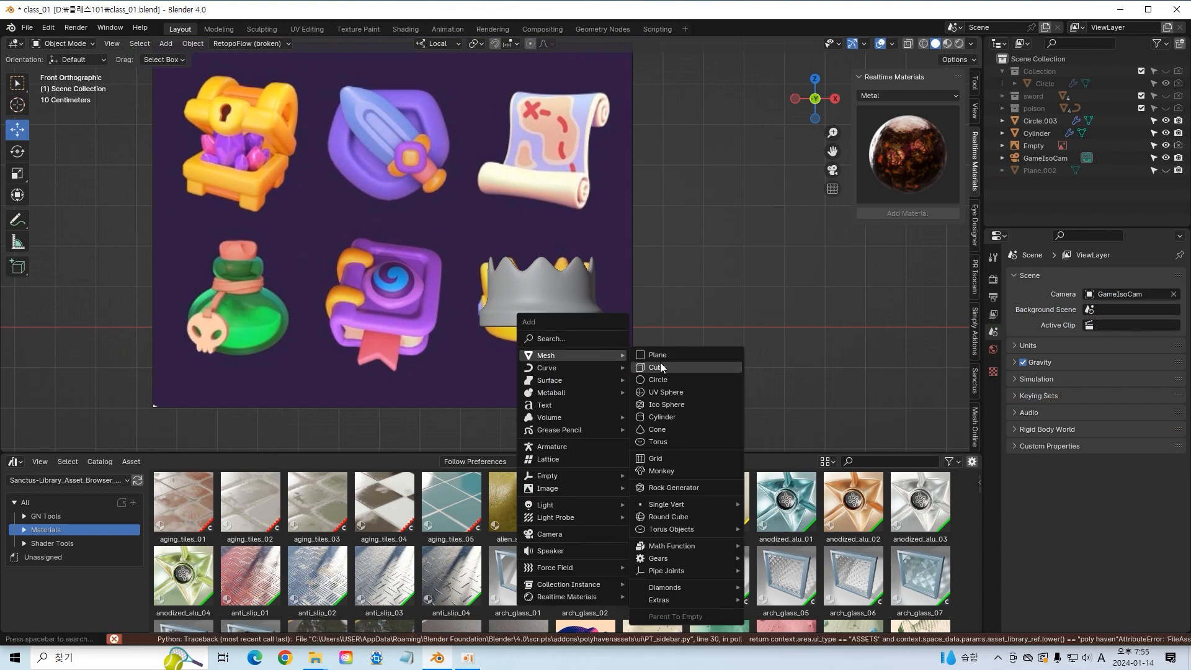
pyautogui.click(660, 366)
# Step: Flatten the new cube along the Y axis into a thin block
pyautogui.moveTo(610, 253); pyautogui.dragTo(512, 300, button='middle')
pyautogui.press('KP_3')
pyautogui.press('s')
pyautogui.press('y')
pyautogui.click(518, 312)
pyautogui.press('s')
pyautogui.press('y')
pyautogui.click(472, 318)
# Step: Move the thin block in front of the crown, scale it down, and raise it about 0.3 m along Z
pyautogui.moveTo(490, 327); pyautogui.dragTo(410, 325)
pyautogui.moveTo(419, 319); pyautogui.dragTo(572, 313, button='middle')
pyautogui.press('s')
pyautogui.click(536, 320)
pyautogui.moveTo(557, 294); pyautogui.dragTo(557, 280)
# Step: Add a Bevel modifier to the thin block and shade it smooth
pyautogui.click(1068, 273)
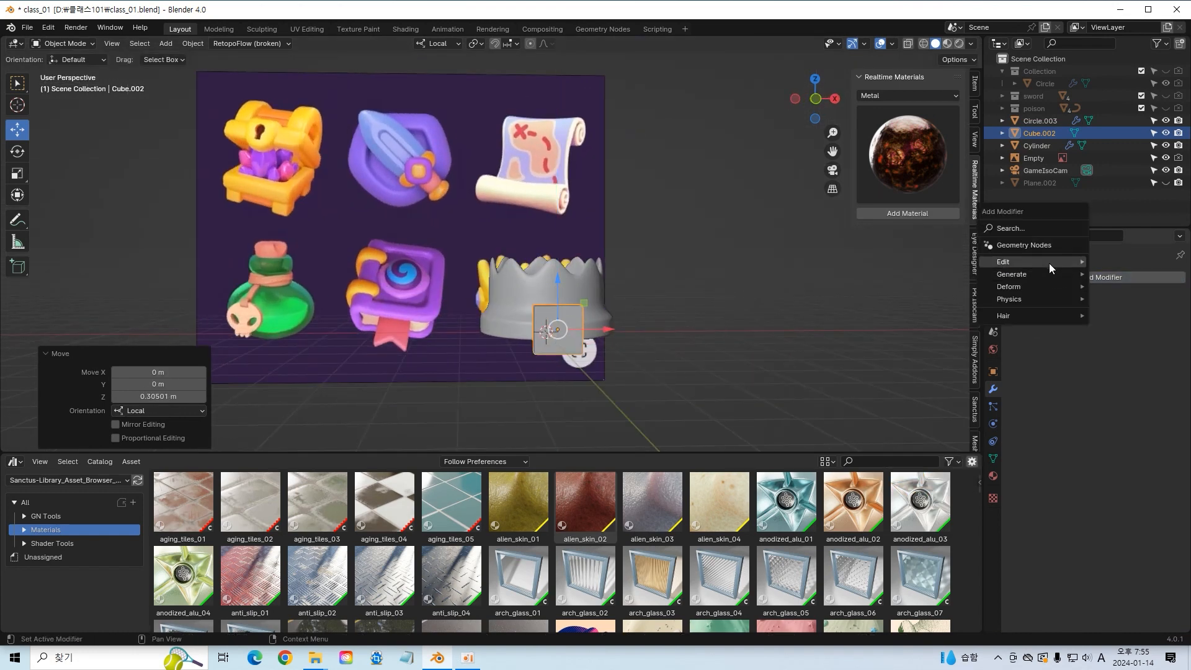
pyautogui.moveTo(1029, 274)
pyautogui.click(909, 288)
pyautogui.click(678, 333)
pyautogui.click(567, 320)
pyautogui.rightClick(567, 318)
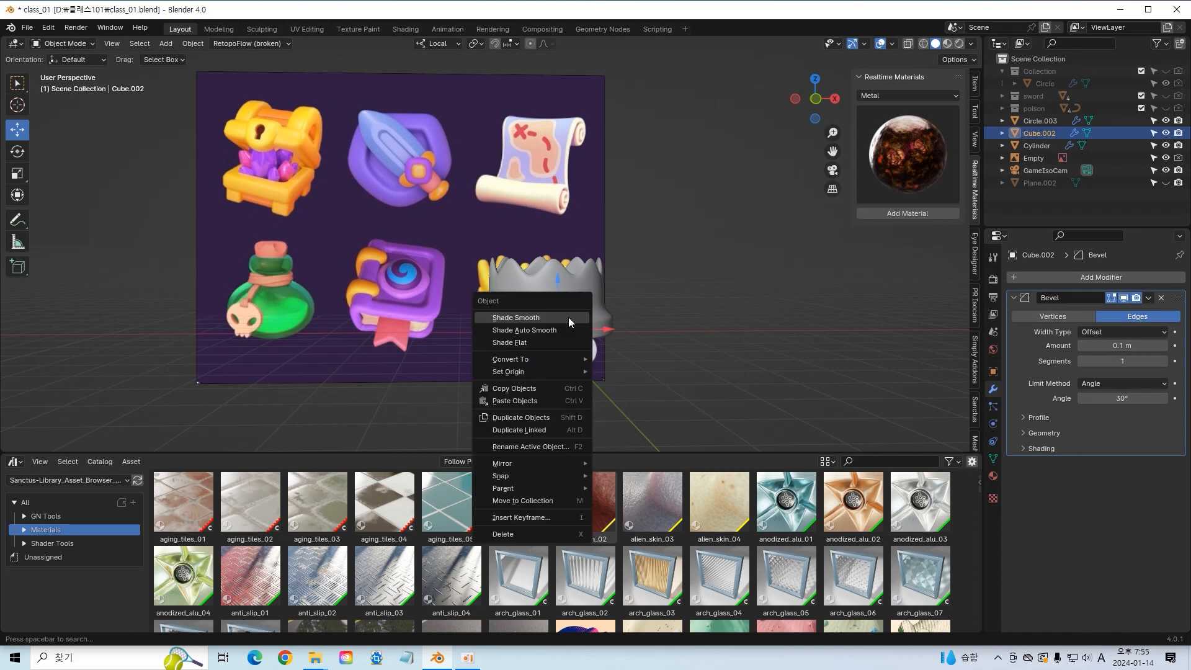
pyautogui.click(568, 318)
pyautogui.moveTo(577, 330); pyautogui.dragTo(585, 356, button='middle')
pyautogui.click(676, 375)
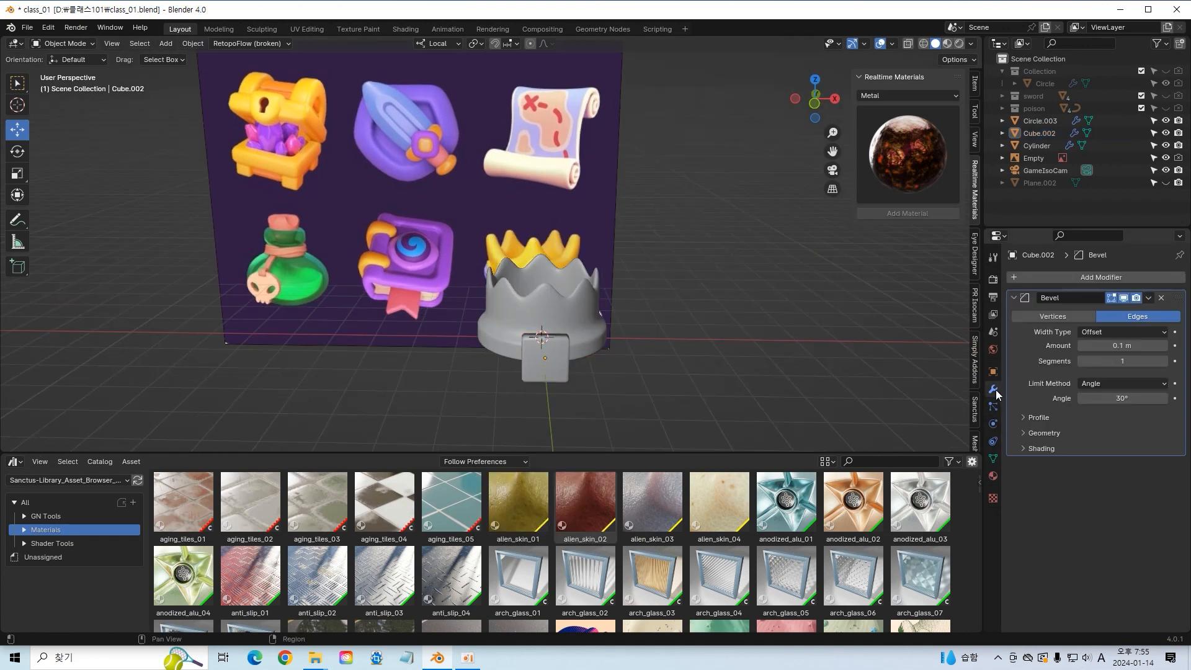
# Step: Enable Auto Smooth at 30° in the thin block's mesh normals
pyautogui.click(992, 457)
pyautogui.moveTo(562, 431); pyautogui.dragTo(582, 356, button='middle')
pyautogui.click(1081, 534)
pyautogui.click(551, 347)
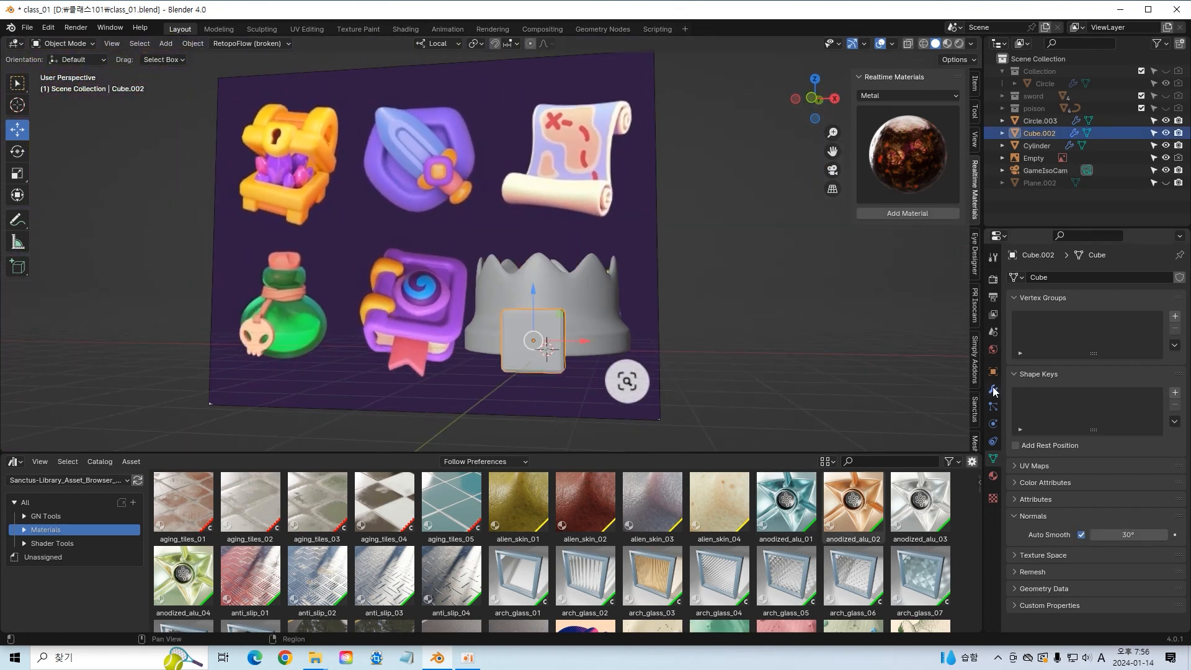
# Step: Set the Bevel amount to 0.15 m with 3 segments and scale the block down slightly
pyautogui.click(993, 390)
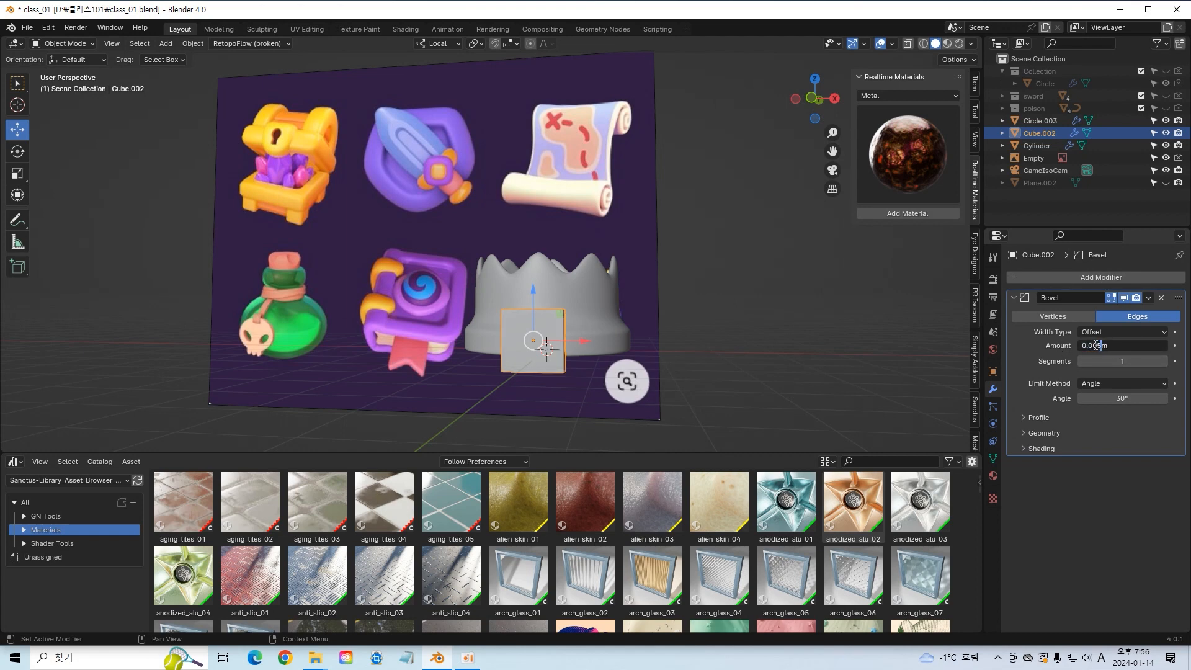
pyautogui.moveTo(745, 262); pyautogui.dragTo(579, 348, button='middle')
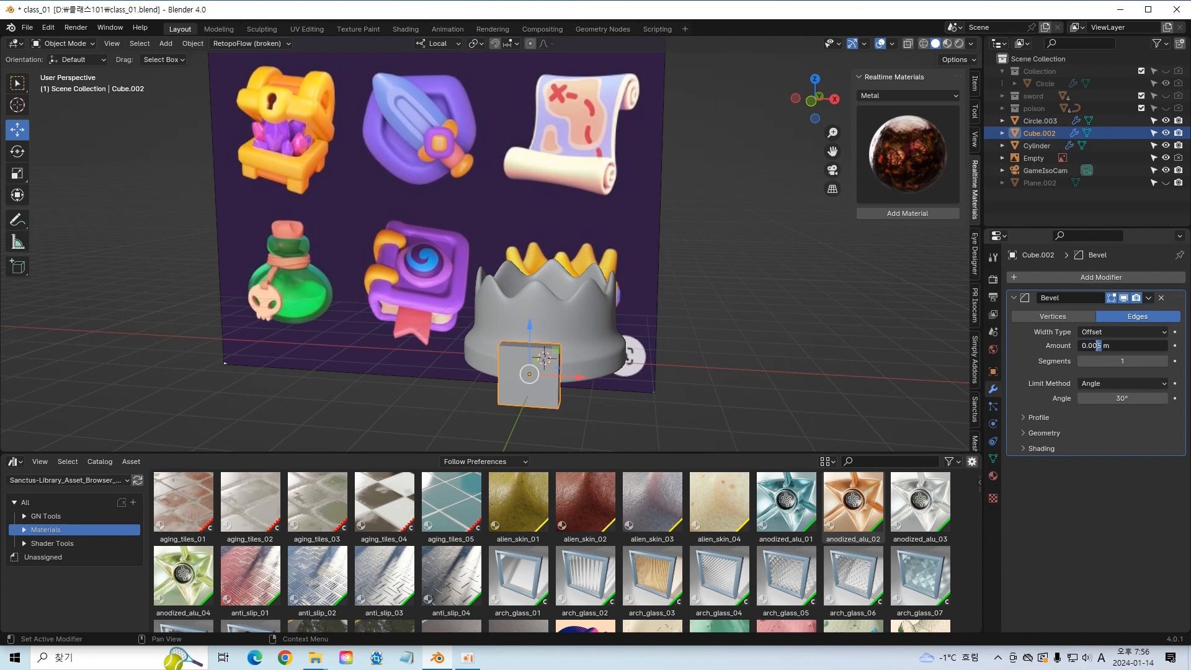
pyautogui.press('Return')
pyautogui.click(749, 292)
pyautogui.click(538, 368)
pyautogui.moveTo(615, 340); pyautogui.dragTo(641, 321, button='middle')
pyautogui.press('s')
pyautogui.click(622, 322)
pyautogui.click(712, 352)
pyautogui.moveTo(712, 352); pyautogui.dragTo(1103, 387, button='middle')
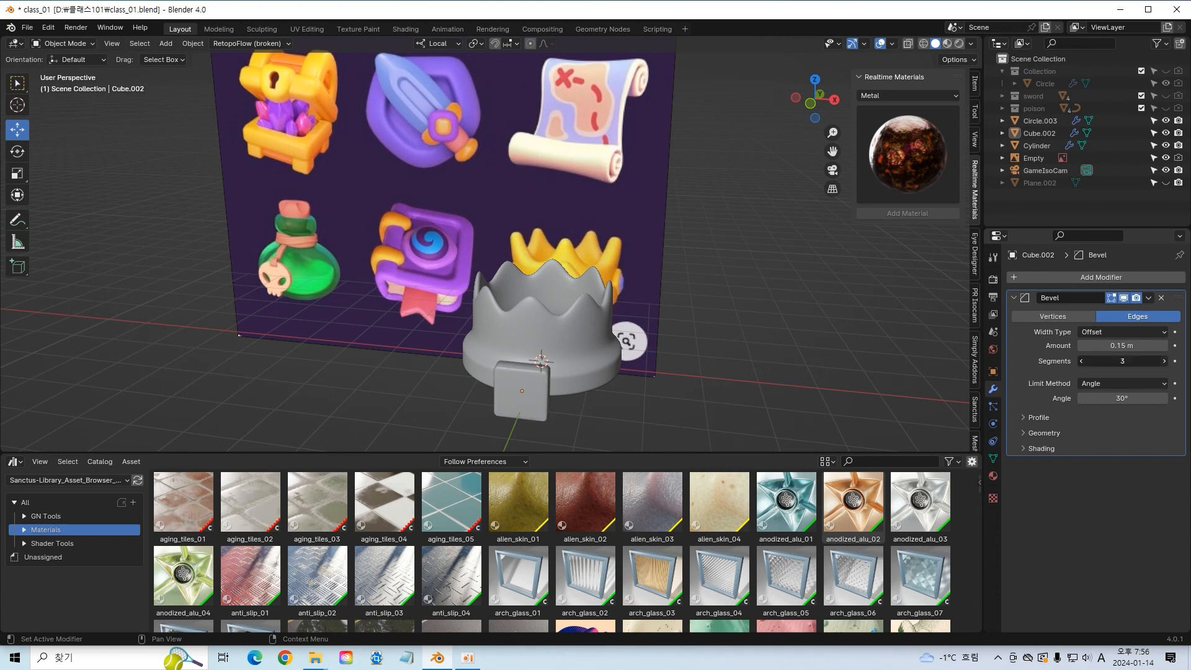
# Step: Raise the Bevel segments to 5 and move the block closer to the crown's front
pyautogui.moveTo(602, 393); pyautogui.dragTo(478, 371, button='middle')
pyautogui.click(463, 373)
pyautogui.moveTo(477, 374); pyautogui.dragTo(491, 366)
# Step: Isolate the block in local view and open it in edit mode
pyautogui.press('Tab')
pyautogui.moveTo(478, 375)
pyautogui.mouseDown(button='middle')
pyautogui.moveTo(414, 410)
pyautogui.moveTo(400, 391)
pyautogui.moveTo(409, 345)
pyautogui.mouseUp(button='middle')
pyautogui.click(427, 418)
pyautogui.press('Tab')
pyautogui.press('/')
pyautogui.press('Tab')
pyautogui.scroll(-3, 409, 346)
pyautogui.click(608, 396)
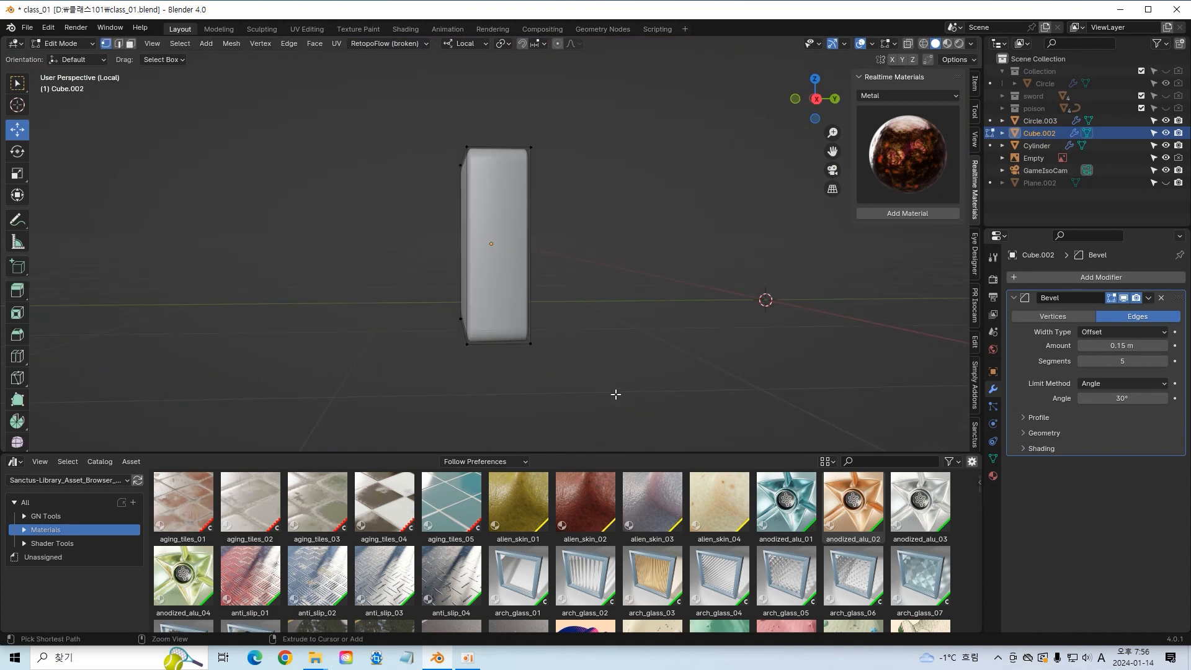
# Step: Thicken the block by moving its crown-side vertices toward the crown in the wireframe side view
pyautogui.hotkey('ctrl', 's')
pyautogui.hotkey('shift', 'z')
pyautogui.press('KP_3')
pyautogui.moveTo(507, 161); pyautogui.dragTo(567, 357)
pyautogui.moveTo(566, 243); pyautogui.dragTo(588, 244)
# Step: Leave edit mode and local view, save the file, and return to solid shading
pyautogui.press('Tab')
pyautogui.moveTo(594, 246)
pyautogui.mouseDown(button='middle')
pyautogui.moveTo(628, 256)
pyautogui.moveTo(565, 229)
pyautogui.moveTo(632, 218)
pyautogui.mouseUp(button='middle')
pyautogui.press('/')
pyautogui.hotkey('ctrl', 's')
pyautogui.hotkey('shift', 'z')
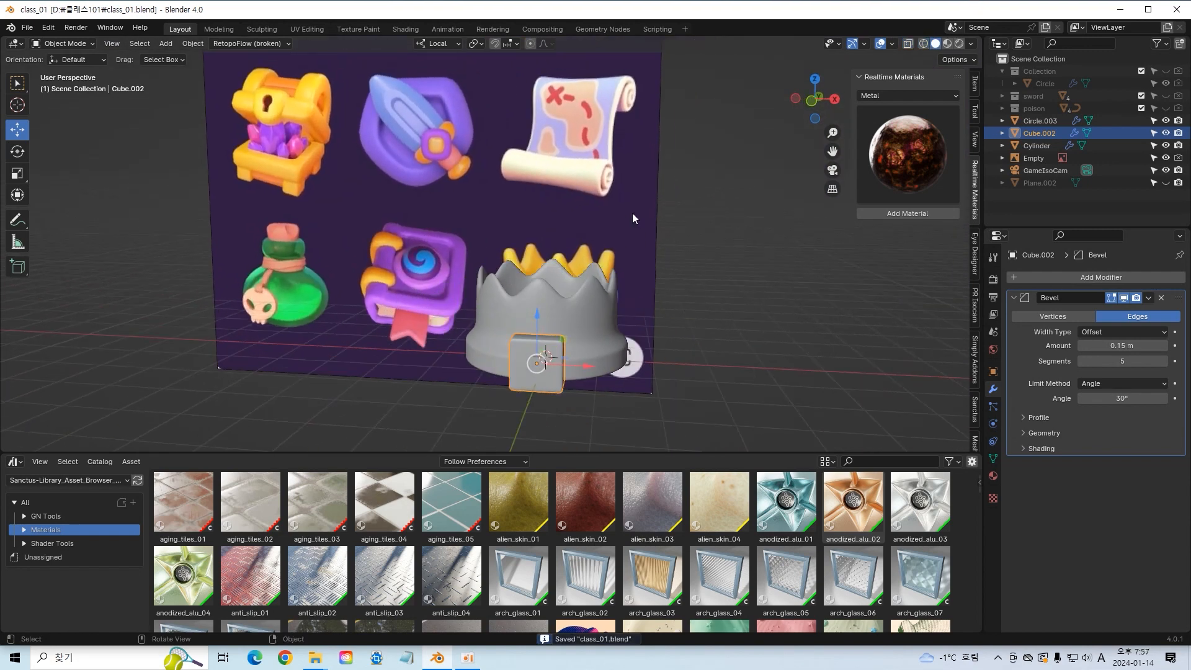
# Step: Duplicate the beveled block in place and scale the copy down
pyautogui.press('KP_1')
pyautogui.moveTo(583, 240); pyautogui.dragTo(629, 325, button='middle')
pyautogui.hotkey('shift', 'd')
pyautogui.press('Escape')
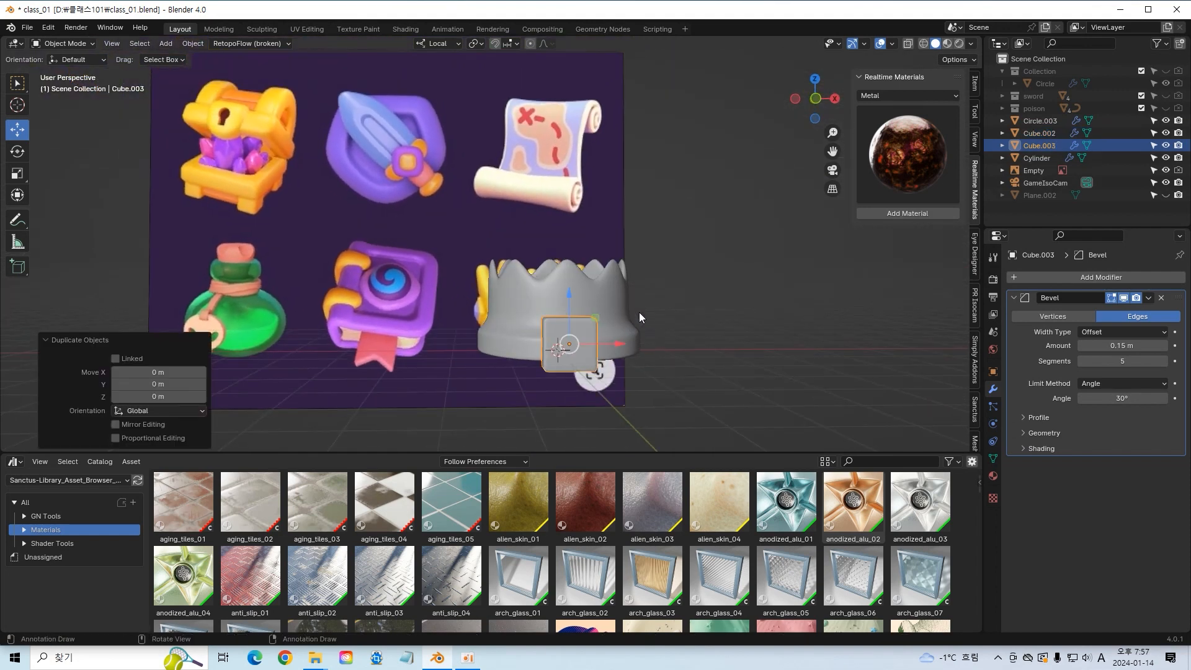
pyautogui.press('s')
pyautogui.click(619, 322)
# Step: Move the smaller copy along the Y axis so it protrudes from the larger block's front
pyautogui.moveTo(619, 322); pyautogui.dragTo(796, 378, button='middle')
pyautogui.press('g')
pyautogui.press('y')
pyautogui.click(409, 358)
# Step: Replace the smaller copy's Bevel modifier with a Subdivision Surface modifier
pyautogui.hotkey('ctrl', 'x')
pyautogui.click(1110, 277)
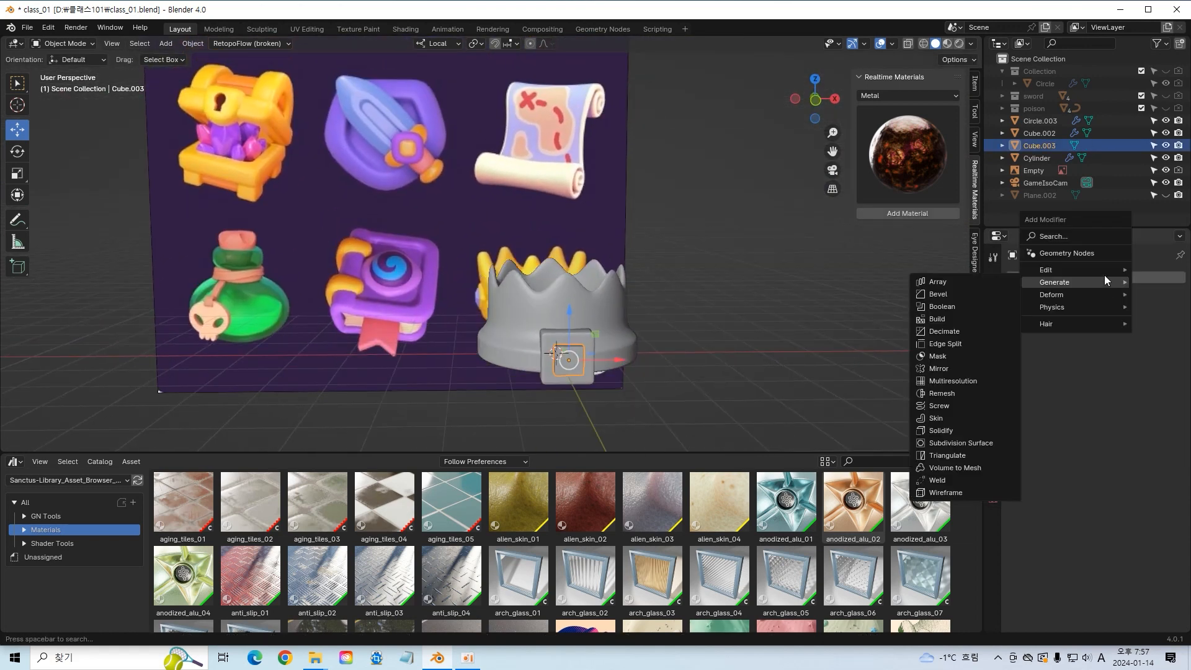
pyautogui.moveTo(1054, 283)
pyautogui.click(958, 442)
pyautogui.moveTo(925, 431); pyautogui.dragTo(619, 405, button='middle')
# Step: Add centred vertical loop cuts to the smaller block in edit mode
pyautogui.press('Tab')
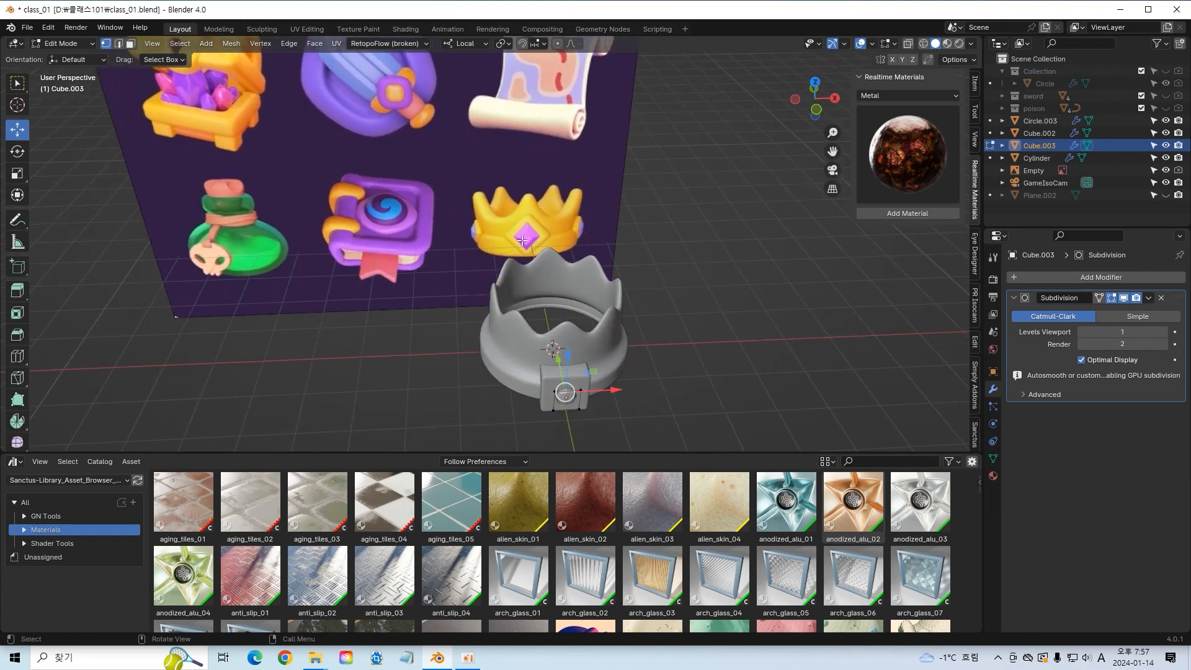
pyautogui.moveTo(528, 235); pyautogui.dragTo(569, 364, button='middle')
pyautogui.hotkey('ctrl', 'r')
pyautogui.scroll(1, 572, 367)
pyautogui.click(572, 367)
pyautogui.rightClick(572, 366)
# Step: Spread the vertical loop cuts along the X axis toward the smaller block's sides
pyautogui.press('s')
pyautogui.press('x')
pyautogui.click(676, 360)
pyautogui.press('s')
pyautogui.press('x')
pyautogui.click(655, 365)
# Step: Add two centred horizontal loop cuts to the smaller block and spread them apart along the Z axis
pyautogui.click(558, 370)
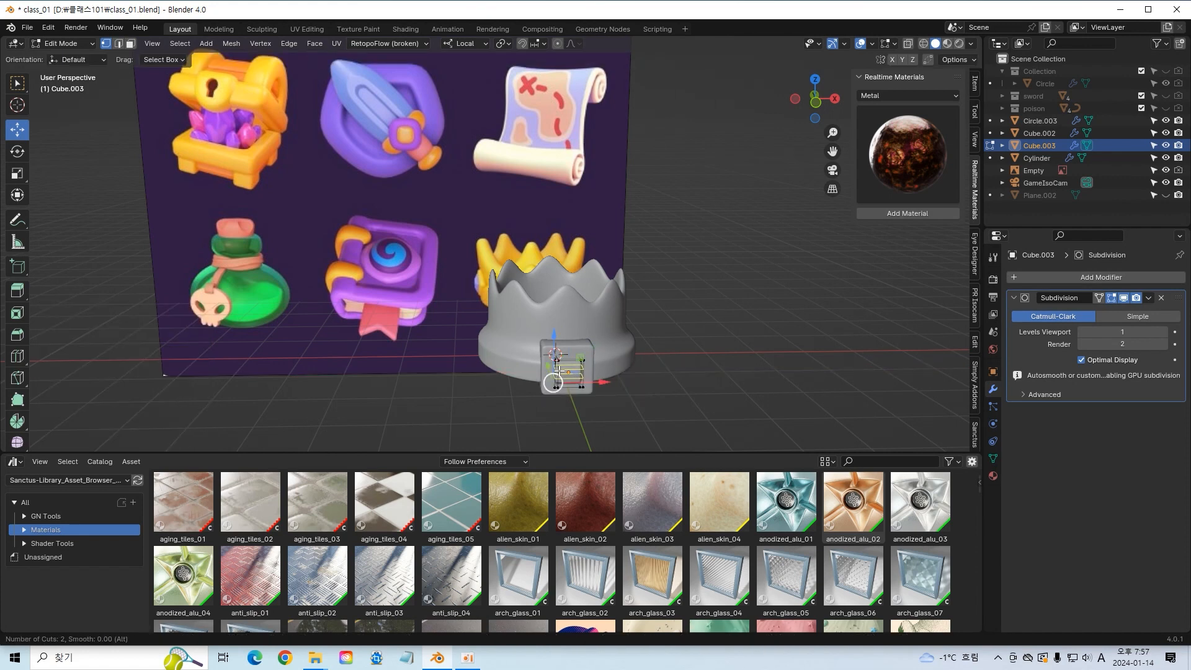
pyautogui.click(554, 383)
pyautogui.rightClick(553, 382)
pyautogui.press('s')
pyautogui.press('z')
pyautogui.click(578, 298)
pyautogui.click(719, 333)
# Step: Add a loop cut across the smaller block's side, return to object mode and save the file
pyautogui.moveTo(719, 334); pyautogui.dragTo(417, 403, button='middle')
pyautogui.press('Tab')
pyautogui.click(753, 366)
pyautogui.click(417, 403)
pyautogui.press('Tab')
pyautogui.click(416, 402)
pyautogui.rightClick(416, 402)
pyautogui.click(338, 371)
pyautogui.moveTo(338, 371); pyautogui.dragTo(394, 368, button='middle')
pyautogui.press('Tab')
pyautogui.moveTo(393, 369); pyautogui.dragTo(478, 397, button='middle')
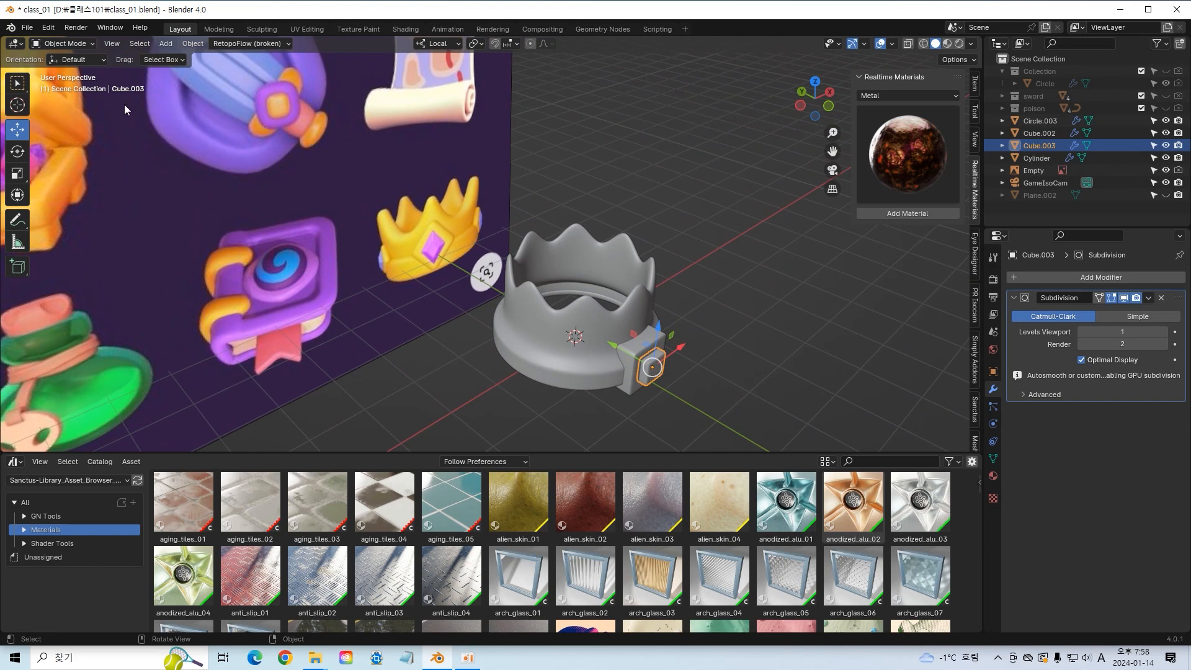
pyautogui.hotkey('ctrl', 's')
# Step: Adjust the smaller block's front face along the Y axis in face select mode
pyautogui.press('Tab')
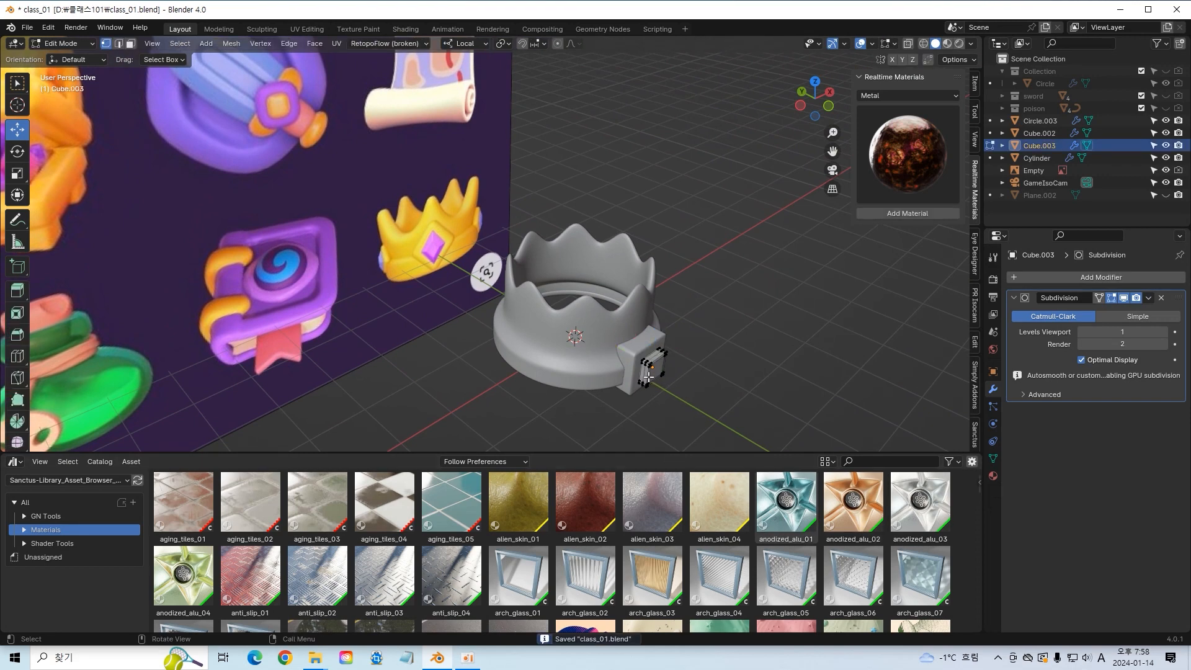
pyautogui.click(131, 44)
pyautogui.click(652, 367)
pyautogui.moveTo(652, 367); pyautogui.dragTo(668, 366, button='middle')
pyautogui.moveTo(622, 330); pyautogui.dragTo(634, 334)
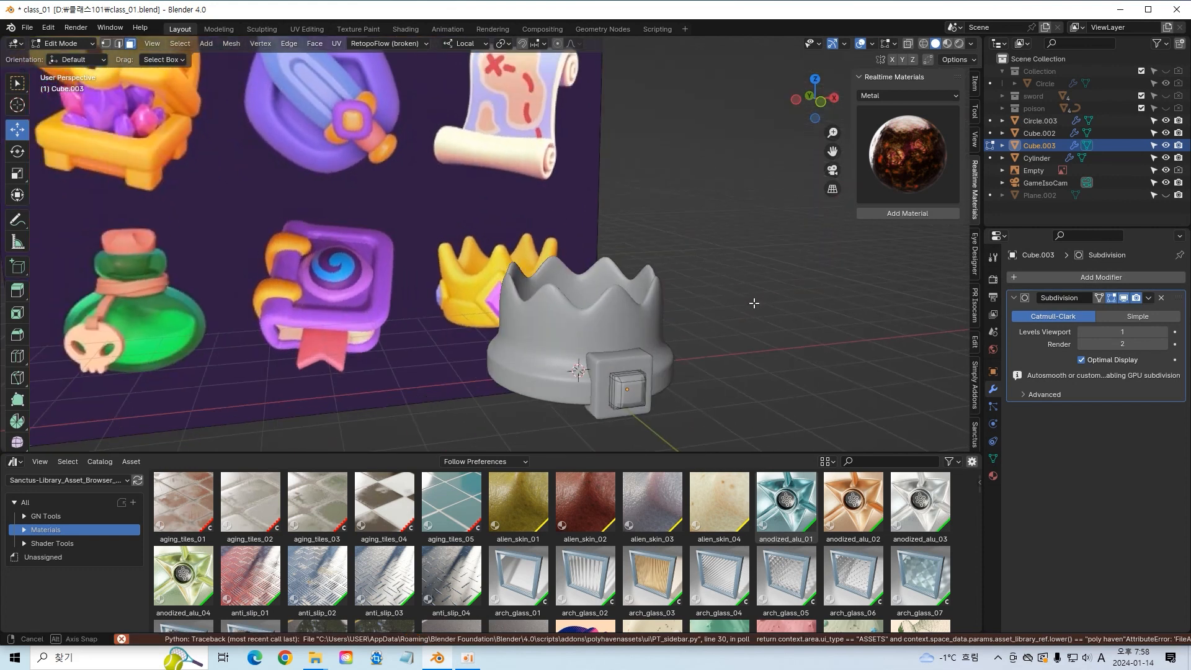
# Step: Shade the smaller block smooth and enable Auto Smooth at 30° in its normals settings
pyautogui.scroll(3, 675, 351)
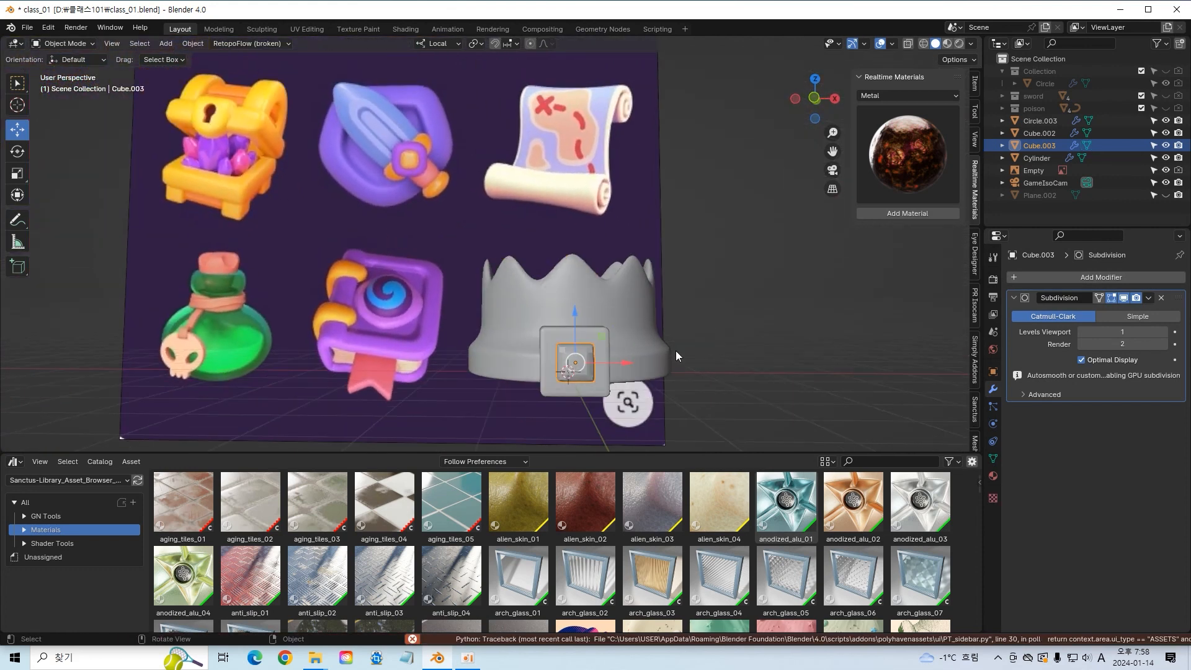
pyautogui.click(992, 459)
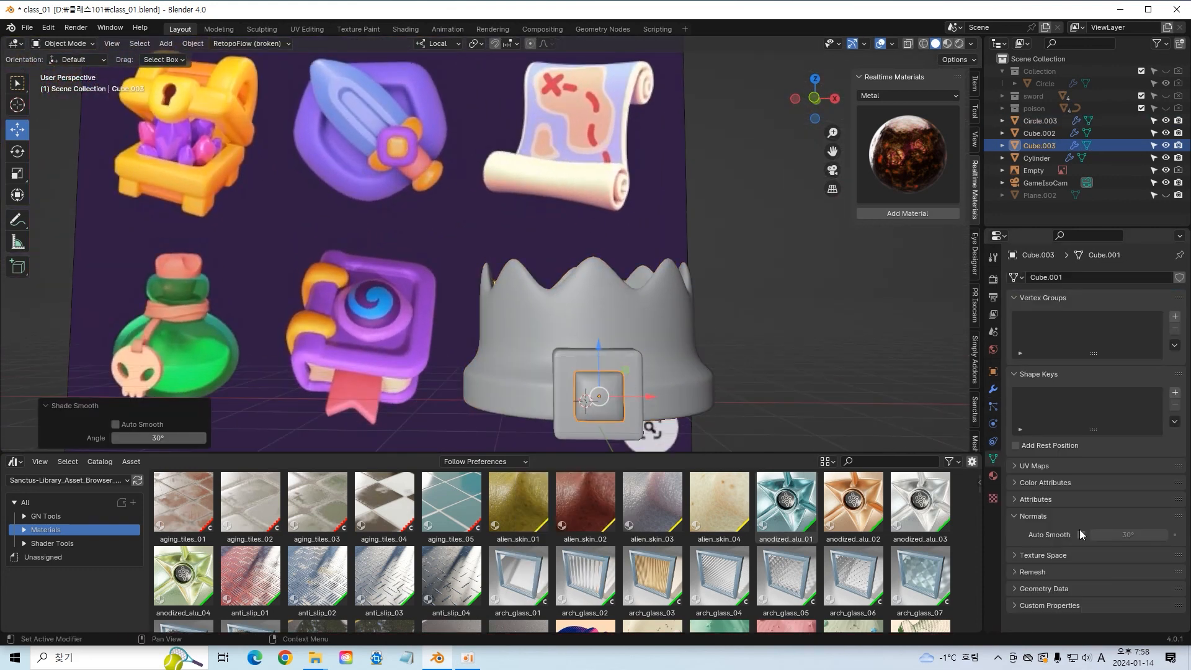
pyautogui.click(1080, 534)
pyautogui.moveTo(821, 375); pyautogui.dragTo(613, 388, button='middle')
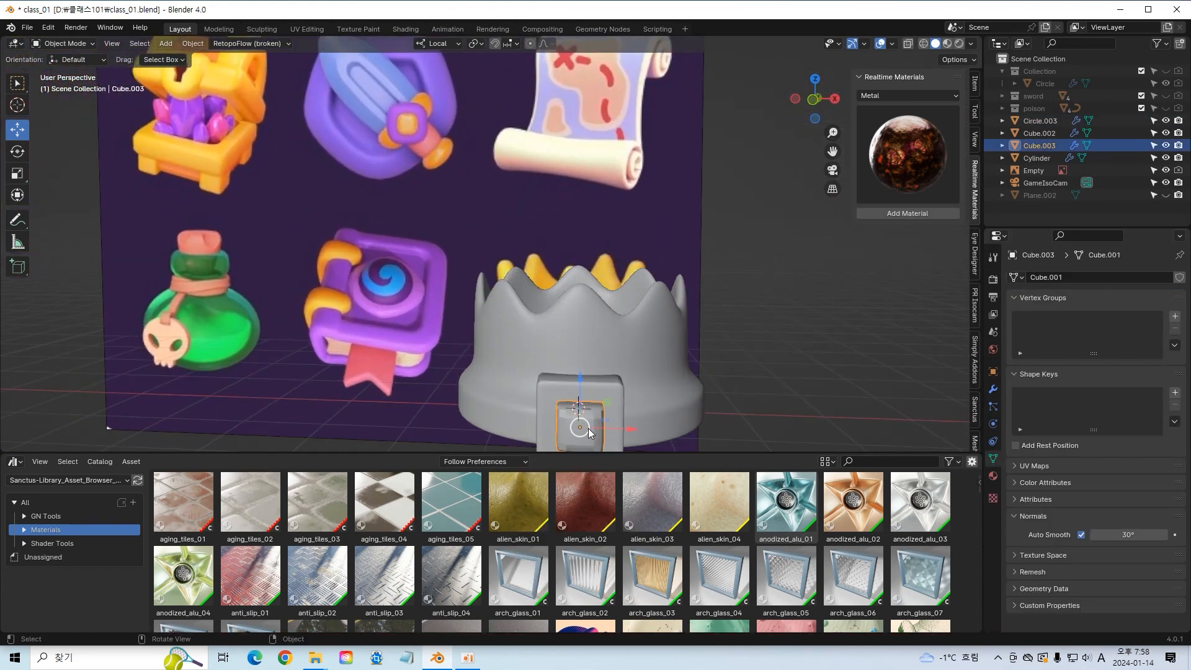
# Step: Rotate both gem blocks together by 45° around the Y axis in front view to form a diamond
pyautogui.keyDown('shift'); pyautogui.click(575, 430); pyautogui.keyUp('shift')
pyautogui.press('KP_1')
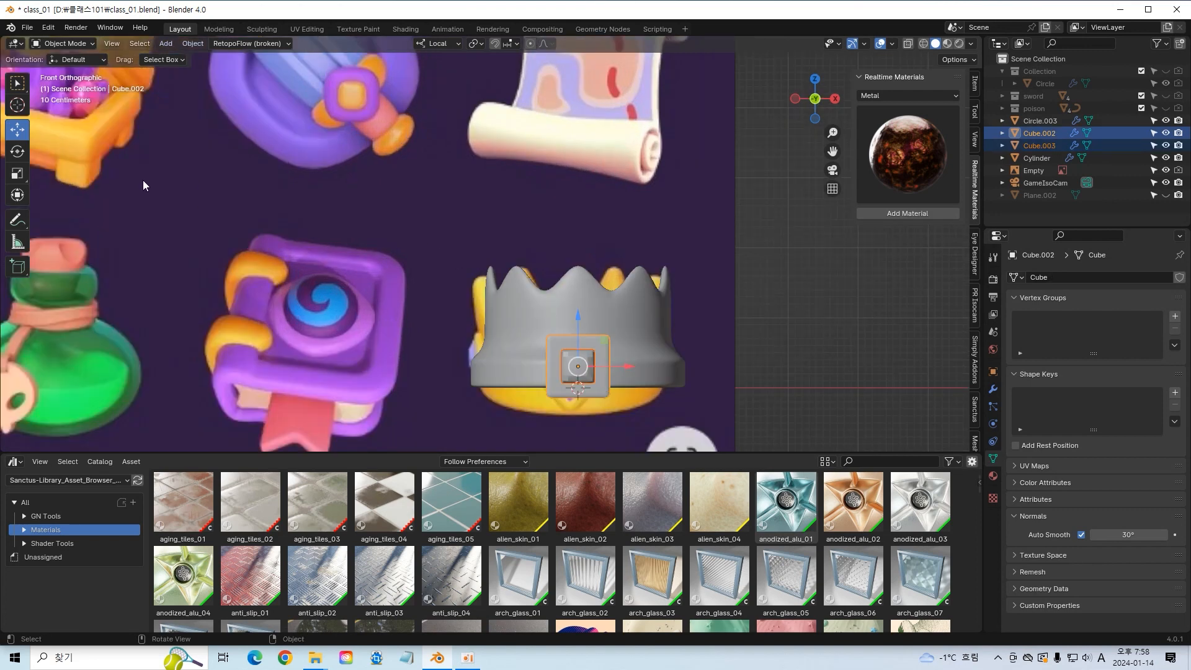
pyautogui.click(17, 152)
pyautogui.moveTo(615, 344); pyautogui.dragTo(624, 383)
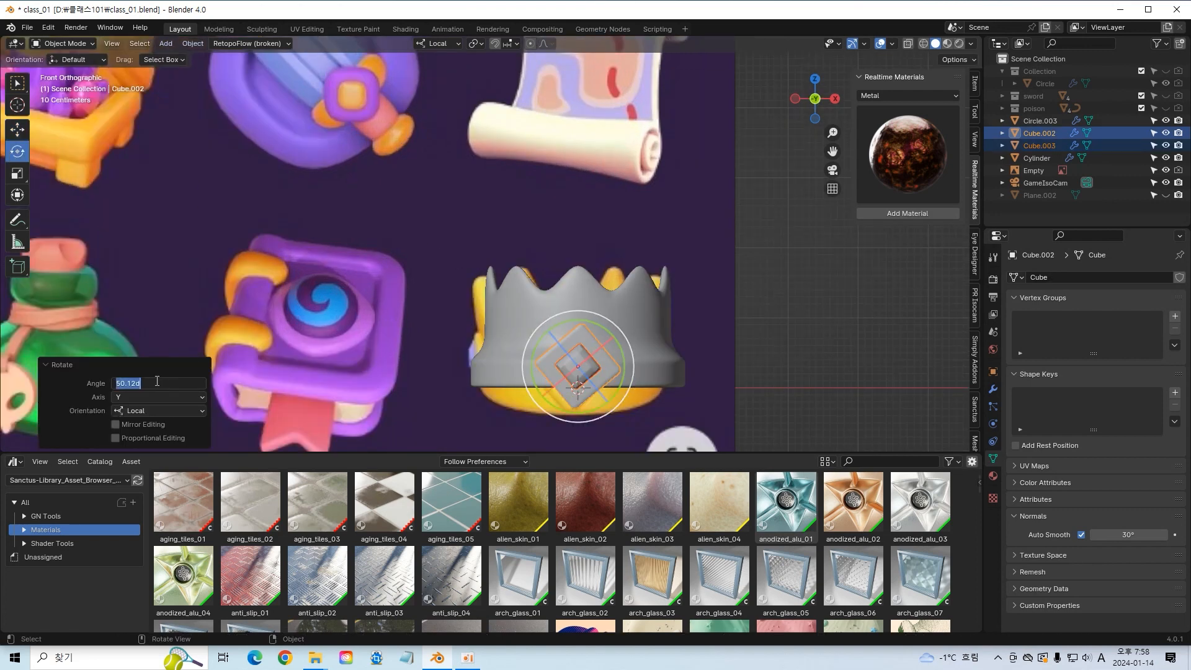
pyautogui.press('g')
pyautogui.press('x')
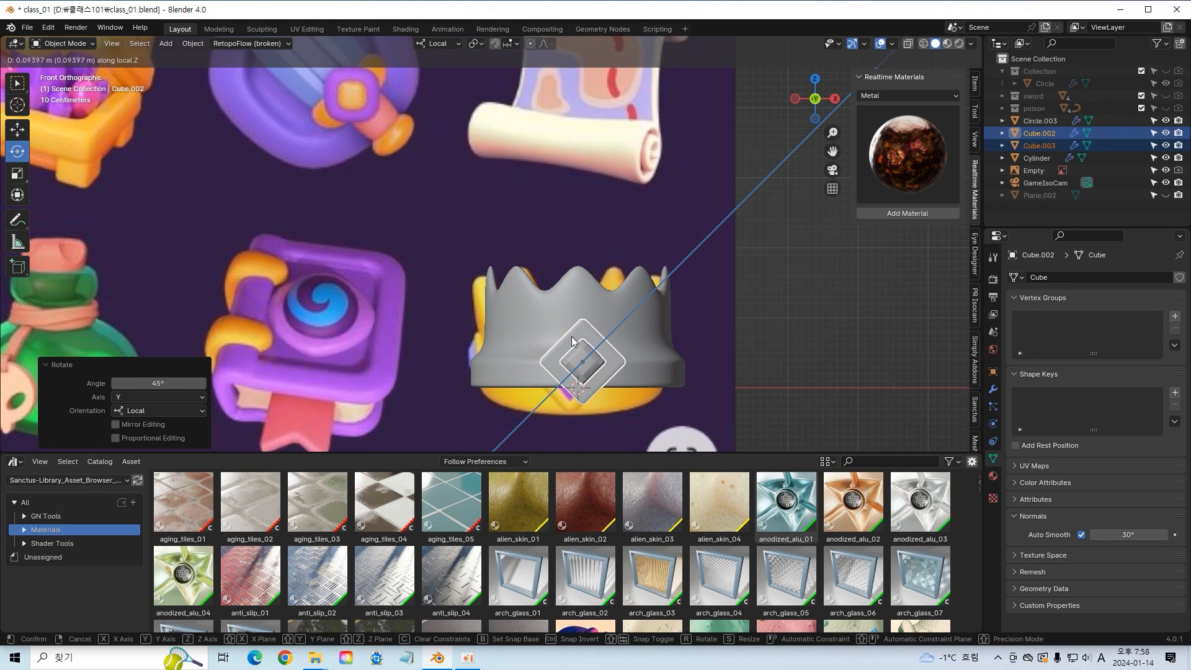
pyautogui.click(575, 349)
pyautogui.hotkey('ctrl', 'z')
# Step: Move both rotated gem blocks up along the global Z axis and scale them down slightly
pyautogui.press('g')
pyautogui.press('z')
pyautogui.click(576, 329)
pyautogui.moveTo(707, 343); pyautogui.dragTo(680, 322, button='middle')
pyautogui.press('s')
pyautogui.click(637, 320)
pyautogui.click(817, 325)
pyautogui.moveTo(818, 324); pyautogui.dragTo(762, 386, button='middle')
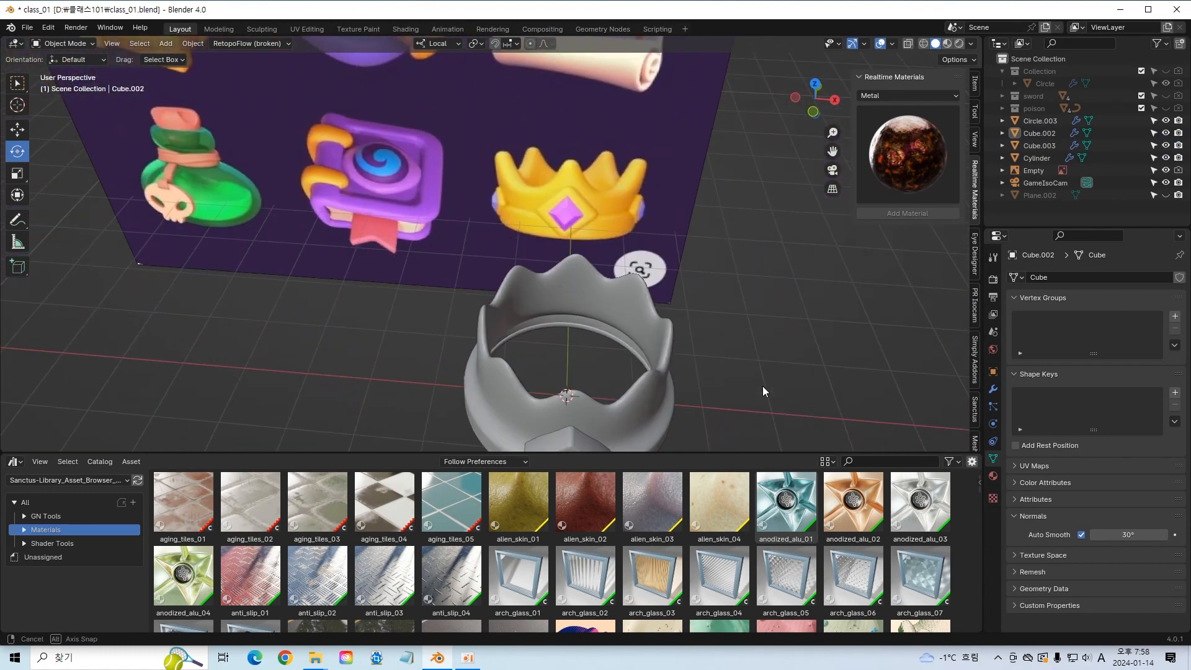
# Step: Apply the Subdivision modifier on the smaller gem block
pyautogui.moveTo(666, 222); pyautogui.dragTo(555, 374, button='middle')
pyautogui.click(555, 372)
pyautogui.keyDown('shift'); pyautogui.click(546, 381); pyautogui.keyUp('shift')
pyautogui.press('KP_7')
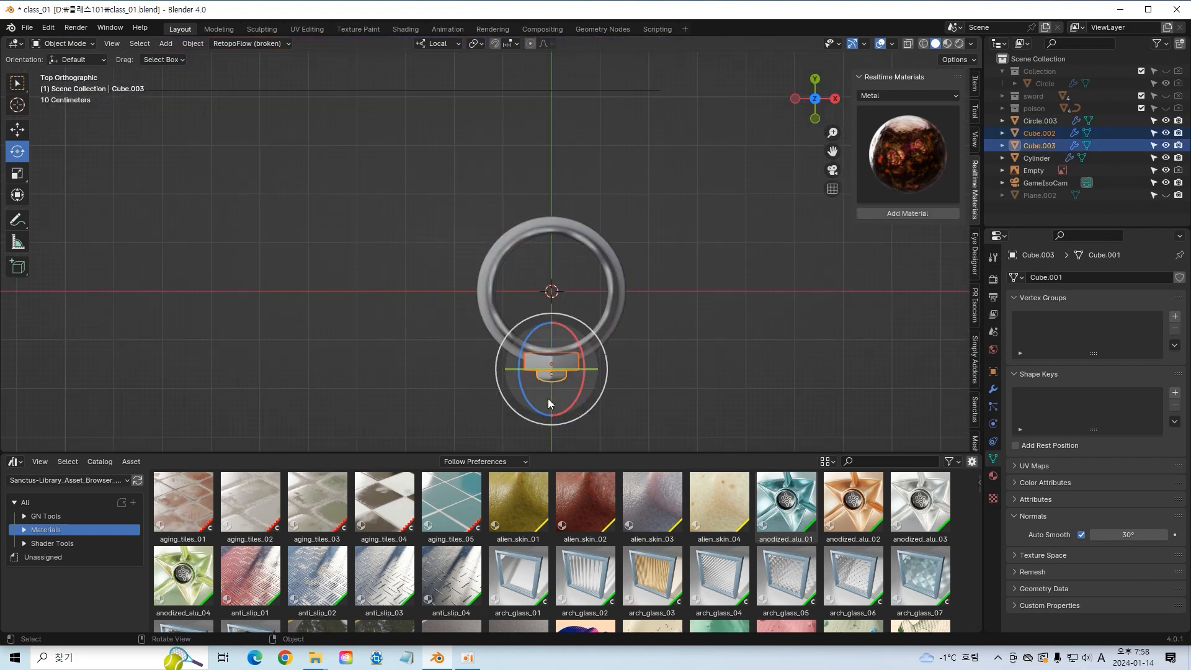
pyautogui.click(792, 325)
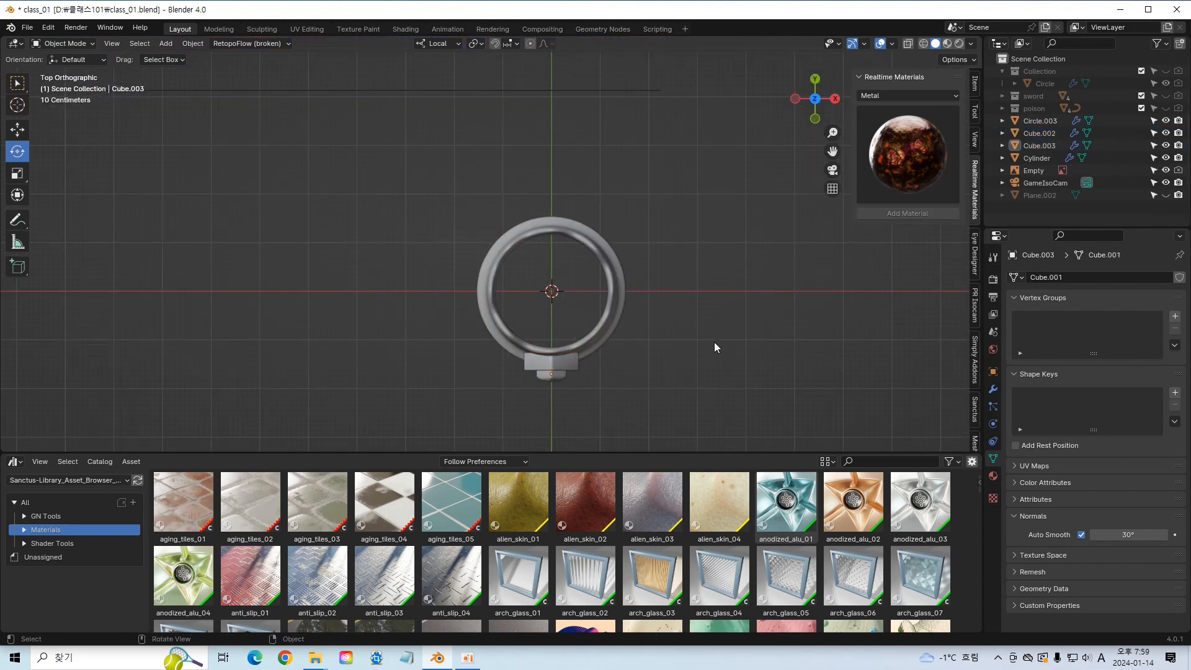
pyautogui.click(558, 372)
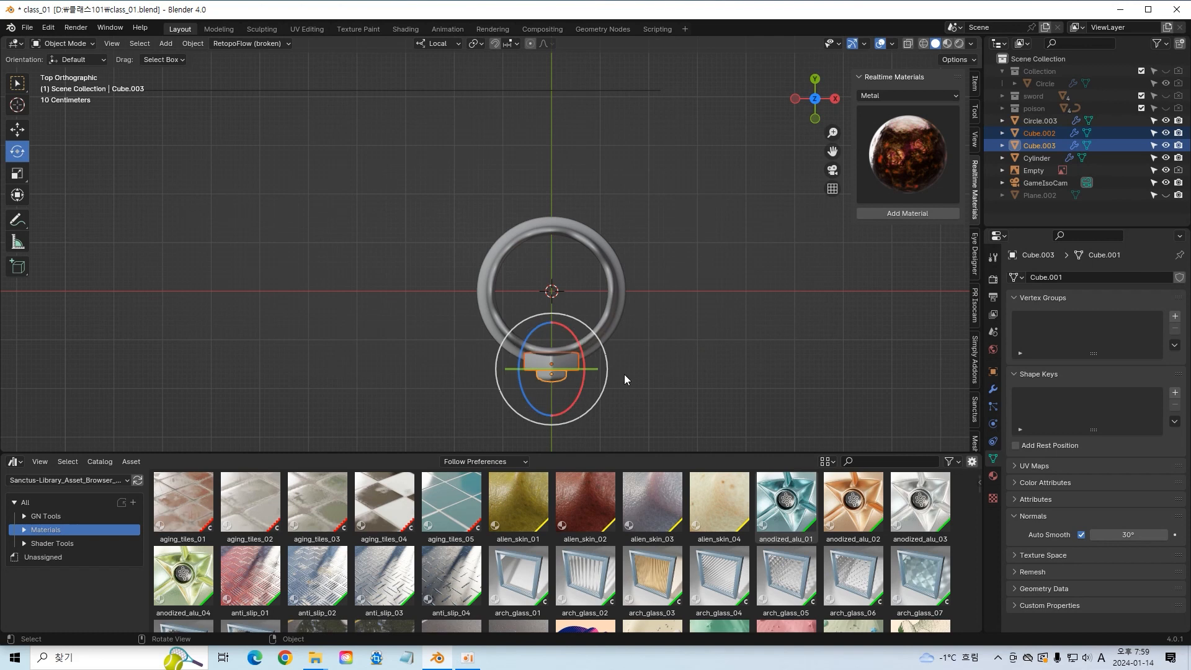
pyautogui.click(994, 389)
pyautogui.click(1149, 299)
pyautogui.click(1135, 313)
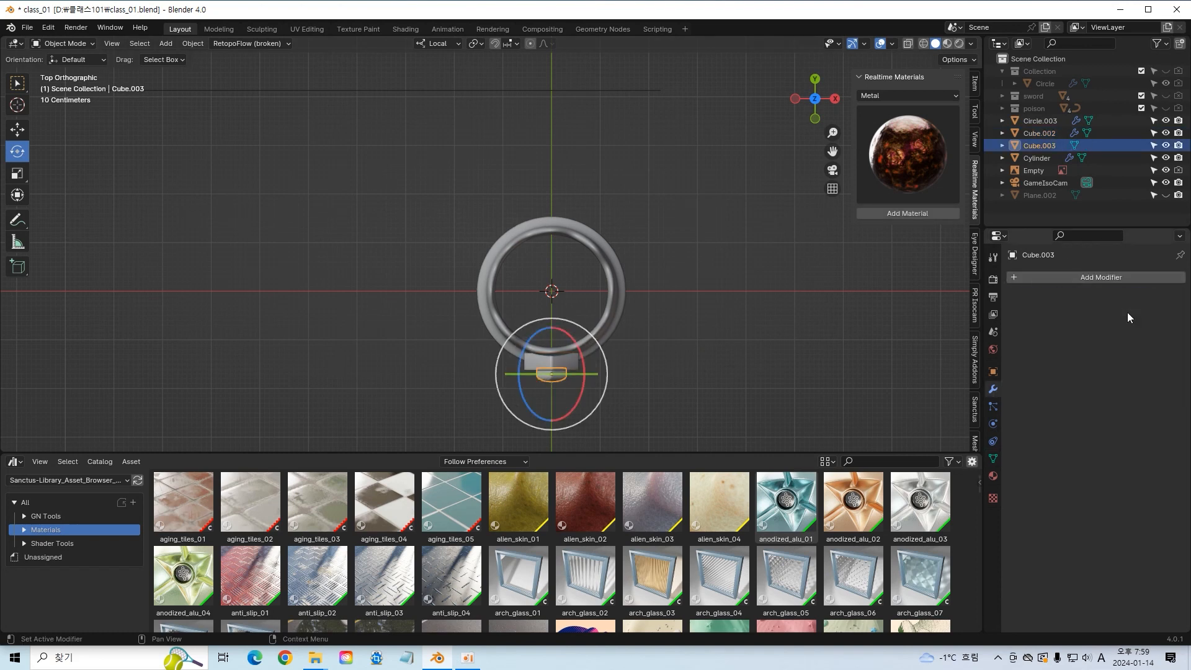
# Step: Apply the Bevel modifier on the larger gem block
pyautogui.click(565, 363)
pyautogui.click(1152, 300)
pyautogui.click(1136, 312)
pyautogui.click(816, 346)
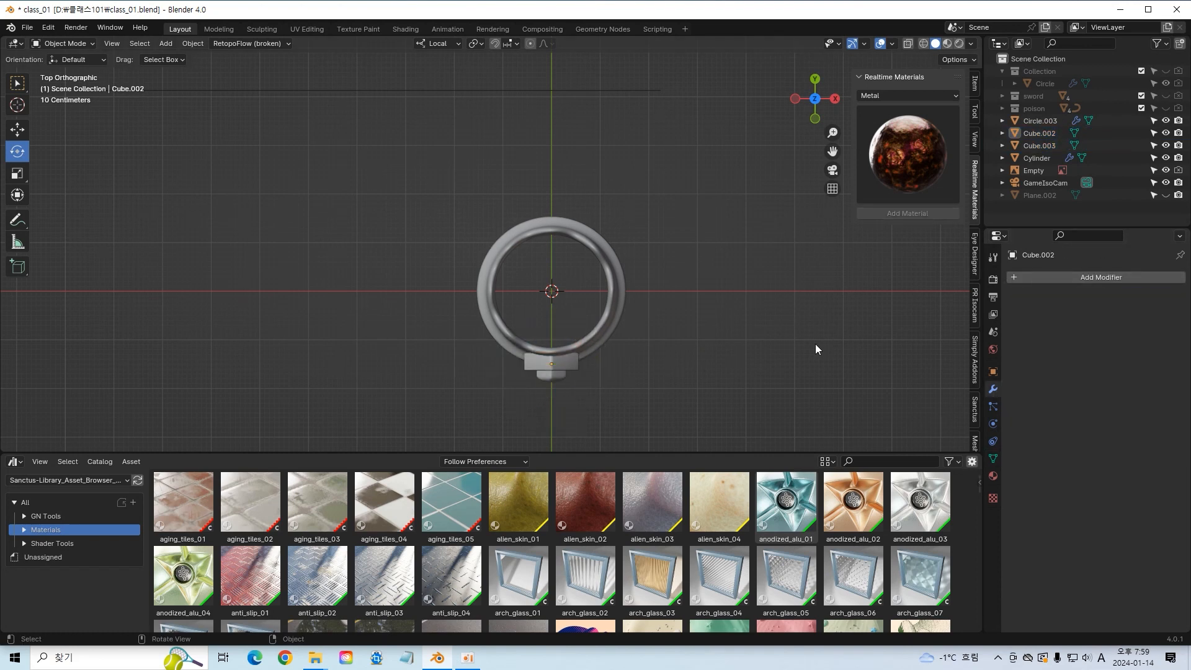
# Step: Join the larger and smaller gem blocks into one object
pyautogui.click(558, 364)
pyautogui.keyDown('shift'); pyautogui.click(554, 375); pyautogui.keyUp('shift')
pyautogui.hotkey('ctrl', 'j')
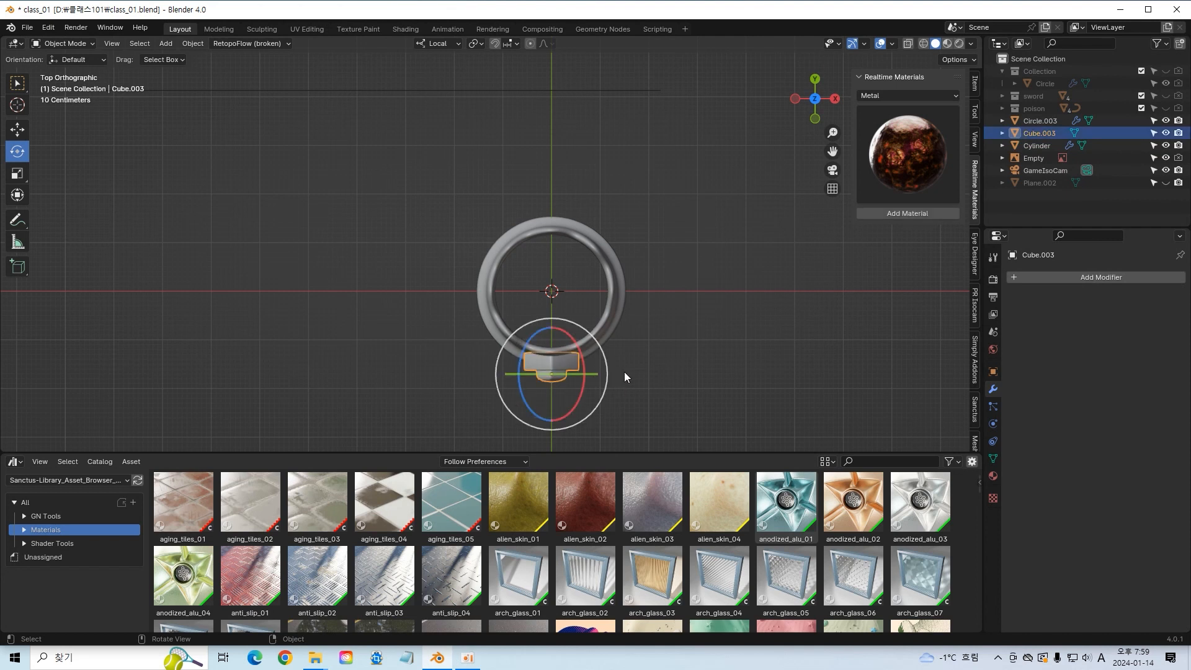
# Step: Snap the 3D cursor to the world origin and apply all transforms to the joined gem
pyautogui.hotkey('shift', 's')
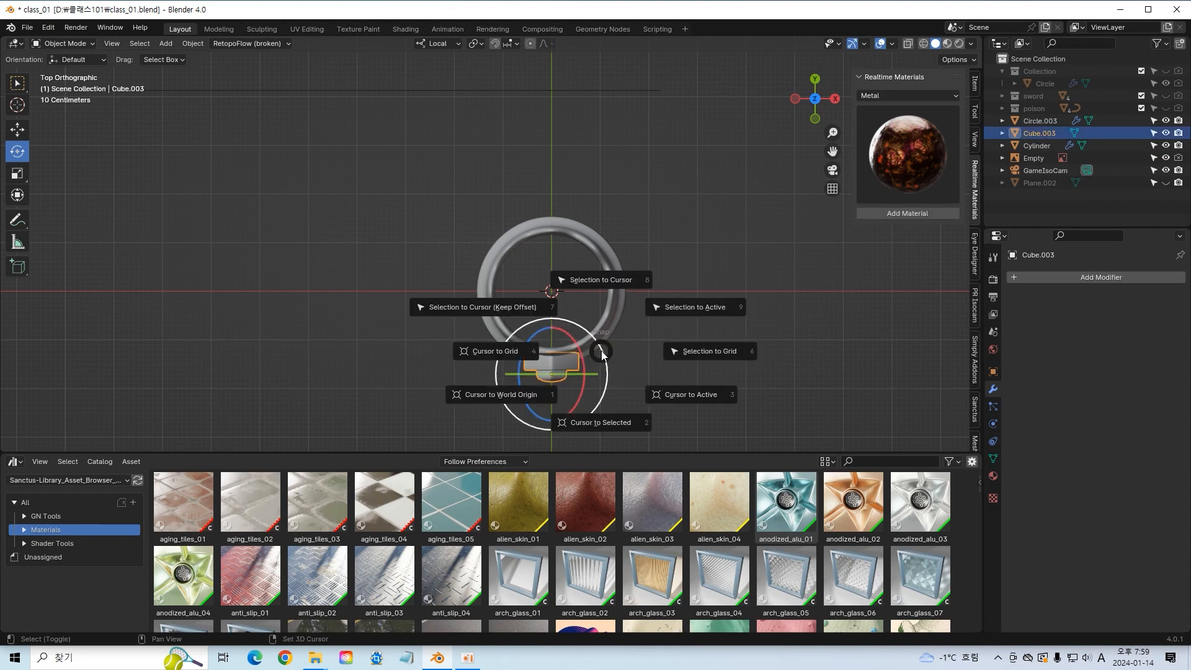
pyautogui.click(501, 399)
pyautogui.hotkey('shift', 's')
pyautogui.click(450, 426)
pyautogui.hotkey('ctrl', 's')
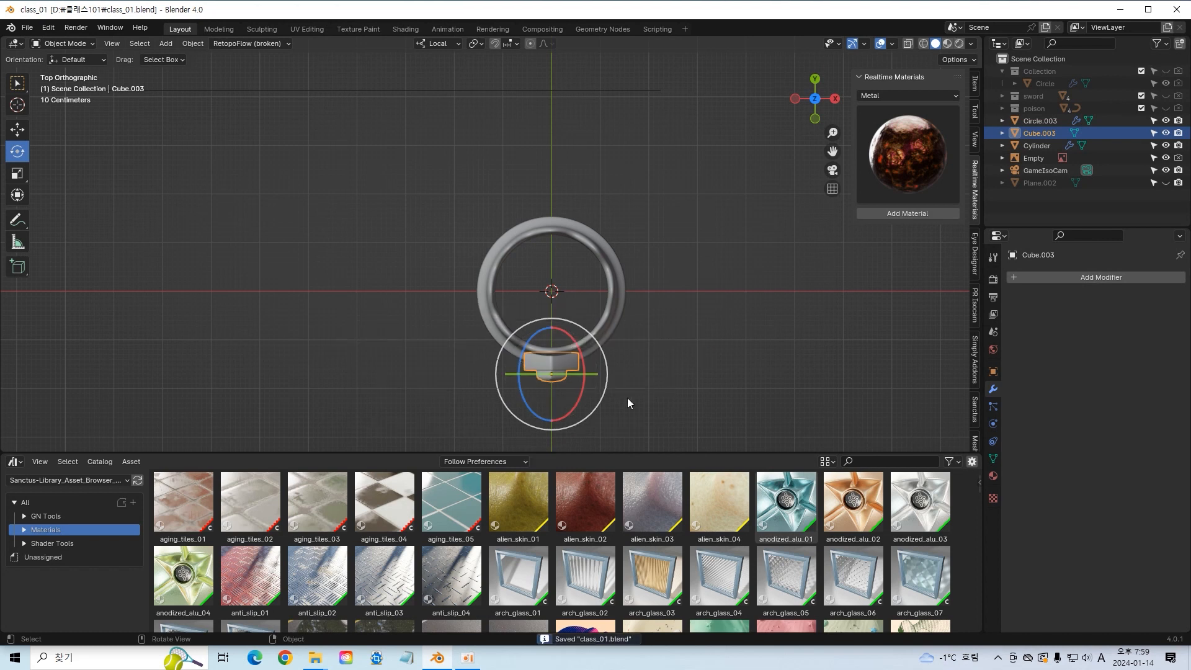
pyautogui.hotkey('ctrl', 'a')
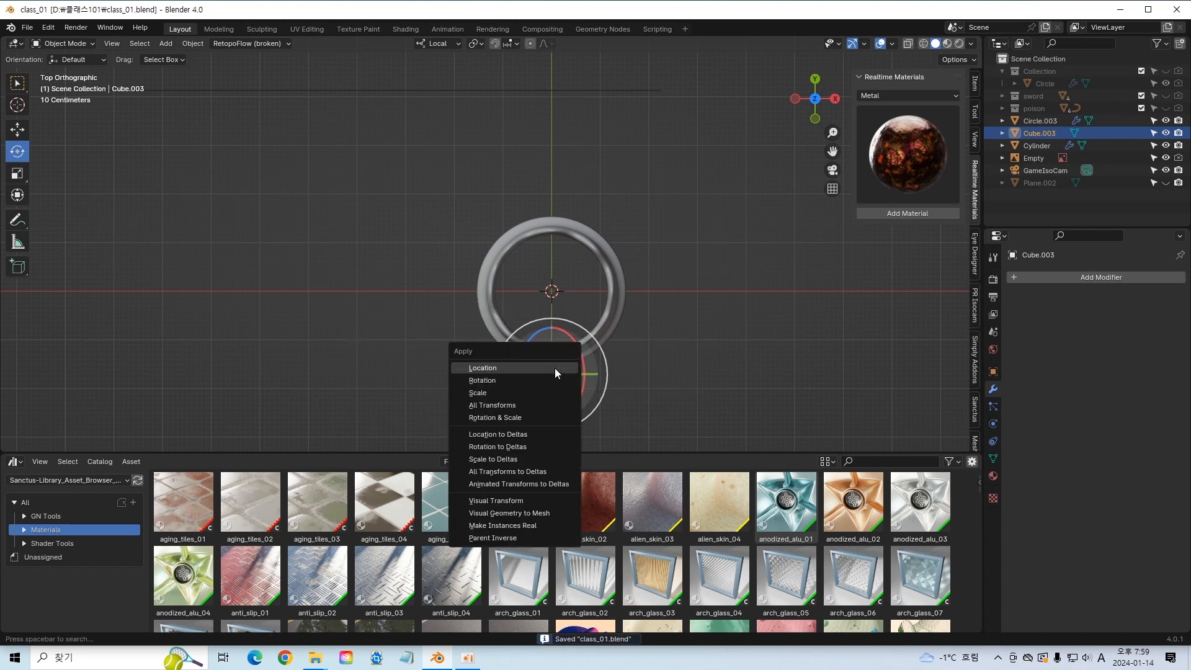
pyautogui.click(549, 400)
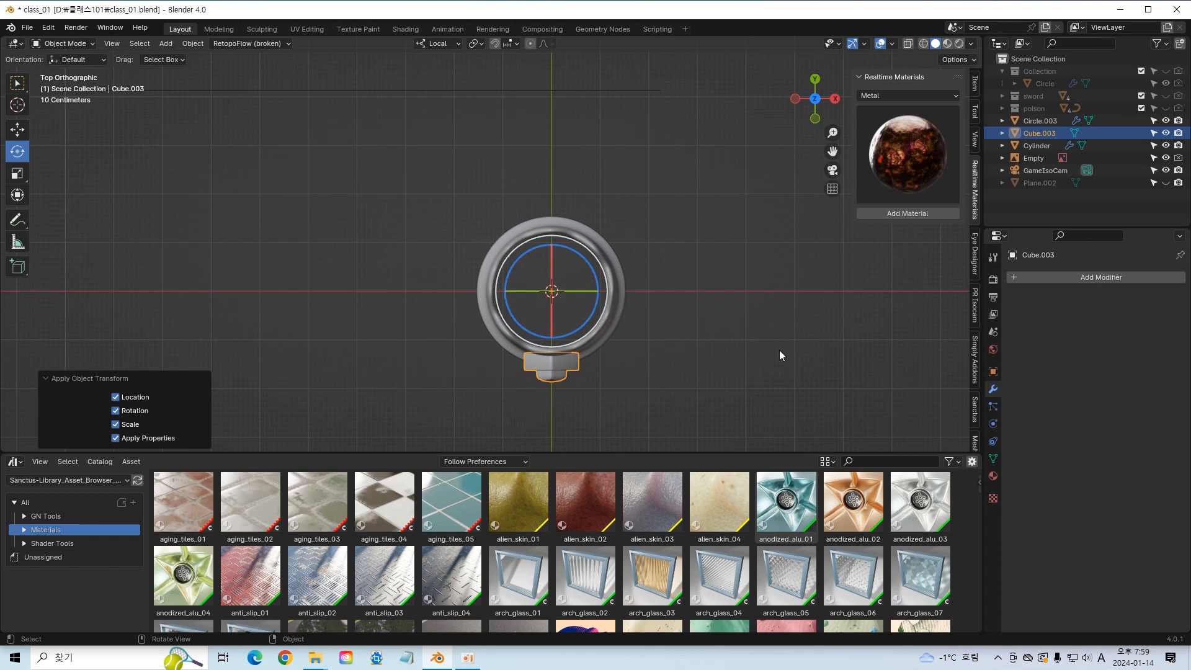
# Step: Duplicate the front gem in place and leave the copy unrotated
pyautogui.hotkey('shift', 'd')
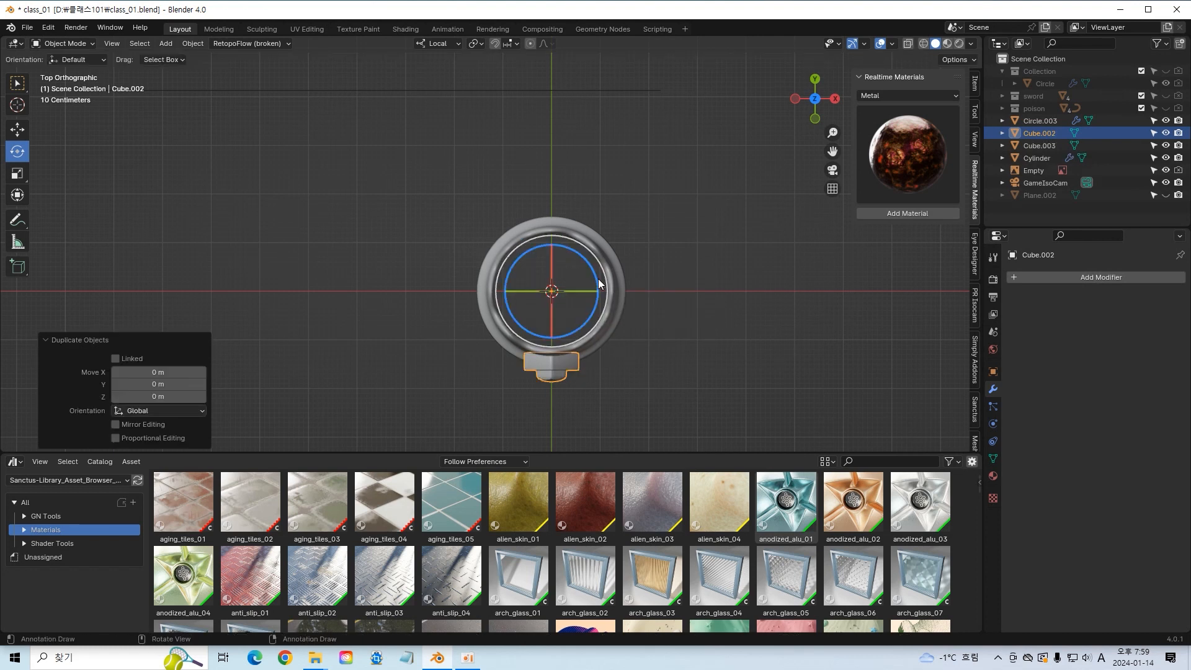
pyautogui.press('r')
pyautogui.click(528, 222)
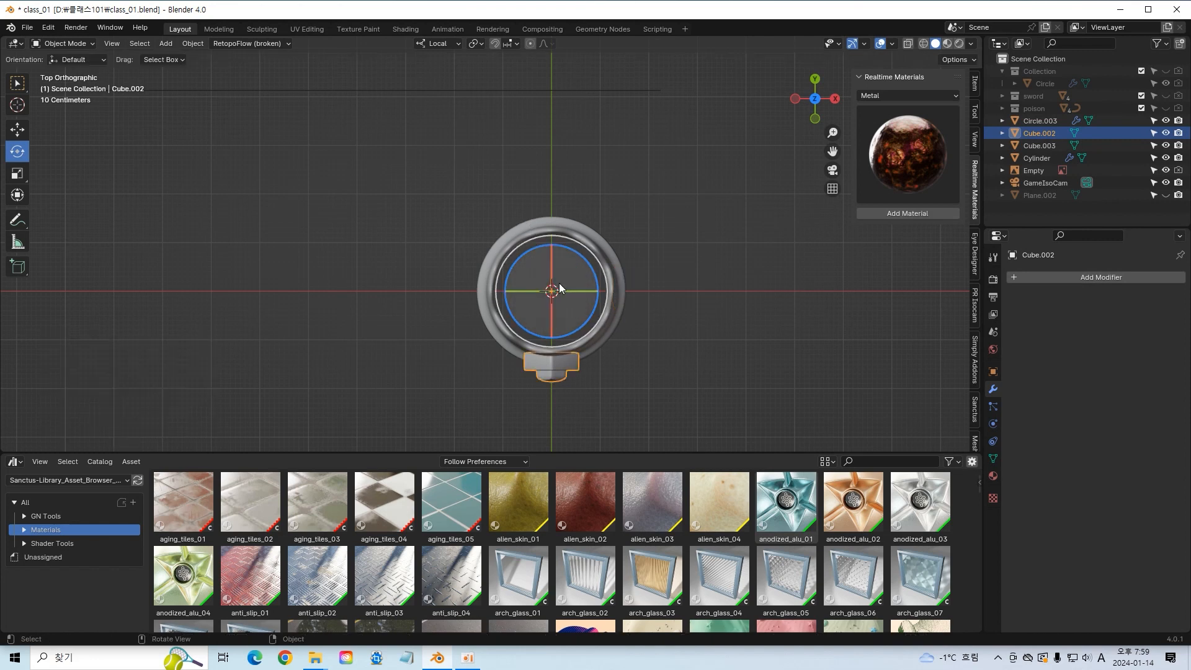
# Step: Duplicate the front gem and rotate the copy a quarter turn about Z to the crown's positive X side
pyautogui.hotkey('shift', 'd')
pyautogui.press('r')
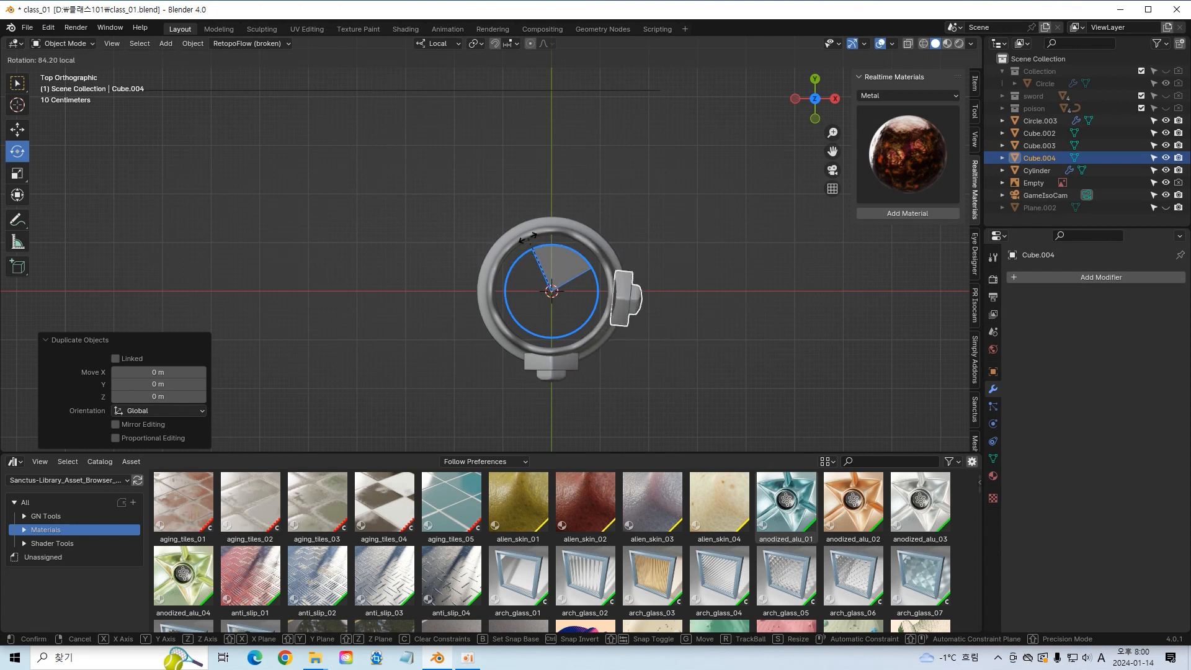
pyautogui.click(524, 234)
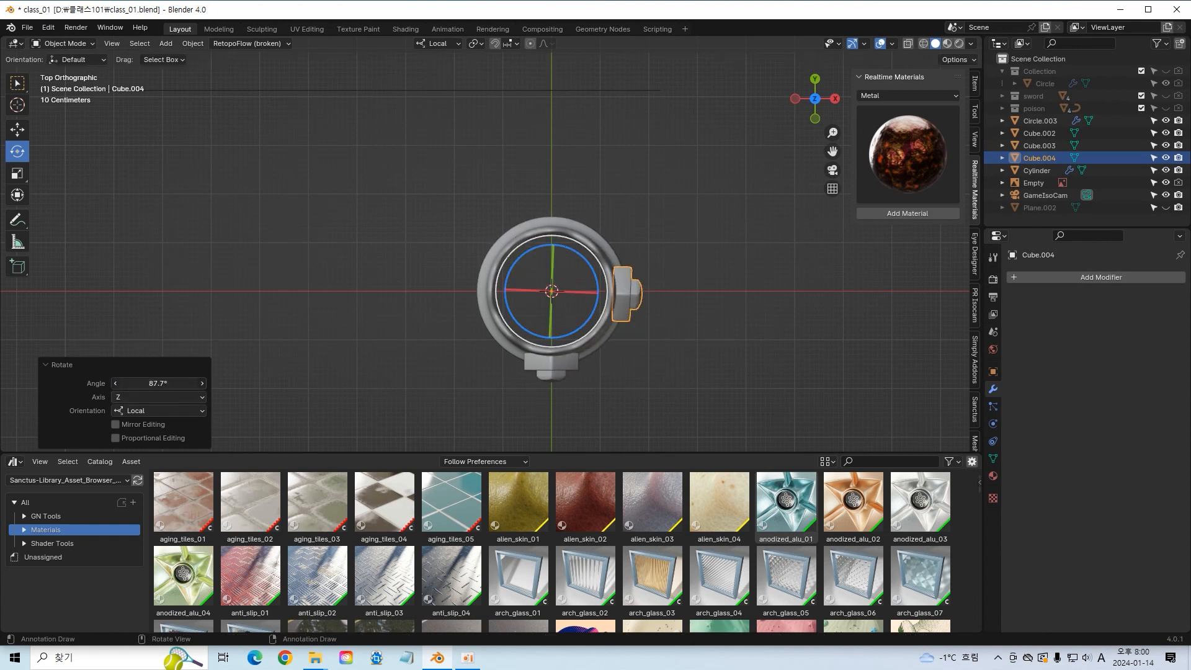
pyautogui.click(630, 304)
pyautogui.click(627, 284)
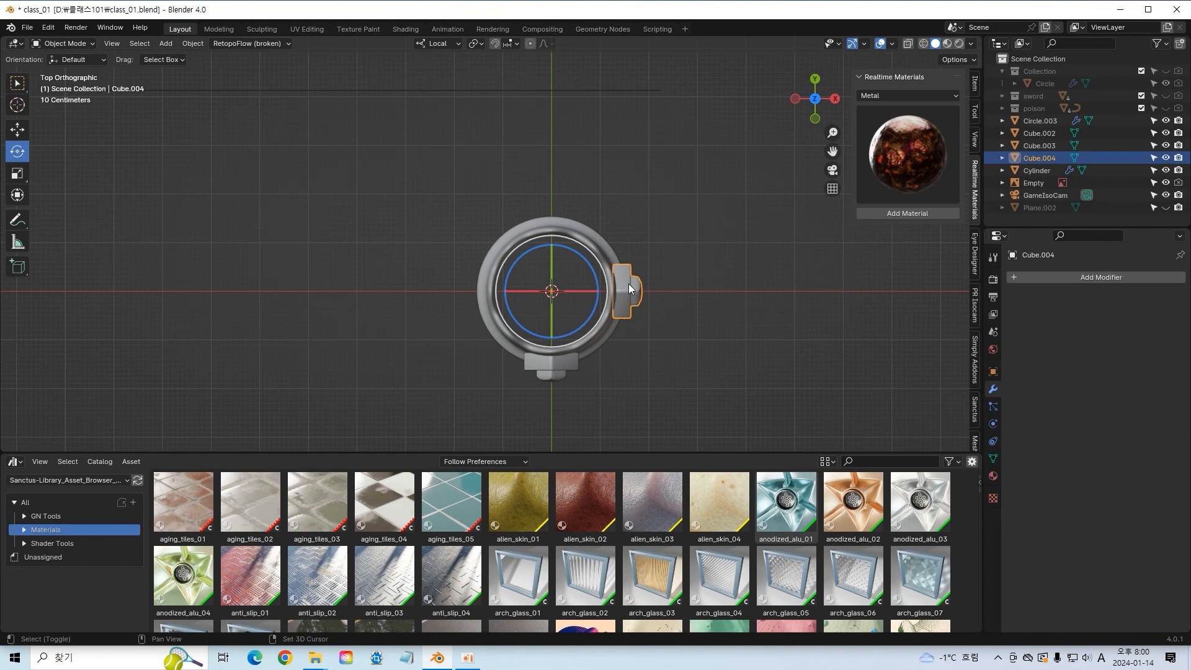
# Step: Duplicate the side gem and rotate the copy a quarter turn about Z to the crown's back
pyautogui.hotkey('shift', 'd')
pyautogui.press('r')
pyautogui.click(516, 241)
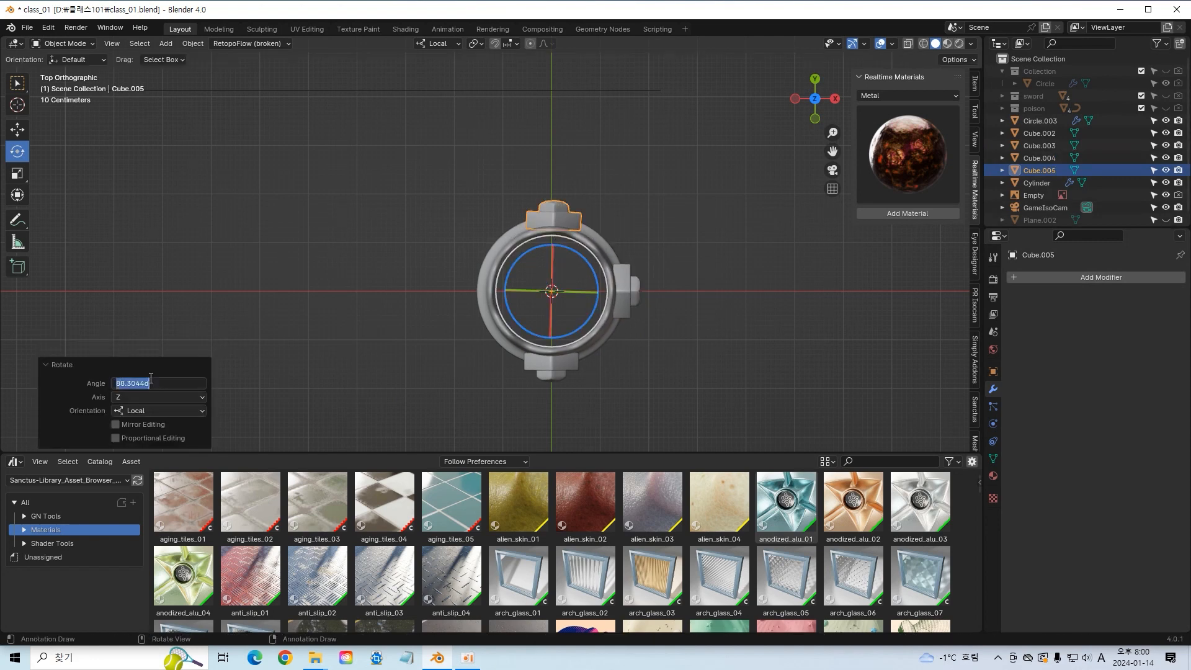
pyautogui.press('Return')
# Step: Duplicate the back gem and rotate the copy 90° about Z to the crown's negative X side
pyautogui.hotkey('shift', 'd')
pyautogui.rightClick(549, 263)
pyautogui.press('r')
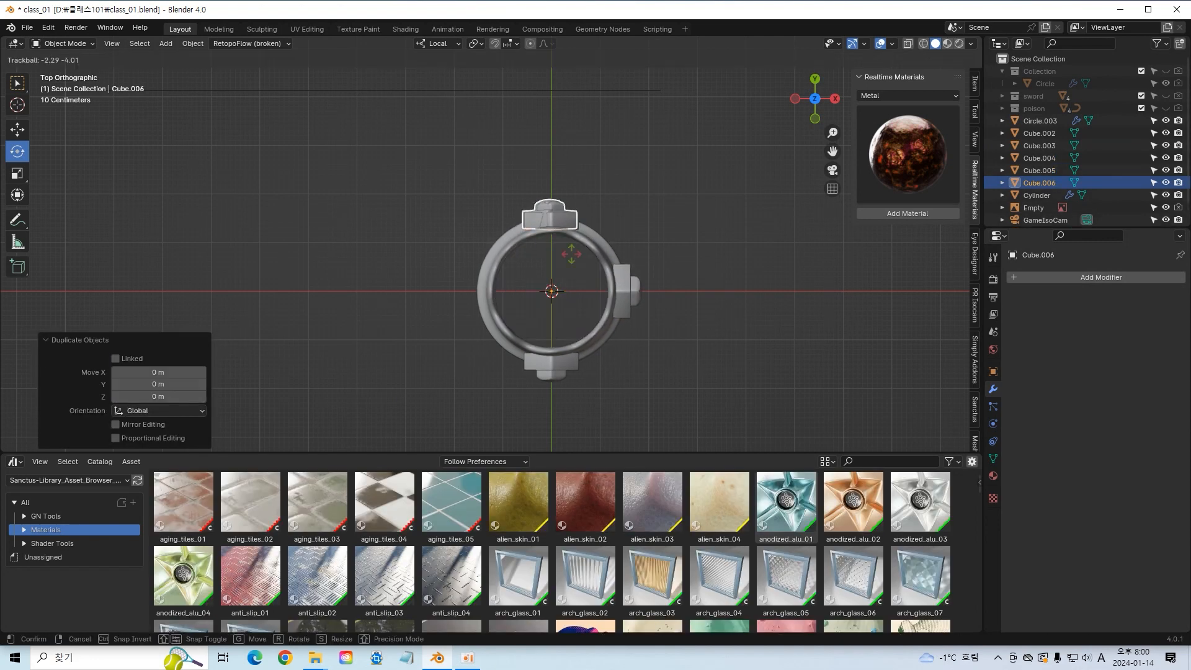
pyautogui.rightClick(583, 280)
pyautogui.press('r')
pyautogui.click(505, 292)
pyautogui.doubleClick(157, 383)
pyautogui.write('90')
pyautogui.press('Return')
pyautogui.click(713, 399)
# Step: Add a horizontal loop cut around the crown body just above its base and save the file
pyautogui.moveTo(713, 399); pyautogui.dragTo(729, 264, button='middle')
pyautogui.click(549, 329)
pyautogui.press('Tab')
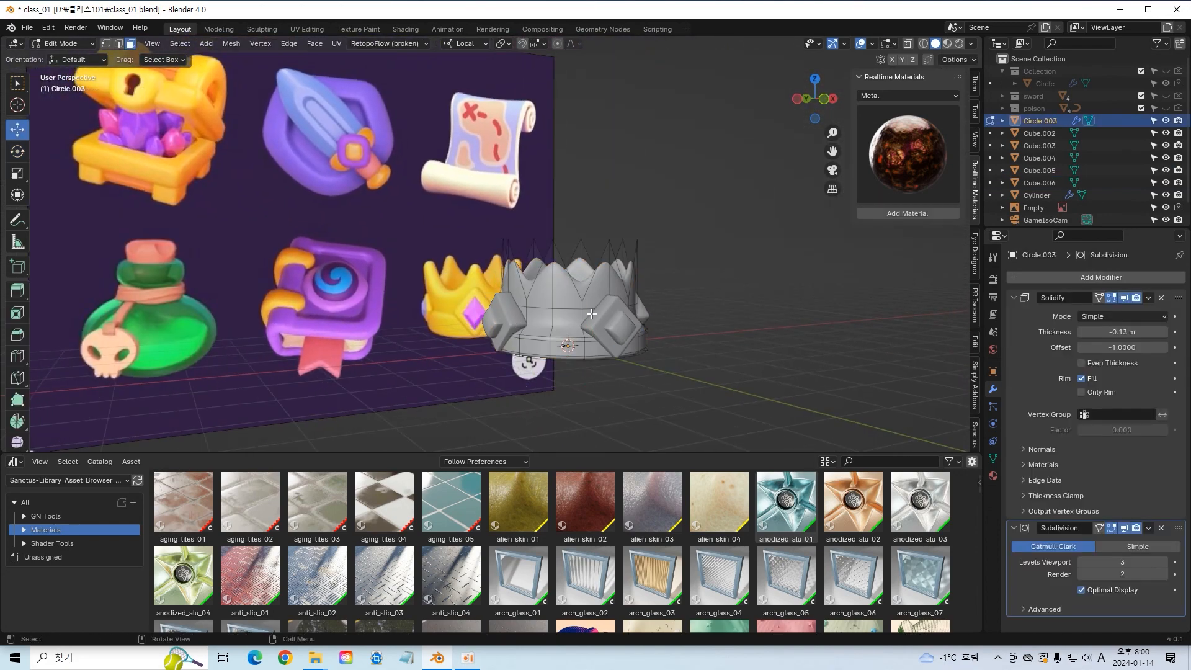
pyautogui.click(549, 333)
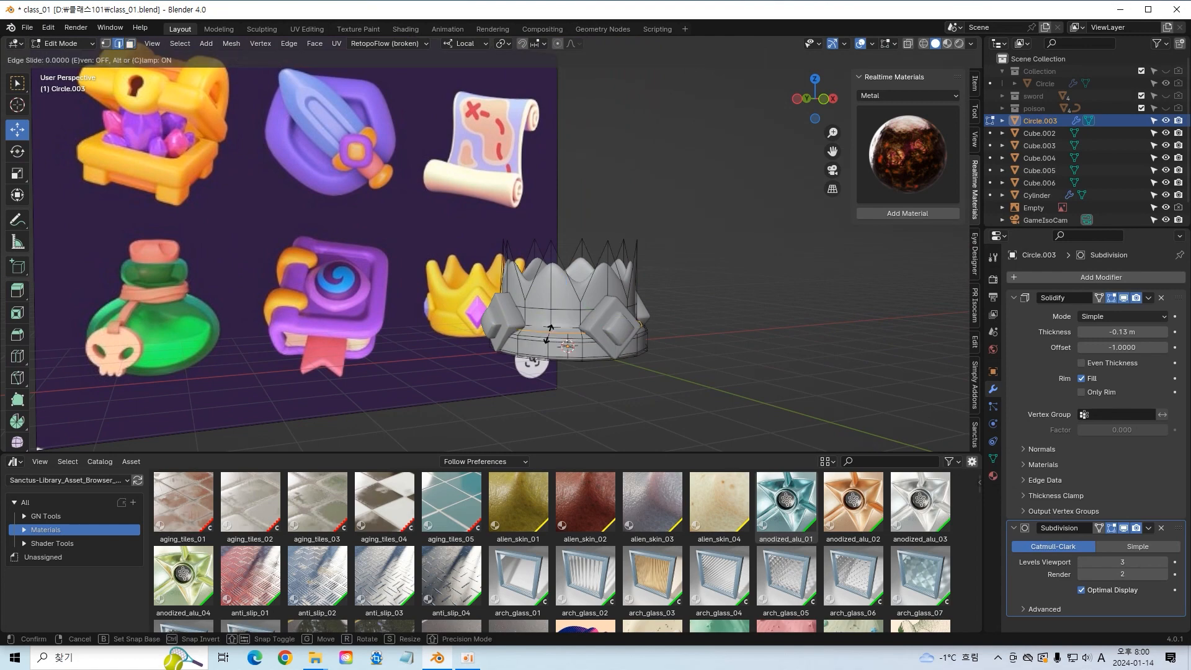
pyautogui.click(549, 333)
pyautogui.press('Tab')
pyautogui.moveTo(730, 356); pyautogui.dragTo(765, 285, button='middle')
pyautogui.hotkey('ctrl', 's')
# Step: Hide the reference image in the viewport
pyautogui.click(657, 329)
pyautogui.click(739, 308)
pyautogui.click(696, 270)
pyautogui.press('h')
# Step: Save the file and preview the crown through the camera in rendered shading
pyautogui.press('KP_1')
pyautogui.moveTo(452, 213); pyautogui.dragTo(738, 382)
pyautogui.press('KP_0')
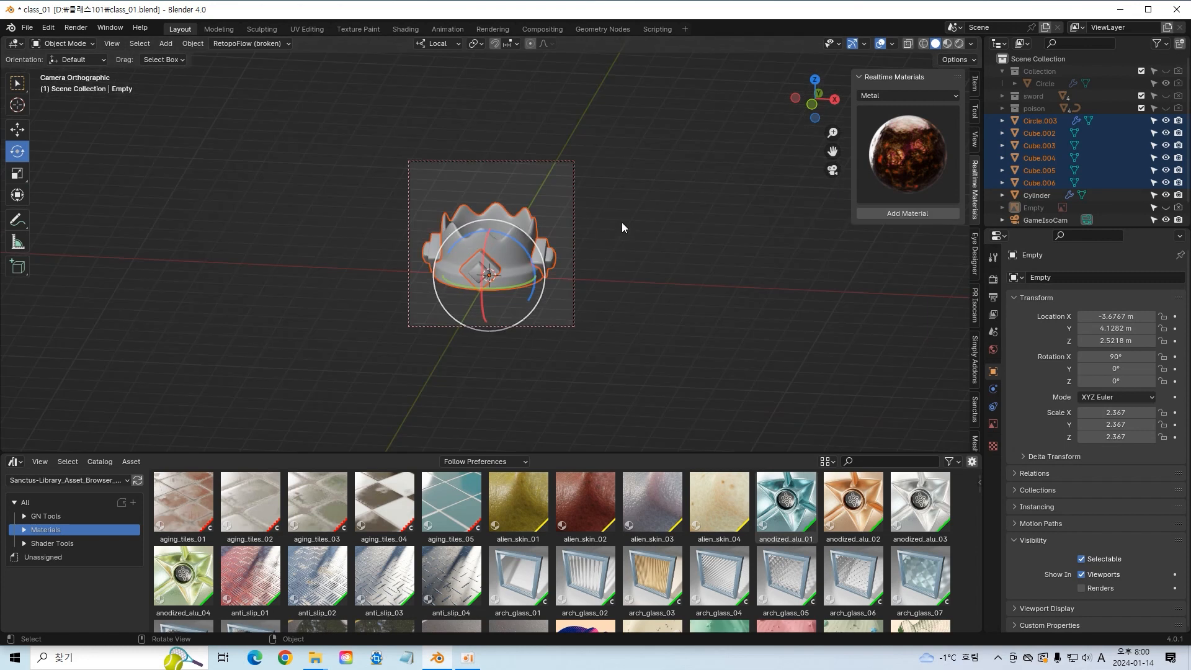
pyautogui.hotkey('ctrl', 's')
pyautogui.click(959, 44)
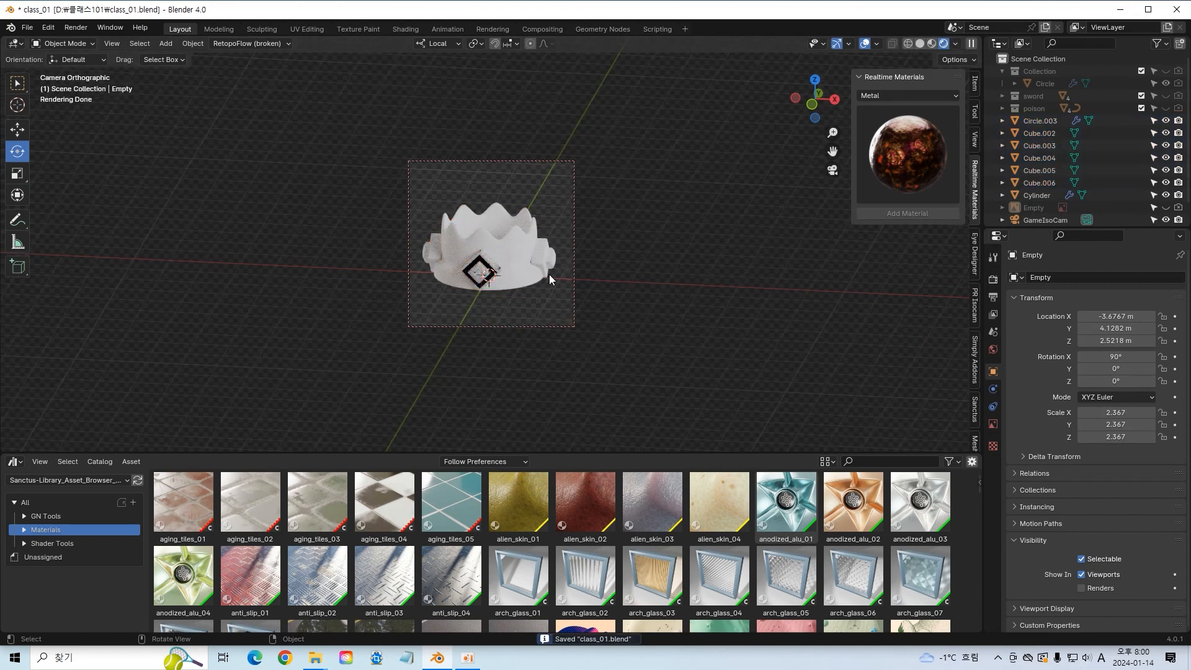
# Step: Delete the overlapping duplicate geometry of the front gem's inner stone, working in solid shading
pyautogui.click(487, 271)
pyautogui.press('Tab')
pyautogui.press('KP_1')
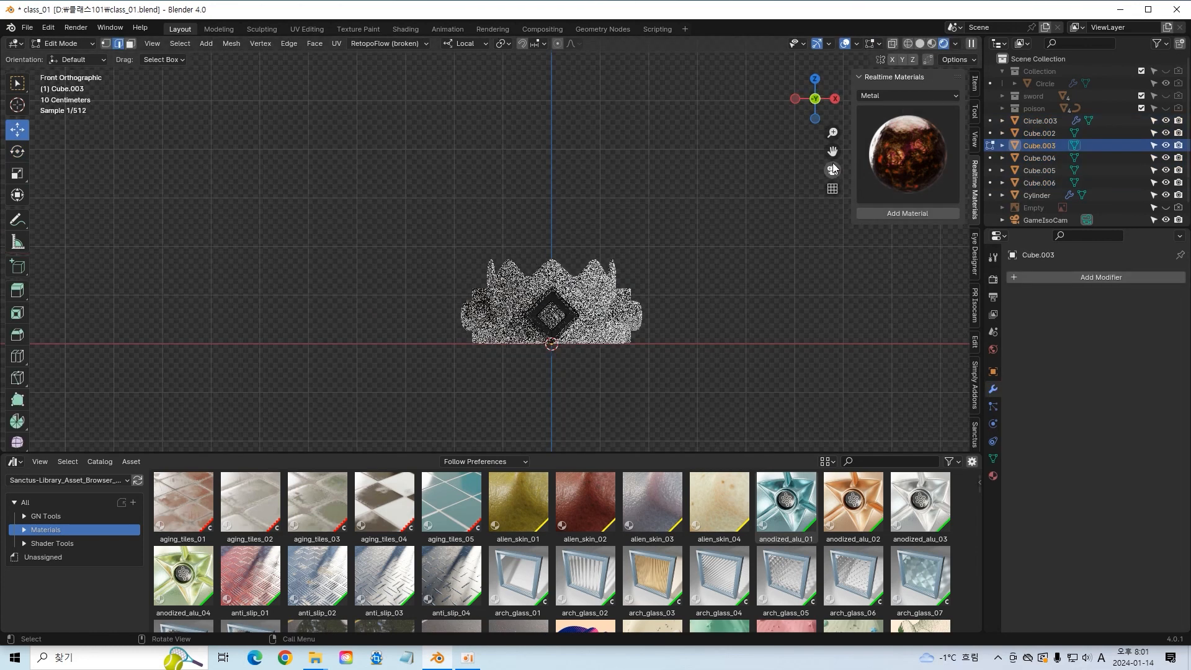
pyautogui.press('z')
pyautogui.moveTo(664, 258); pyautogui.dragTo(730, 272, button='middle')
pyautogui.click(671, 334)
pyautogui.press('l')
pyautogui.press('x')
pyautogui.click(672, 334)
pyautogui.press('Tab')
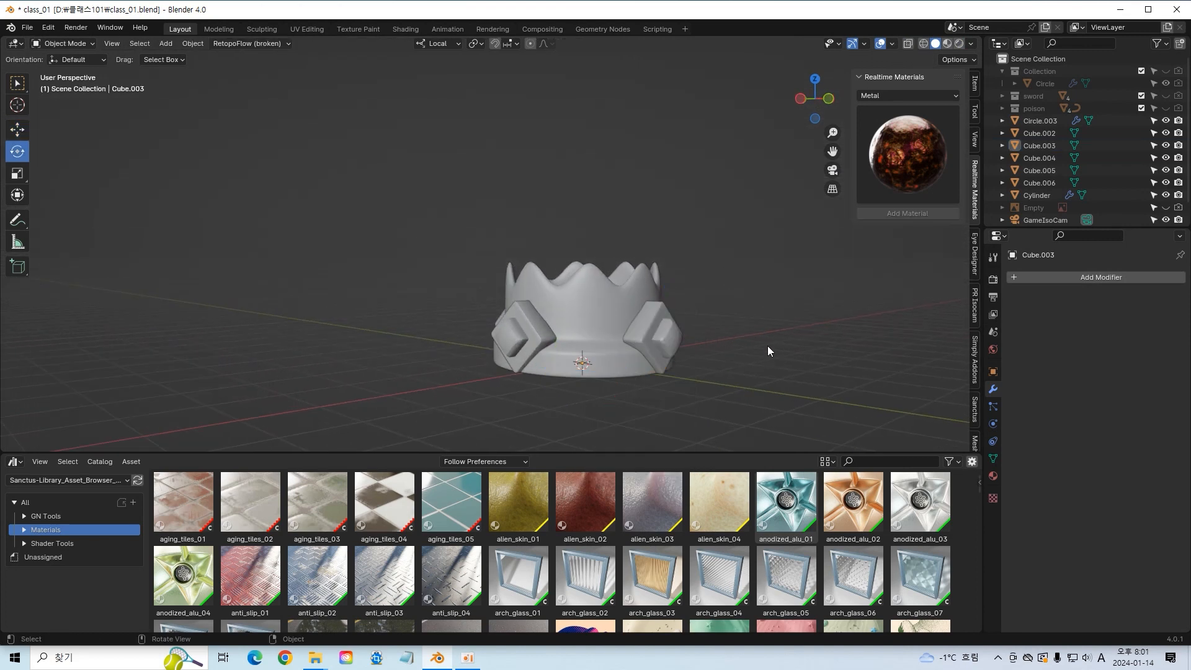
pyautogui.press('Tab')
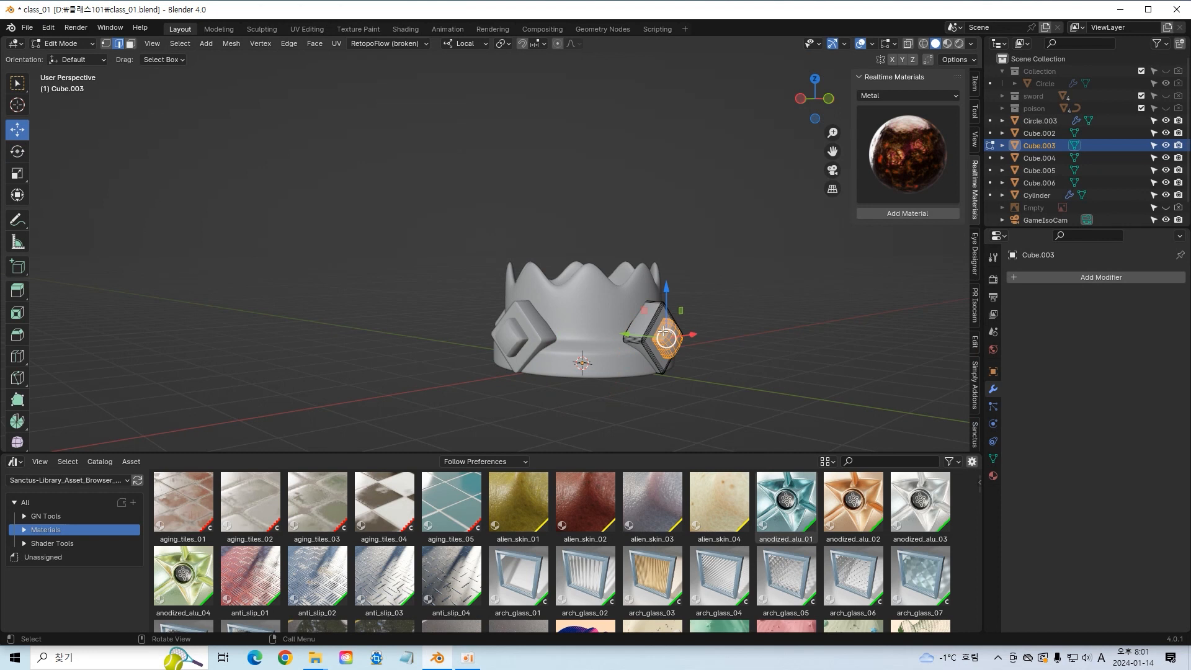
pyautogui.press('Tab')
pyautogui.press('Tab')
pyautogui.press('l')
pyautogui.press('x')
pyautogui.click(667, 331)
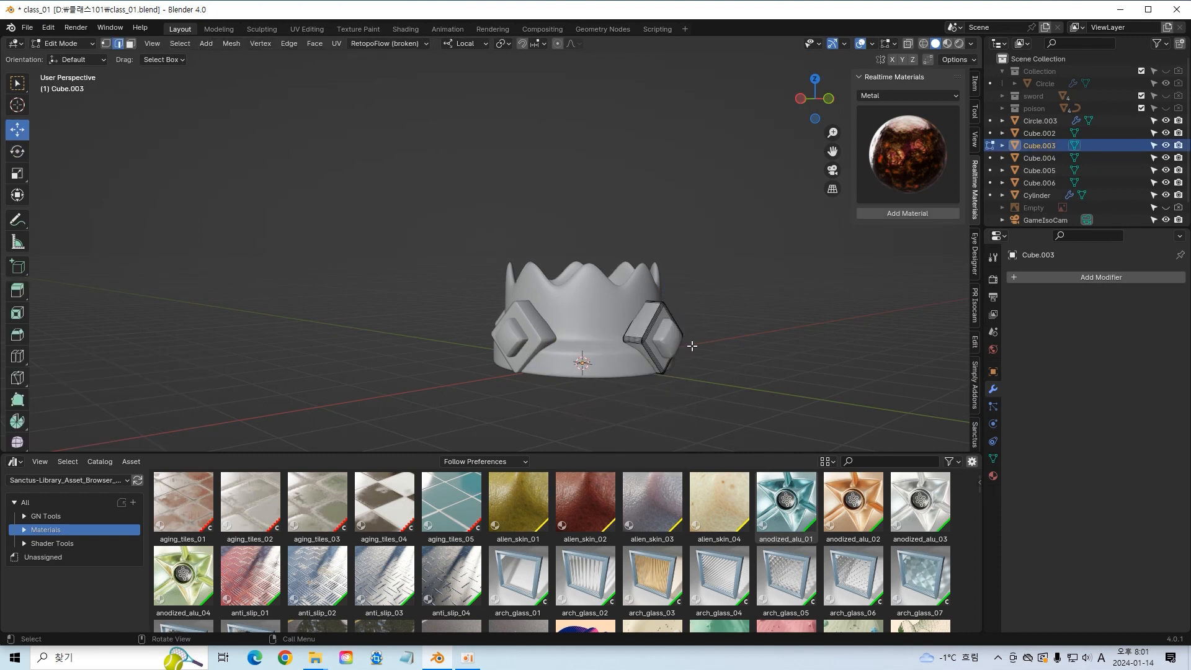
# Step: Delete the overlapping duplicate geometry of the front gem's diamond frame and save the file
pyautogui.press('l')
pyautogui.press('x')
pyautogui.click(659, 334)
pyautogui.press('Tab')
pyautogui.click(780, 342)
pyautogui.moveTo(780, 342); pyautogui.dragTo(614, 345, button='middle')
pyautogui.press('Tab')
pyautogui.hotkey('ctrl', 's')
# Step: Check the cleaned-up front gem through the camera in rendered shading, and return the viewport to solid shading
pyautogui.click(943, 43)
pyautogui.moveTo(757, 199)
pyautogui.mouseDown(button='middle')
pyautogui.moveTo(668, 236)
pyautogui.moveTo(755, 276)
pyautogui.moveTo(609, 332)
pyautogui.moveTo(742, 327)
pyautogui.moveTo(634, 323)
pyautogui.mouseUp(button='middle')
pyautogui.press('Tab')
pyautogui.press('KP_0')
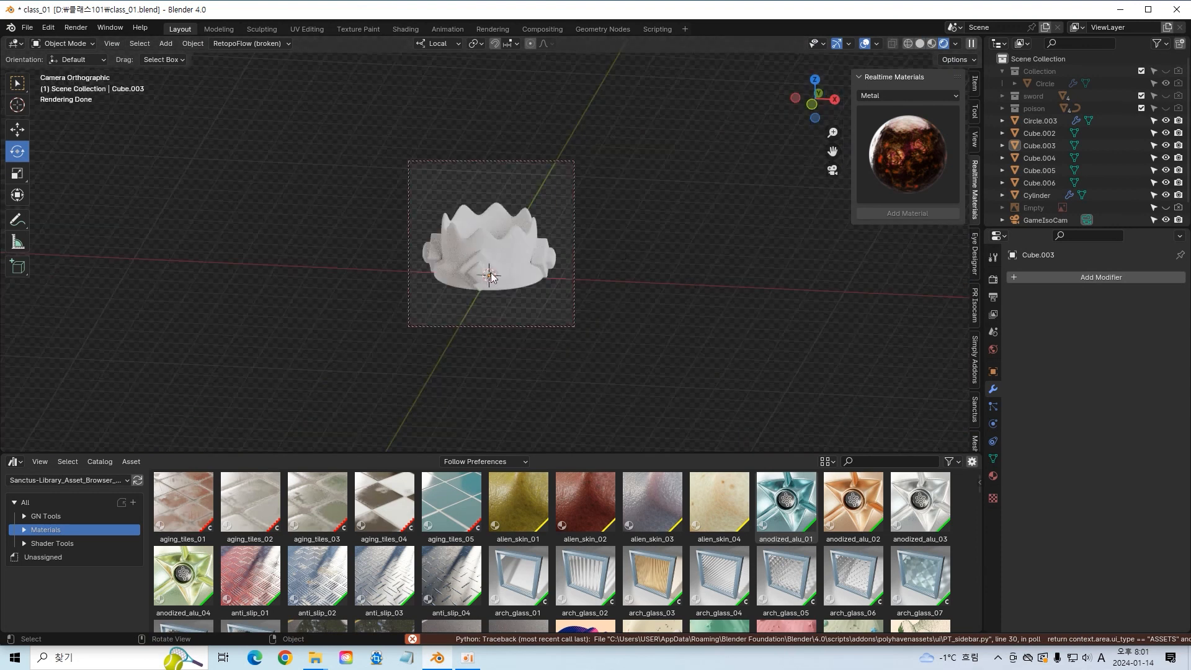
pyautogui.moveTo(515, 266); pyautogui.dragTo(518, 263, button='middle')
pyautogui.moveTo(832, 151); pyautogui.dragTo(833, 156)
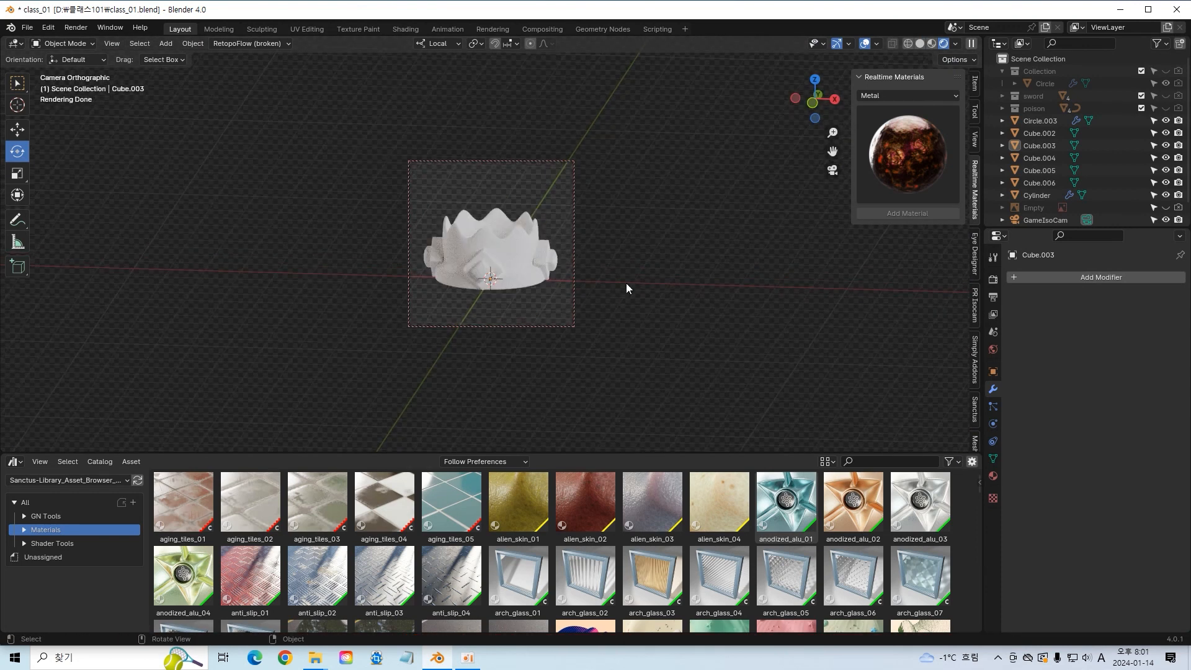
pyautogui.click(523, 256)
pyautogui.click(737, 263)
pyautogui.hotkey('shift', 'z')
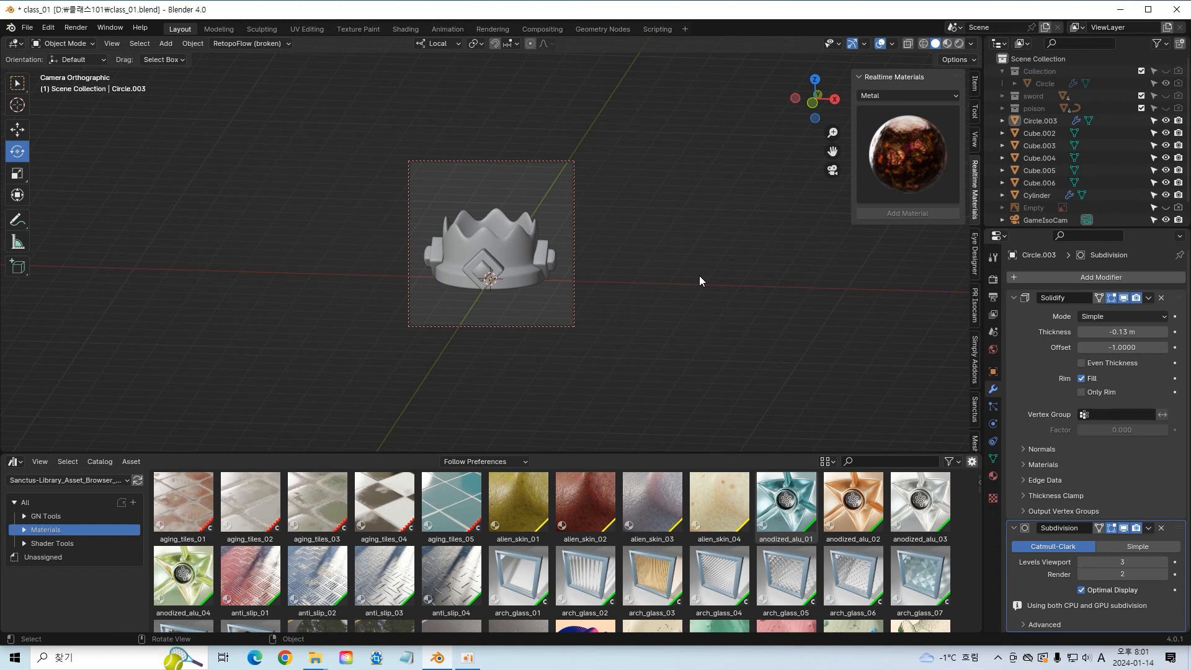
# Step: Show the reference image to compare it with the modelled crown, and hide it again
pyautogui.click(1166, 207)
pyautogui.click(1165, 207)
pyautogui.click(1165, 207)
pyautogui.moveTo(738, 217); pyautogui.dragTo(673, 261, button='middle')
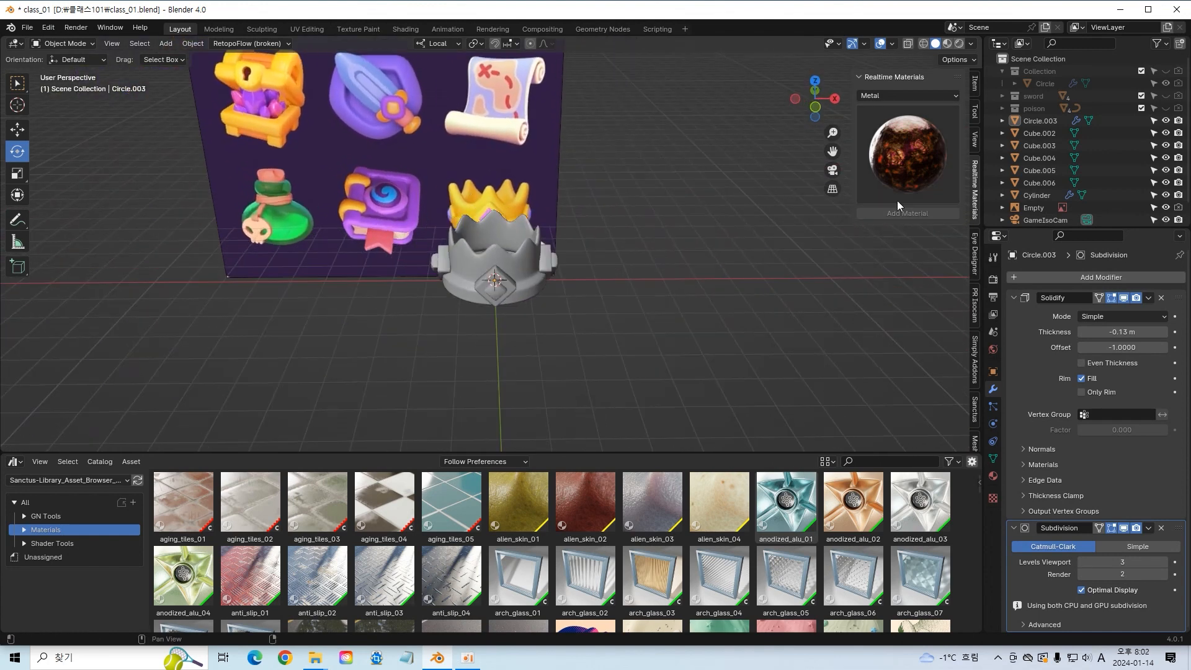
pyautogui.scroll(-2, 1159, 198)
pyautogui.click(1166, 190)
# Step: Add the Fast Gold metal from Realtime Materials to the crown body
pyautogui.click(535, 239)
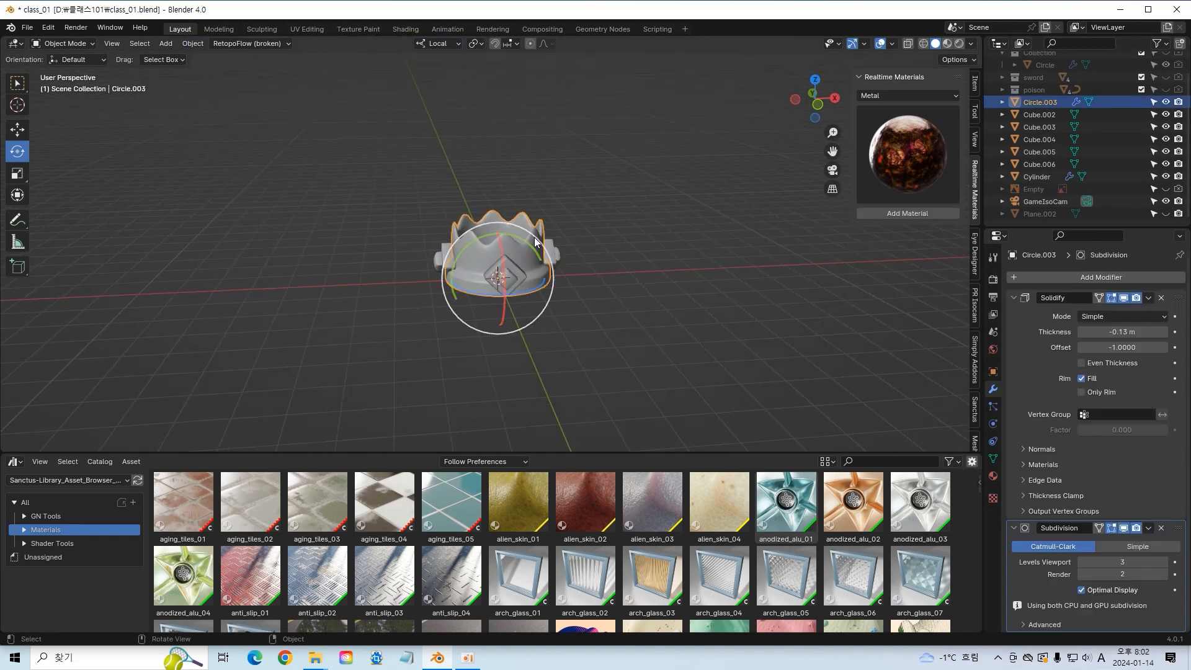
pyautogui.click(974, 137)
pyautogui.click(975, 186)
pyautogui.click(924, 149)
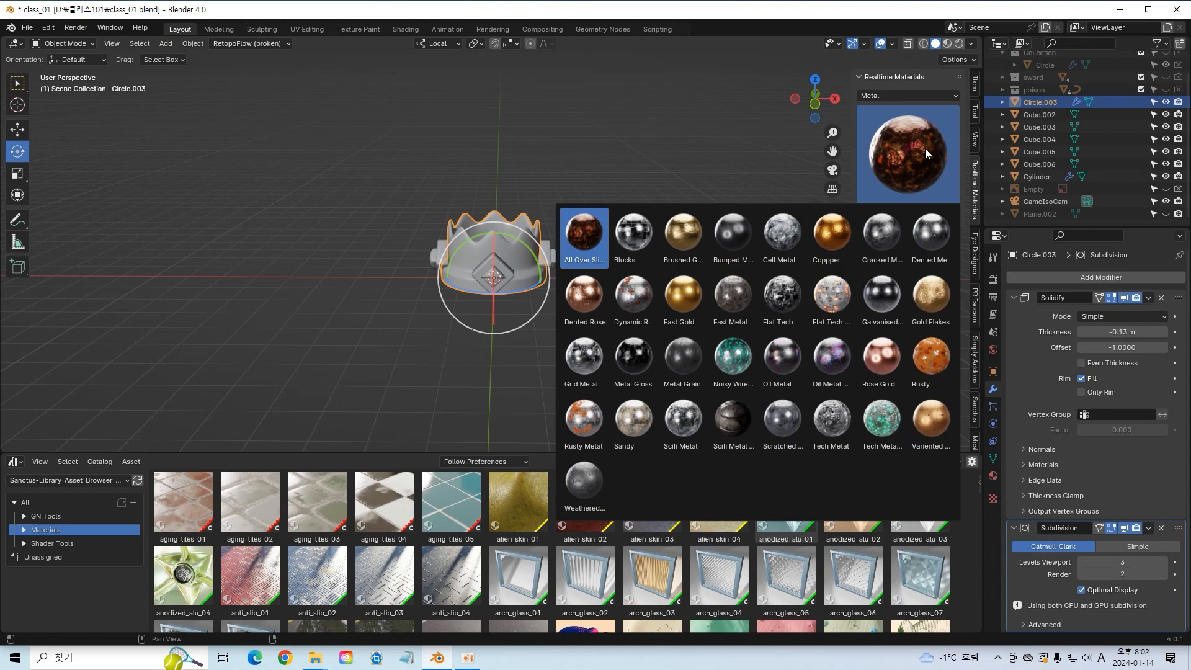
pyautogui.click(682, 294)
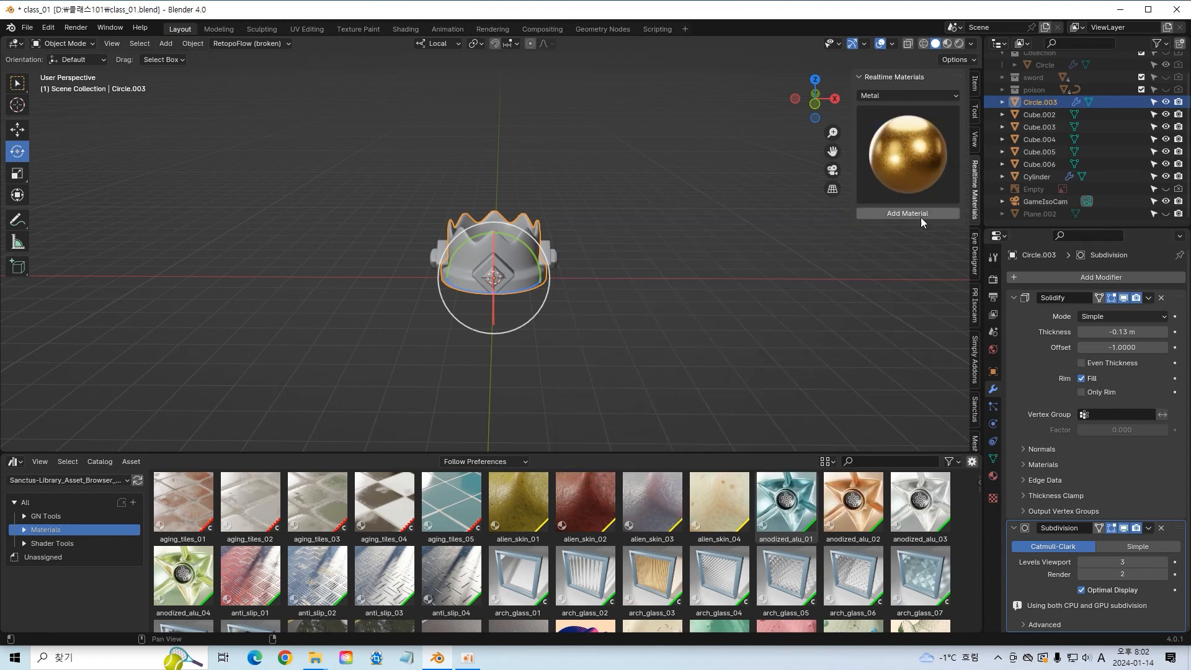
pyautogui.click(757, 252)
# Step: Compare the gold crown in rendered shading with the reference image, and return to solid shading with the reference hidden
pyautogui.click(958, 43)
pyautogui.moveTo(669, 274)
pyautogui.mouseDown(button='middle')
pyautogui.moveTo(531, 278)
pyautogui.moveTo(623, 258)
pyautogui.moveTo(652, 282)
pyautogui.mouseUp(button='middle')
pyautogui.click(1165, 189)
pyautogui.moveTo(626, 191); pyautogui.dragTo(709, 194, button='middle')
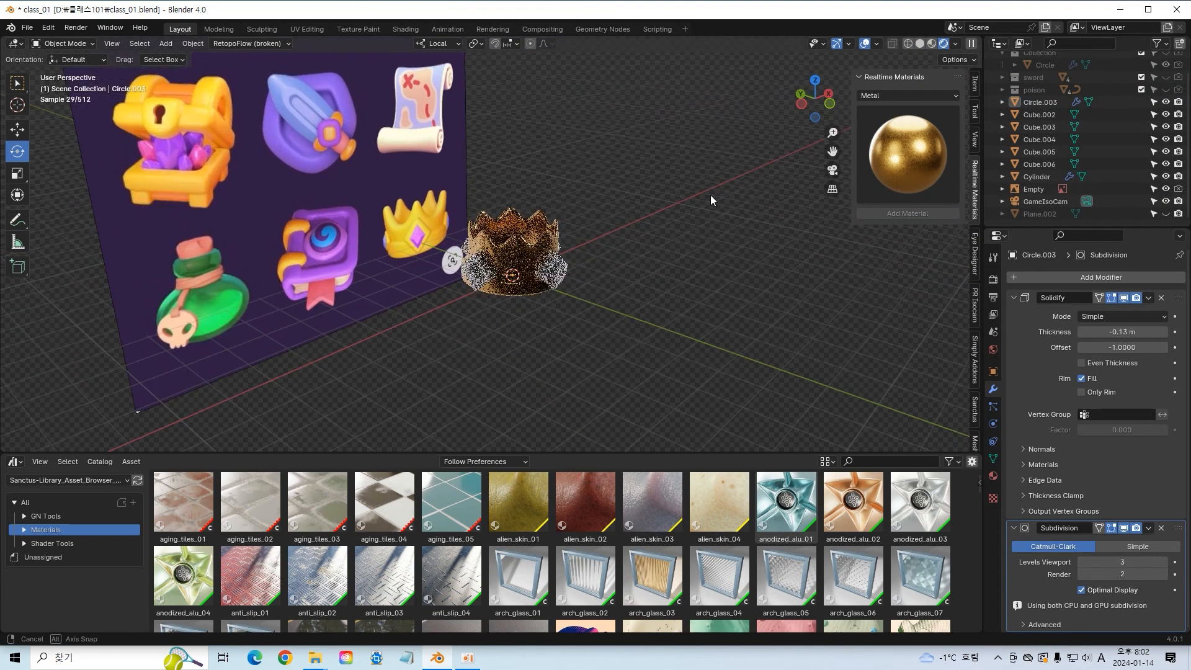
pyautogui.moveTo(724, 259); pyautogui.dragTo(658, 240, button='middle')
pyautogui.scroll(1, 686, 255)
pyautogui.click(920, 43)
pyautogui.click(496, 161)
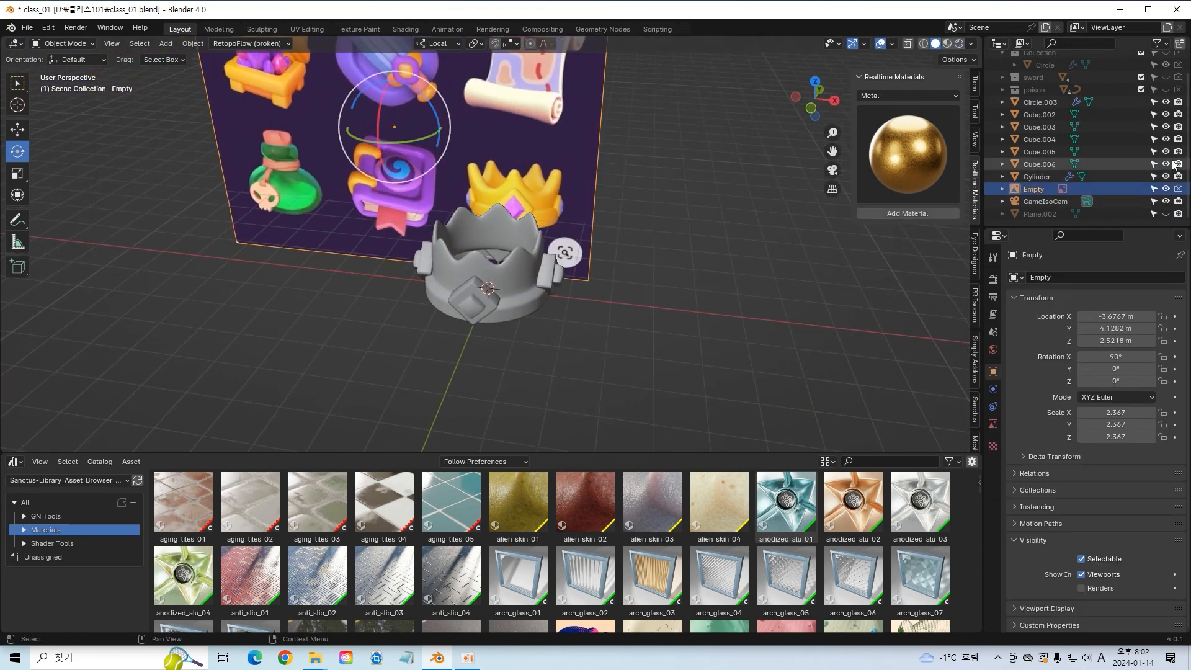
pyautogui.click(1165, 189)
# Step: Add two material slots with new materials to the gem on the crown's positive X side
pyautogui.click(563, 265)
pyautogui.click(992, 389)
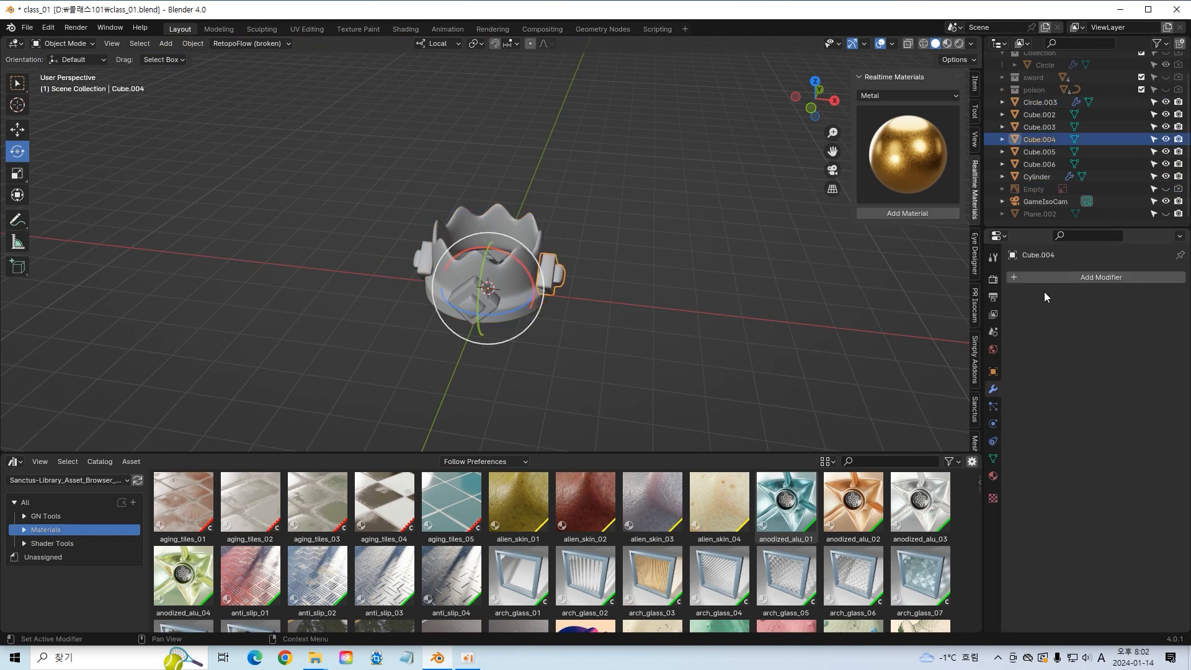
pyautogui.click(993, 475)
pyautogui.click(1089, 329)
pyautogui.scroll(2, 665, 318)
pyautogui.moveTo(772, 325); pyautogui.dragTo(687, 310, button='middle')
pyautogui.click(1179, 277)
pyautogui.click(1076, 349)
pyautogui.scroll(2, 660, 299)
pyautogui.click(685, 311)
# Step: Name the positive X gem's second material gold and assign it to the linked geometry of the diamond frame
pyautogui.click(570, 318)
pyautogui.moveTo(601, 295); pyautogui.dragTo(623, 297, button='middle')
pyautogui.press('Tab')
pyautogui.click(529, 312)
pyautogui.press('l')
pyautogui.click(532, 313)
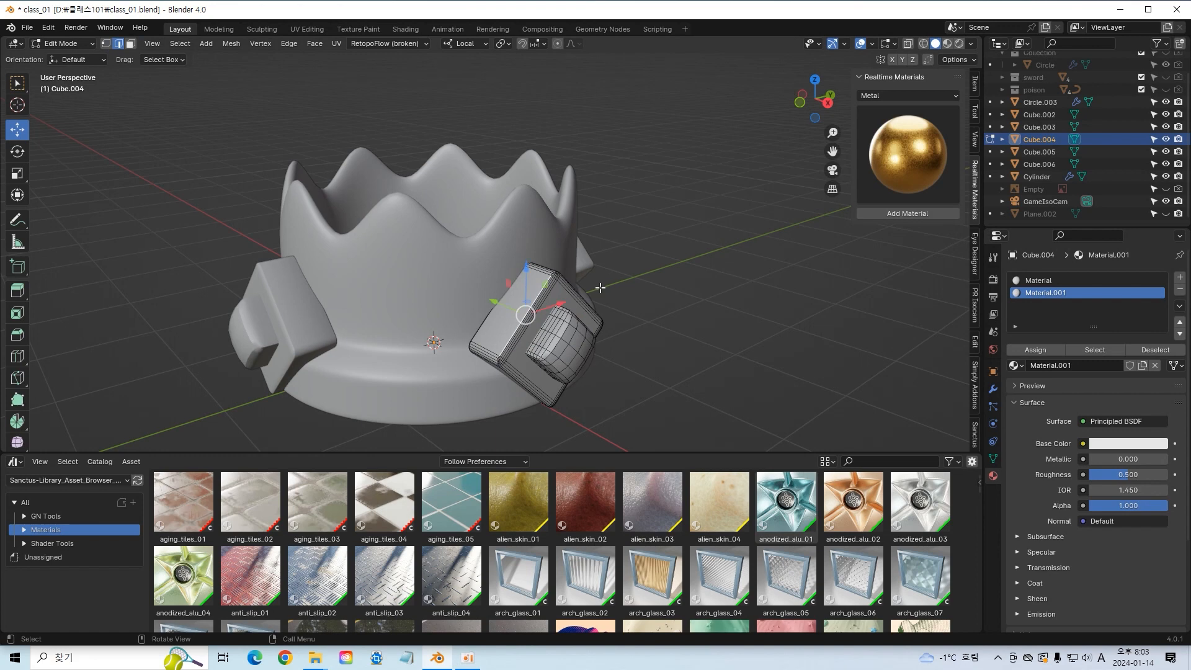
pyautogui.press('l')
pyautogui.moveTo(600, 286); pyautogui.dragTo(588, 304, button='middle')
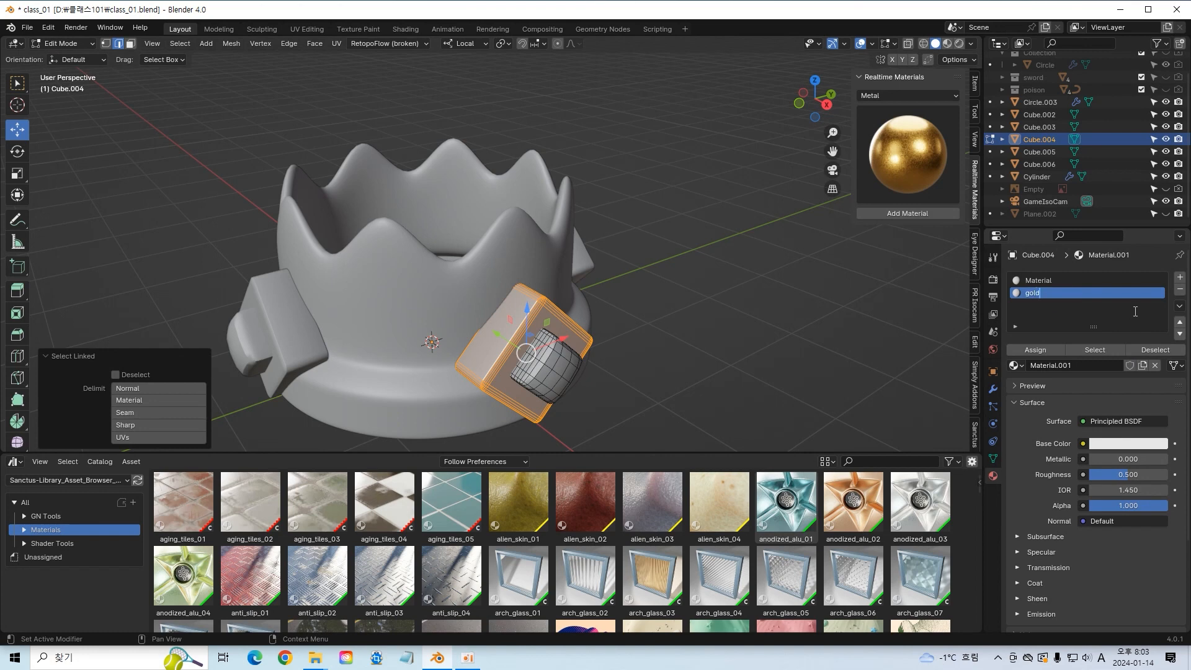
pyautogui.click(1043, 352)
# Step: Replace the gold material with Fast Gold, assign it to the gem's frame, and preview it in rendered shading
pyautogui.click(1015, 365)
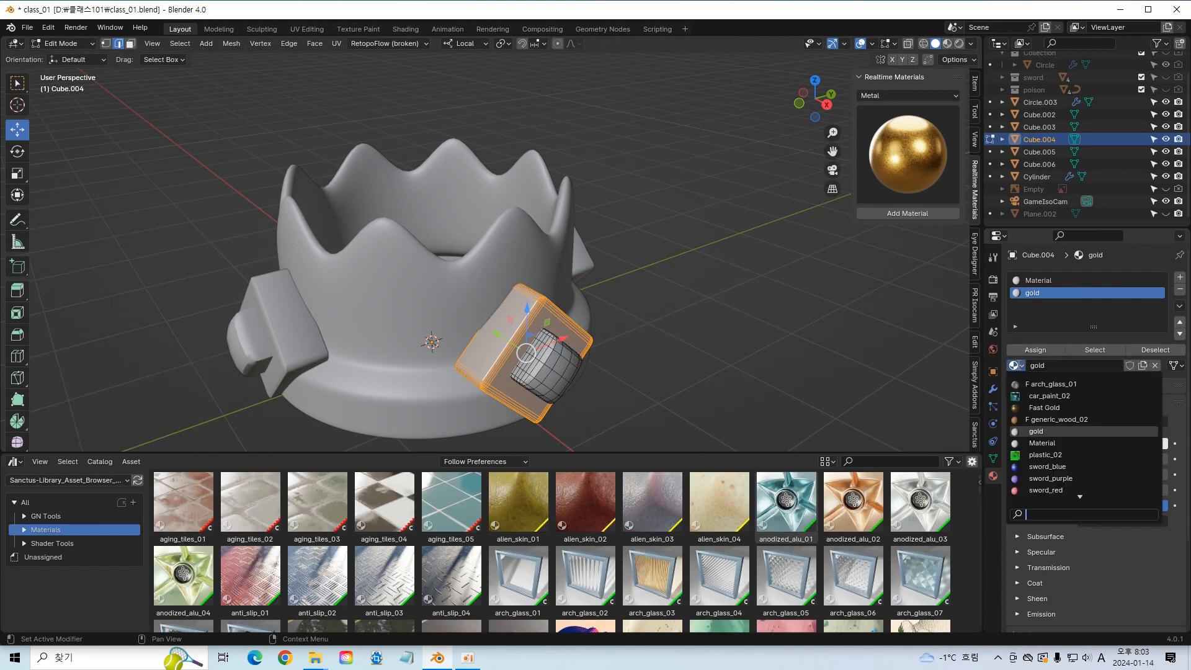
pyautogui.click(1052, 407)
pyautogui.click(1043, 352)
pyautogui.hotkey('alt', 'a')
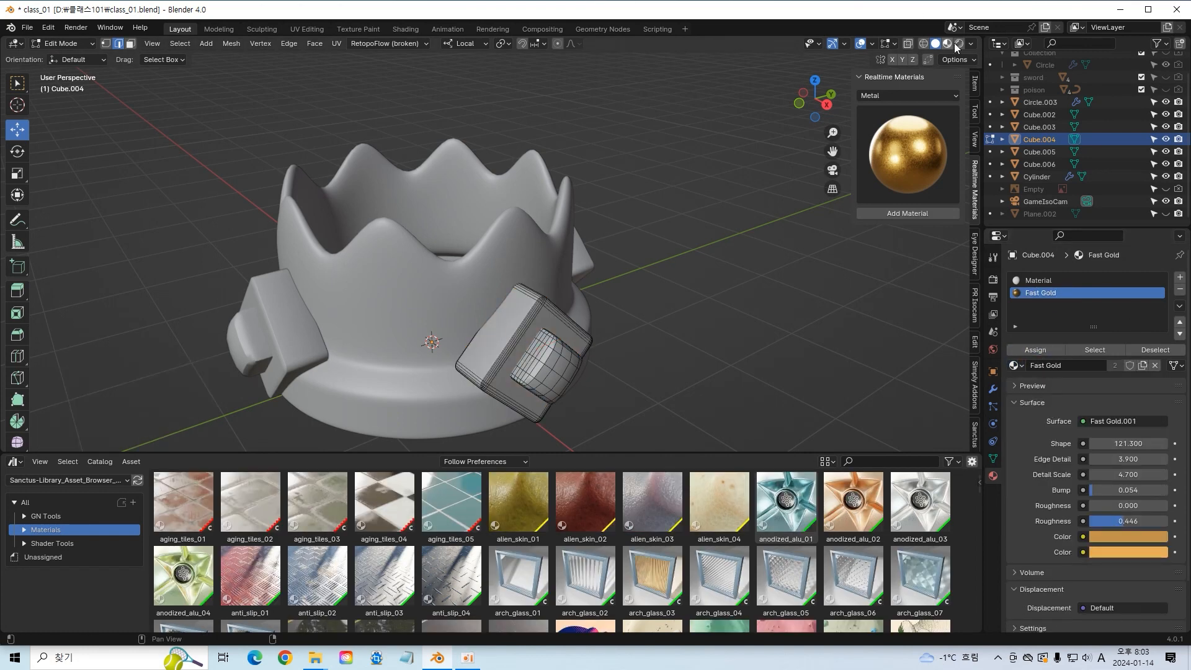
pyautogui.click(959, 43)
pyautogui.moveTo(752, 253); pyautogui.dragTo(803, 270, button='middle')
pyautogui.press('Tab')
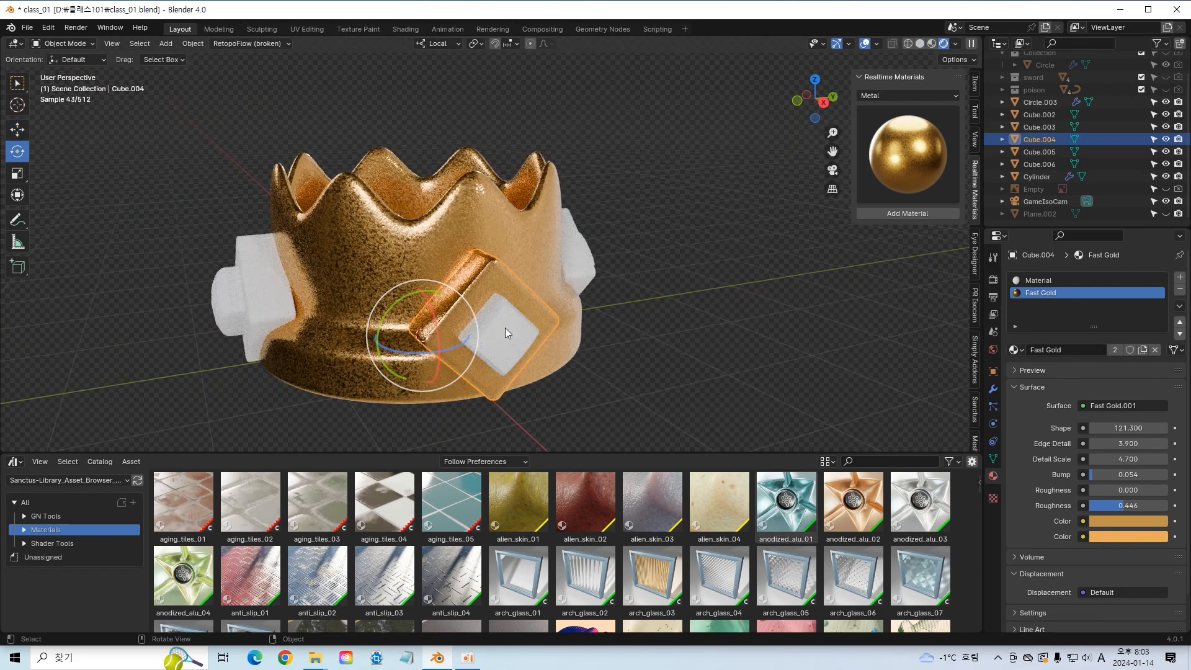
# Step: Select the gem's inner stone and find the gems_04 material in the asset library
pyautogui.press('Tab')
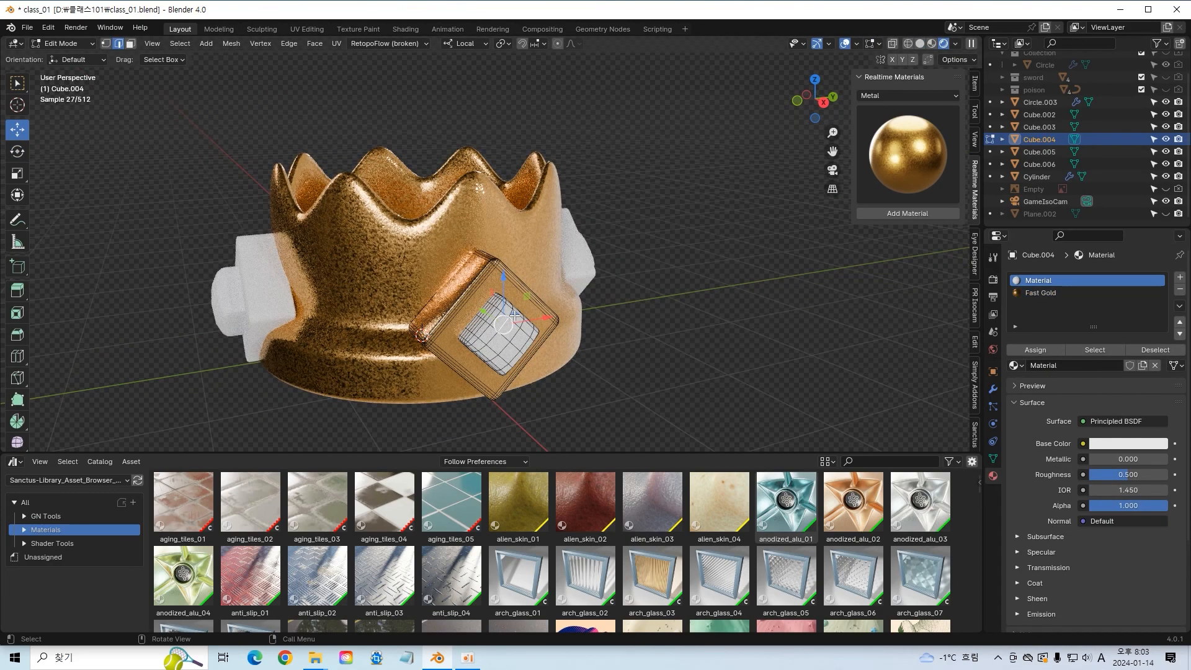
pyautogui.press('l')
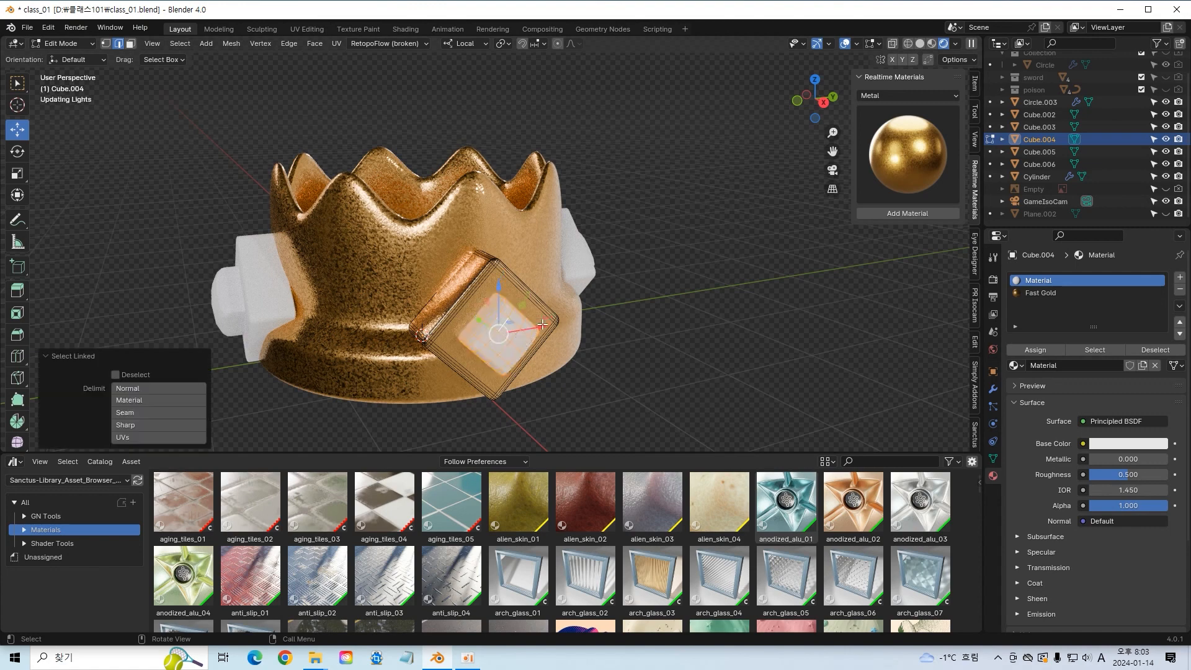
pyautogui.scroll(-15, 792, 518)
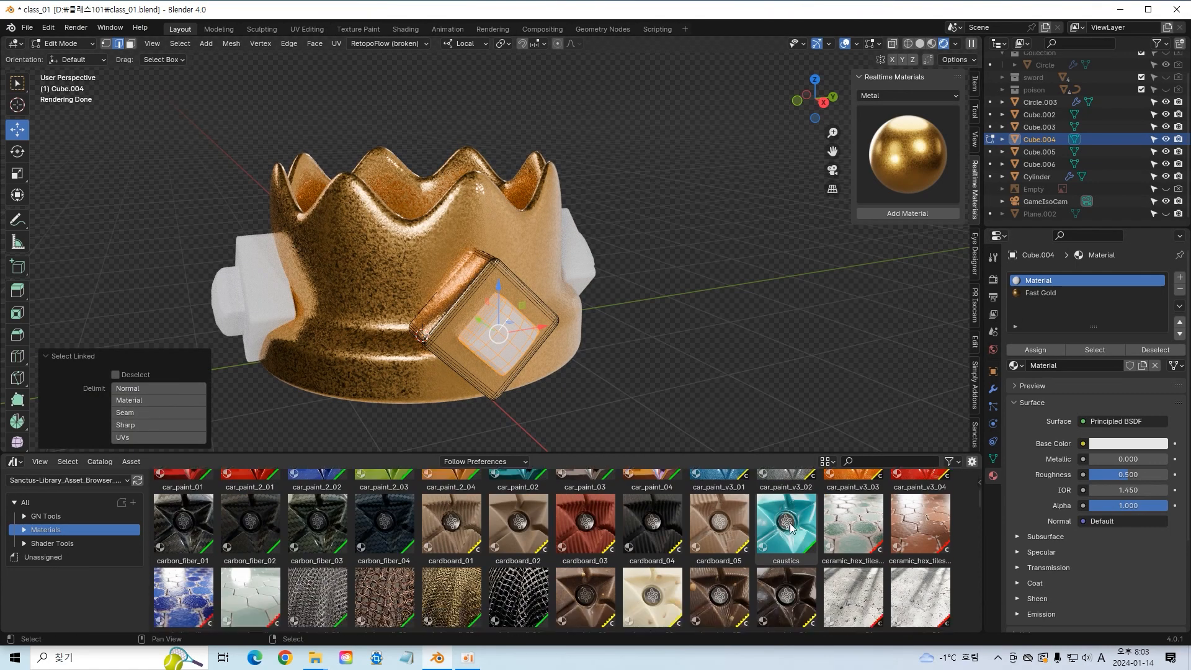
pyautogui.click(919, 539)
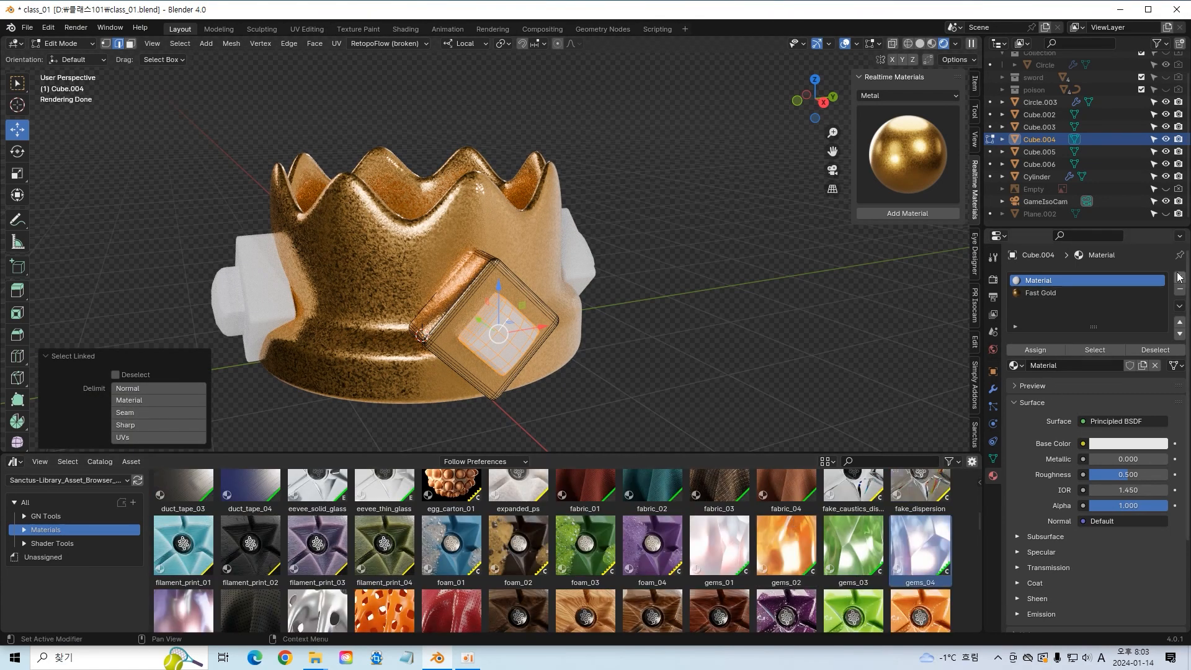
pyautogui.click(1178, 277)
pyautogui.click(1179, 289)
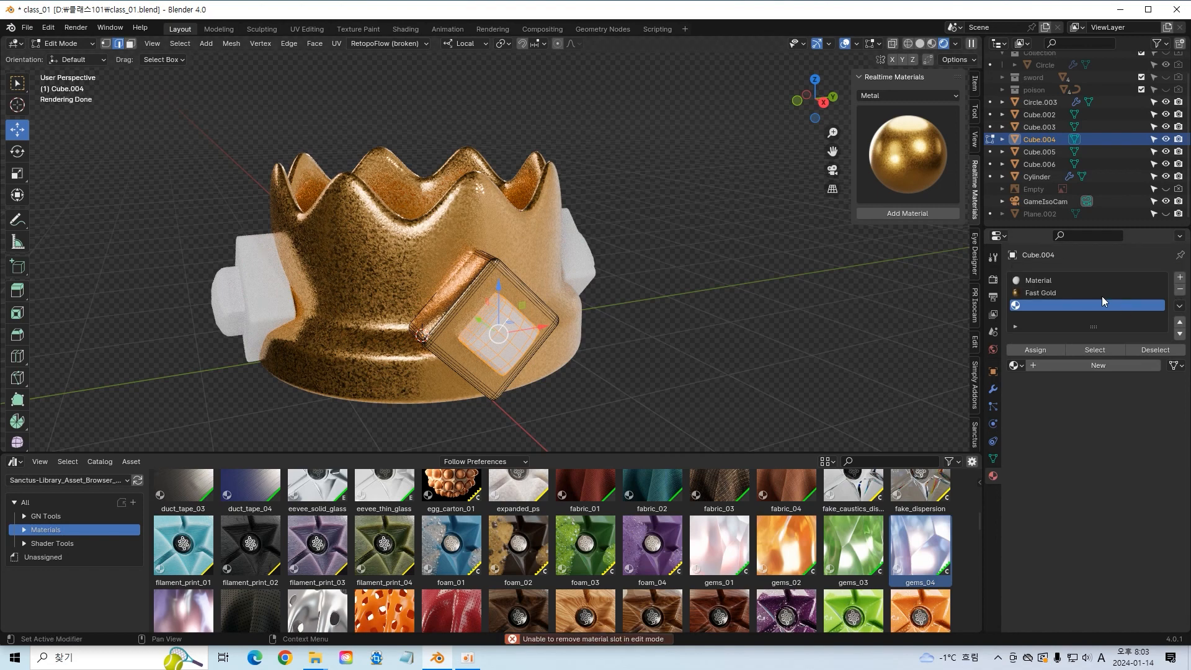
pyautogui.press('Tab')
pyautogui.click(1179, 290)
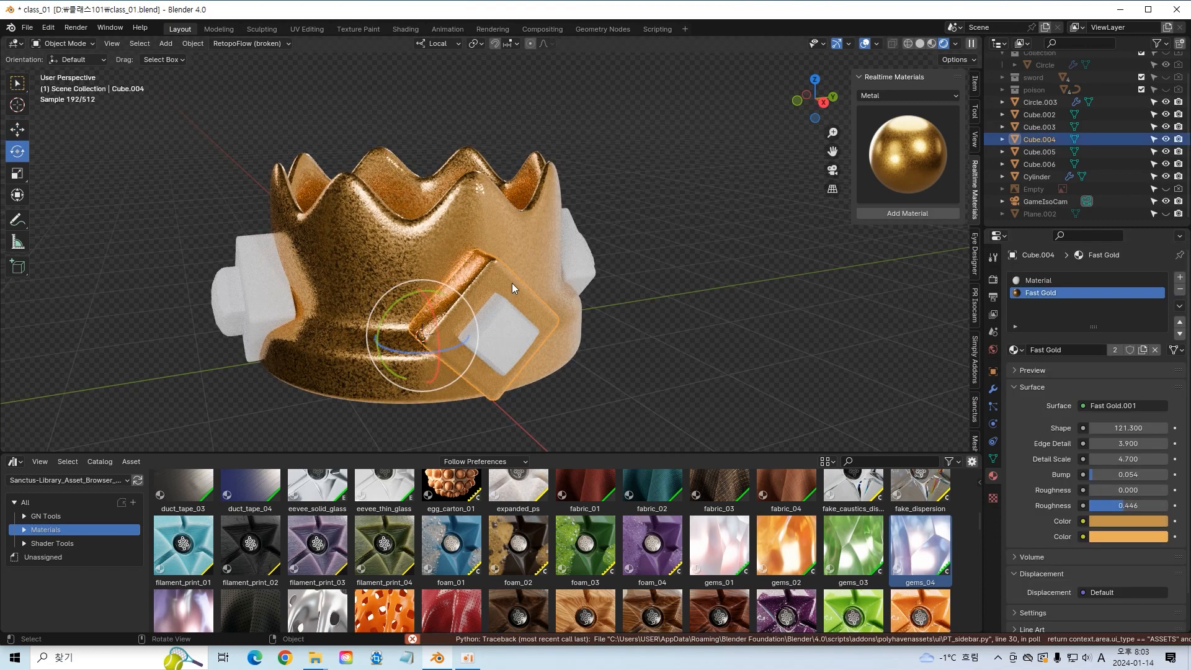
# Step: Replace the material in the inner stone's slot with gems_04 from the asset library and save the file
pyautogui.press('Tab')
pyautogui.press('l')
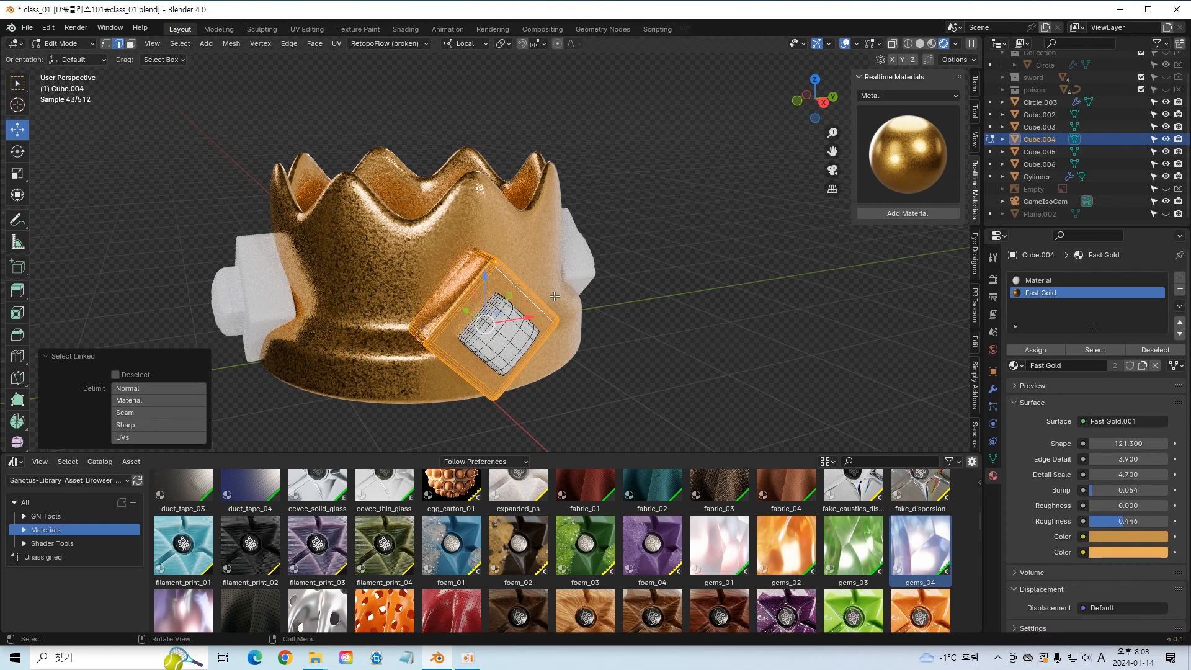
pyautogui.click(1050, 282)
pyautogui.moveTo(919, 536); pyautogui.dragTo(1039, 282)
pyautogui.hotkey('ctrl', 's')
pyautogui.press('Tab')
pyautogui.click(767, 340)
pyautogui.moveTo(768, 340); pyautogui.dragTo(738, 323, button='middle')
# Step: Find tint_dispersion_05 in the asset library and apply it to the positive X gem's inner stone slot
pyautogui.scroll(-8, 638, 512)
pyautogui.scroll(-4, 638, 516)
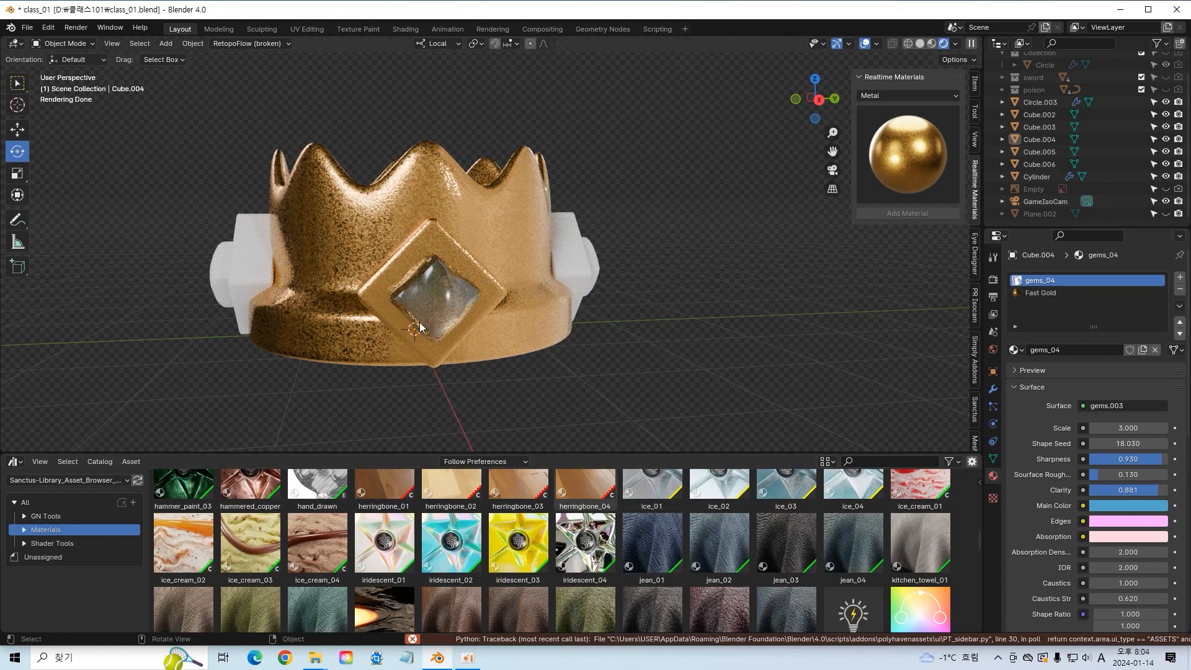
pyautogui.scroll(-8, 547, 561)
pyautogui.moveTo(482, 333); pyautogui.dragTo(601, 340, button='middle')
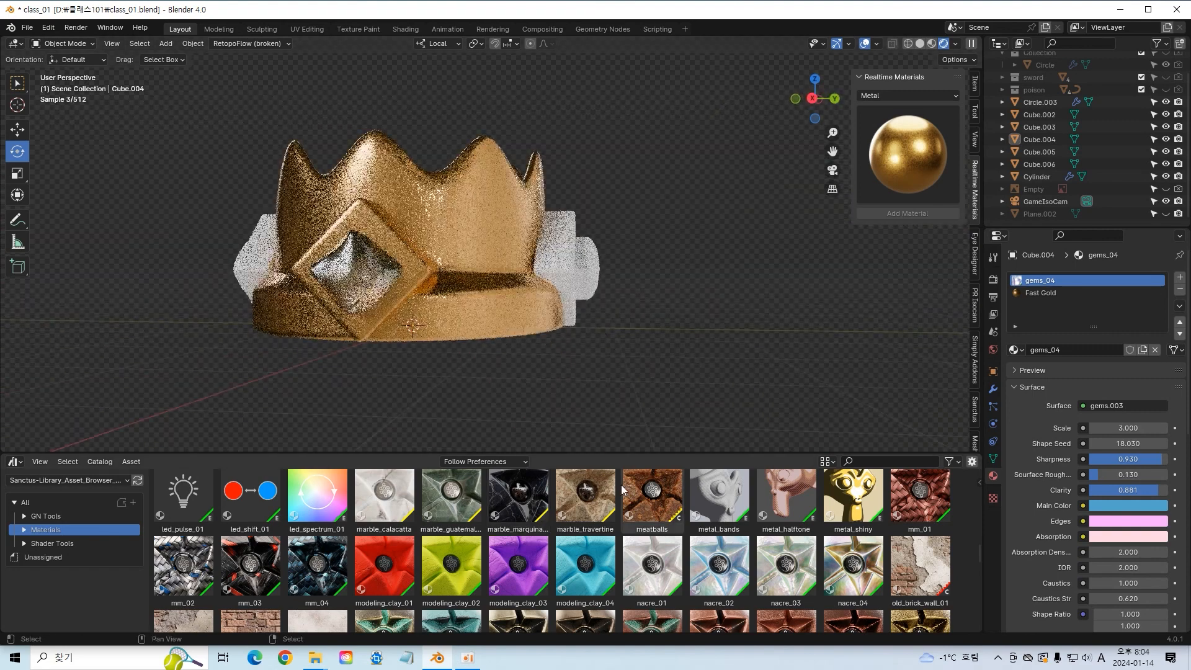
pyautogui.scroll(-15, 624, 500)
pyautogui.scroll(-10, 621, 502)
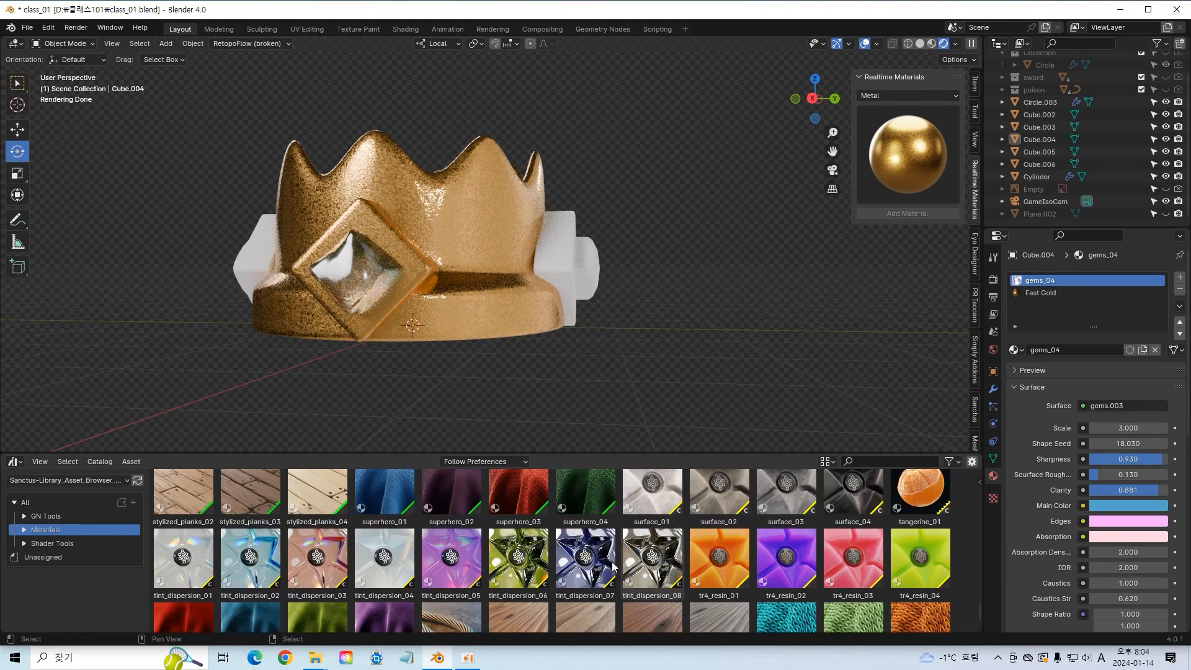
pyautogui.moveTo(430, 561); pyautogui.dragTo(1054, 280)
# Step: Shift the tint colour of tint_dispersion_05 to a stronger magenta
pyautogui.moveTo(667, 297); pyautogui.dragTo(675, 326, button='middle')
pyautogui.click(1108, 599)
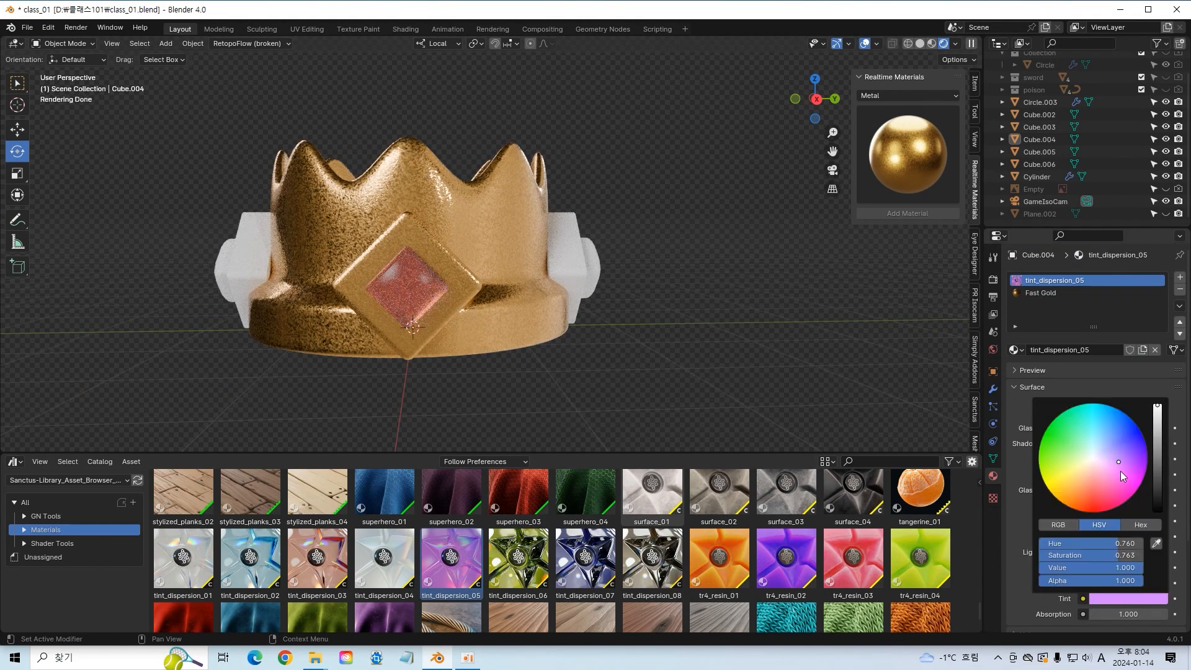
pyautogui.click(1125, 474)
# Step: Add a new material named gold1 to the back gem and replace it with Fast Gold
pyautogui.moveTo(757, 358); pyautogui.dragTo(617, 364, button='middle')
pyautogui.click(527, 263)
pyautogui.press('Tab')
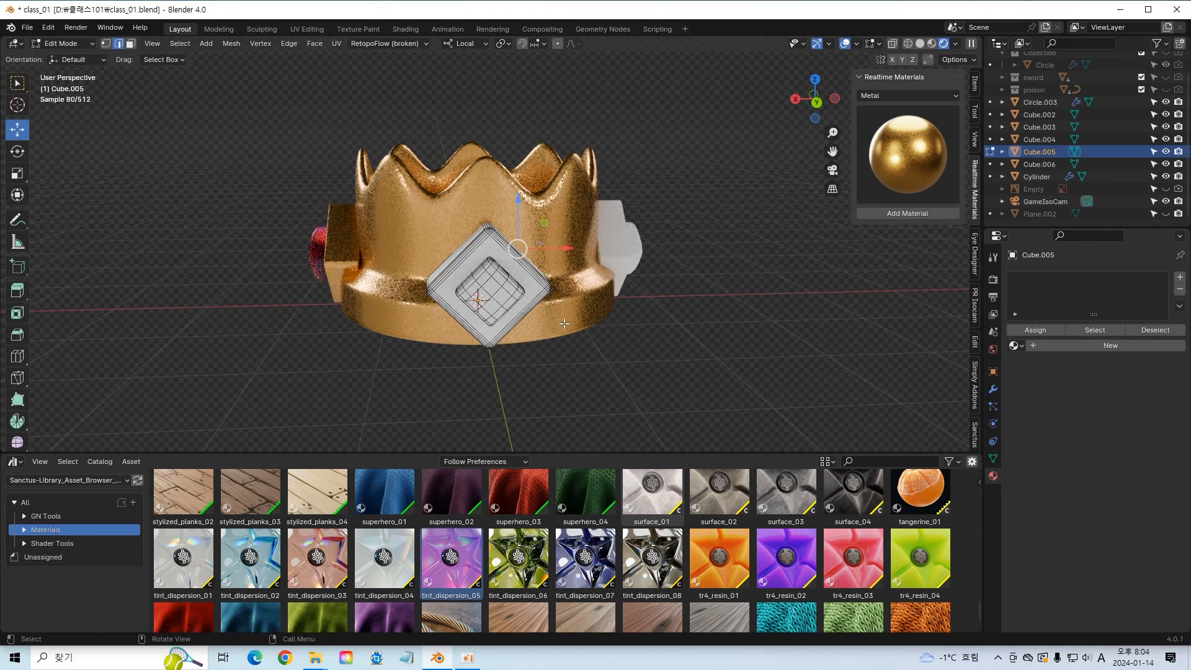
pyautogui.press('l')
pyautogui.click(1179, 278)
pyautogui.click(1059, 345)
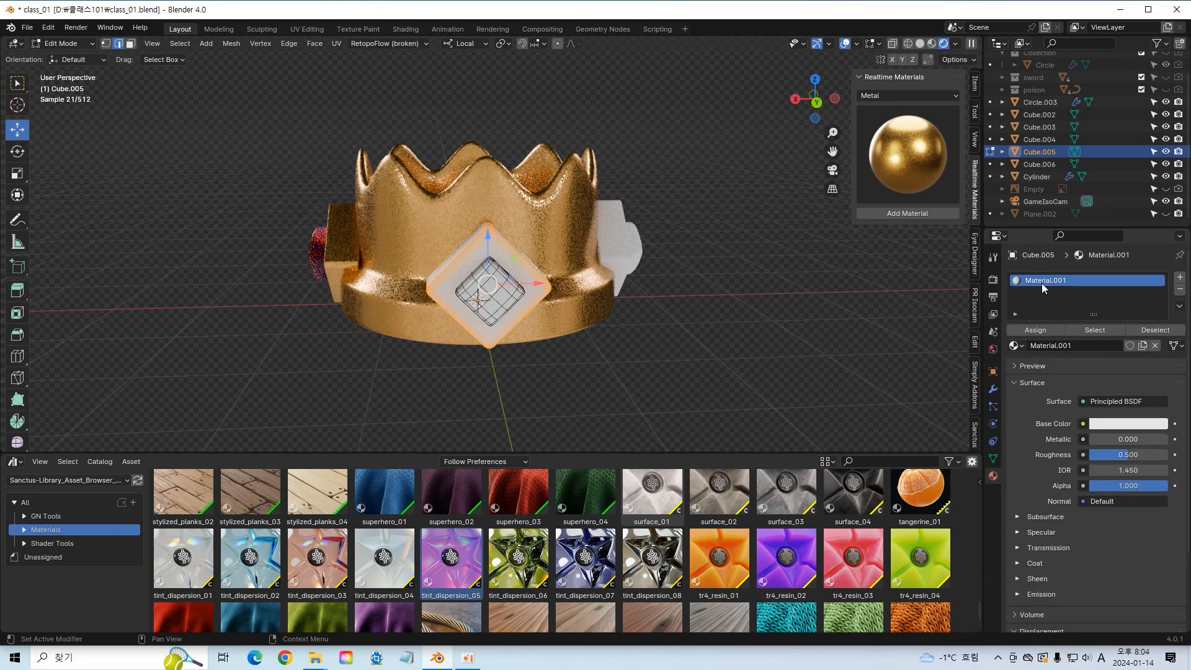
pyautogui.click(1057, 287)
pyautogui.write('gold1')
pyautogui.press('Return')
pyautogui.click(1015, 346)
pyautogui.click(1054, 388)
pyautogui.press('Tab')
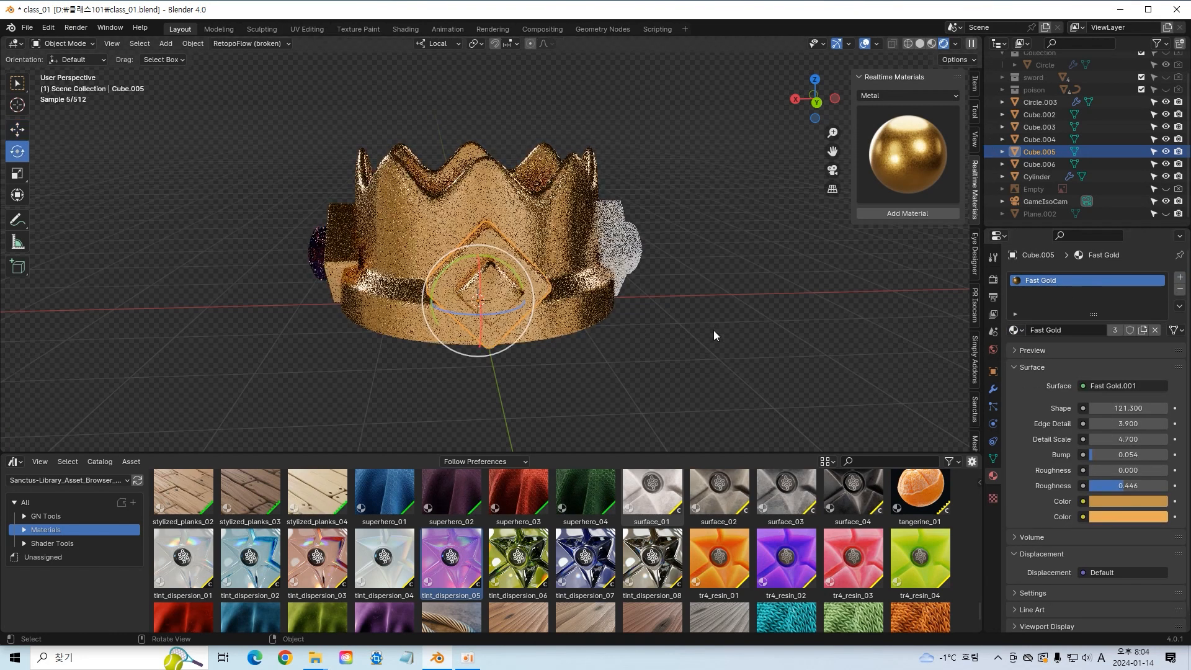
# Step: Select the back gem's linked inner stone in edit mode and add a second material slot with a new material
pyautogui.moveTo(494, 295); pyautogui.dragTo(731, 318)
pyautogui.moveTo(731, 317); pyautogui.dragTo(719, 317, button='middle')
pyautogui.press('KP_1')
pyautogui.moveTo(737, 276); pyautogui.dragTo(516, 312, button='middle')
pyautogui.press('Tab')
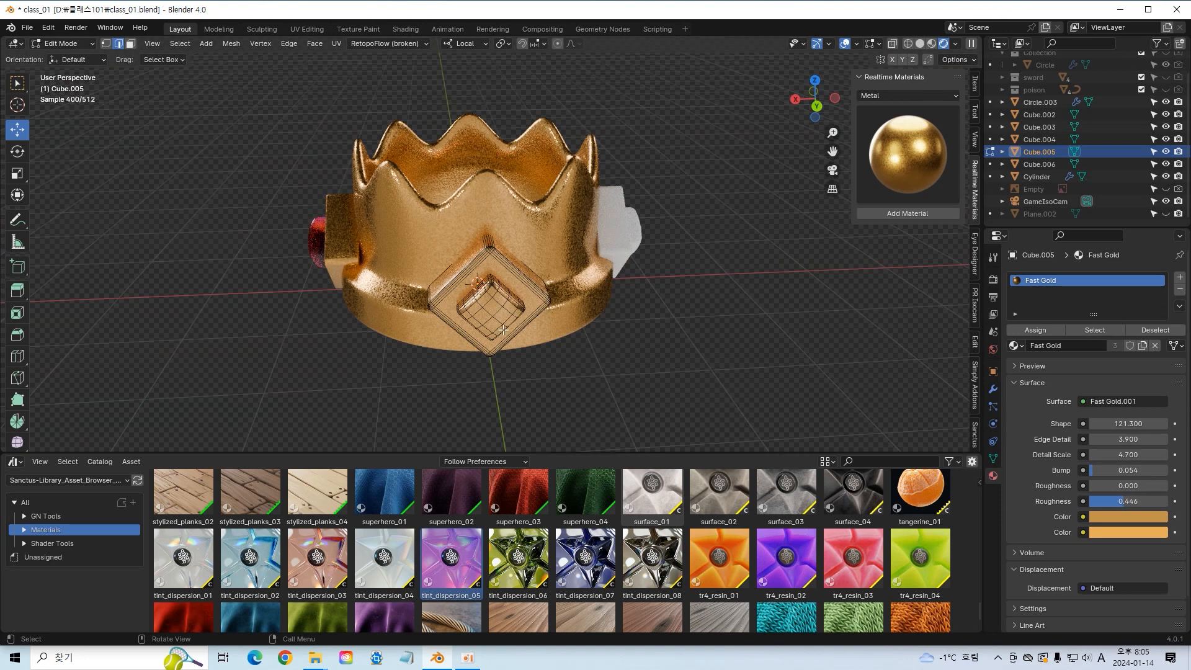
pyautogui.click(531, 313)
pyautogui.hotkey('ctrl', 'i')
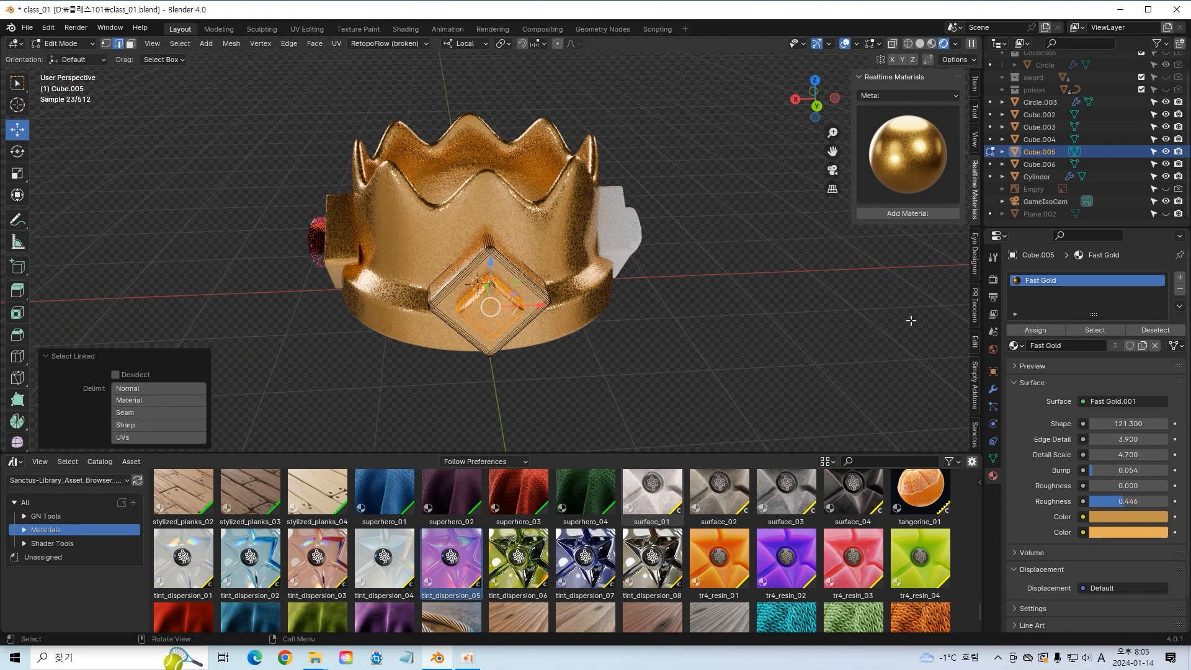
pyautogui.click(1179, 277)
pyautogui.click(1082, 366)
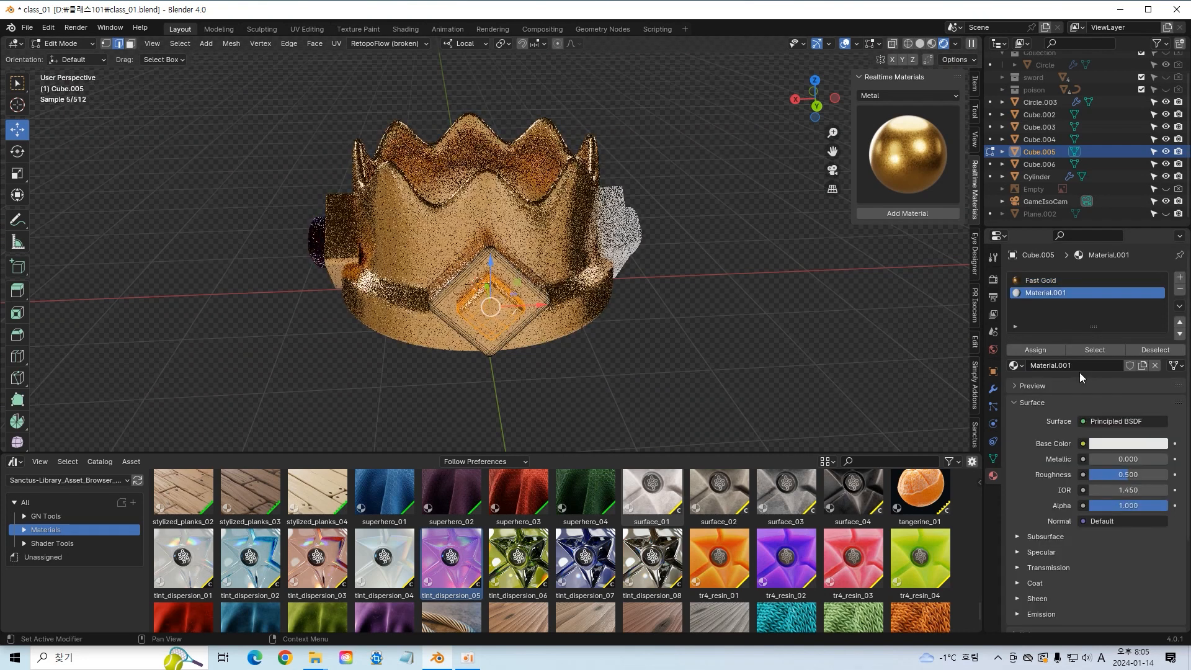
# Step: Assign the second slot to the back gem's stone, trying tint_dispersion_03 and tint_dispersion_02 before settling on tint_dispersion_07
pyautogui.click(1017, 365)
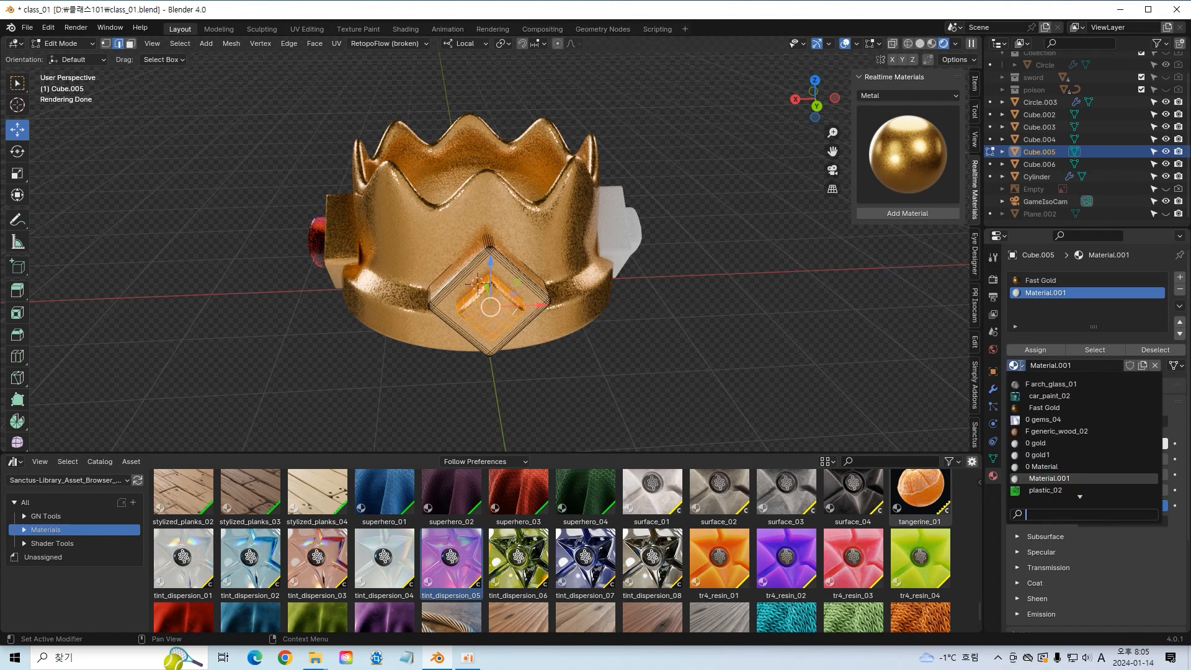
pyautogui.moveTo(324, 558); pyautogui.dragTo(1067, 292)
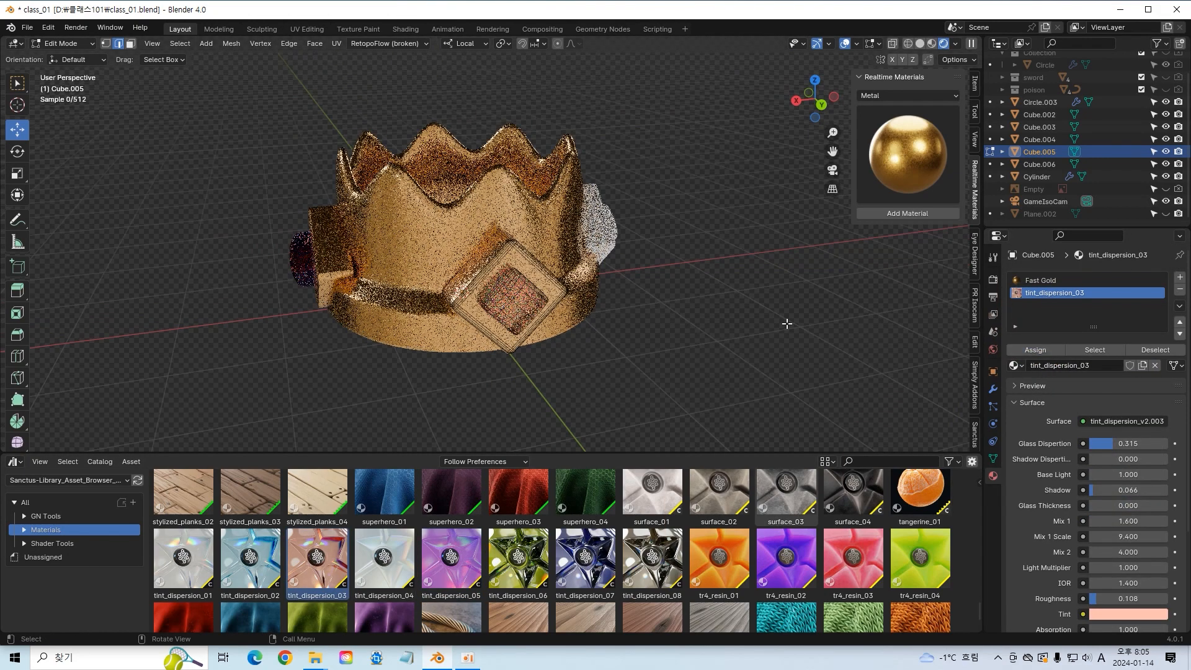
pyautogui.press('Tab')
pyautogui.moveTo(250, 558); pyautogui.dragTo(1090, 315)
pyautogui.moveTo(585, 558); pyautogui.dragTo(1070, 293)
# Step: Add two material slots with new materials to the negative X gem in edit mode
pyautogui.moveTo(745, 342); pyautogui.dragTo(642, 229, button='middle')
pyautogui.click(643, 228)
pyautogui.press('Tab')
pyautogui.moveTo(739, 262); pyautogui.dragTo(670, 263, button='middle')
pyautogui.click(670, 263)
pyautogui.press('l')
pyautogui.click(1128, 344)
pyautogui.click(1180, 278)
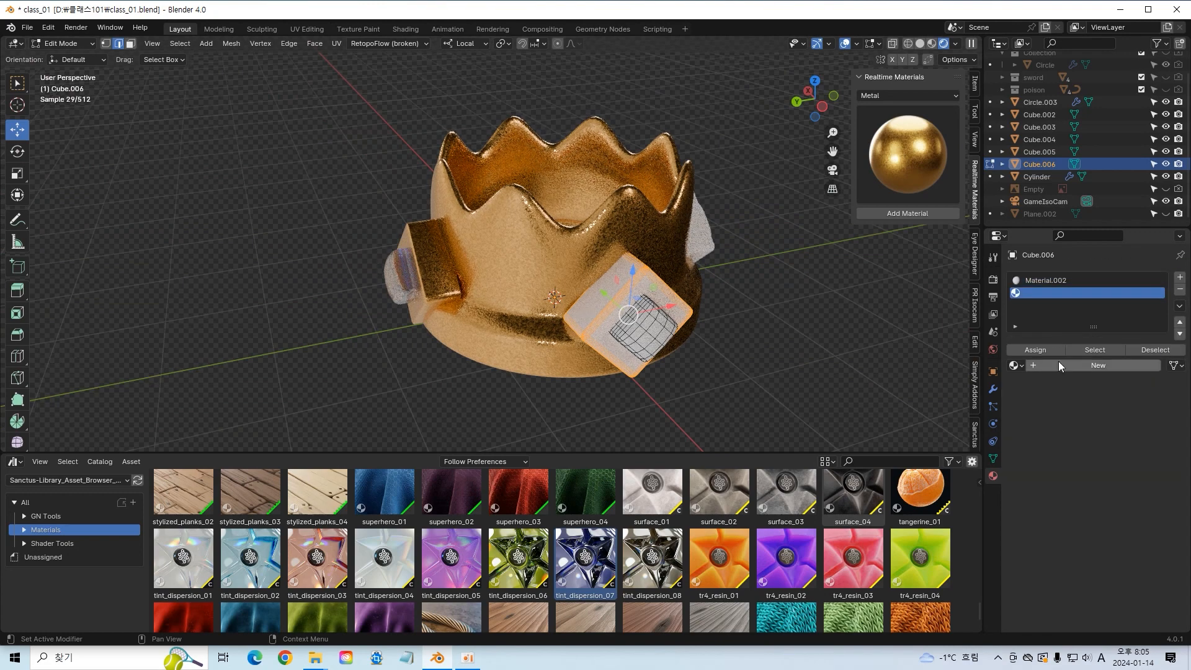
pyautogui.click(1059, 363)
# Step: Replace the material in the negative X gem's first slot with Fast Gold and select its linked inner stone
pyautogui.click(1030, 280)
pyautogui.click(1019, 367)
pyautogui.click(1045, 408)
pyautogui.click(1042, 349)
pyautogui.hotkey('ctrl', 'z')
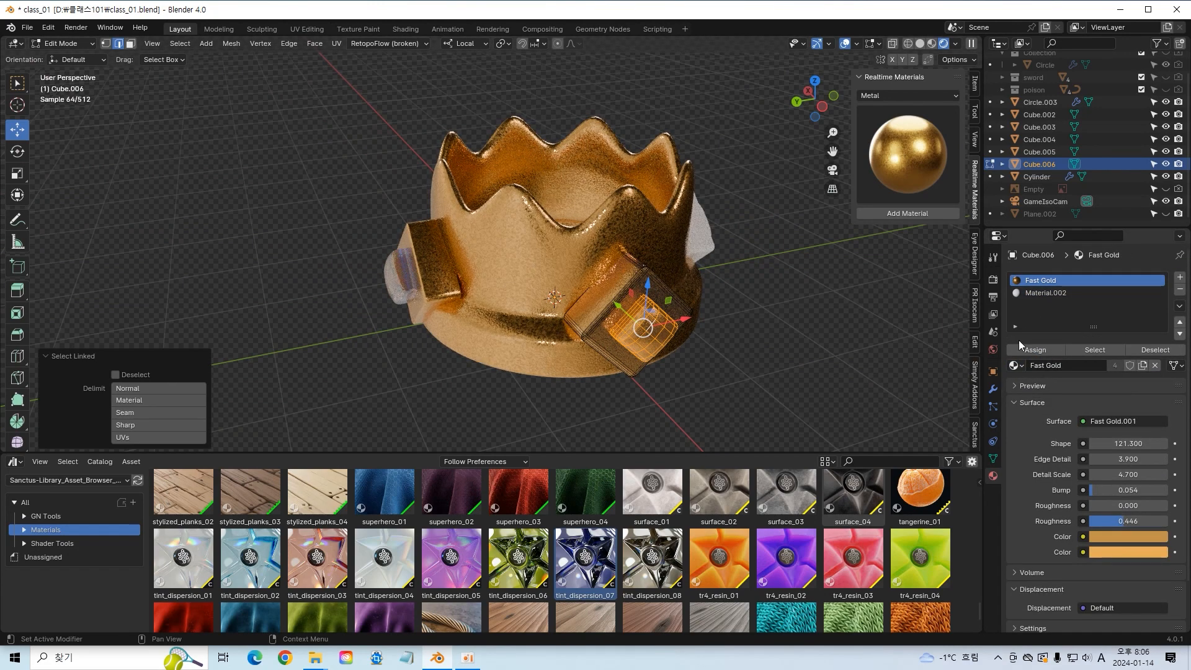
# Step: Set the negative X gem's second slot to tint_dispersion_05 and assign it to the selected inner stone
pyautogui.click(1030, 293)
pyautogui.click(1015, 366)
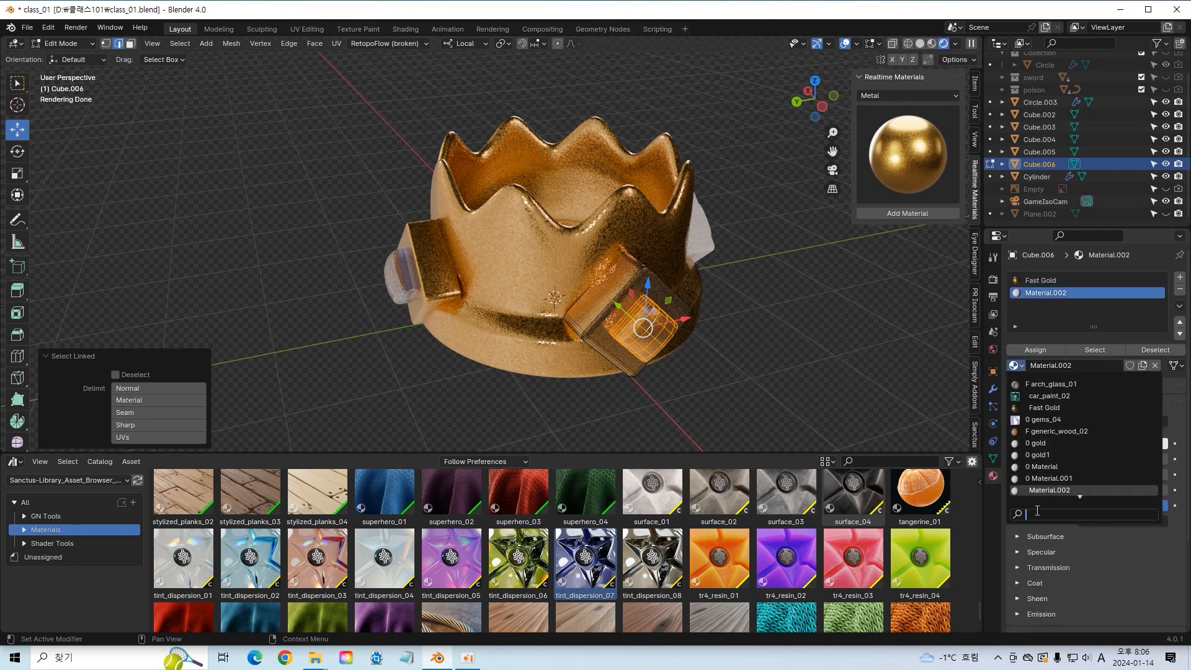
pyautogui.write('tin')
pyautogui.press('Down')
pyautogui.press('Down')
pyautogui.press('Return')
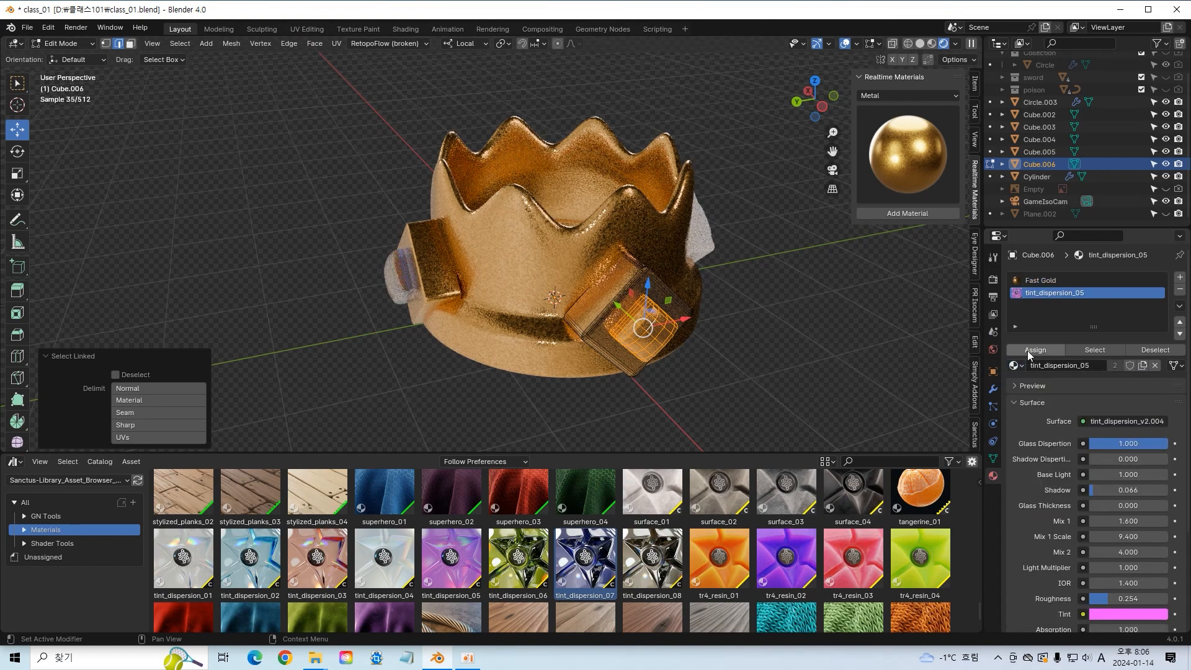
pyautogui.click(1027, 351)
pyautogui.press('Tab')
# Step: Add a material slot with a new material to the front gem in edit mode
pyautogui.click(805, 333)
pyautogui.moveTo(804, 332); pyautogui.dragTo(724, 310, button='middle')
pyautogui.click(586, 286)
pyautogui.press('Tab')
pyautogui.click(591, 283)
pyautogui.press('l')
pyautogui.click(1180, 277)
pyautogui.click(1094, 348)
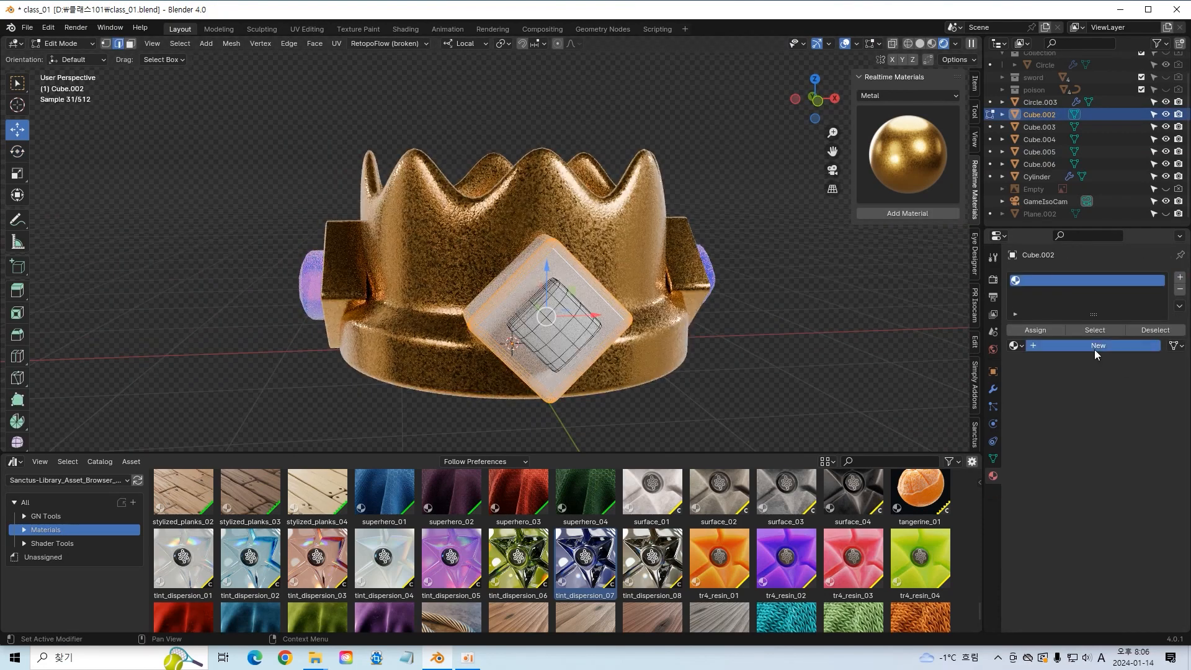
# Step: Replace the front gem's new material with the existing Fast Gold
pyautogui.click(1015, 346)
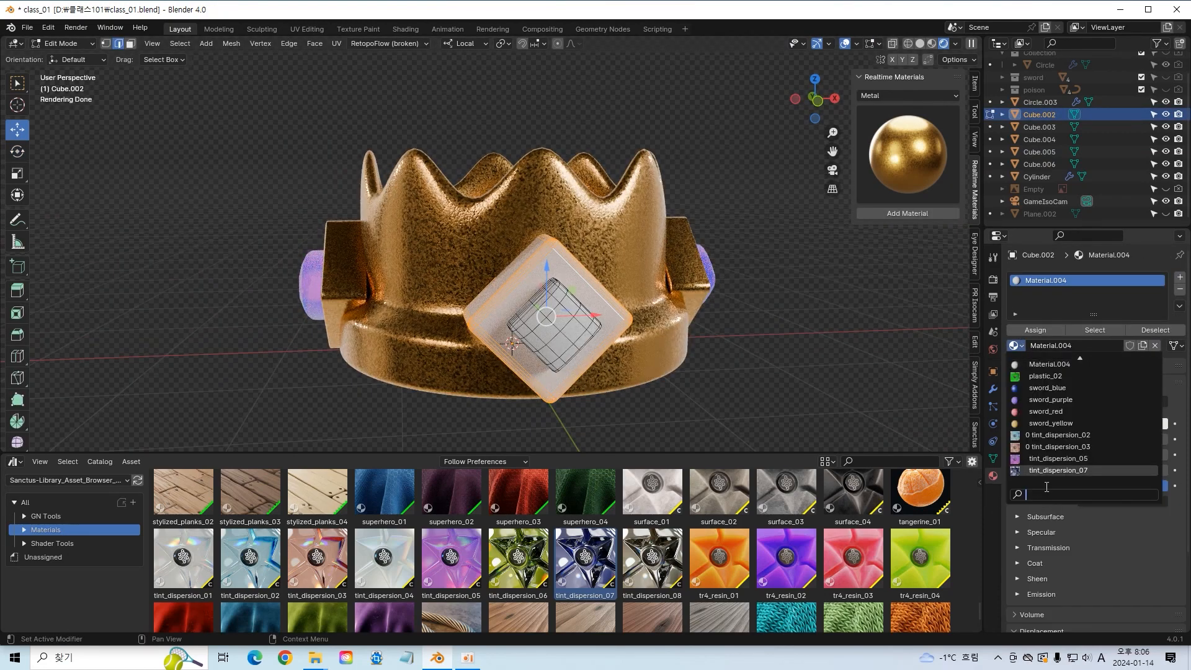
pyautogui.write('gol')
pyautogui.press('Down')
pyautogui.press('Down')
pyautogui.press('Return')
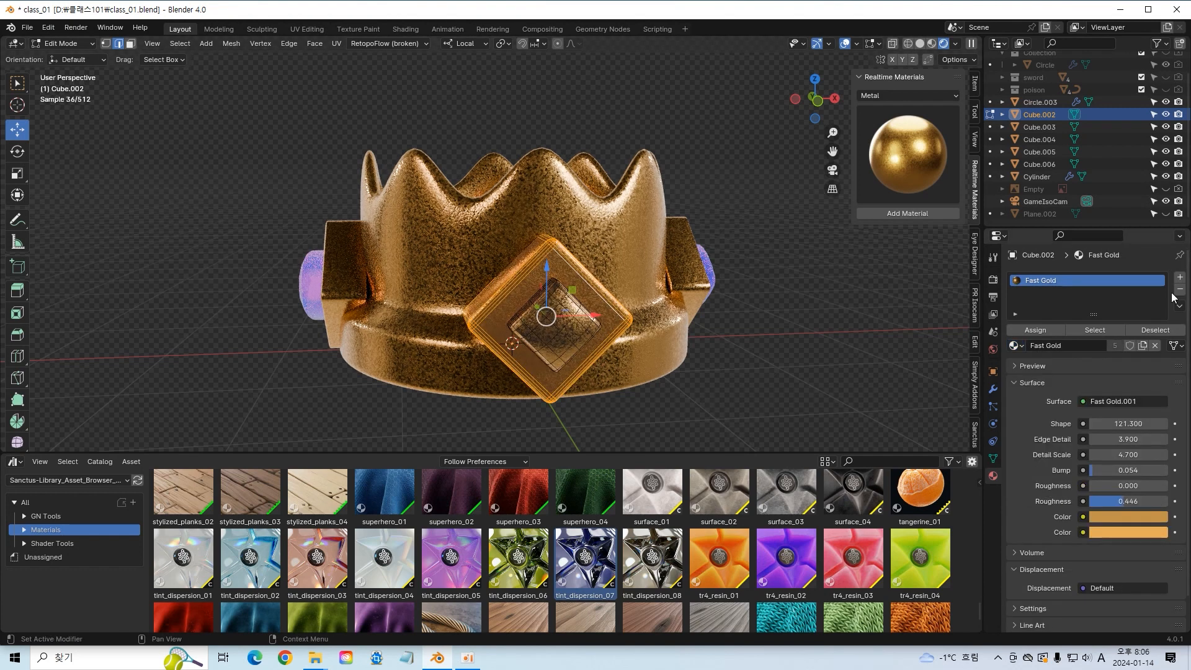
# Step: Add a second slot with tint_dispersion_07 to the front gem and assign it to the linked inner stone
pyautogui.click(1180, 278)
pyautogui.click(1079, 365)
pyautogui.click(1015, 365)
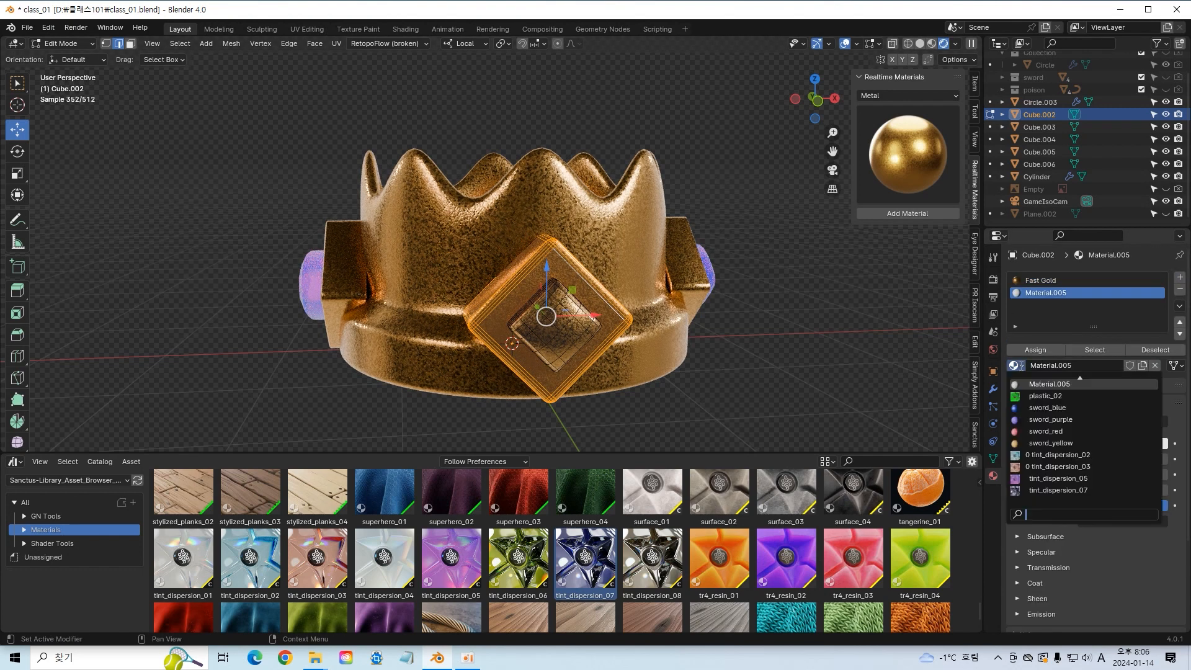
pyautogui.click(1048, 490)
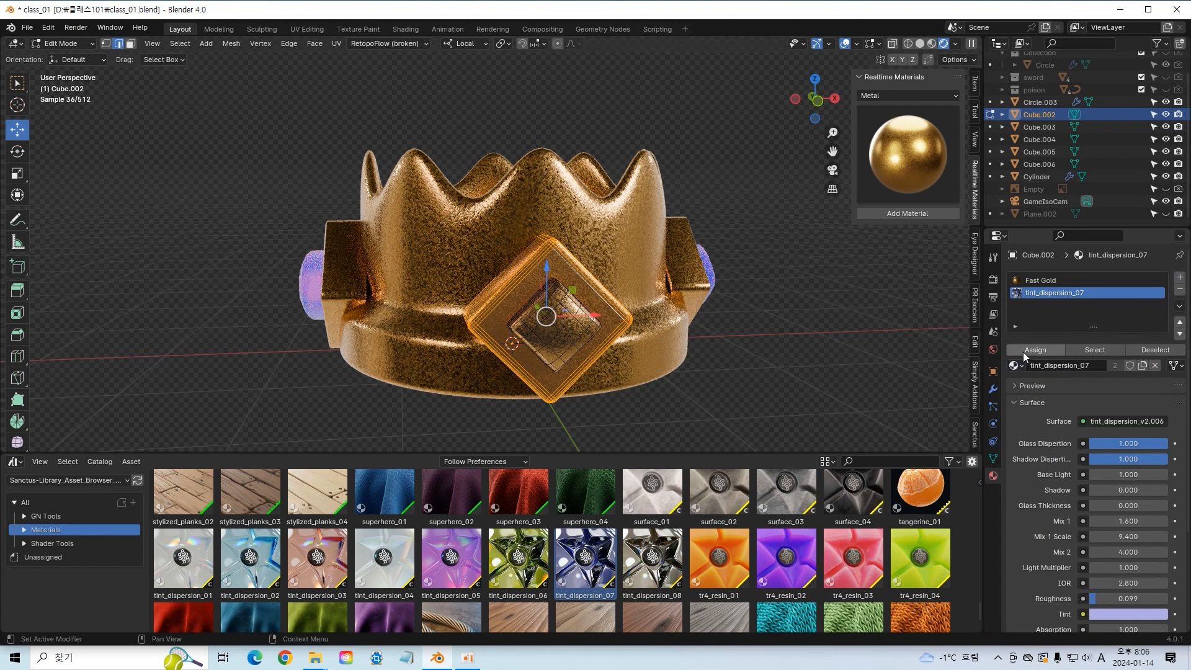
pyautogui.click(574, 316)
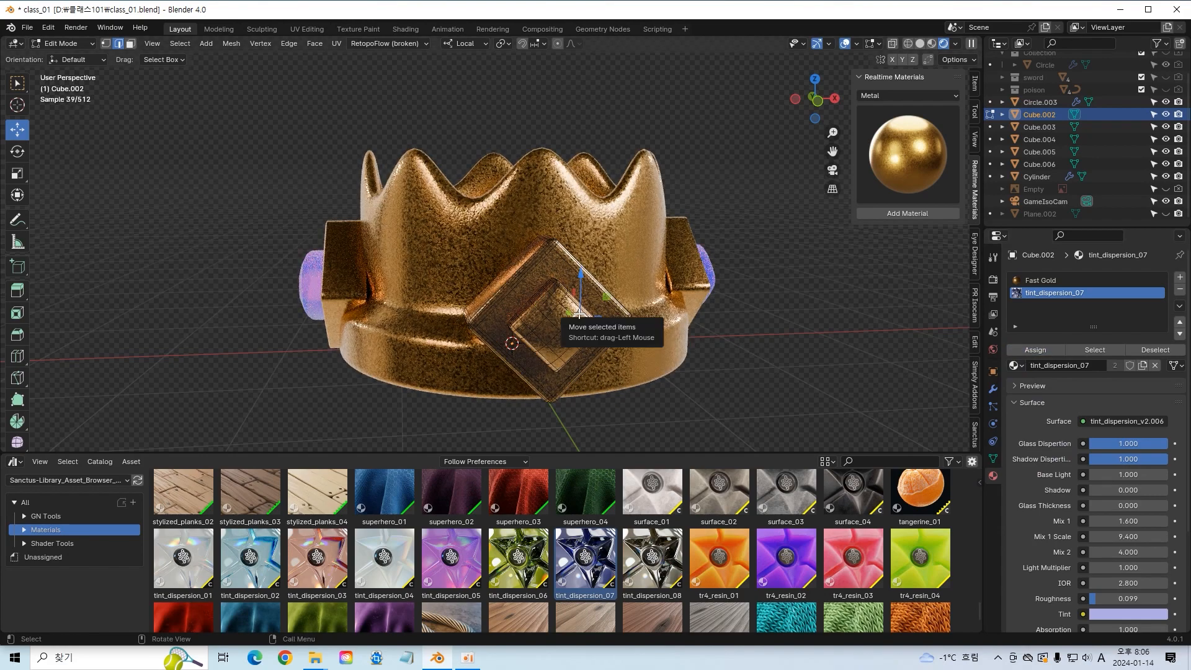
pyautogui.press('l')
pyautogui.press('Tab')
# Step: Try tint_dispersion_05 in the front gem's inner stone slot
pyautogui.moveTo(918, 335); pyautogui.dragTo(850, 349, button='middle')
pyautogui.click(660, 239)
pyautogui.moveTo(660, 239); pyautogui.dragTo(611, 342, button='middle')
pyautogui.click(611, 343)
pyautogui.click(1013, 350)
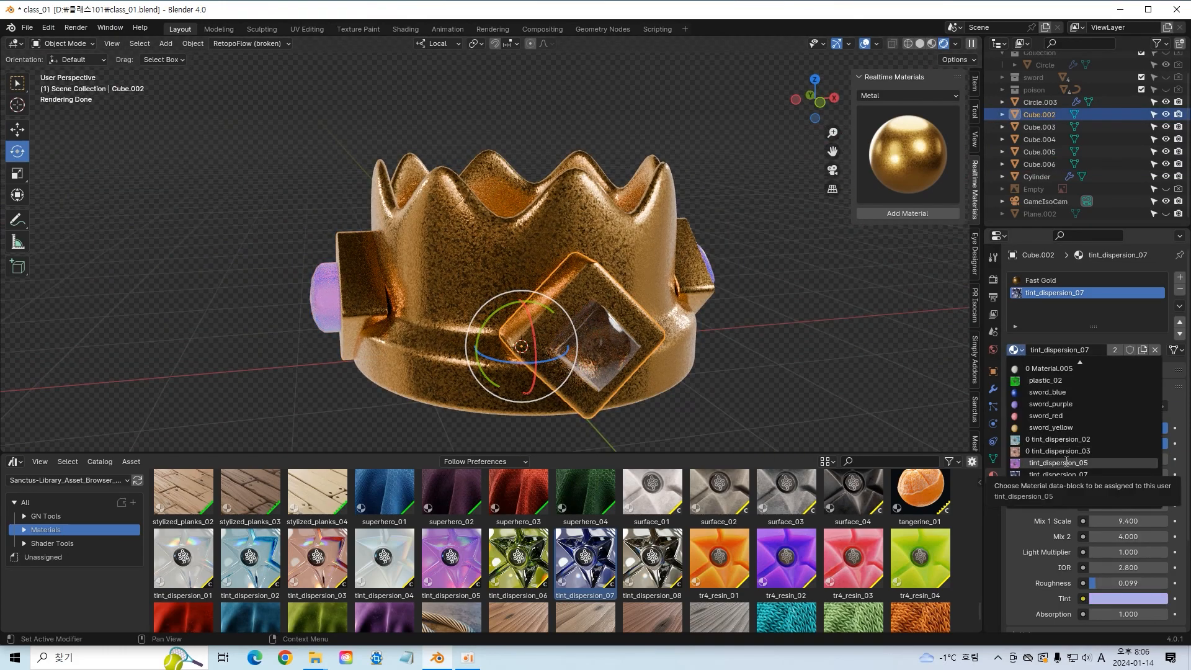
pyautogui.click(1050, 463)
pyautogui.click(779, 322)
# Step: Set the front gem's inner stone slot back to tint_dispersion_07
pyautogui.moveTo(779, 322); pyautogui.dragTo(586, 257, button='middle')
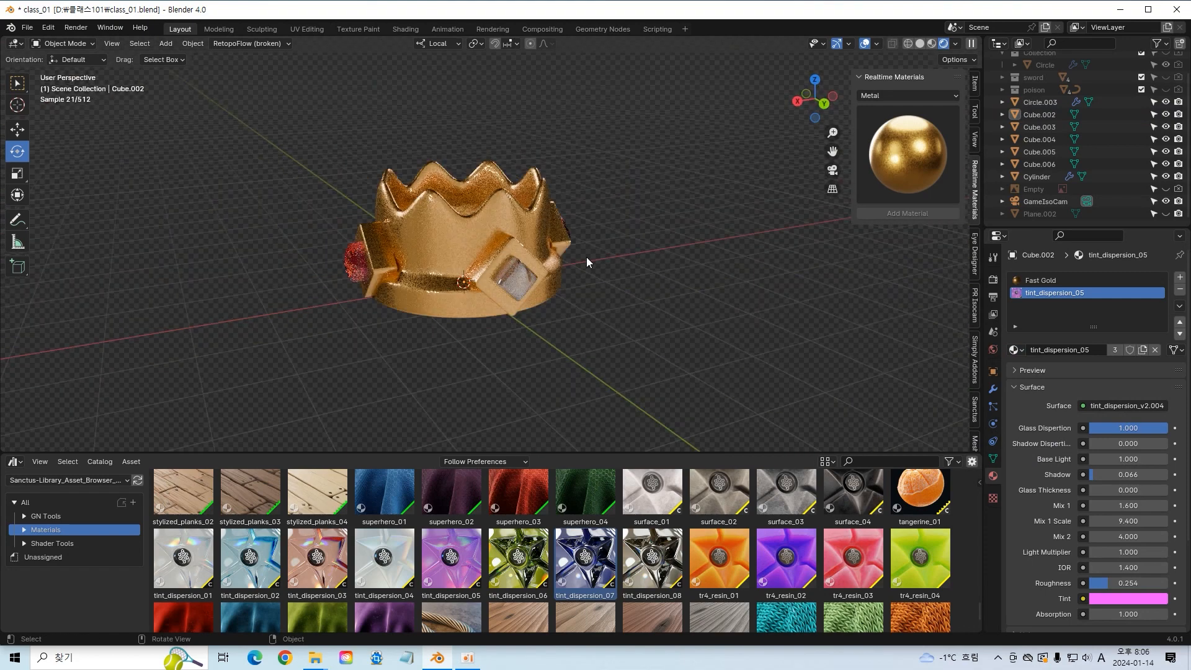
pyautogui.click(505, 270)
pyautogui.moveTo(505, 270); pyautogui.dragTo(661, 307, button='middle')
pyautogui.click(604, 282)
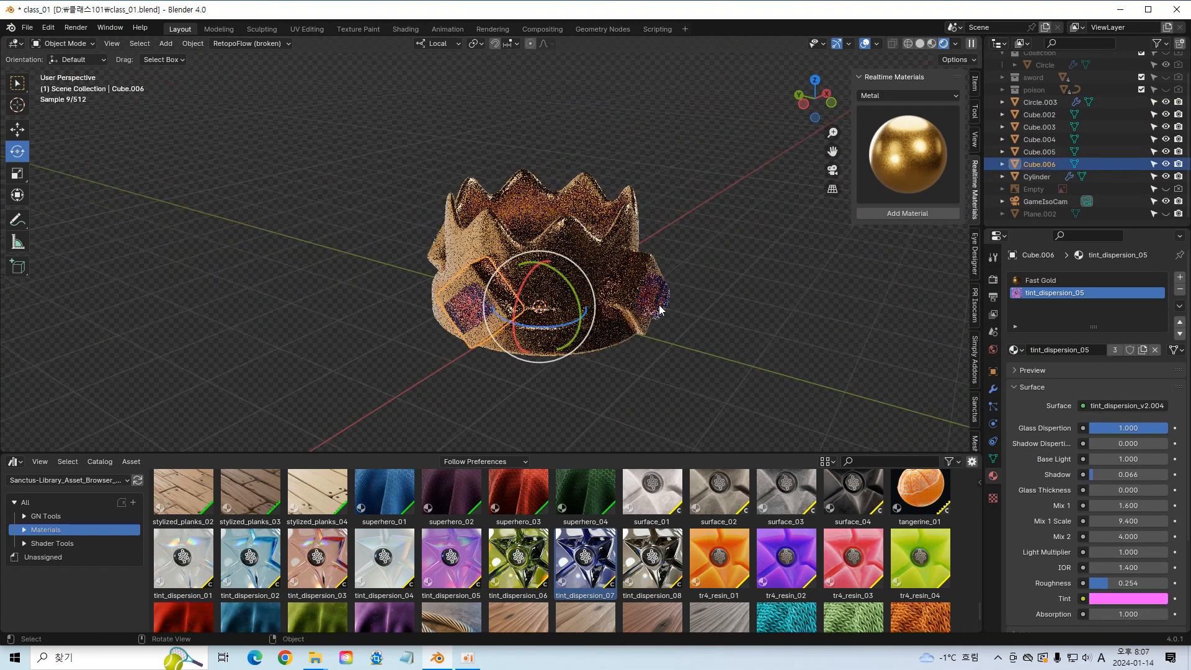
pyautogui.click(659, 302)
pyautogui.click(1014, 350)
pyautogui.click(1054, 475)
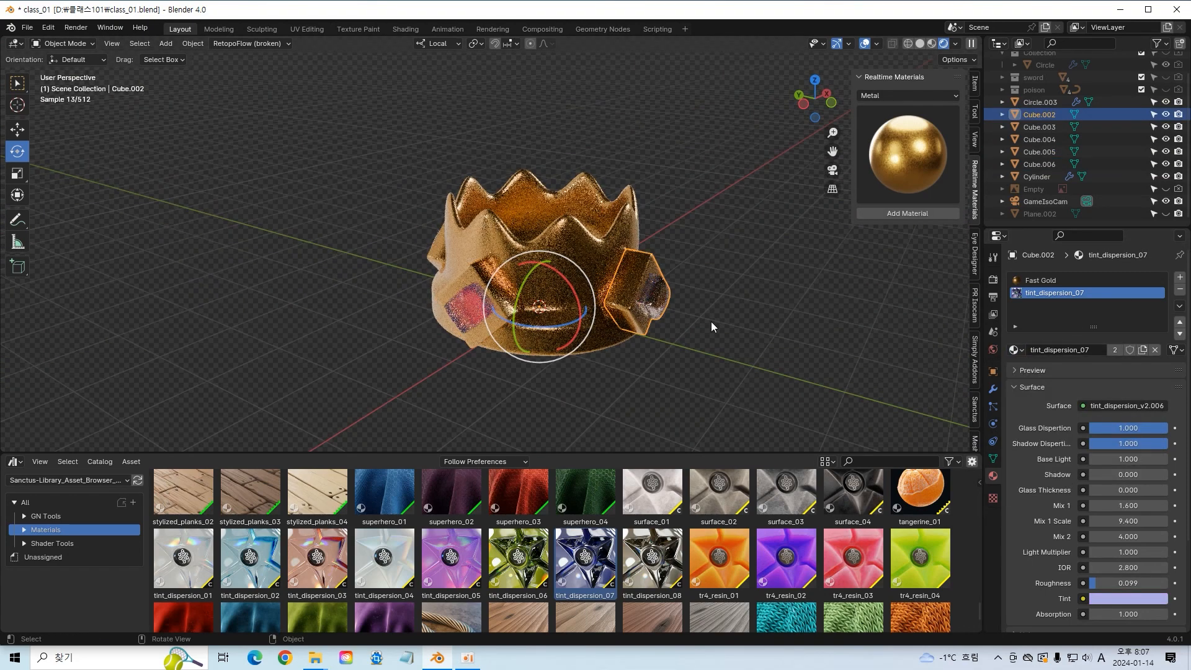
# Step: Check how the crown's gem materials look up close and through the camera
pyautogui.moveTo(711, 322); pyautogui.dragTo(650, 318, button='middle')
pyautogui.click(552, 316)
pyautogui.click(733, 322)
pyautogui.moveTo(733, 323); pyautogui.dragTo(690, 323, button='middle')
pyautogui.click(832, 170)
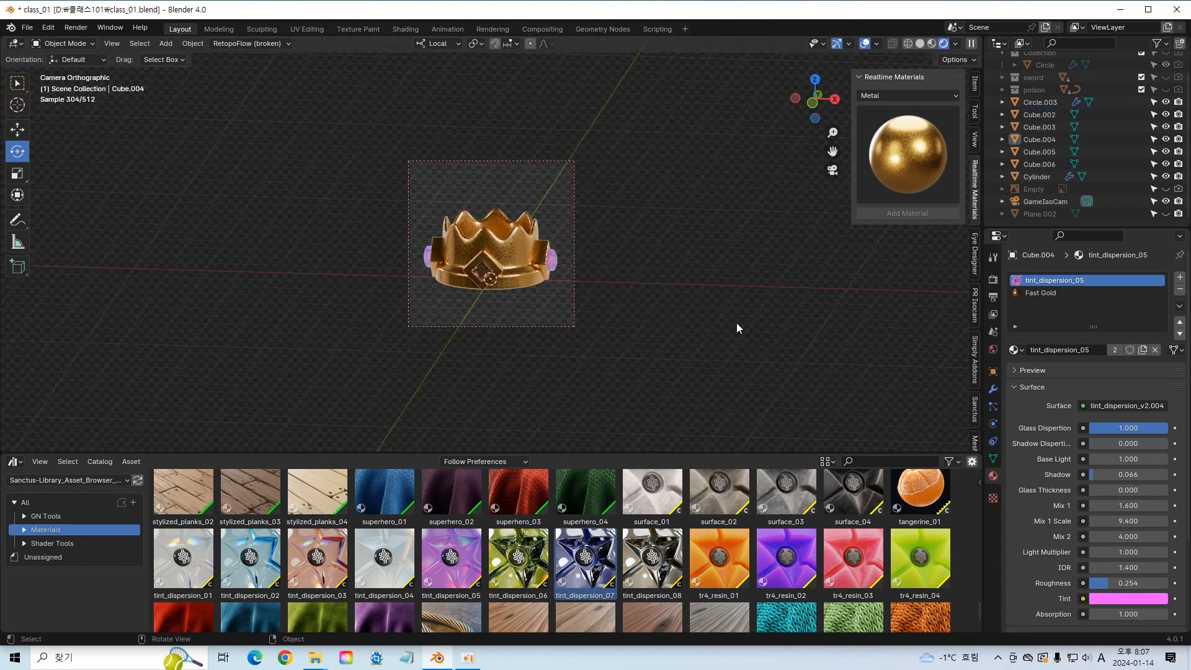
pyautogui.click(494, 273)
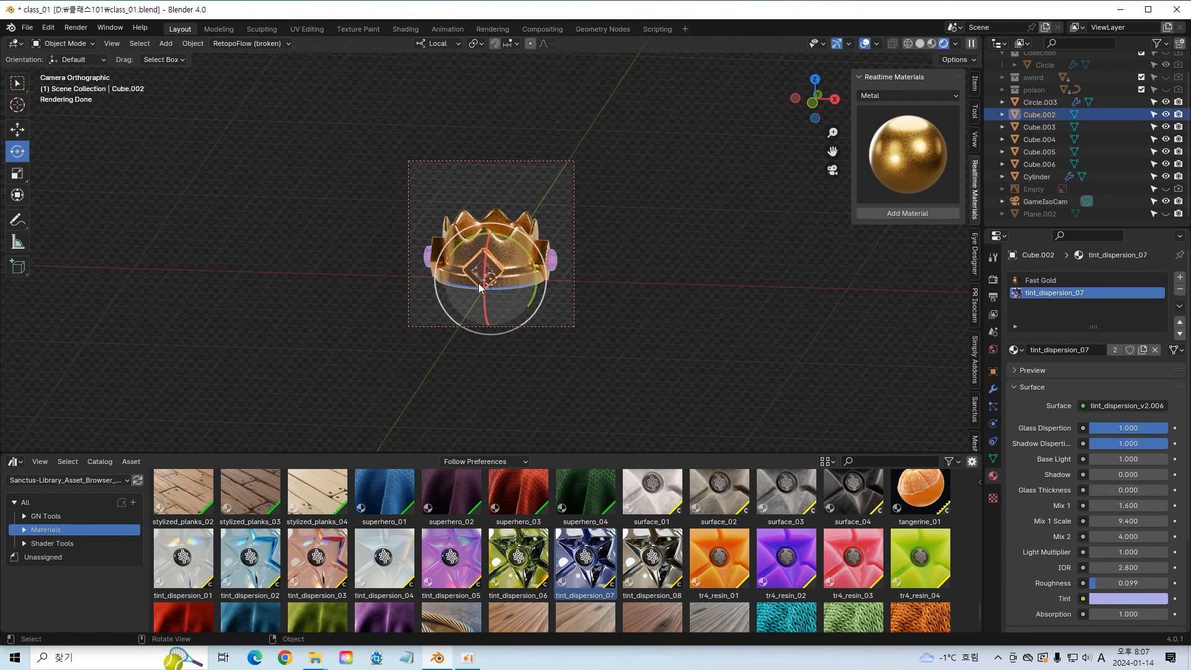
pyautogui.hotkey('shift', 'a')
pyautogui.moveTo(481, 281)
pyautogui.click(678, 297)
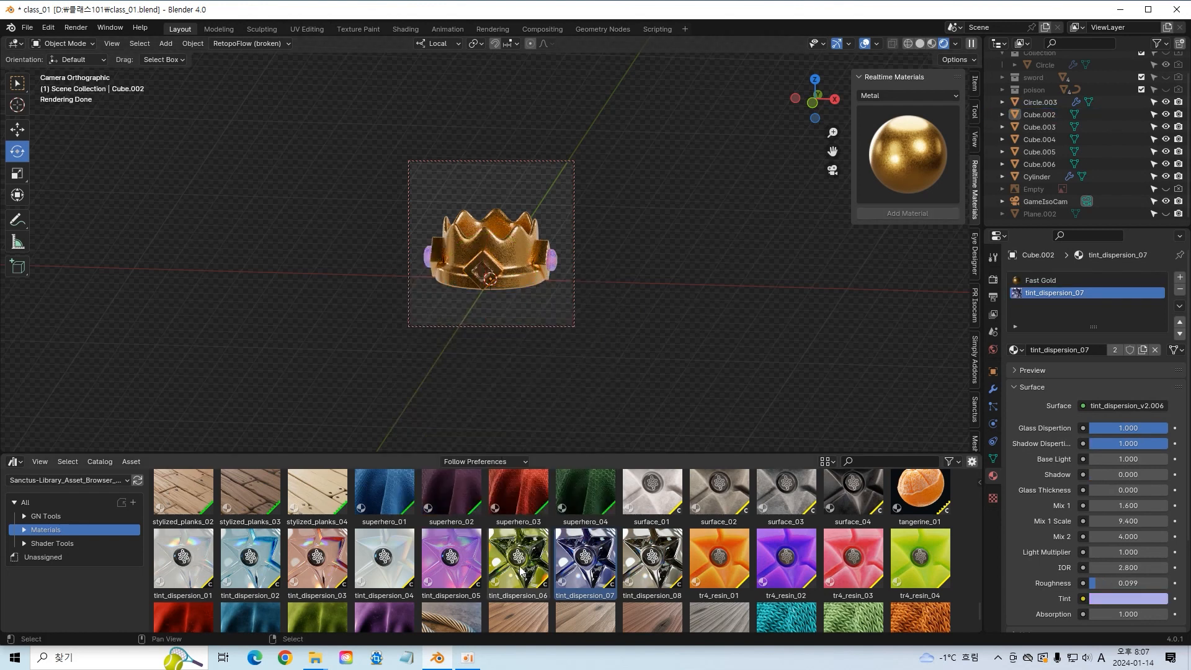
# Step: Change the tint colour of the front gem's tint_dispersion_07 to red
pyautogui.moveTo(584, 568); pyautogui.dragTo(1053, 295)
pyautogui.click(1127, 598)
pyautogui.click(1091, 496)
# Step: Inspect the recoloured gems from all around the crown and in the camera view
pyautogui.moveTo(753, 265); pyautogui.dragTo(586, 288, button='middle')
pyautogui.click(591, 289)
pyautogui.click(563, 336)
pyautogui.moveTo(490, 298); pyautogui.dragTo(552, 321, button='middle')
pyautogui.click(443, 273)
pyautogui.click(598, 301)
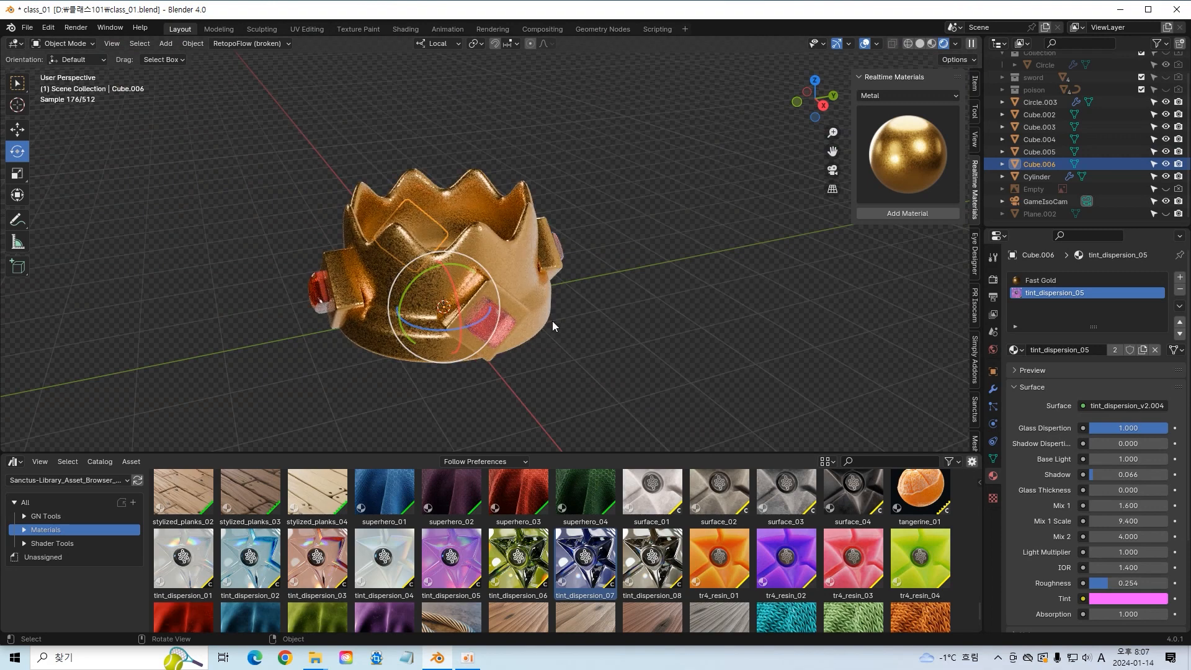
pyautogui.click(496, 322)
pyautogui.click(679, 316)
pyautogui.moveTo(679, 316); pyautogui.dragTo(538, 313, button='middle')
pyautogui.click(436, 311)
pyautogui.moveTo(437, 312); pyautogui.dragTo(347, 325, button='middle')
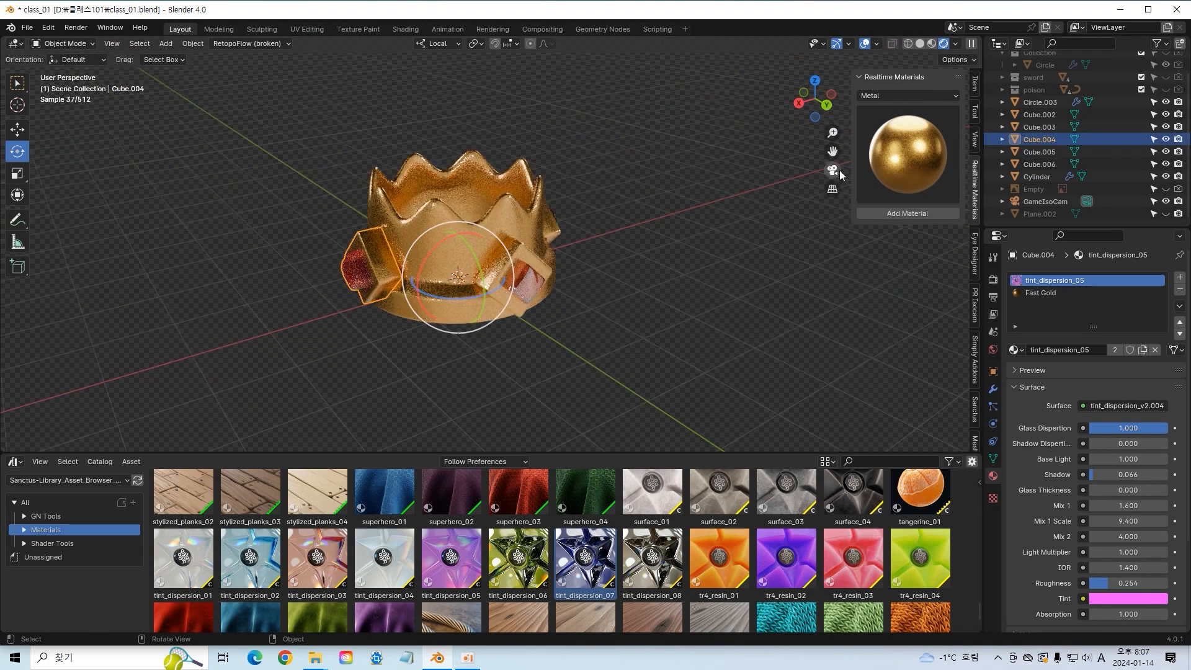
pyautogui.click(834, 170)
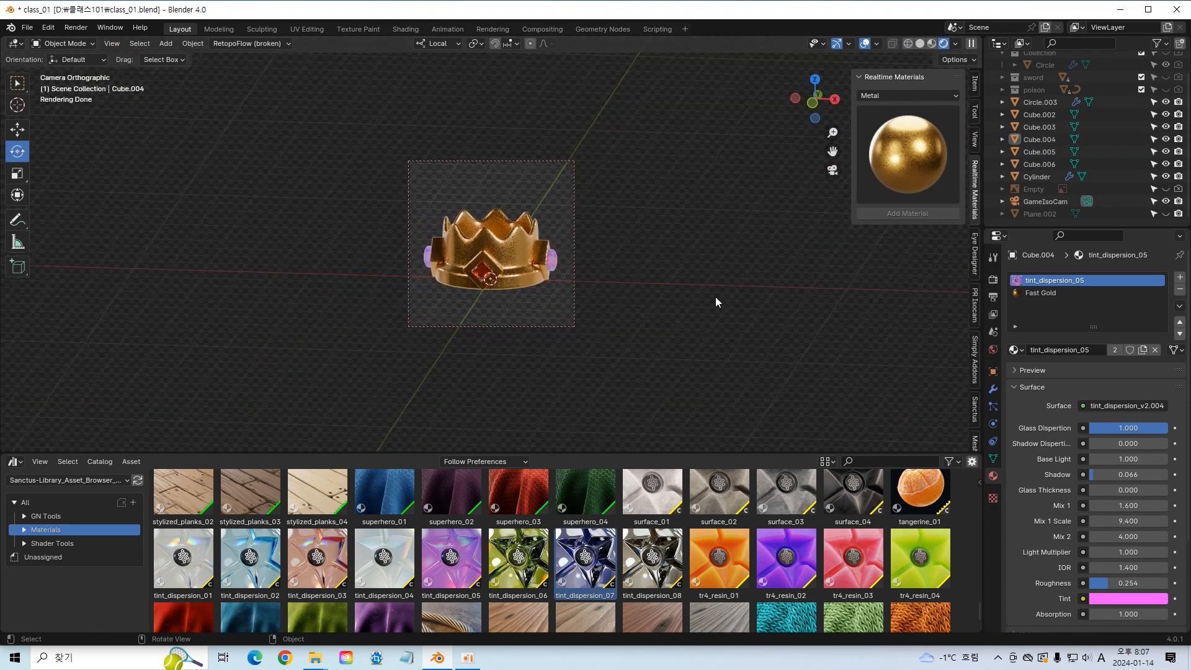
# Step: Add a point light and move it about 2.16 m along Y behind the crown, roughly centred on X
pyautogui.click(516, 274)
pyautogui.hotkey('shift', 'a')
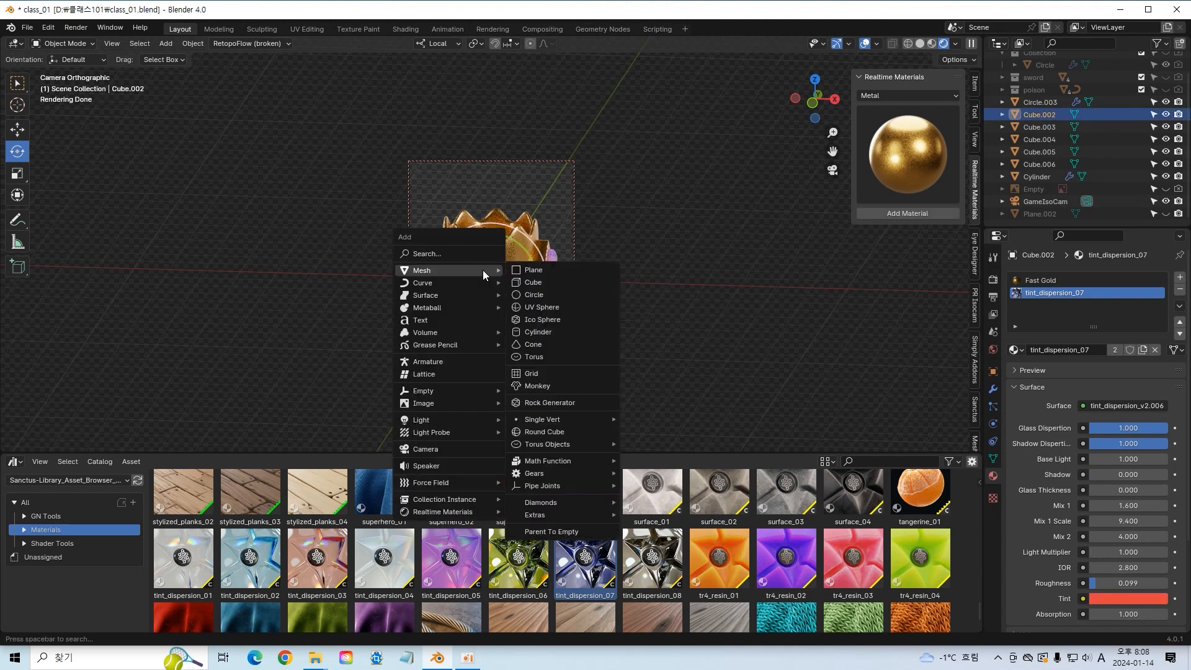
pyautogui.moveTo(484, 420)
pyautogui.click(542, 420)
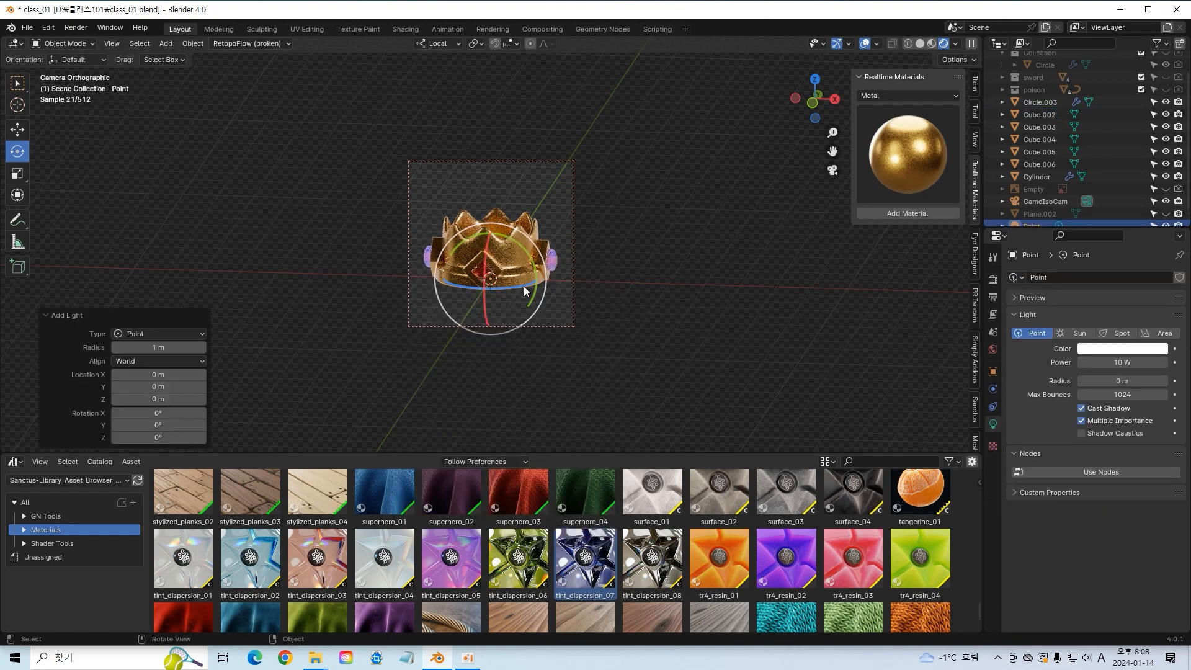
pyautogui.press('KP_7')
pyautogui.click(23, 133)
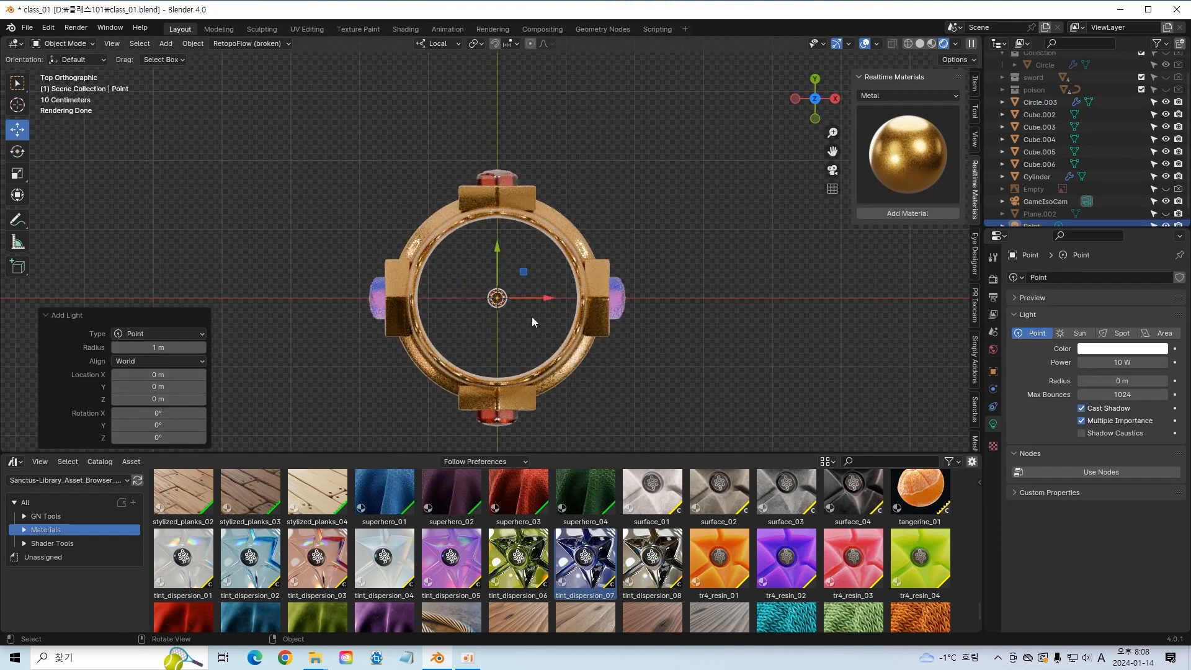
pyautogui.moveTo(547, 298); pyautogui.dragTo(529, 297)
pyautogui.moveTo(478, 248); pyautogui.dragTo(478, 100)
pyautogui.moveTo(534, 148); pyautogui.dragTo(555, 149)
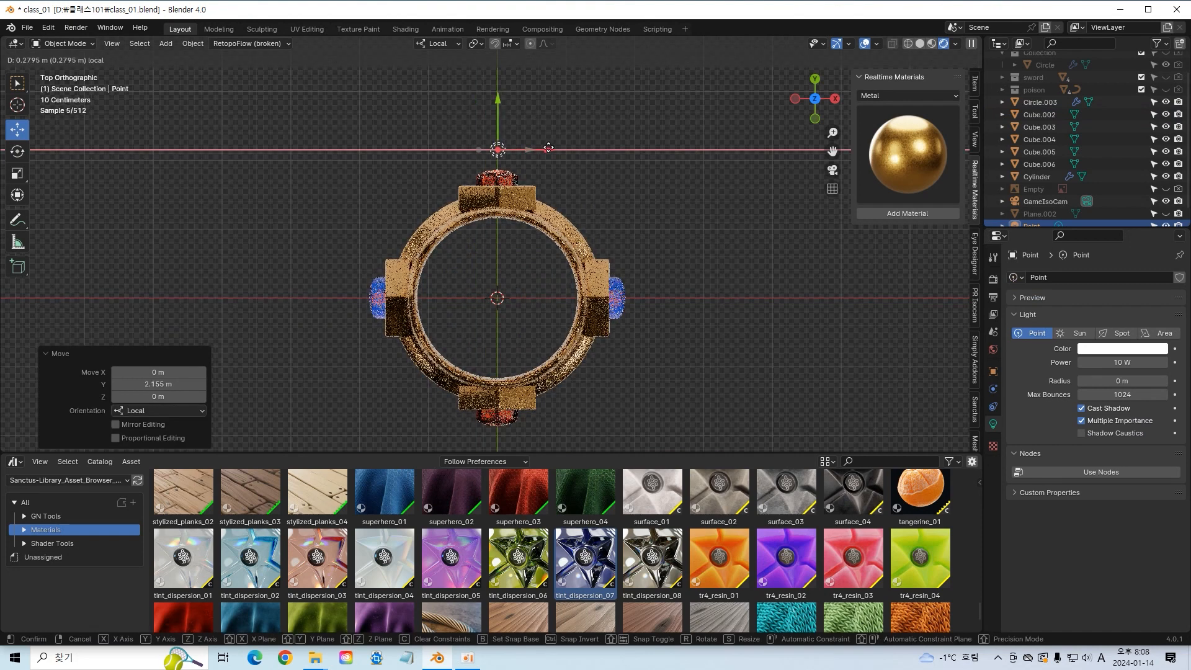
# Step: Set the point light's colour to red and its power to 100 W
pyautogui.click(1123, 348)
pyautogui.click(1144, 226)
pyautogui.press('Return')
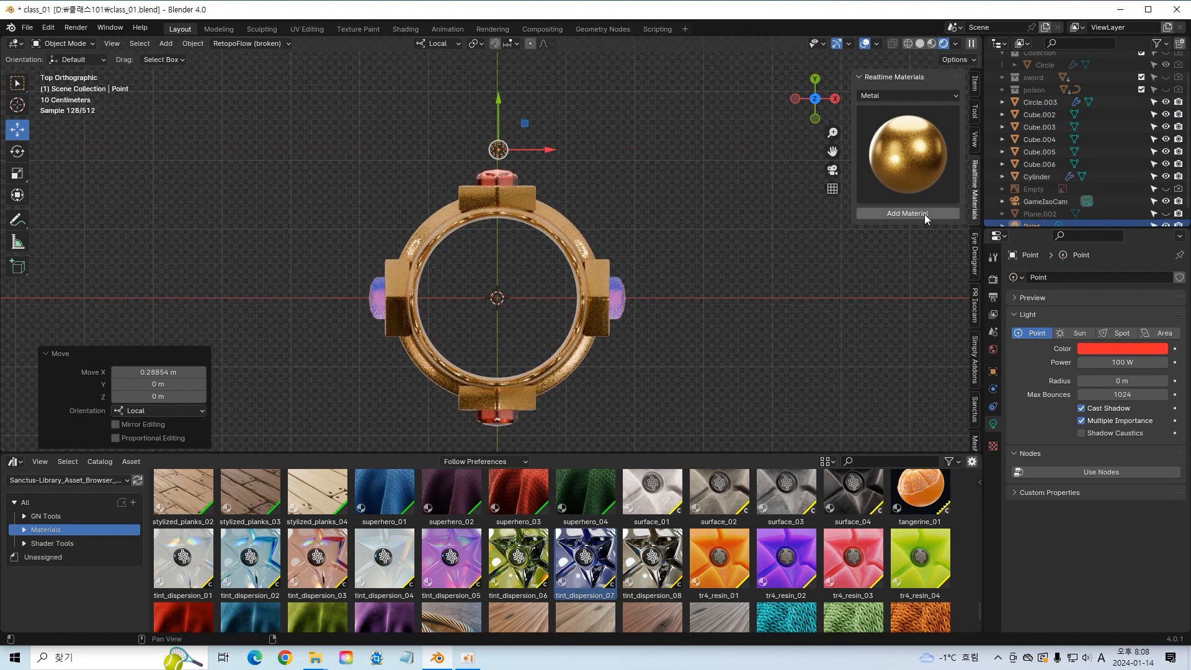
# Step: Shift the point light along X and lower it slightly while looking through the camera
pyautogui.press('KP_0')
pyautogui.moveTo(534, 264); pyautogui.dragTo(510, 263)
pyautogui.moveTo(483, 221); pyautogui.dragTo(483, 232)
pyautogui.moveTo(533, 274); pyautogui.dragTo(537, 274)
pyautogui.click(635, 292)
pyautogui.click(833, 170)
# Step: Reselect the point light, then shift it along X and raise it about 0.18 m in the camera view
pyautogui.moveTo(626, 163); pyautogui.dragTo(616, 281, button='middle')
pyautogui.click(458, 151)
pyautogui.moveTo(500, 151); pyautogui.dragTo(537, 174)
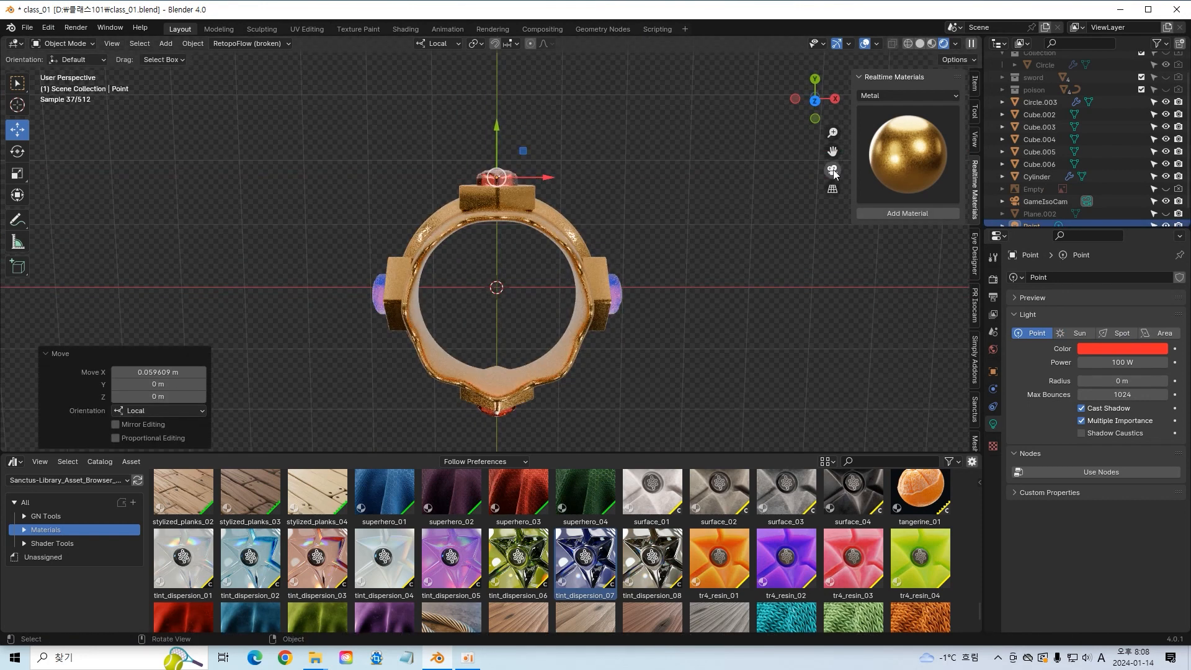
pyautogui.press('KP_0')
pyautogui.click(529, 283)
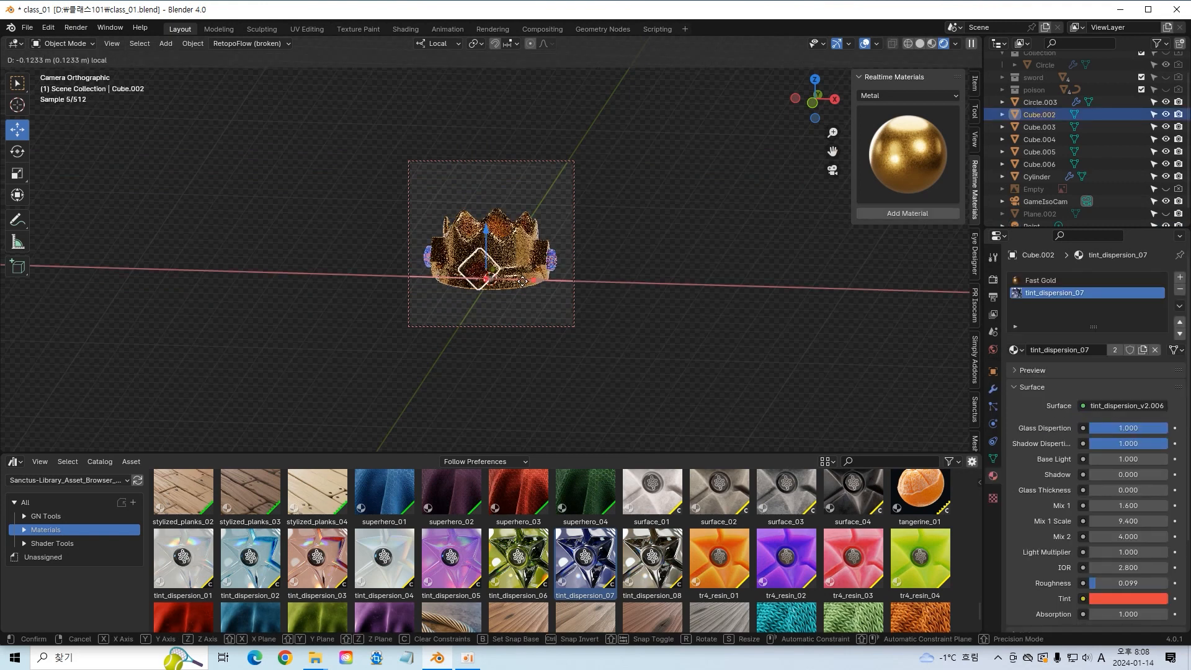
pyautogui.click(1039, 103)
pyautogui.scroll(-1, 1054, 205)
pyautogui.click(1035, 215)
pyautogui.moveTo(546, 276); pyautogui.dragTo(533, 275)
pyautogui.moveTo(480, 229); pyautogui.dragTo(480, 224)
# Step: Set the point light's power to 500 W and save the file
pyautogui.click(1122, 363)
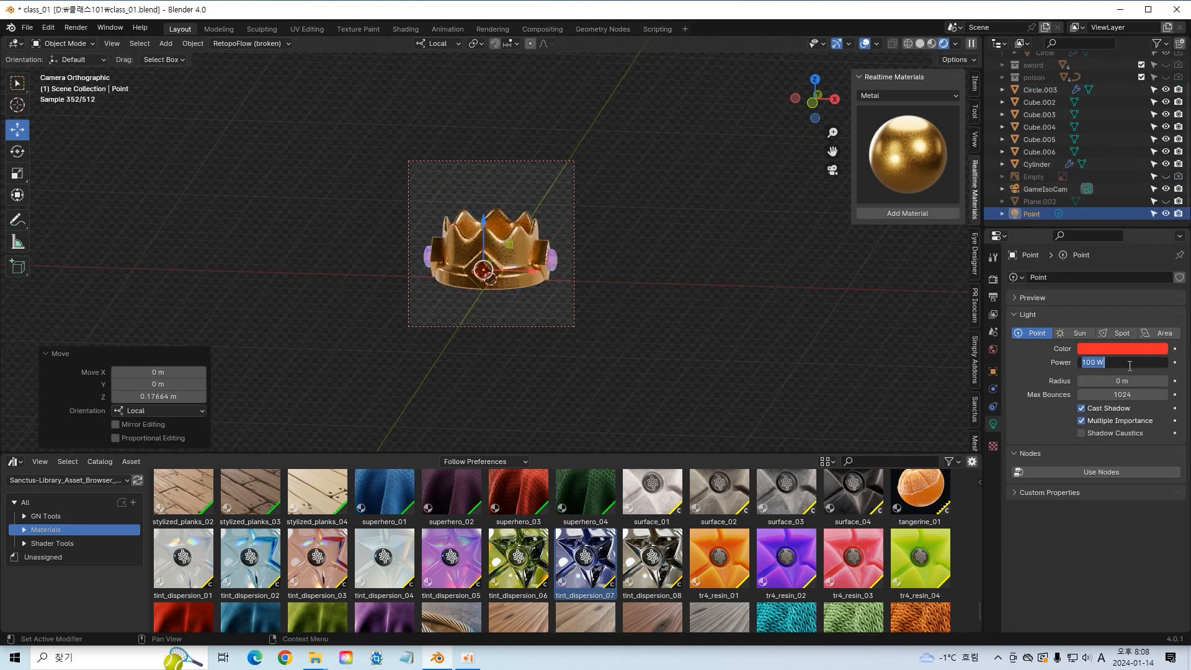
pyautogui.press('Return')
pyautogui.click(764, 292)
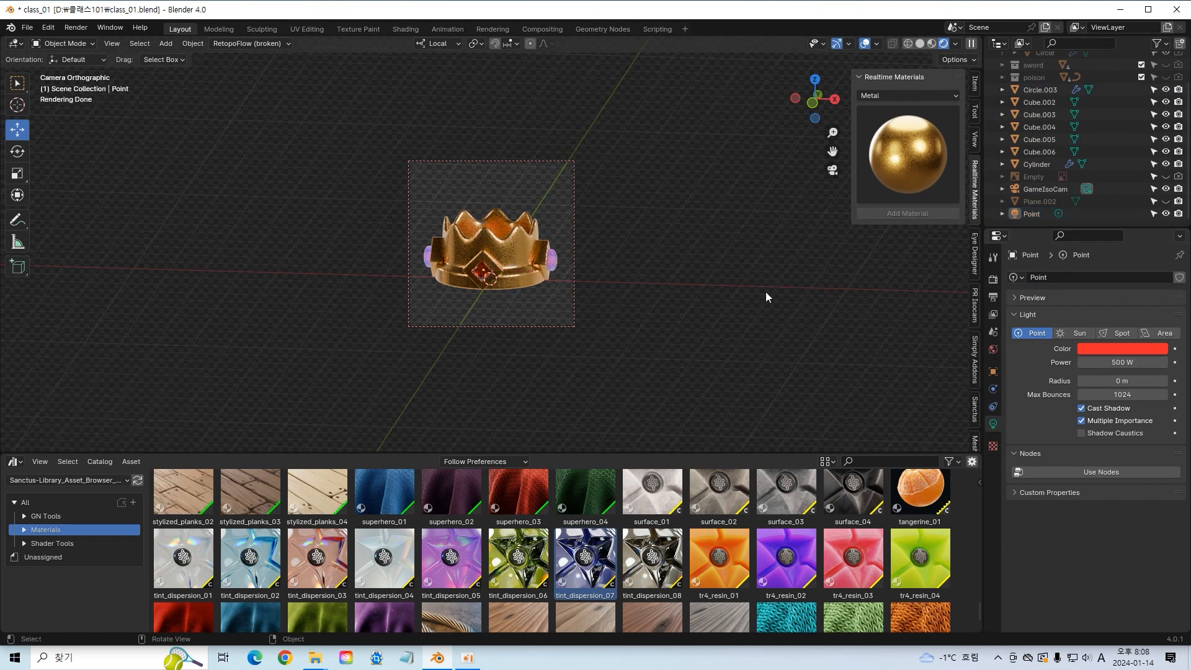
pyautogui.hotkey('ctrl', 's')
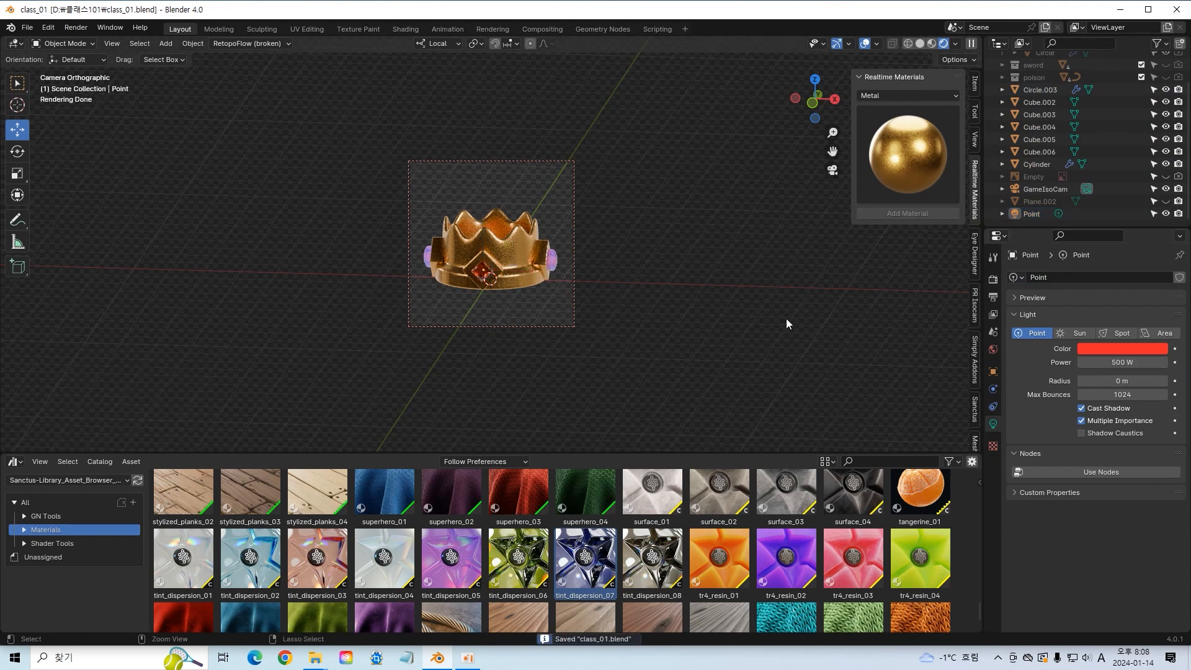
# Step: Add a plane under the crown and scale it up until it extends well beyond the camera frame
pyautogui.hotkey('shift', 'a')
pyautogui.click(614, 166)
pyautogui.press('s')
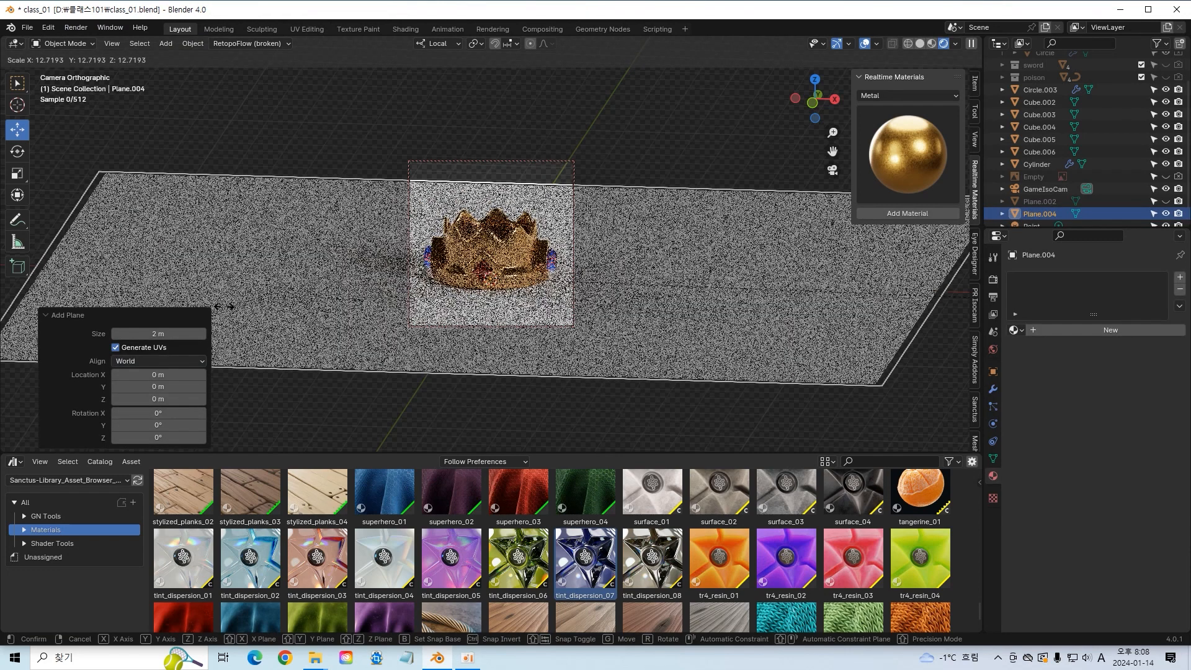
pyautogui.click(491, 312)
pyautogui.click(697, 318)
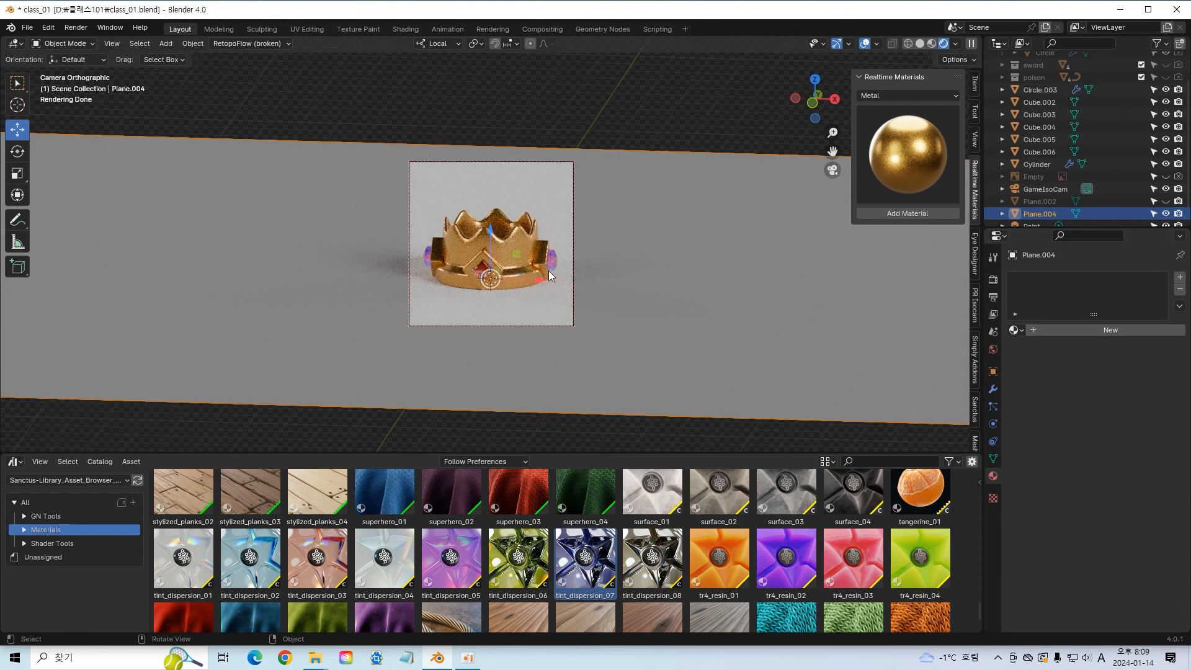
# Step: Turn on Holdout for the floor plane and test-render the image
pyautogui.click(993, 372)
pyautogui.scroll(-8, 1075, 457)
pyautogui.click(1082, 411)
pyautogui.click(623, 142)
pyautogui.click(76, 27)
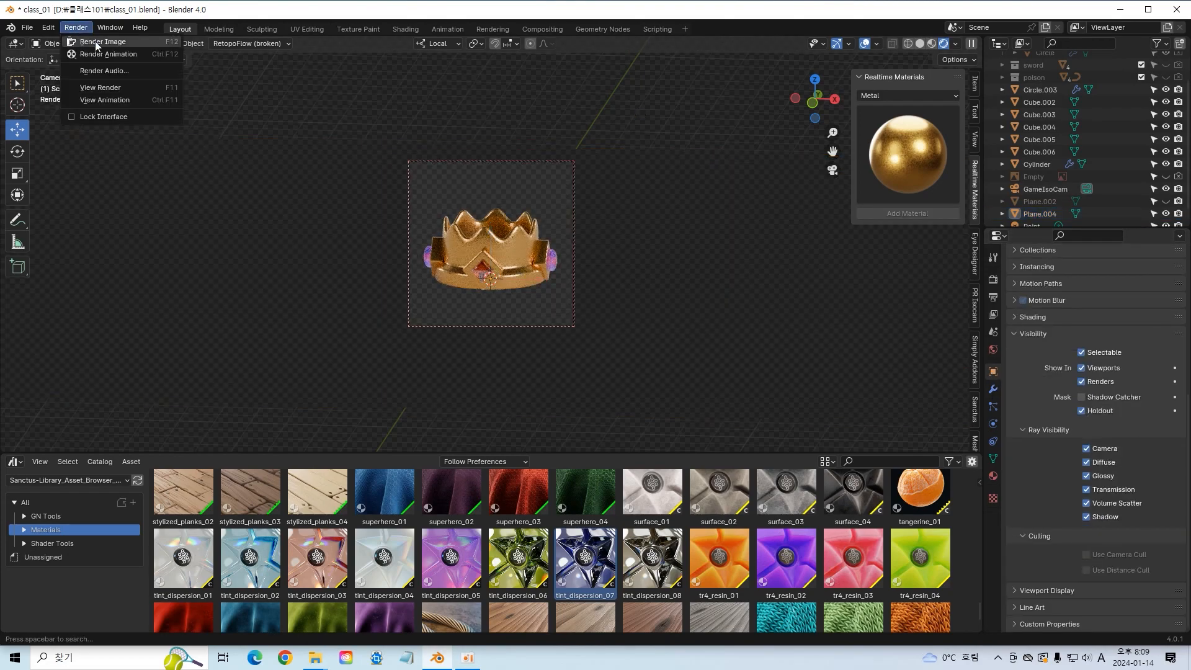
pyautogui.click(93, 38)
pyautogui.scroll(-5, 722, 344)
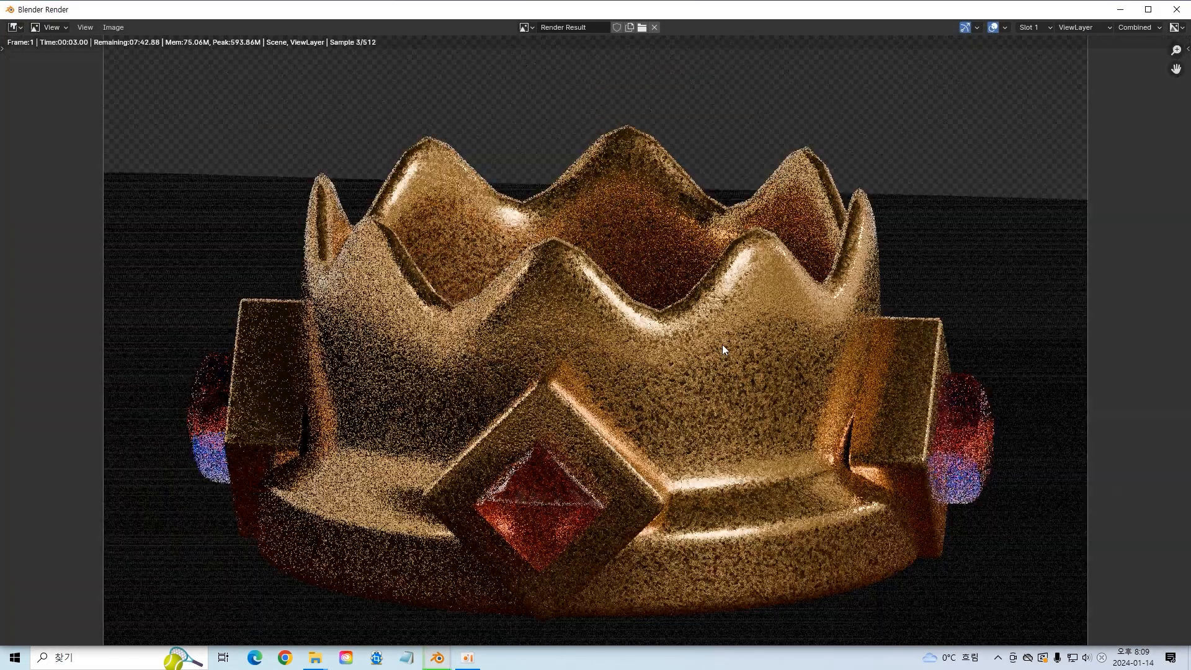
pyautogui.click(1181, 13)
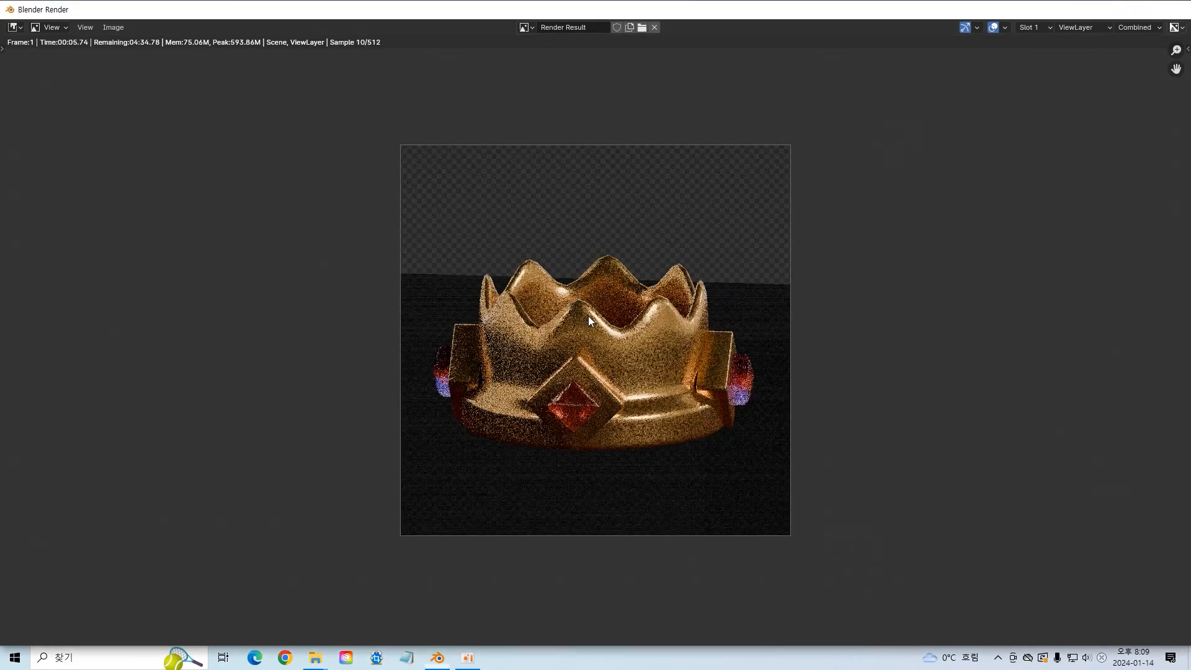
# Step: Save the file and scale the floor plane up by about 1.6
pyautogui.hotkey('ctrl', 's')
pyautogui.click(668, 168)
pyautogui.press('s')
pyautogui.click(801, 127)
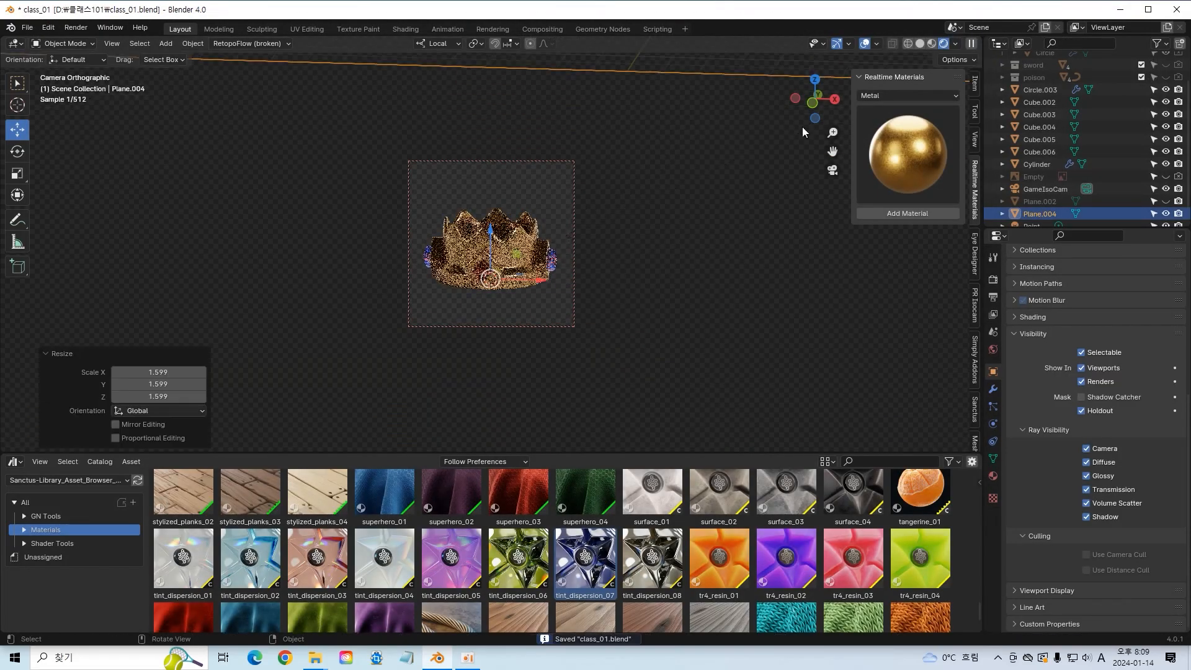
# Step: Delete the red point light and the floor plane, checking the lighting with a test render
pyautogui.click(1043, 177)
pyautogui.scroll(-1, 1042, 186)
pyautogui.click(1054, 214)
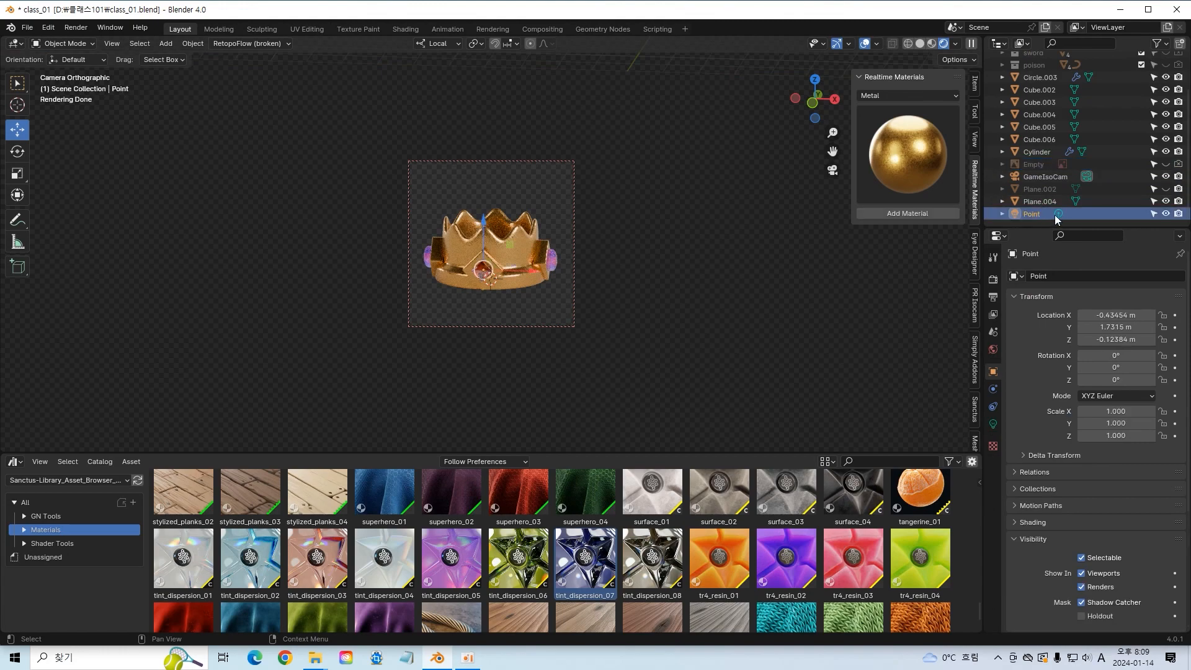
pyautogui.press('Delete')
pyautogui.click(75, 28)
pyautogui.click(99, 42)
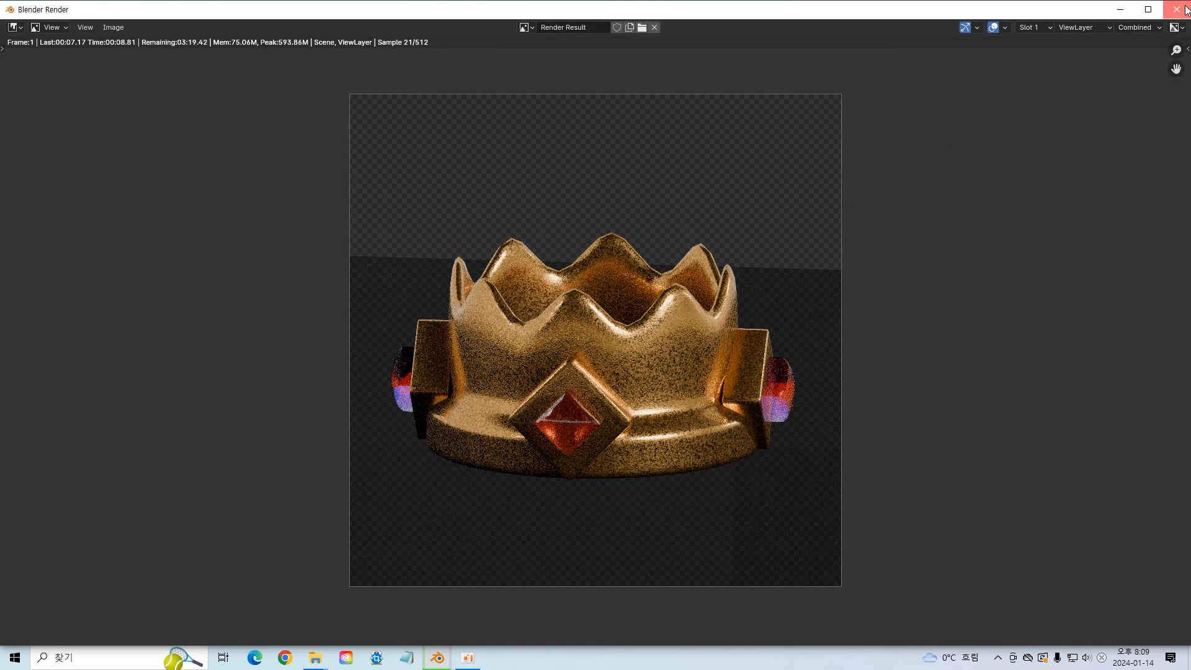
pyautogui.press('Escape')
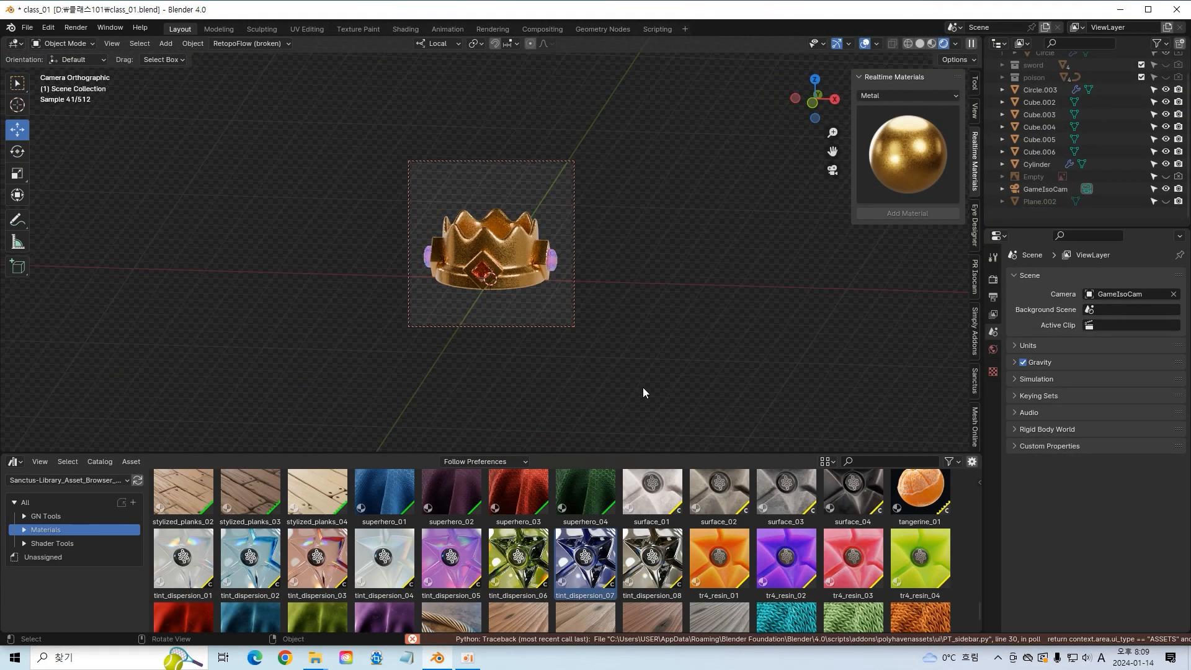
# Step: Select the crown body and apply its two existing modifiers
pyautogui.click(993, 391)
pyautogui.click(1081, 564)
pyautogui.click(1149, 297)
pyautogui.click(1127, 313)
pyautogui.click(1147, 298)
pyautogui.click(1125, 312)
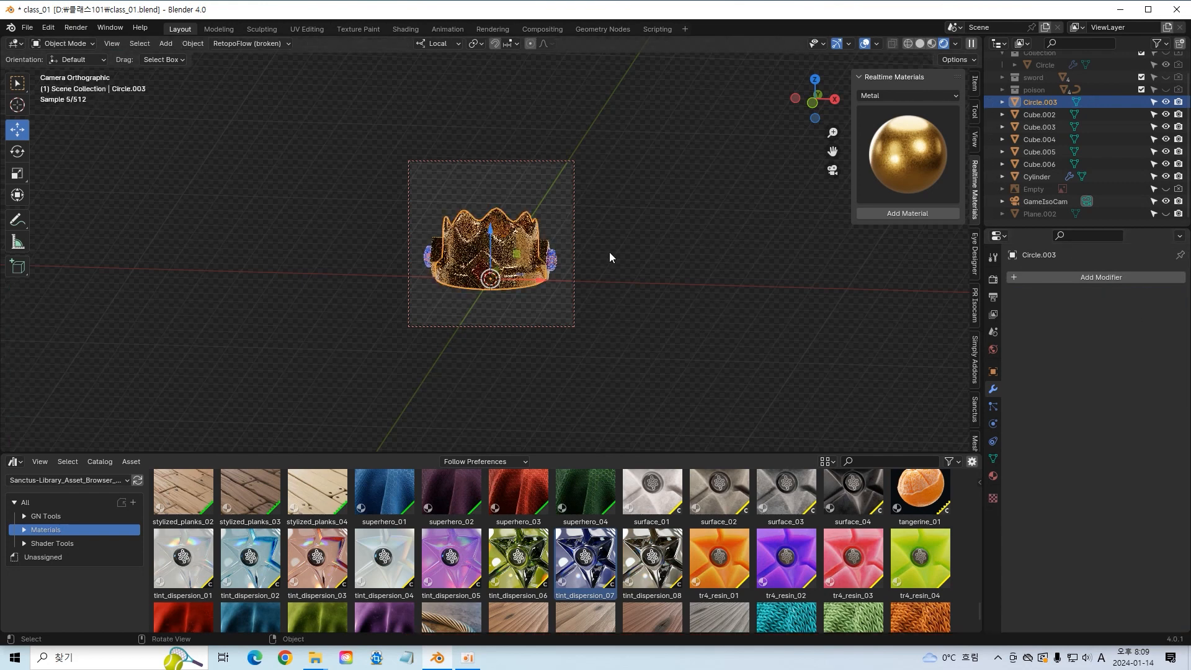
# Step: Add a level 2 Subdivision modifier to the crown body and test-render the smoothed result
pyautogui.hotkey('ctrl', '2')
pyautogui.click(76, 27)
pyautogui.click(99, 41)
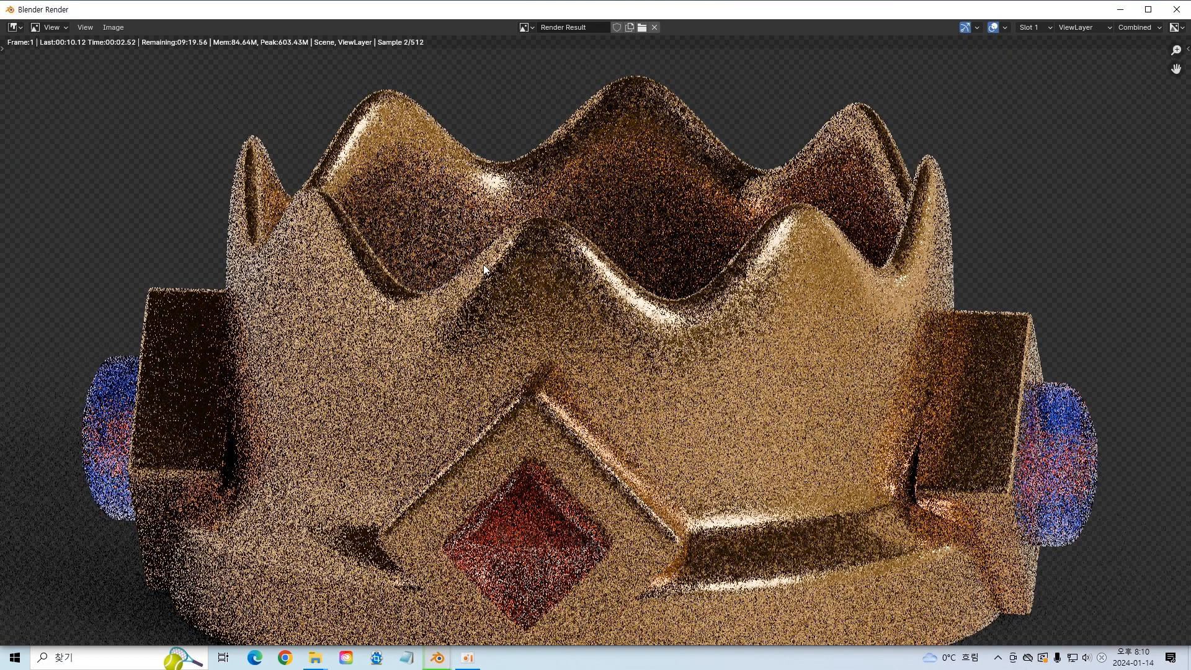
pyautogui.scroll(-4, 693, 306)
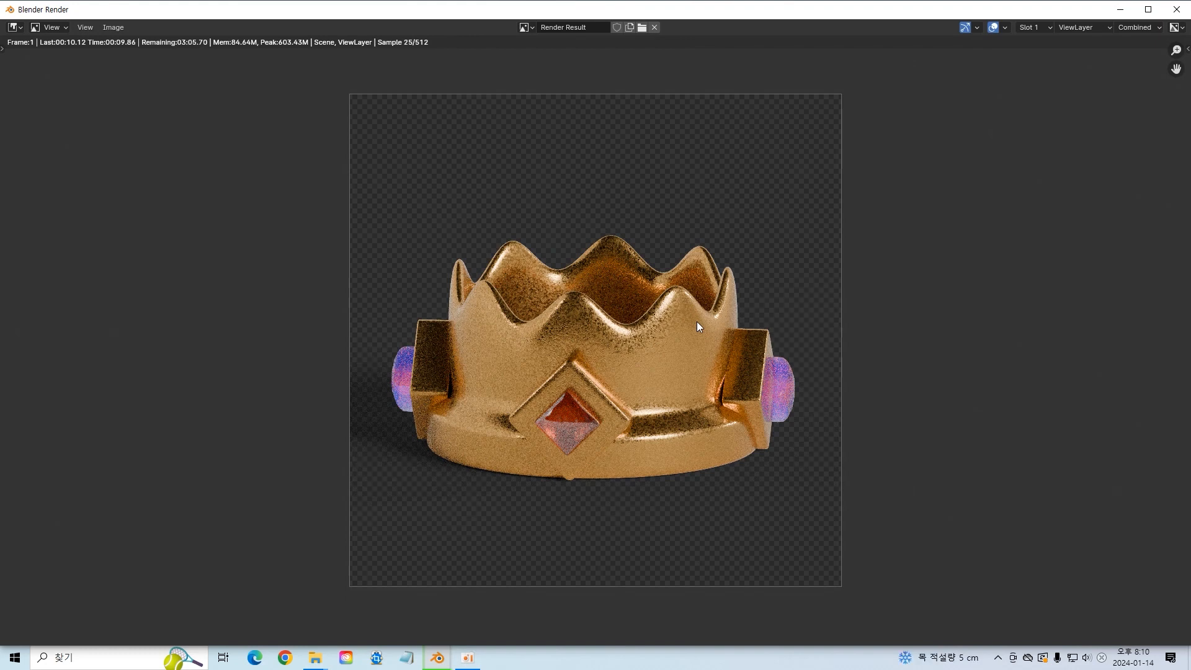
pyautogui.scroll(3, 697, 322)
pyautogui.press('Escape')
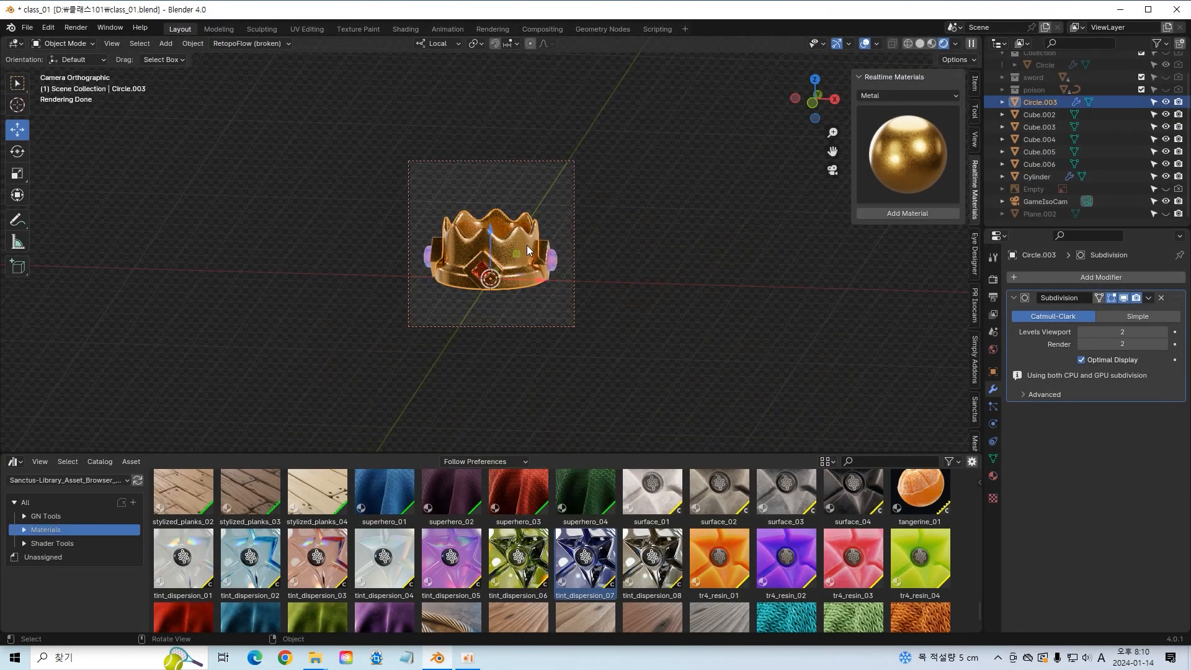
# Step: Set the Detail Scale of the crown's Fast Gold material to 100
pyautogui.click(992, 476)
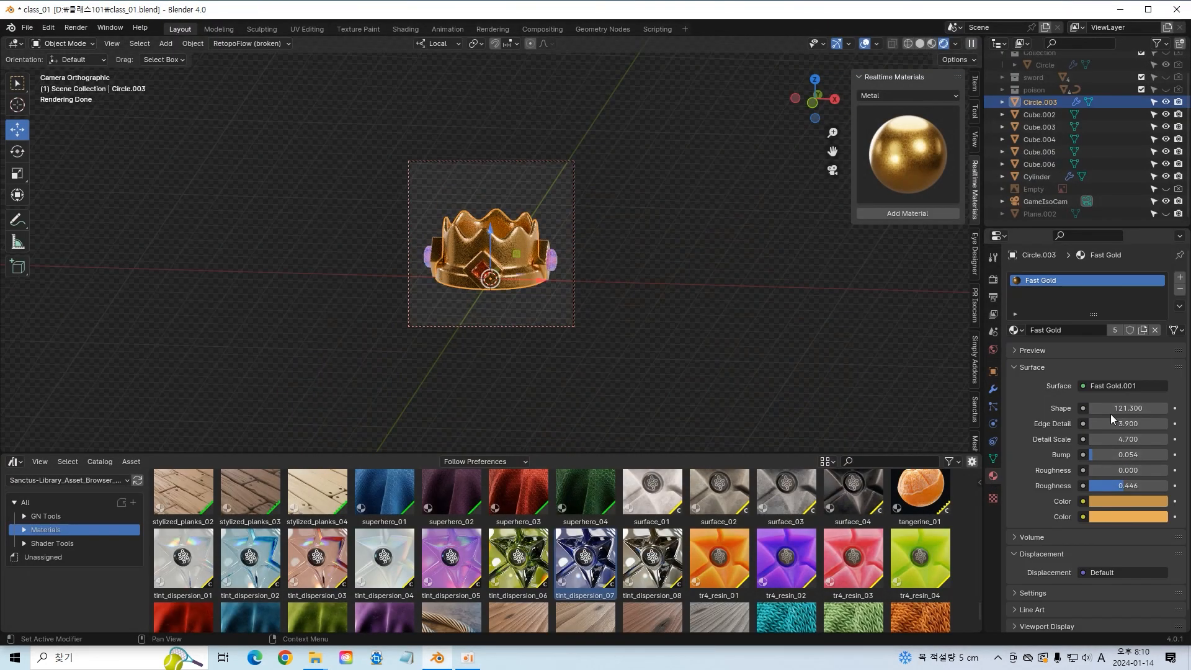
pyautogui.moveTo(1120, 439); pyautogui.dragTo(1166, 439)
pyautogui.press('Return')
# Step: Render the image and examine the gold surface detail close up and at full frame
pyautogui.click(75, 27)
pyautogui.click(87, 38)
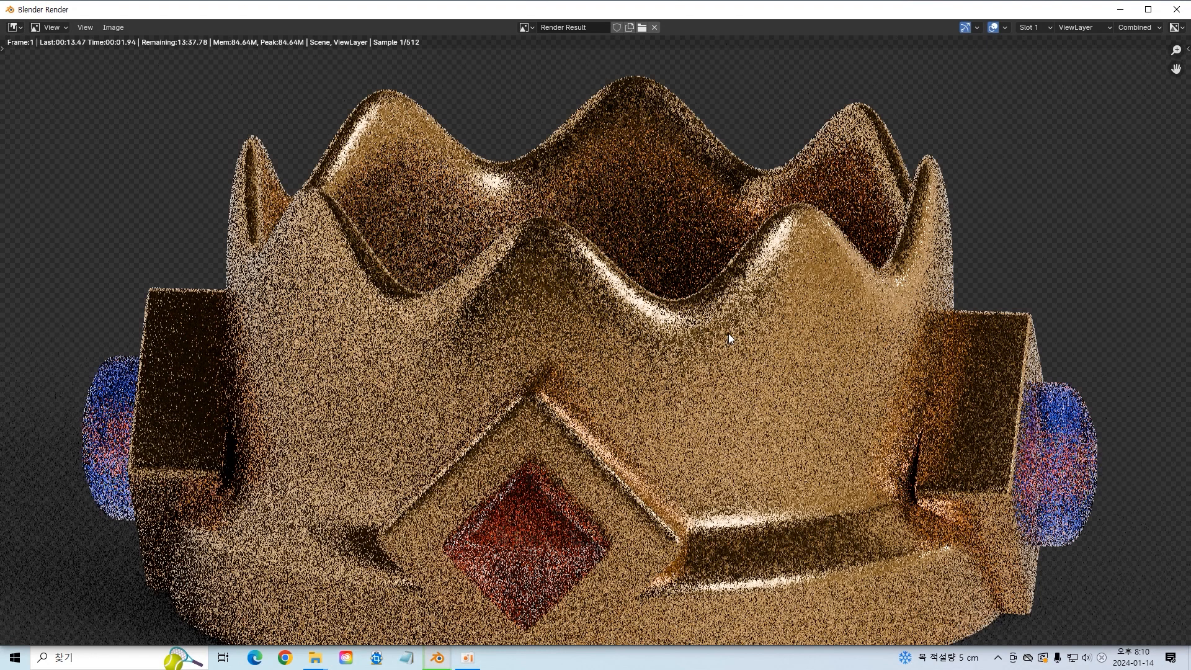
pyautogui.scroll(-4, 727, 330)
pyautogui.scroll(2, 727, 329)
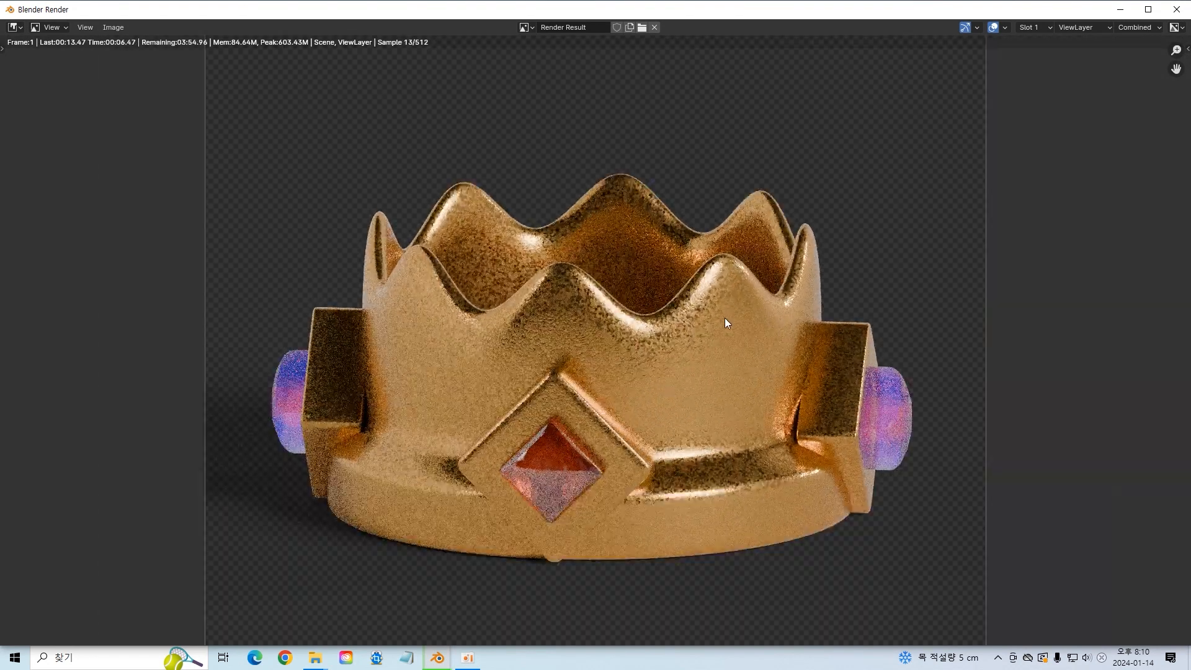
pyautogui.scroll(-1, 726, 317)
pyautogui.scroll(-2, 727, 318)
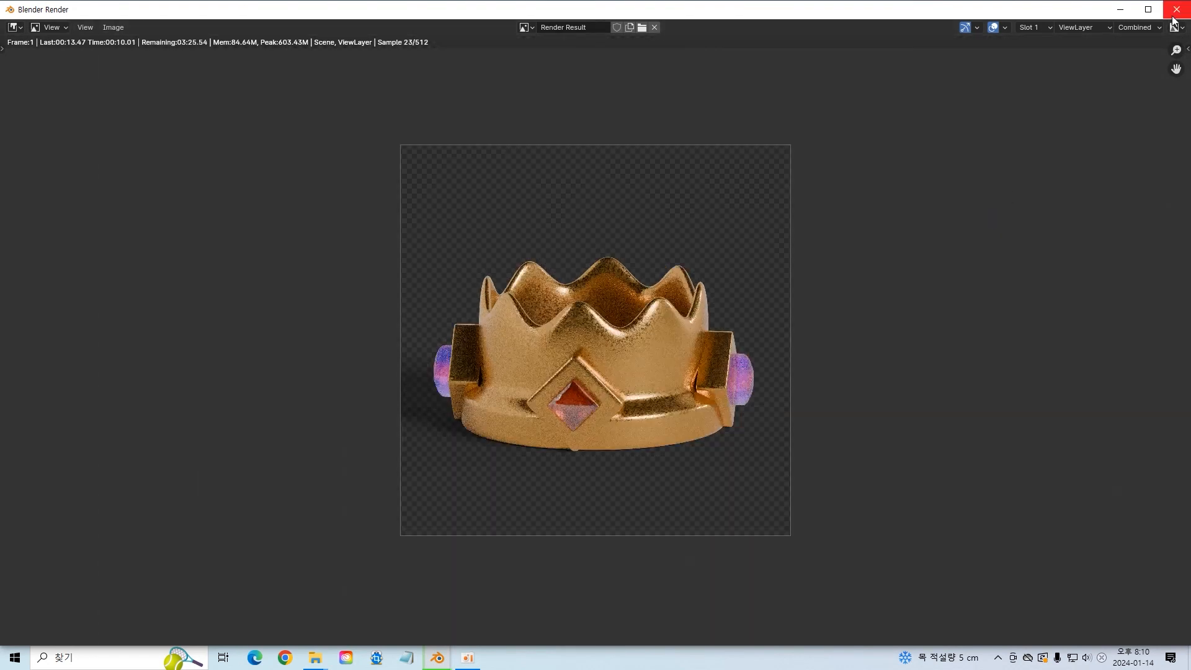
pyautogui.click(1176, 9)
# Step: Move the side gem ornaments inward toward the crown band, and raise the gem ornaments together slightly in the side view
pyautogui.click(438, 262)
pyautogui.moveTo(527, 281); pyautogui.dragTo(541, 280)
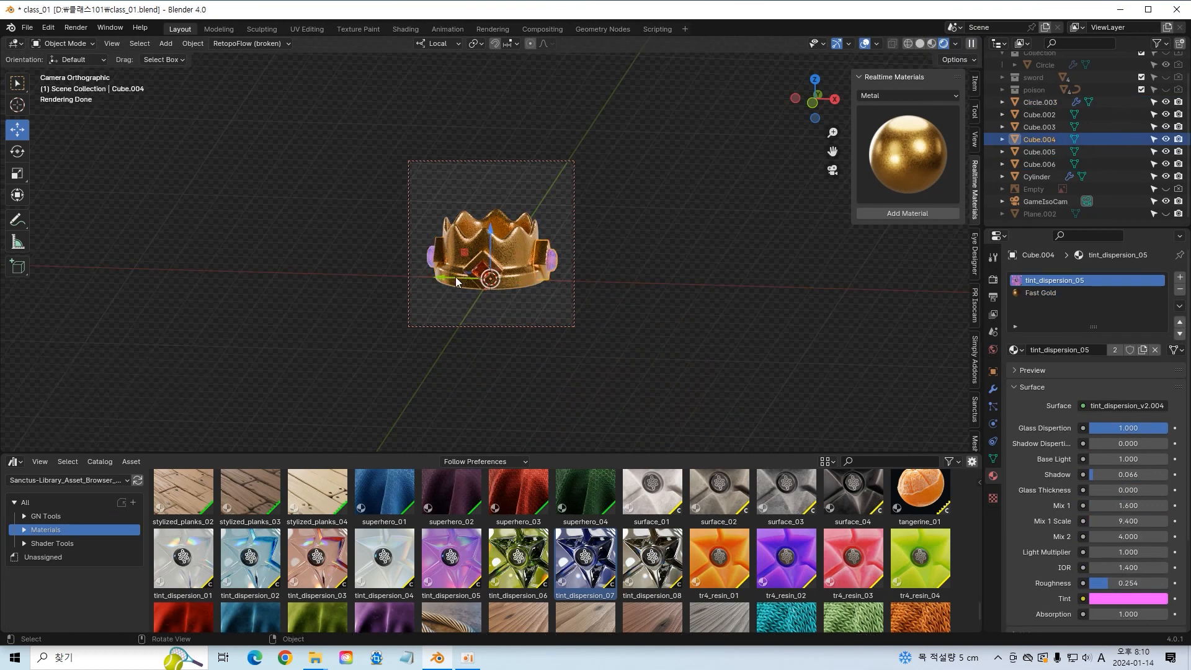
pyautogui.click(485, 263)
pyautogui.click(484, 263)
pyautogui.keyDown('shift'); pyautogui.click(437, 260); pyautogui.keyUp('shift')
pyautogui.keyDown('shift'); pyautogui.click(543, 255); pyautogui.keyUp('shift')
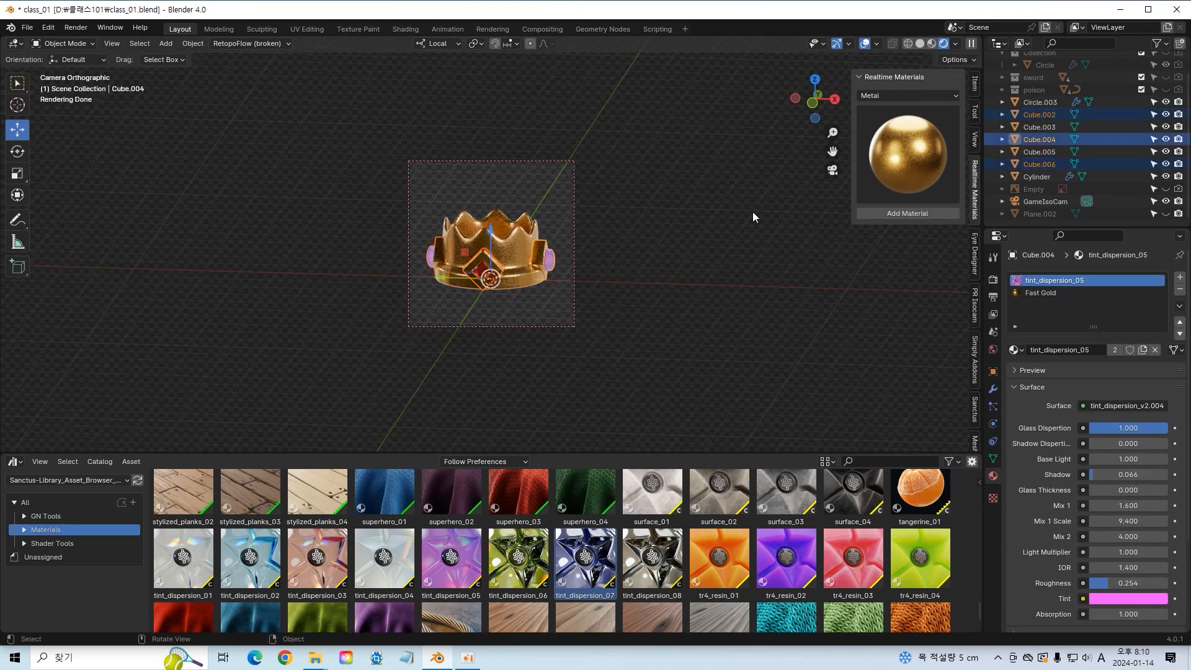
pyautogui.click(832, 170)
pyautogui.keyDown('shift'); pyautogui.click(522, 202); pyautogui.keyUp('shift')
pyautogui.press('KP_3')
pyautogui.moveTo(436, 258); pyautogui.dragTo(436, 254)
pyautogui.click(594, 308)
# Step: Nudge a gem ornament slightly in the side view and check its fit against the crown from several angles
pyautogui.click(538, 277)
pyautogui.moveTo(401, 297); pyautogui.dragTo(399, 296)
pyautogui.click(437, 261)
pyautogui.moveTo(522, 256); pyautogui.dragTo(281, 313, button='middle')
pyautogui.click(720, 356)
pyautogui.moveTo(724, 355); pyautogui.dragTo(581, 302, button='middle')
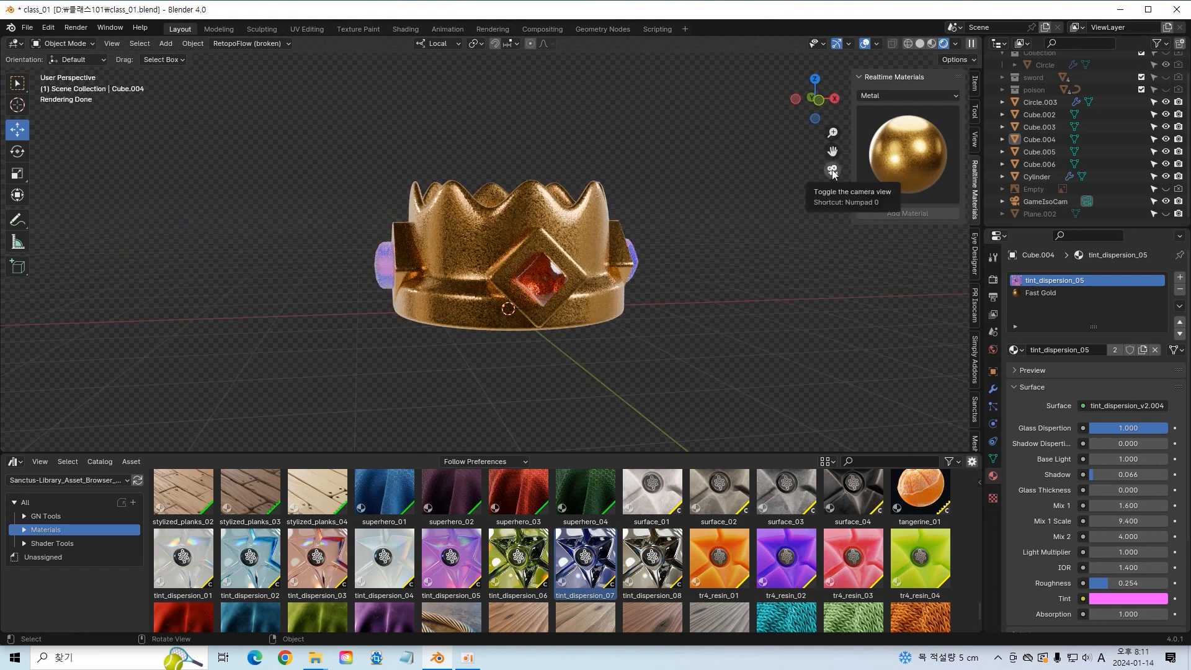
# Step: Inspect the crown body's mesh from the front in Edit Mode, and return to the camera view
pyautogui.click(595, 218)
pyautogui.press('Tab')
pyautogui.press('KP_1')
pyautogui.press('Tab')
pyautogui.moveTo(739, 220); pyautogui.dragTo(843, 175, button='middle')
pyautogui.press('KP_0')
# Step: Render the image and check how the repositioned gem ornaments sit on the crown
pyautogui.click(75, 27)
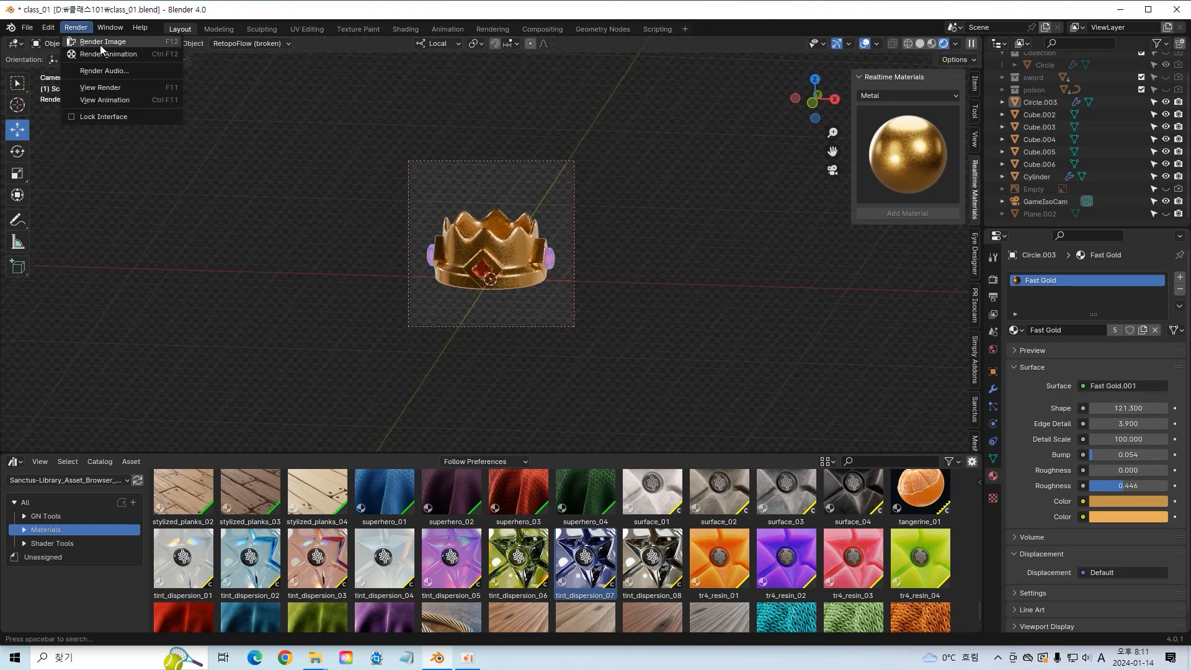
pyautogui.click(92, 42)
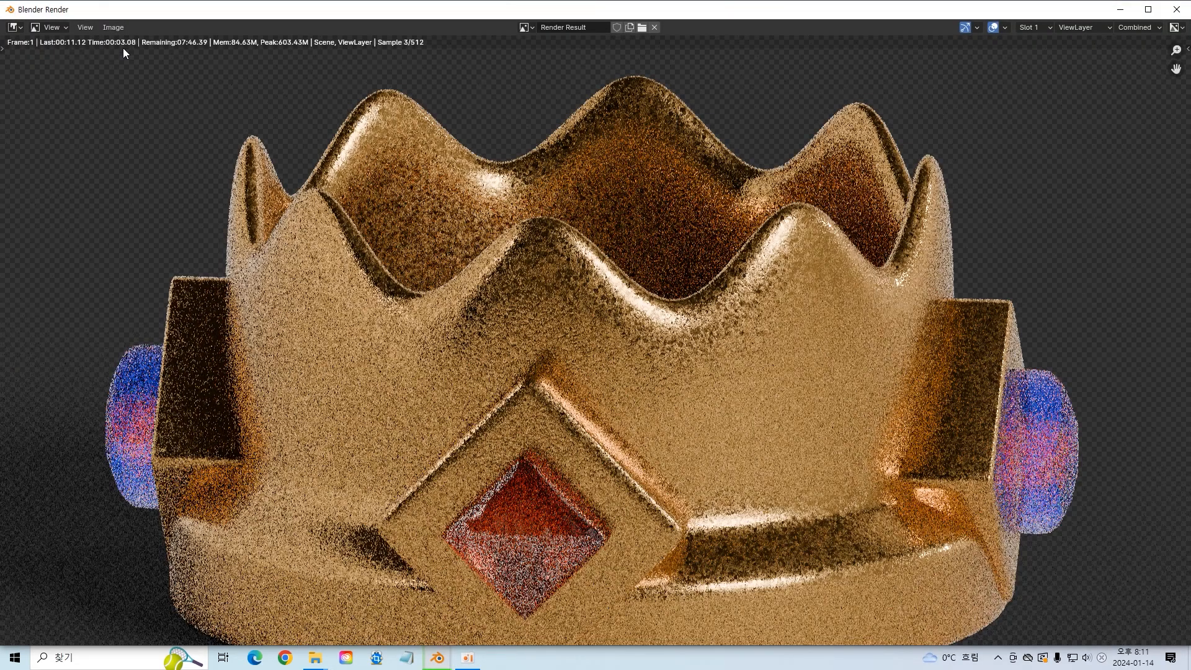
pyautogui.scroll(-5, 626, 271)
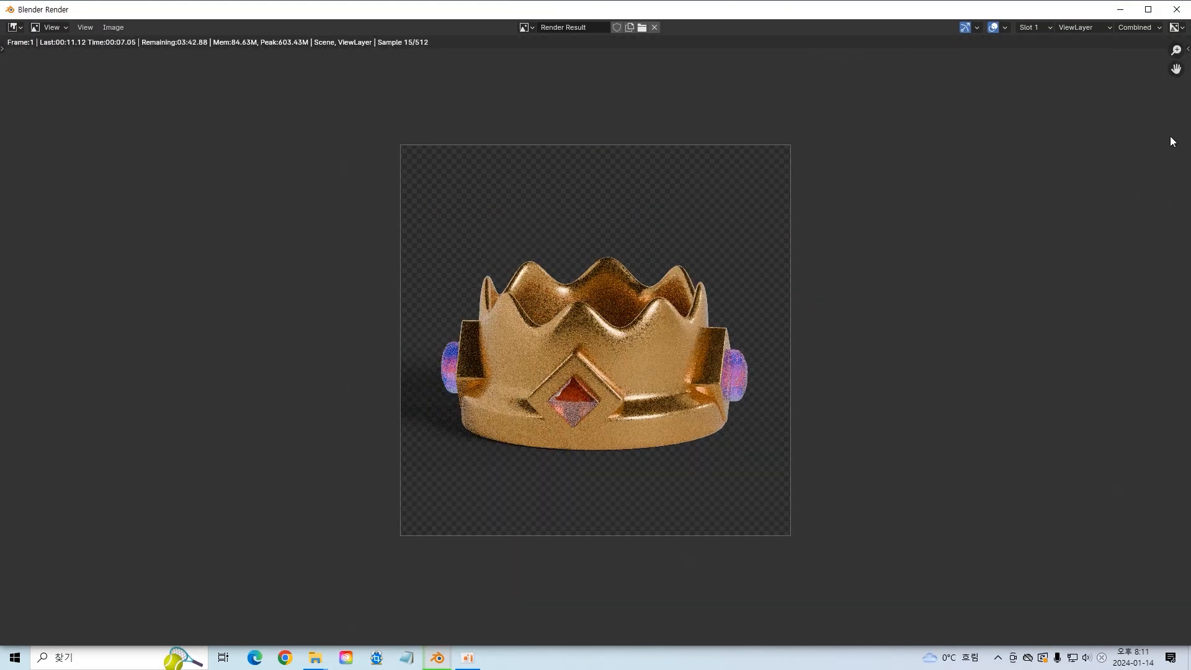
pyautogui.click(1177, 10)
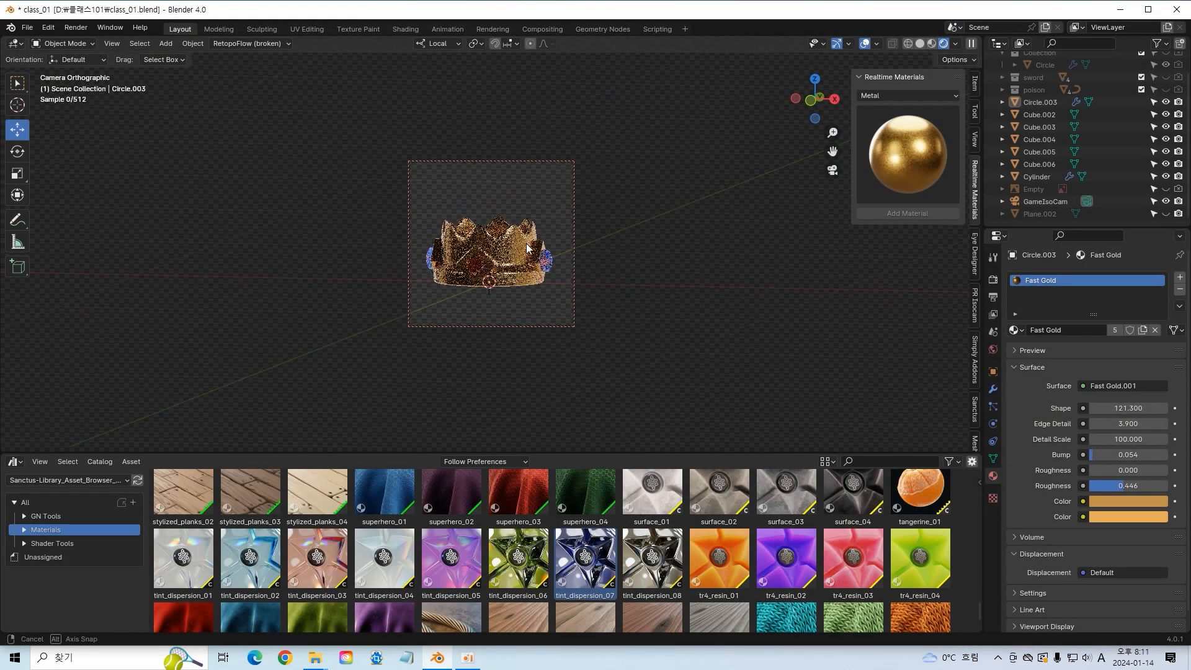
# Step: Lower the camera's viewing angle on the crown and test-render the whole frame
pyautogui.click(76, 27)
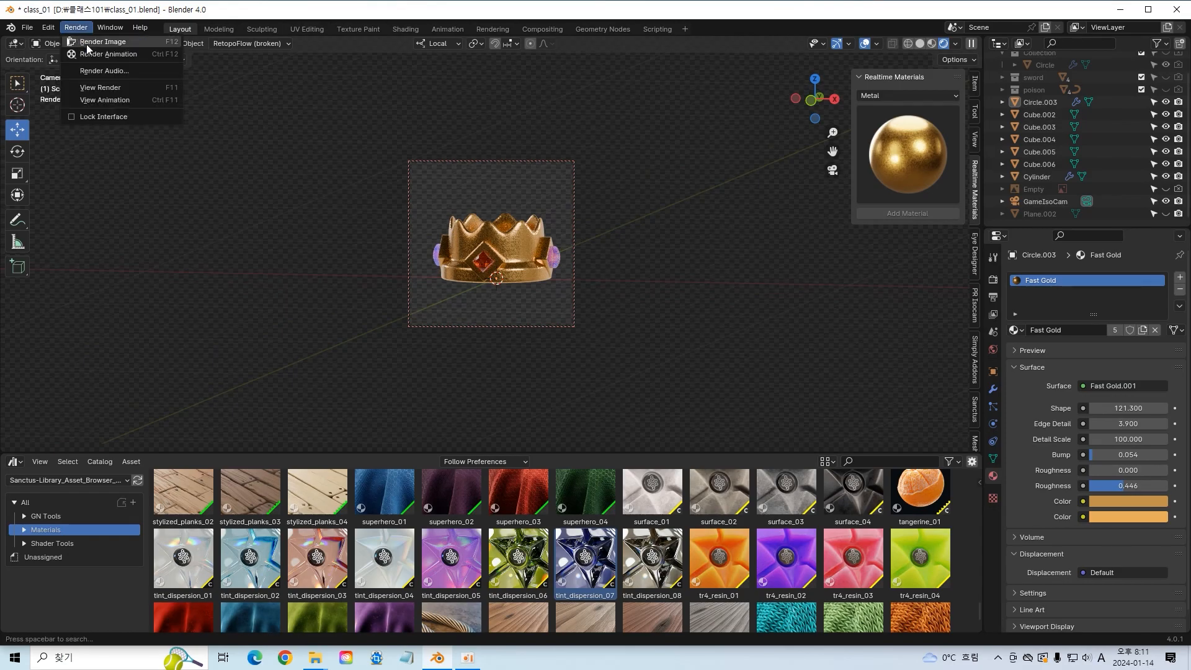
pyautogui.click(87, 44)
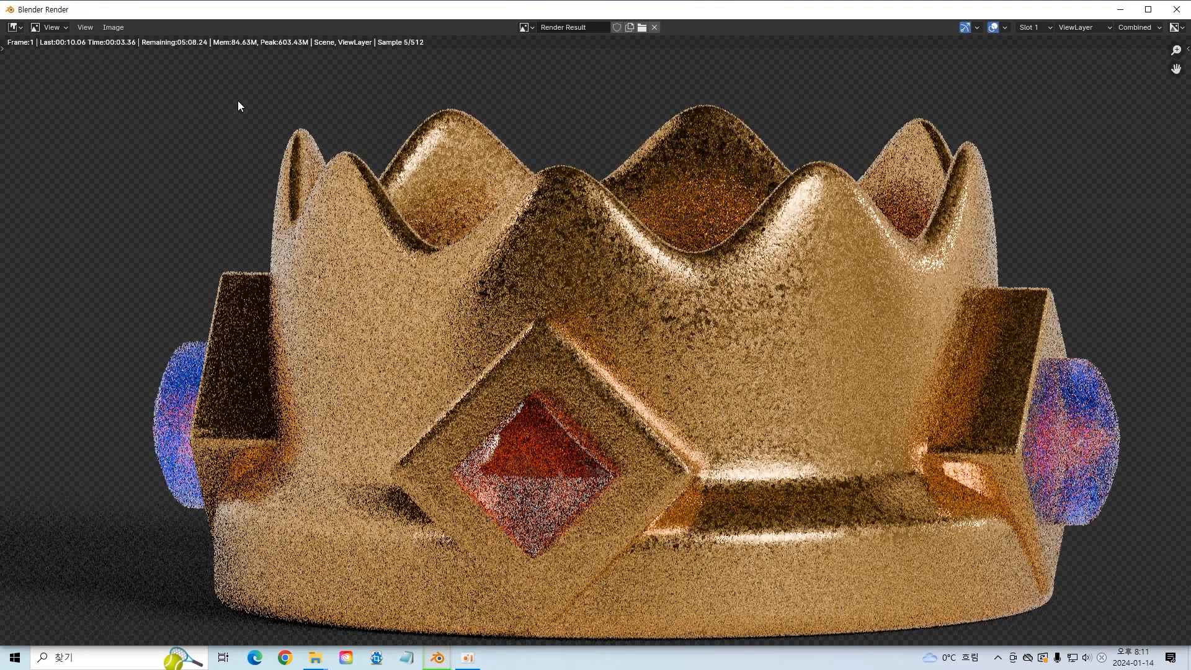
pyautogui.press('Home')
pyautogui.scroll(-1, 479, 255)
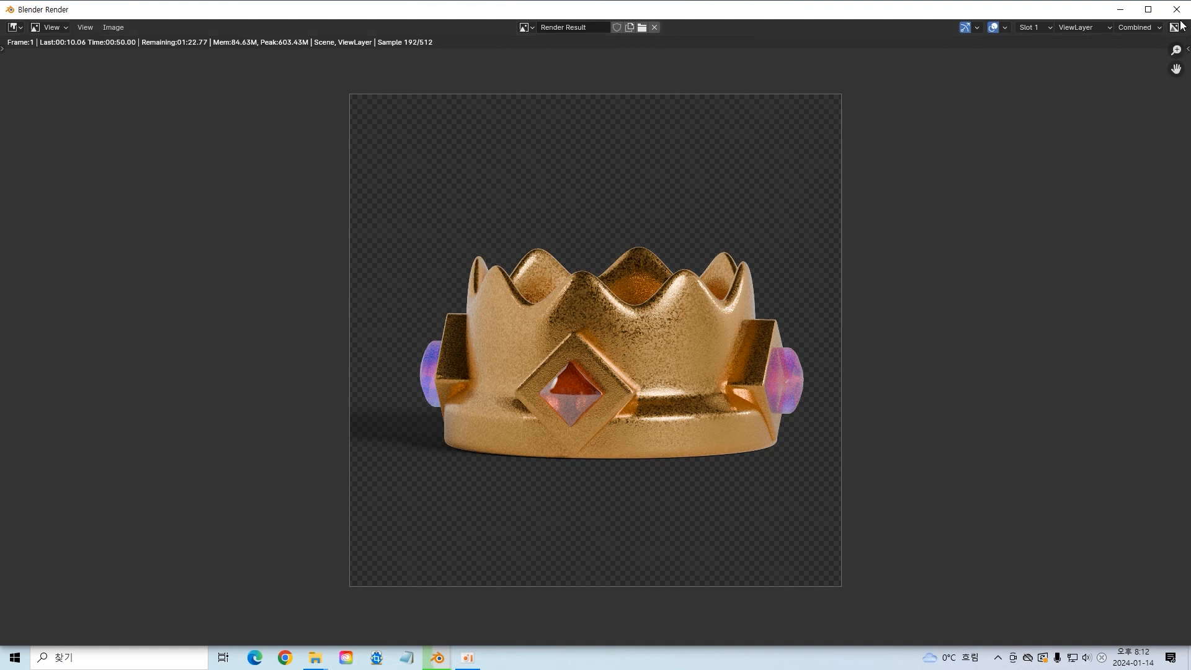
pyautogui.press('Escape')
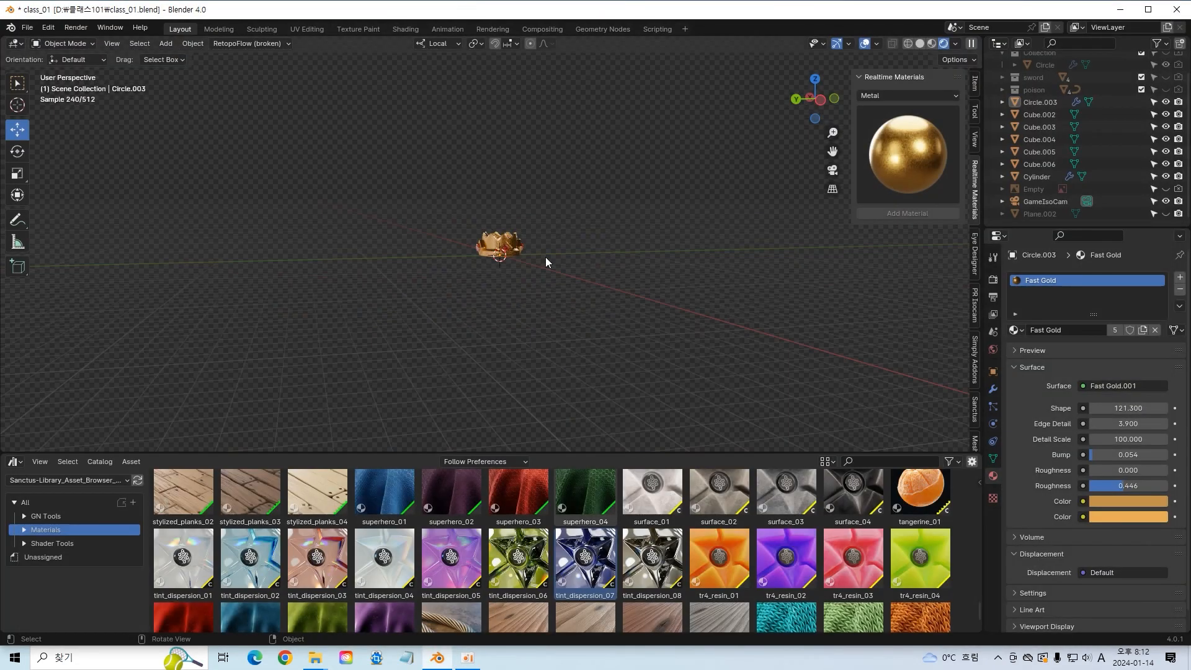
# Step: In the camera view, scale the front diamond ornament up by about 1.04 and raise it slightly
pyautogui.press('KP_0')
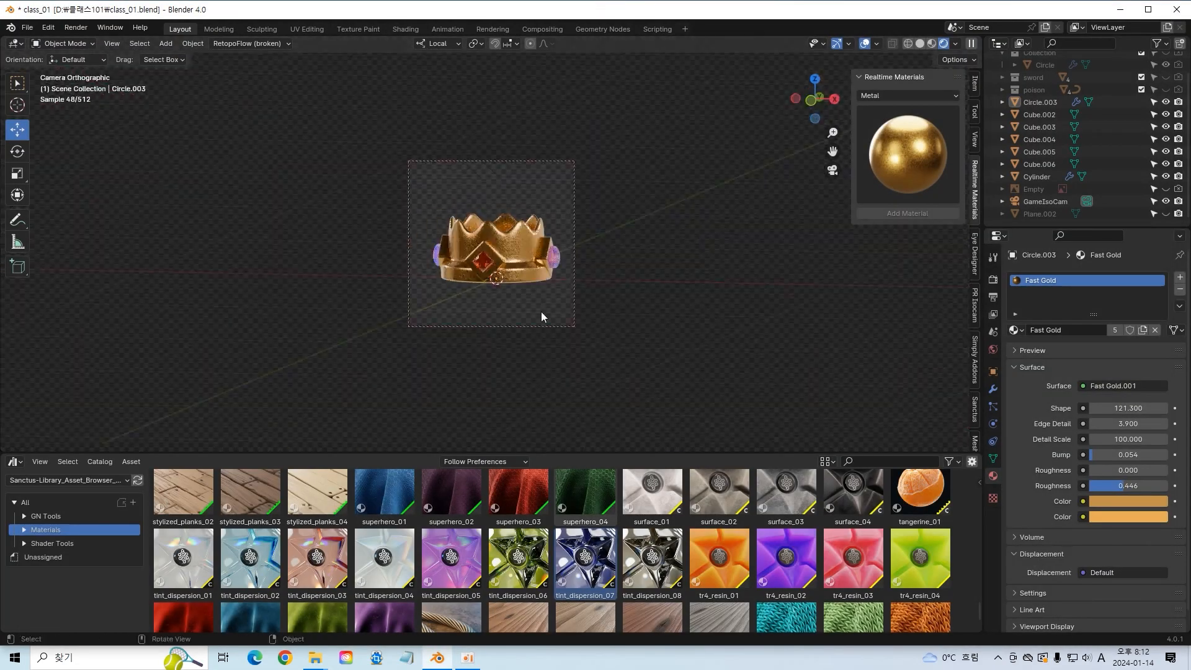
pyautogui.click(481, 261)
pyautogui.press('s')
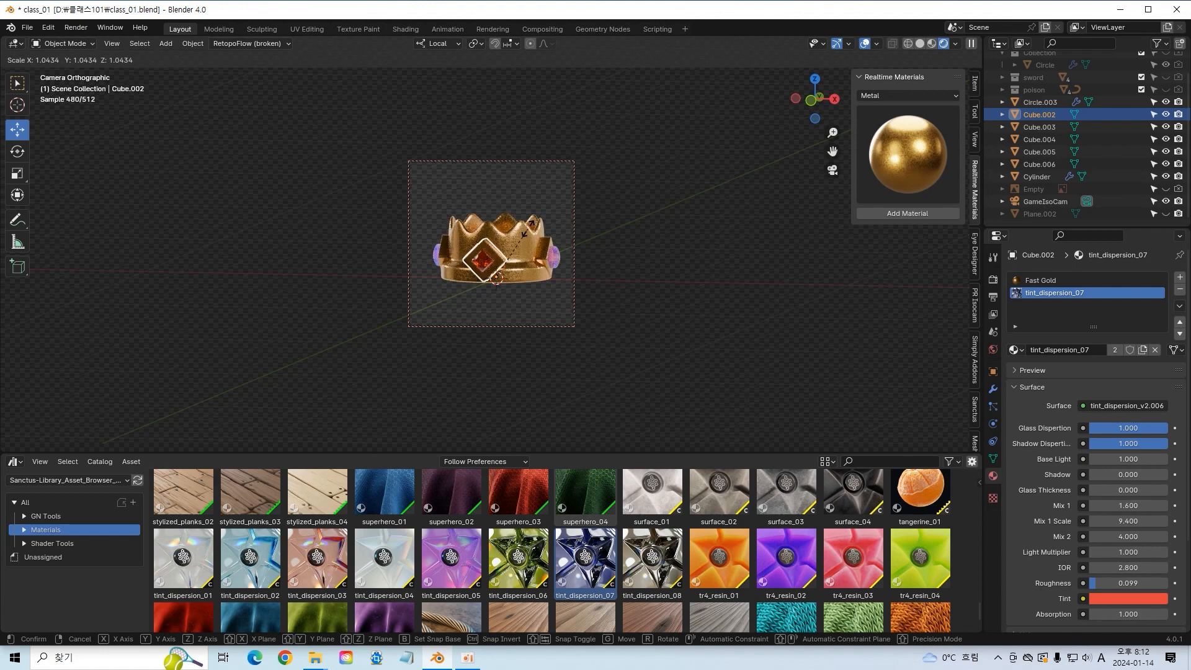
pyautogui.click(528, 228)
pyautogui.click(545, 246)
pyautogui.click(653, 247)
pyautogui.click(488, 253)
pyautogui.moveTo(494, 228); pyautogui.dragTo(493, 224)
pyautogui.click(697, 289)
# Step: Render the image and examine the size and position of the front diamond ornament
pyautogui.click(83, 29)
pyautogui.click(96, 42)
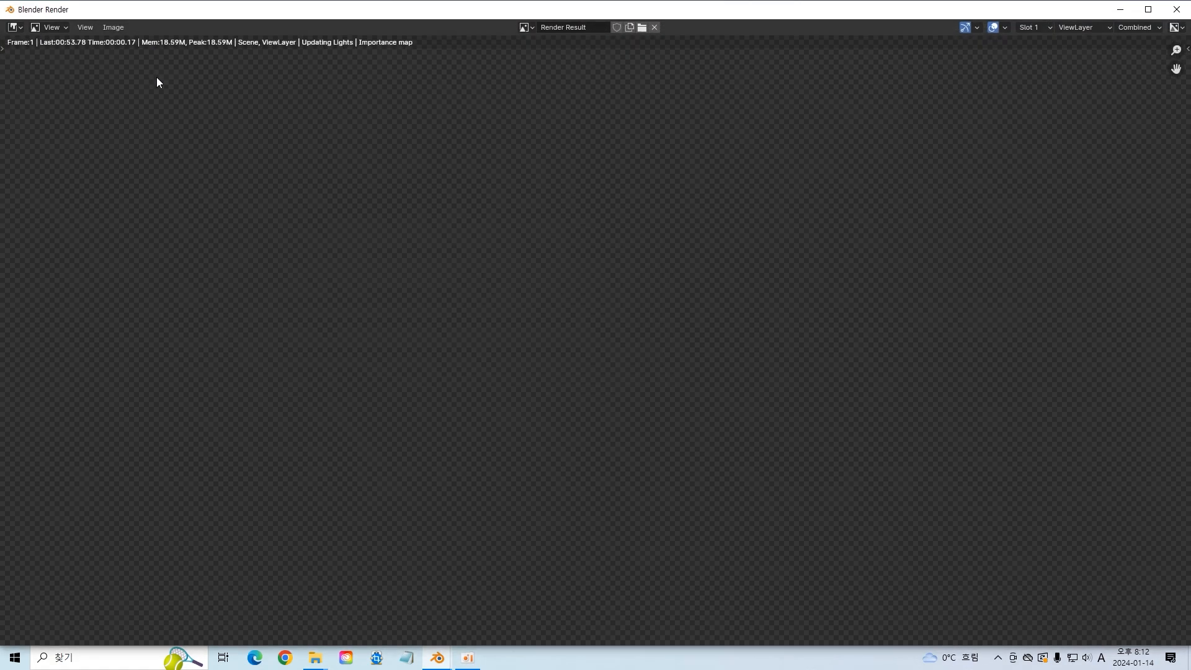
pyautogui.scroll(-7, 520, 243)
pyautogui.scroll(4, 520, 244)
pyautogui.scroll(1, 520, 244)
pyautogui.scroll(-2, 520, 244)
pyautogui.scroll(-1, 520, 243)
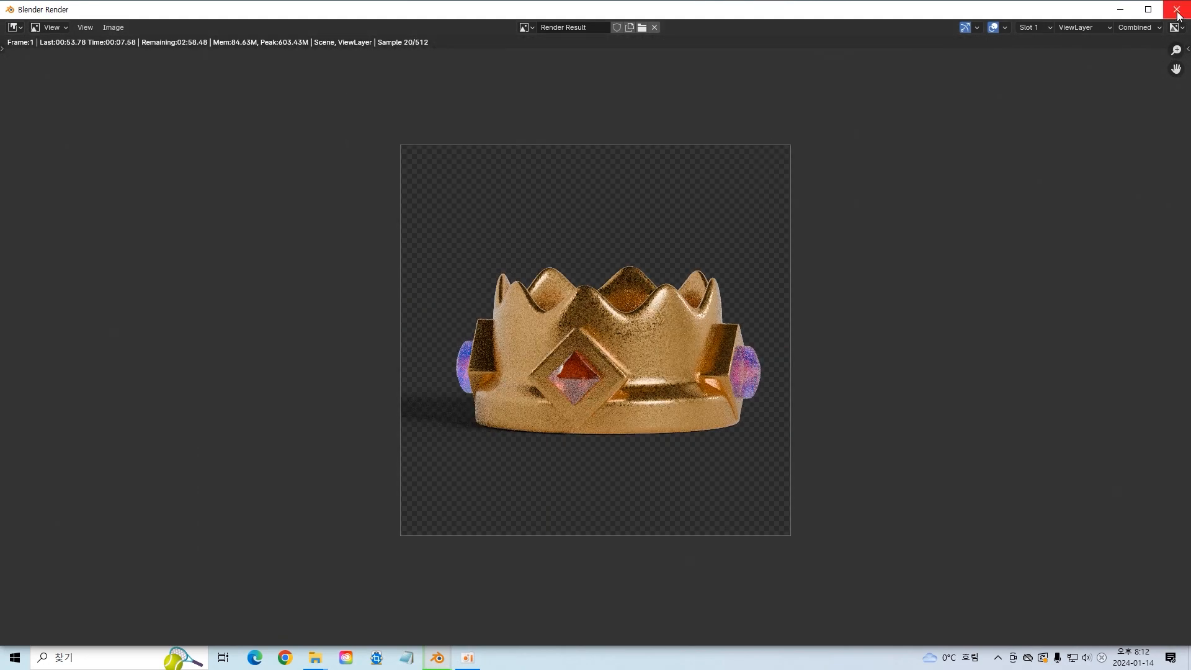
pyautogui.click(1176, 10)
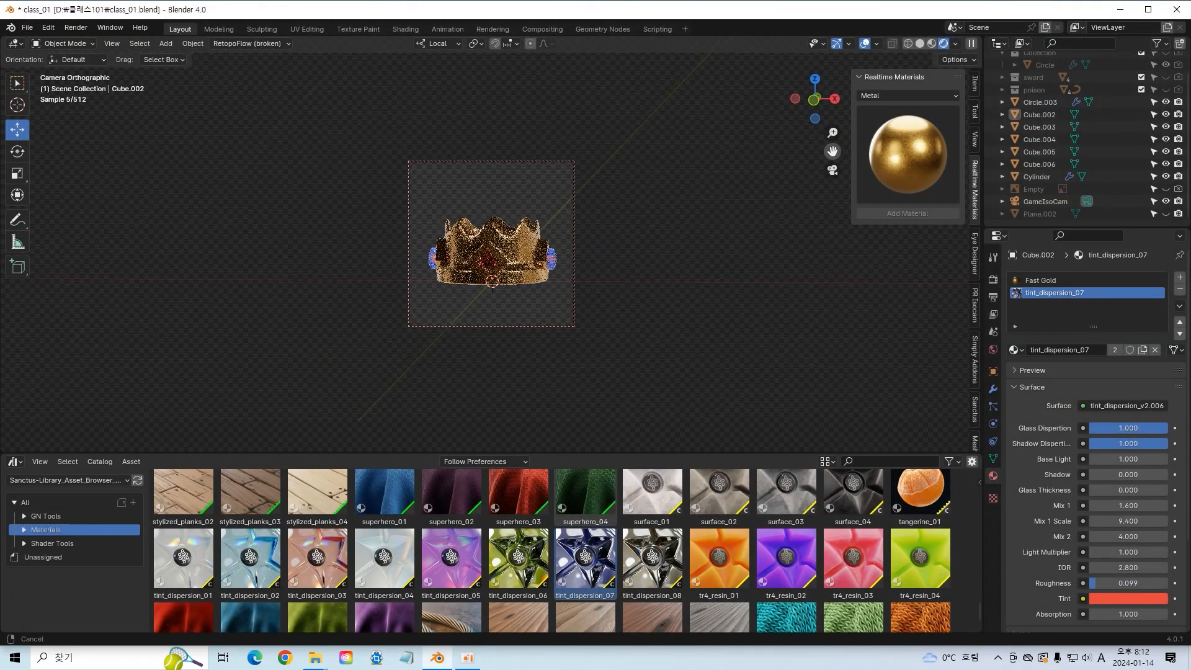
# Step: Turn the camera to a more frontal view of the crown and render the image
pyautogui.click(75, 27)
pyautogui.click(93, 38)
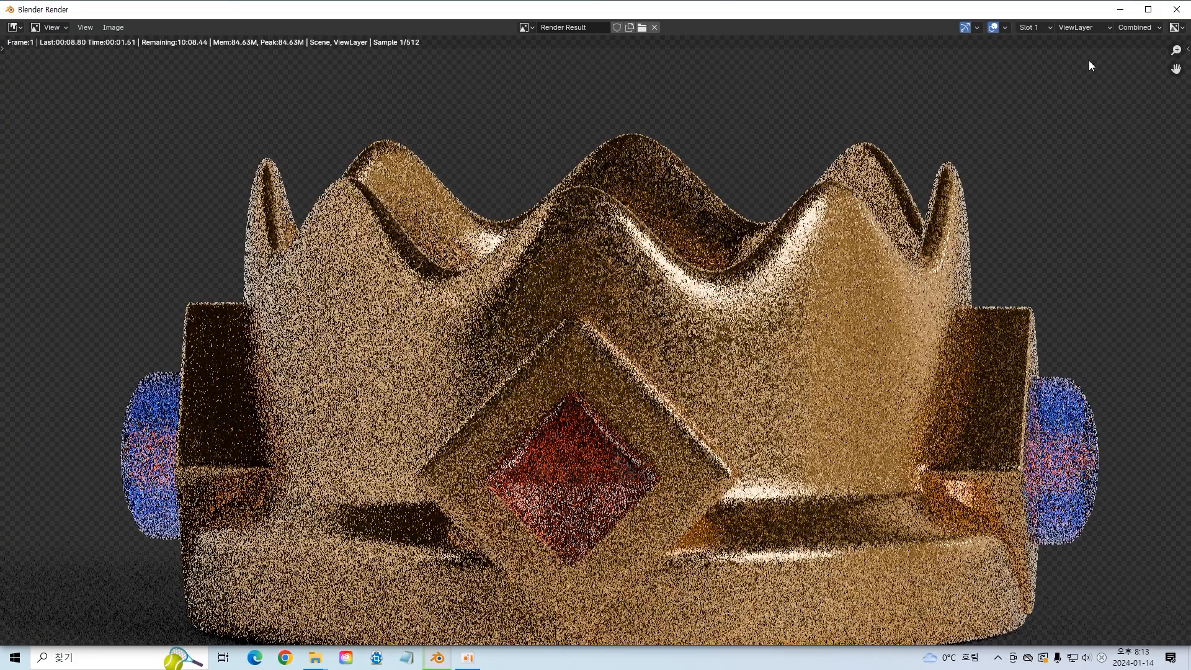
pyautogui.click(1120, 10)
pyautogui.click(436, 657)
pyautogui.click(507, 603)
pyautogui.scroll(-3, 586, 358)
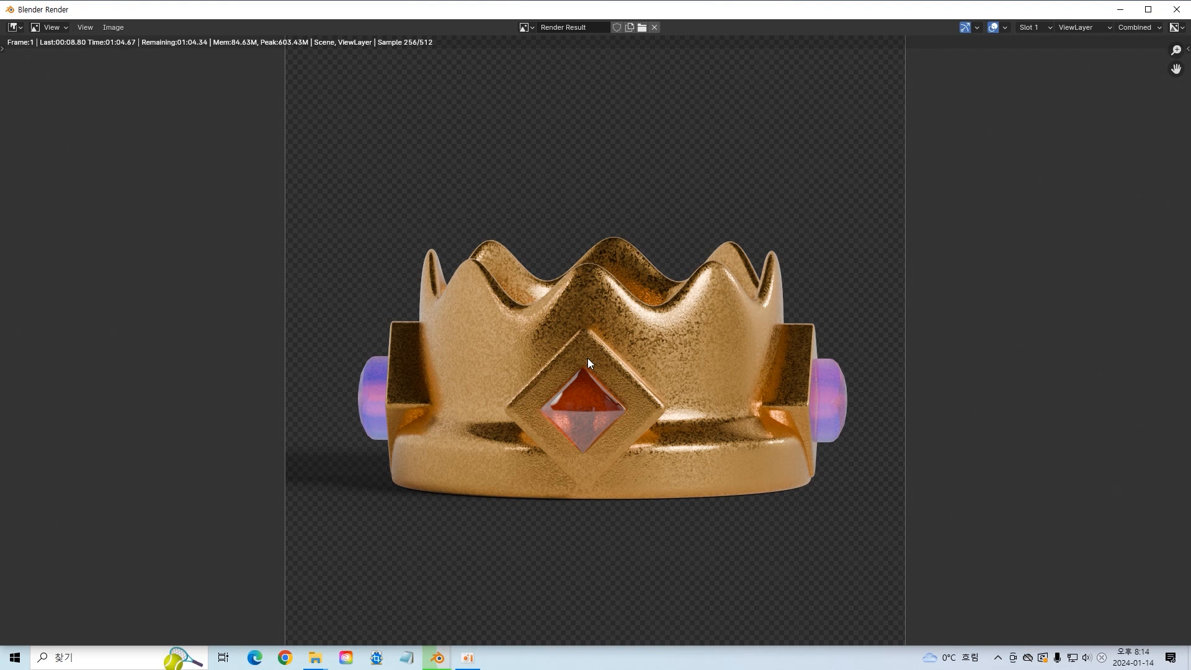
# Step: Close the test render and apply the anodized_alu_02 library material to the crown body
pyautogui.click(1180, 7)
pyautogui.scroll(15, 687, 529)
pyautogui.scroll(4, 686, 527)
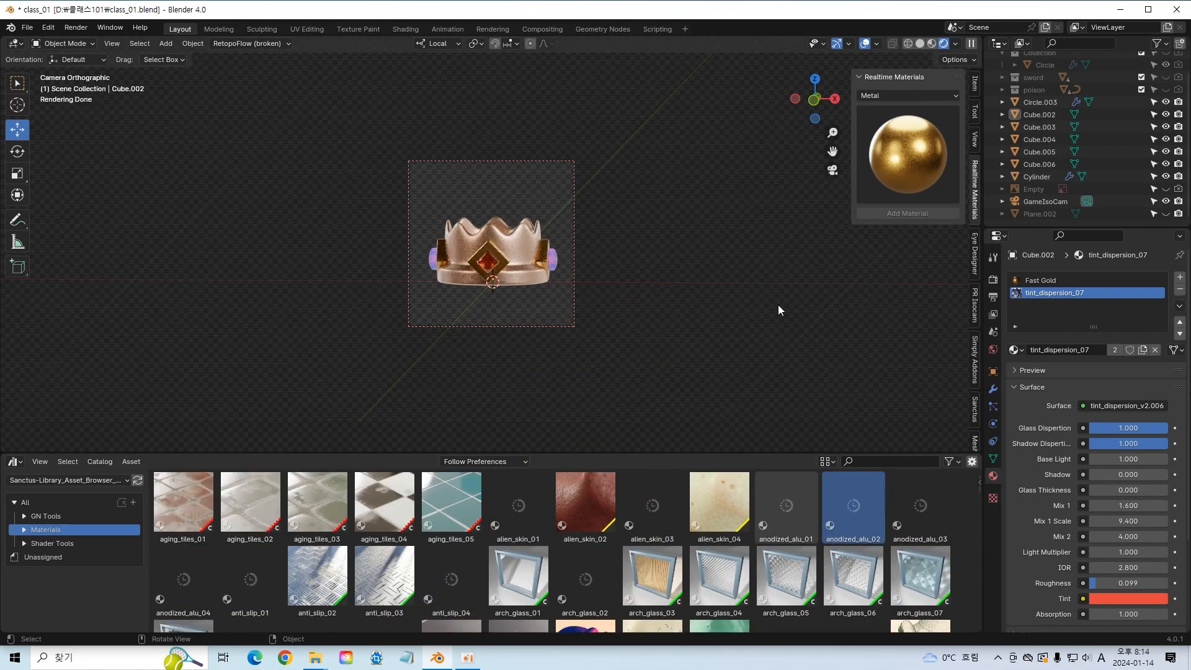
# Step: Replace the Fast Gold material on the front diamond ornament's frame with anodized_alu_02
pyautogui.click(1048, 280)
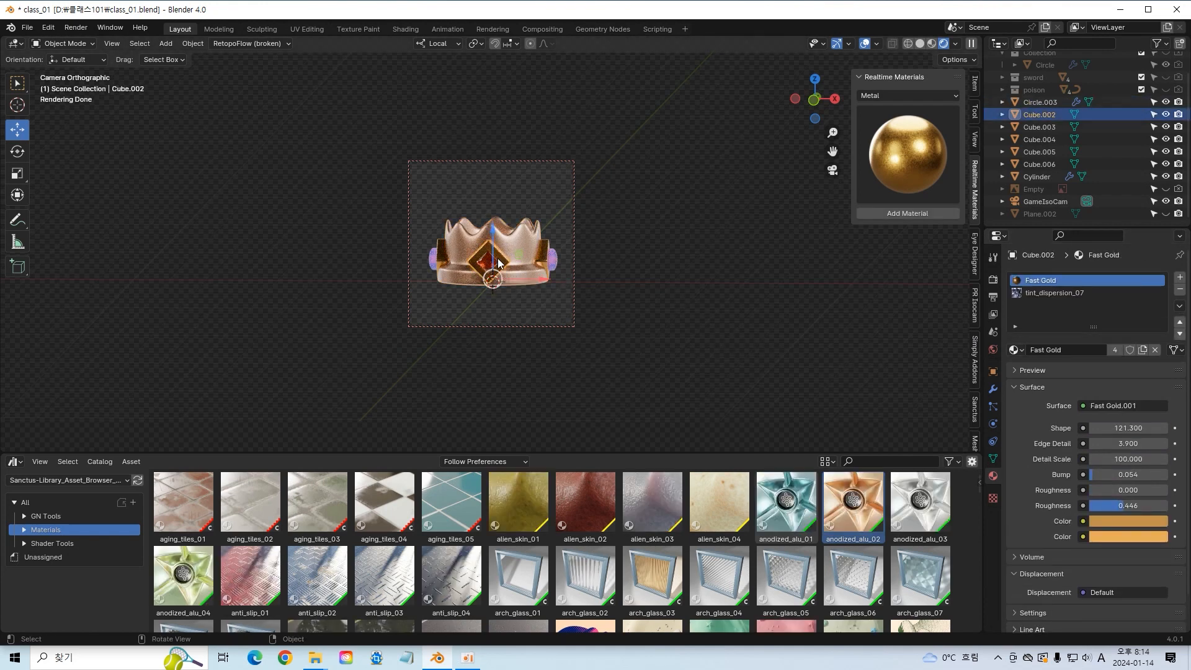
pyautogui.click(1015, 351)
pyautogui.click(1054, 369)
# Step: Assign anodized_alu_02 to the frame of the side ornament with the pink gem, keeping its tint_dispersion_05 slot
pyautogui.moveTo(691, 317); pyautogui.dragTo(565, 303, button='middle')
pyautogui.scroll(6, 565, 307)
pyautogui.scroll(3, 566, 304)
pyautogui.click(606, 295)
pyautogui.click(1048, 280)
pyautogui.click(1015, 351)
pyautogui.click(1054, 368)
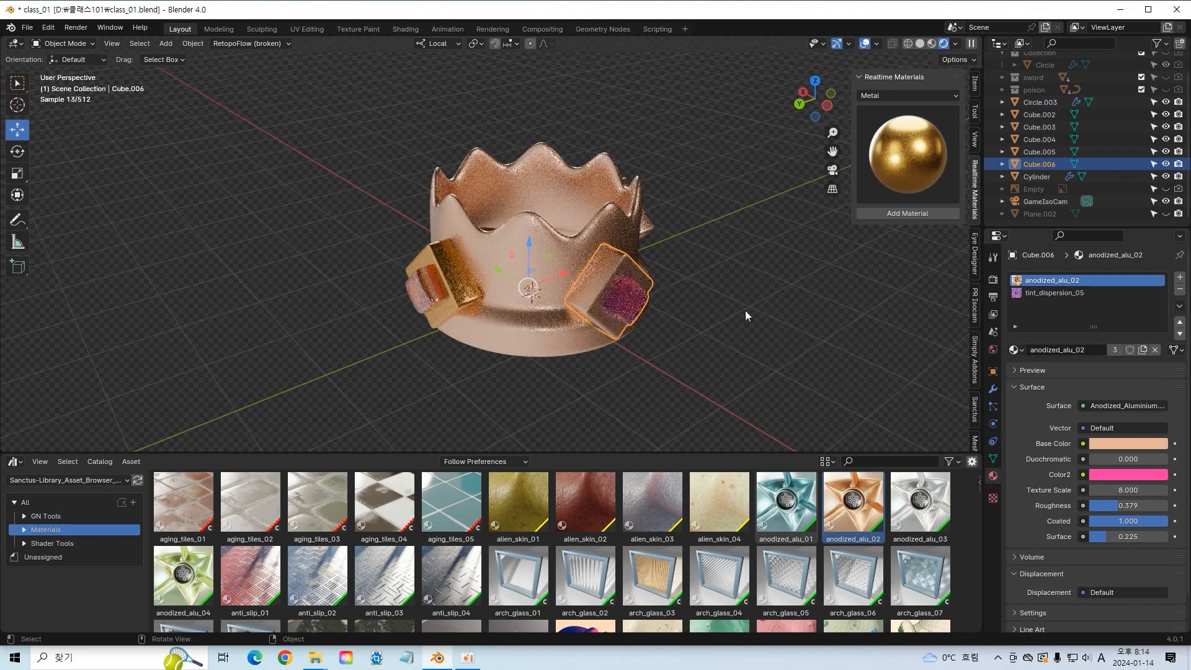
# Step: Replace the gold frame material on the opposite side ornament with anodized_alu_02
pyautogui.click(745, 310)
pyautogui.moveTo(745, 310); pyautogui.dragTo(680, 280, button='middle')
pyautogui.click(679, 280)
pyautogui.click(1015, 351)
pyautogui.click(1055, 372)
pyautogui.click(744, 310)
pyautogui.moveTo(745, 310); pyautogui.dragTo(586, 322, button='middle')
pyautogui.click(550, 306)
pyautogui.click(1038, 292)
pyautogui.click(1015, 351)
pyautogui.click(1054, 370)
# Step: Replace the back diamond ornament's Fast Gold material with anodized_alu_02
pyautogui.click(703, 334)
pyautogui.click(541, 289)
pyautogui.click(1037, 281)
pyautogui.click(1016, 350)
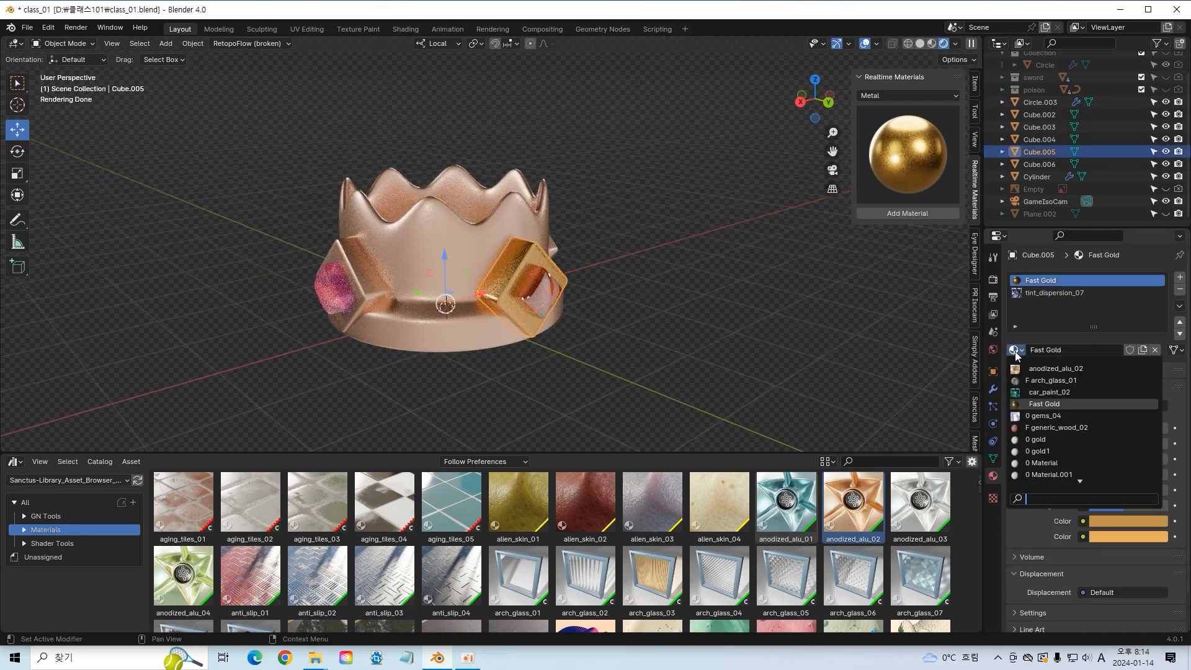
pyautogui.click(1055, 371)
# Step: Nudge the back diamond ornament horizontally to adjust how it sits against the crown wall
pyautogui.click(700, 319)
pyautogui.moveTo(700, 319); pyautogui.dragTo(669, 323, button='middle')
pyautogui.click(669, 322)
pyautogui.moveTo(668, 323); pyautogui.dragTo(727, 326, button='middle')
pyautogui.moveTo(522, 336); pyautogui.dragTo(535, 337)
pyautogui.moveTo(663, 334); pyautogui.dragTo(530, 333, button='middle')
pyautogui.moveTo(537, 338); pyautogui.dragTo(544, 340)
pyautogui.click(687, 339)
pyautogui.moveTo(687, 338); pyautogui.dragTo(593, 383, button='middle')
pyautogui.click(317, 332)
pyautogui.moveTo(482, 303); pyautogui.dragTo(506, 293)
# Step: Fine-tune the back diamond ornament's position, raising it slightly, and save the file
pyautogui.click(633, 344)
pyautogui.moveTo(634, 344); pyautogui.dragTo(554, 276, button='middle')
pyautogui.click(554, 292)
pyautogui.click(553, 275)
pyautogui.moveTo(384, 323); pyautogui.dragTo(382, 323)
pyautogui.moveTo(424, 278); pyautogui.dragTo(424, 266)
pyautogui.click(670, 297)
pyautogui.moveTo(670, 298); pyautogui.dragTo(577, 269, button='middle')
pyautogui.hotkey('ctrl', 's')
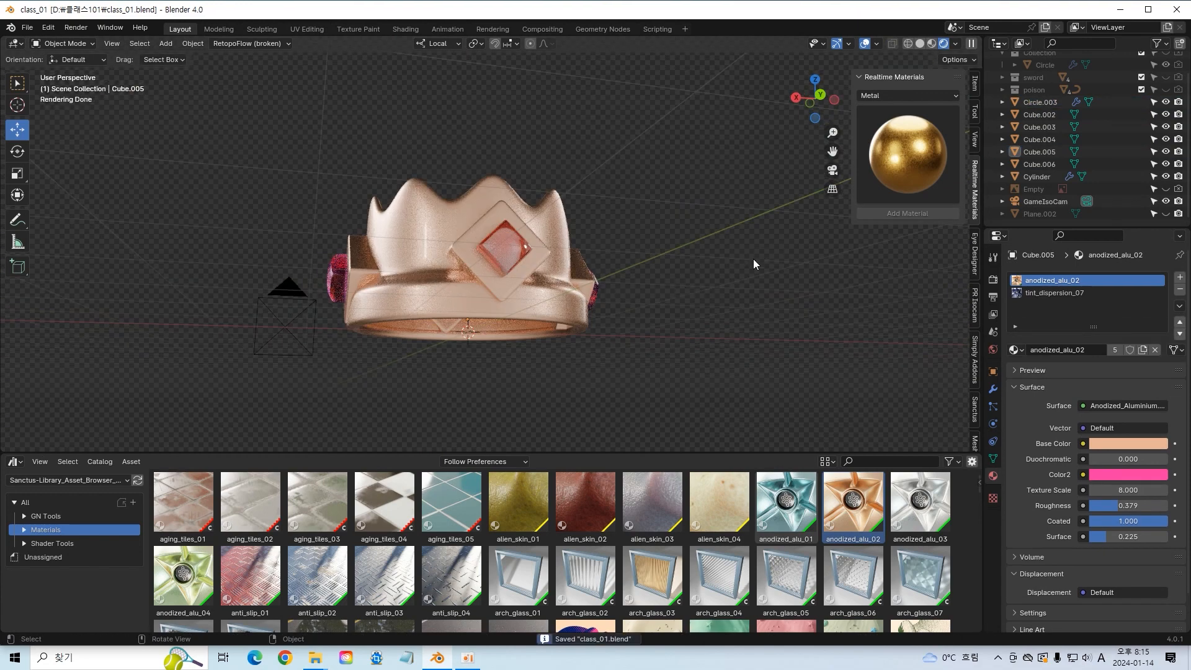
# Step: In the front wireframe view, raise the front diamond ornament slightly and fine-tune its horizontal position
pyautogui.moveTo(752, 258); pyautogui.dragTo(696, 258, button='middle')
pyautogui.keyDown('alt'); pyautogui.scroll(-1, 696, 258); pyautogui.keyUp('alt')
pyautogui.press('KP_1')
pyautogui.hotkey('shift', 'z')
pyautogui.click(502, 282)
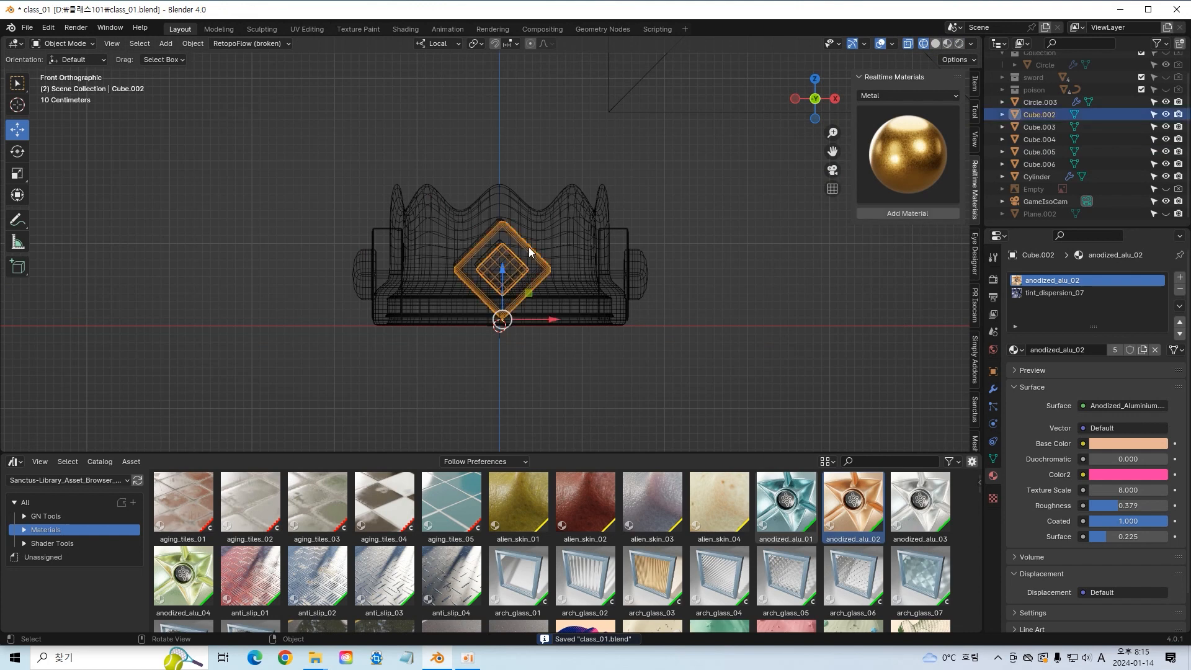
pyautogui.moveTo(501, 282); pyautogui.dragTo(500, 279)
pyautogui.moveTo(549, 316); pyautogui.dragTo(548, 315)
# Step: Select both side ornaments, raise them slightly together and save the file
pyautogui.click(627, 266)
pyautogui.keyDown('shift'); pyautogui.click(395, 228); pyautogui.keyUp('shift')
pyautogui.moveTo(500, 273); pyautogui.dragTo(499, 265)
pyautogui.click(709, 310)
pyautogui.hotkey('ctrl', 's')
# Step: Return to rendered shading in the camera view and render the image of the recoloured crown
pyautogui.hotkey('shift', 'z')
pyautogui.moveTo(689, 270)
pyautogui.mouseDown(button='middle')
pyautogui.moveTo(651, 282)
pyautogui.moveTo(670, 276)
pyautogui.mouseUp(button='middle')
pyautogui.press('KP_0')
pyautogui.click(958, 43)
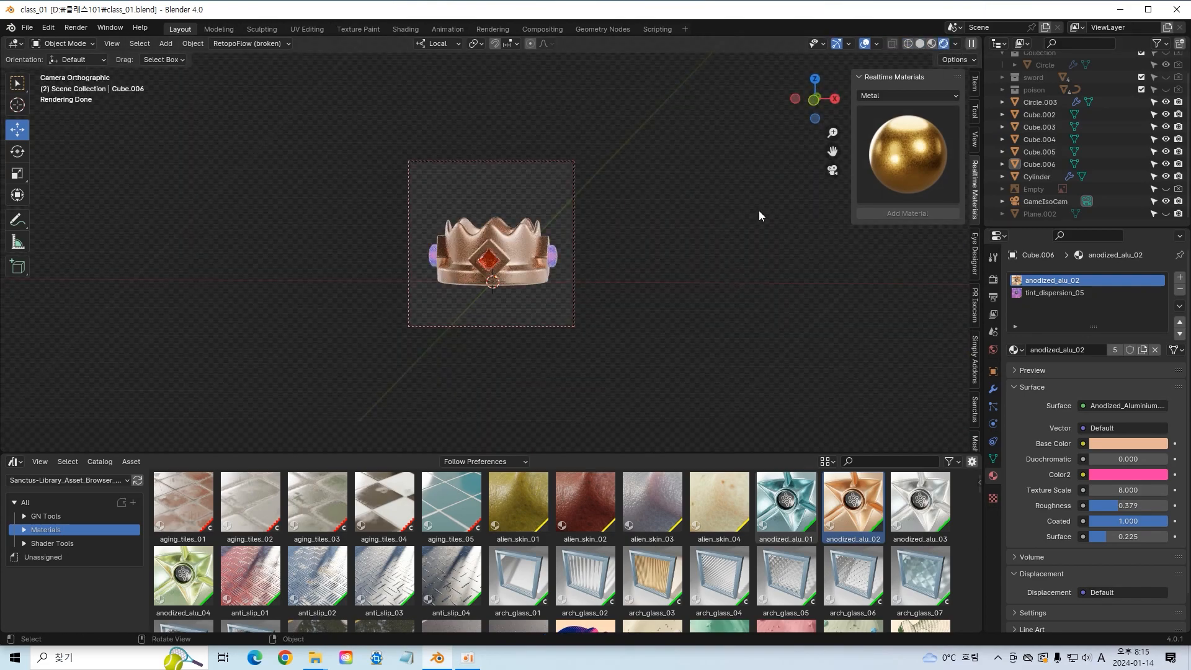
pyautogui.click(92, 28)
pyautogui.click(102, 41)
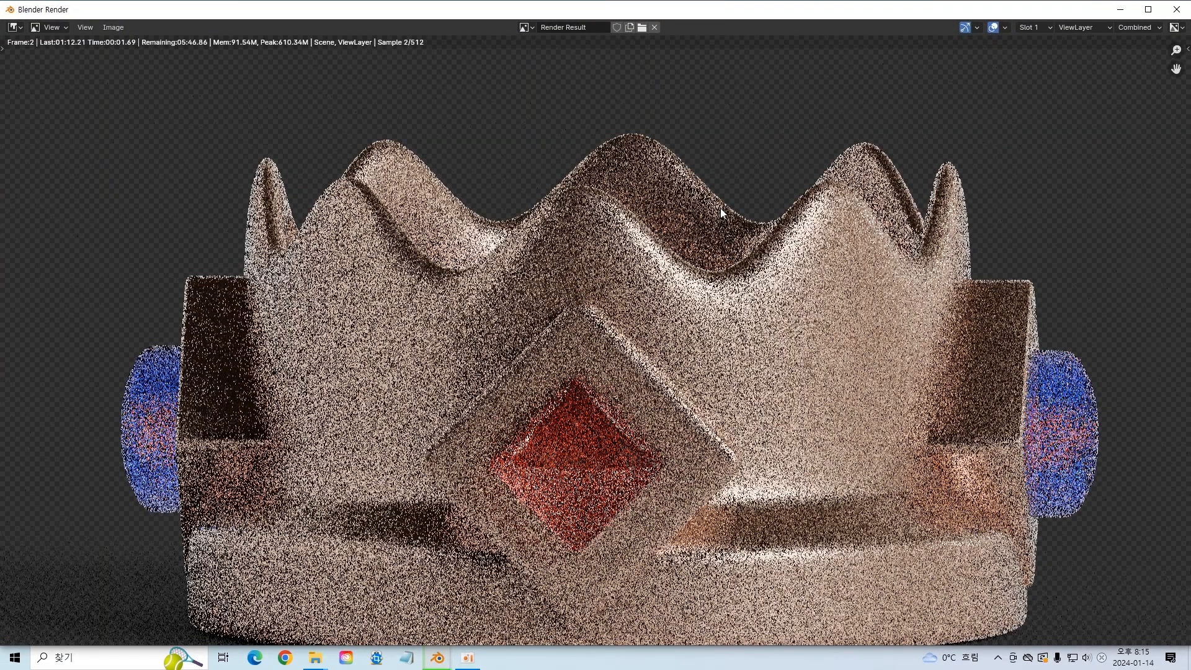
# Step: Examine the rendered crown's anodized finish and the placement of its front and side ornaments
pyautogui.scroll(-4, 766, 313)
pyautogui.scroll(2, 767, 308)
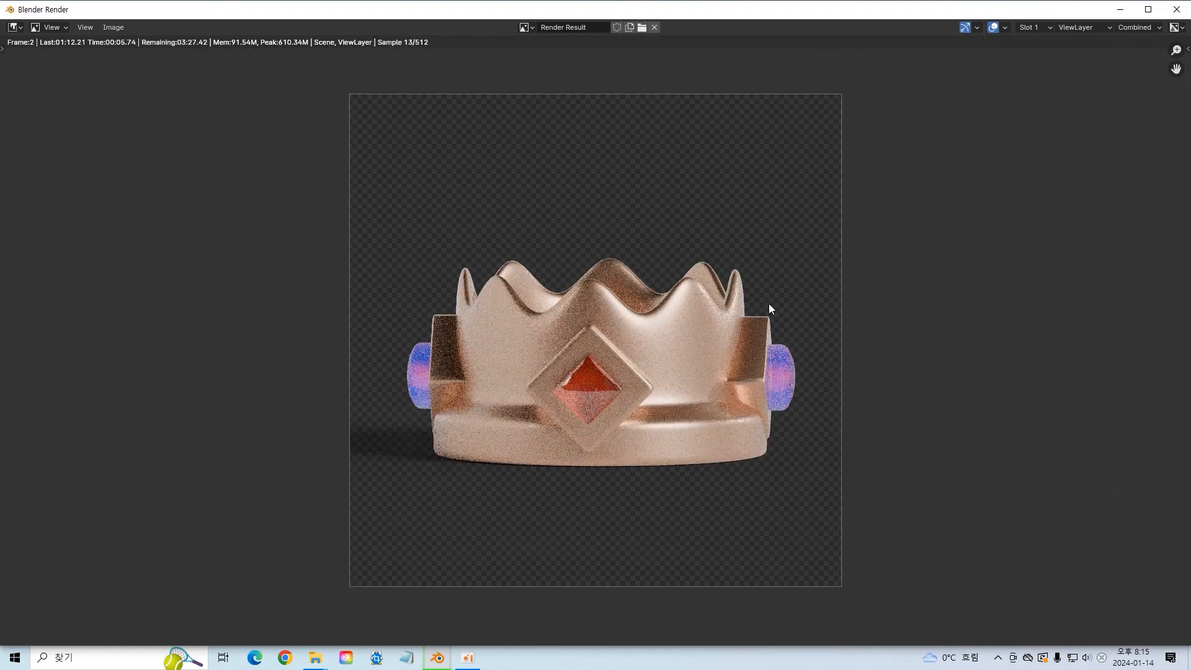
pyautogui.scroll(4, 772, 299)
pyautogui.scroll(-2, 771, 299)
pyautogui.scroll(2, 771, 291)
pyautogui.scroll(-4, 772, 291)
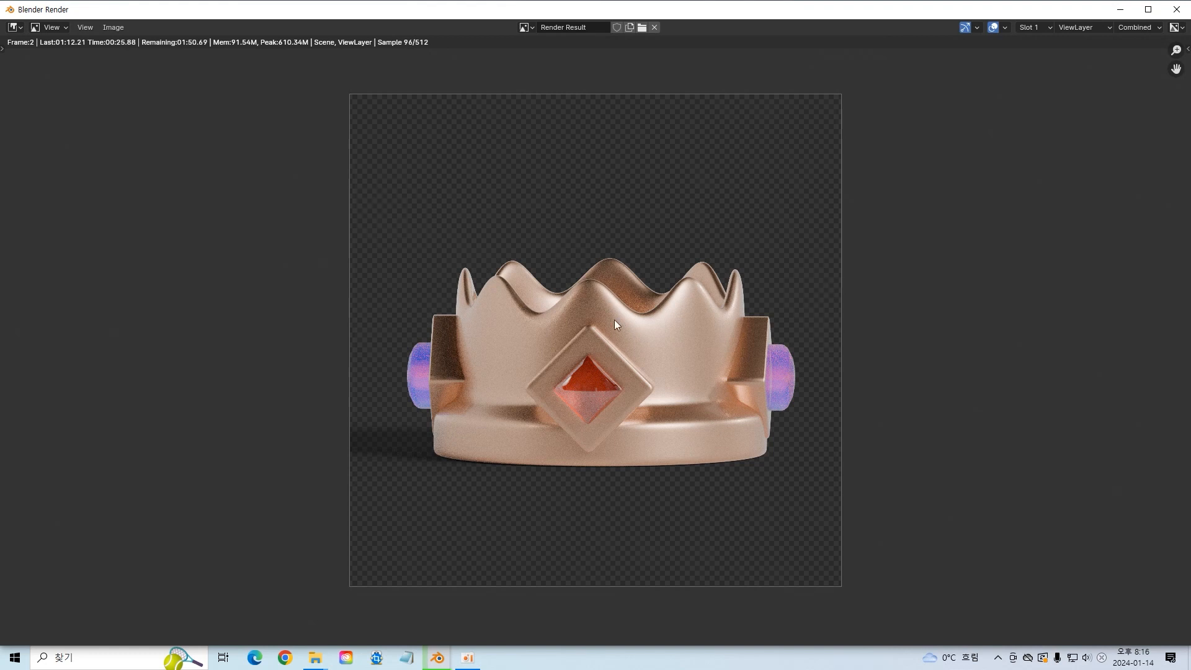
pyautogui.scroll(1, 731, 418)
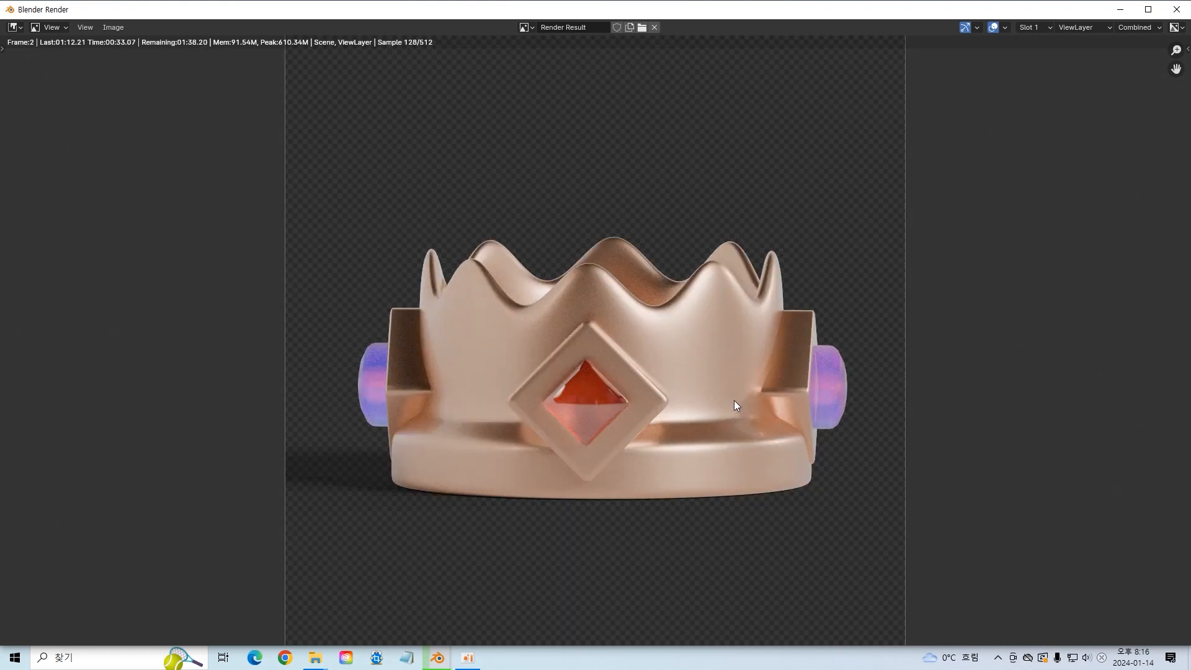
pyautogui.scroll(-2, 734, 400)
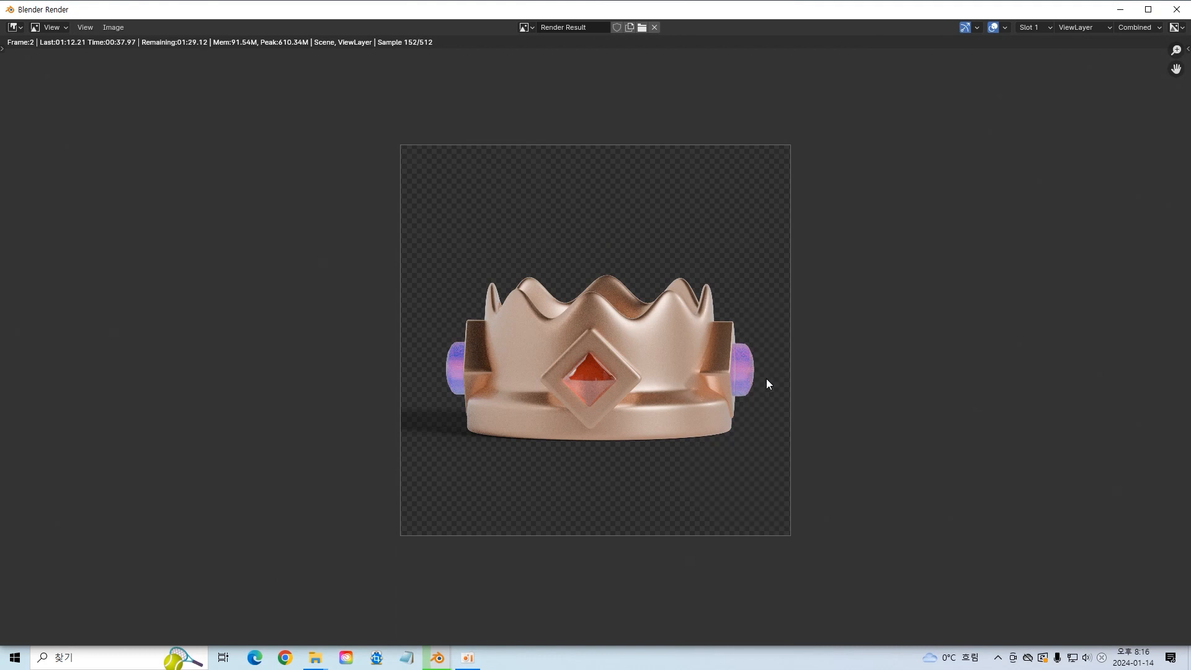